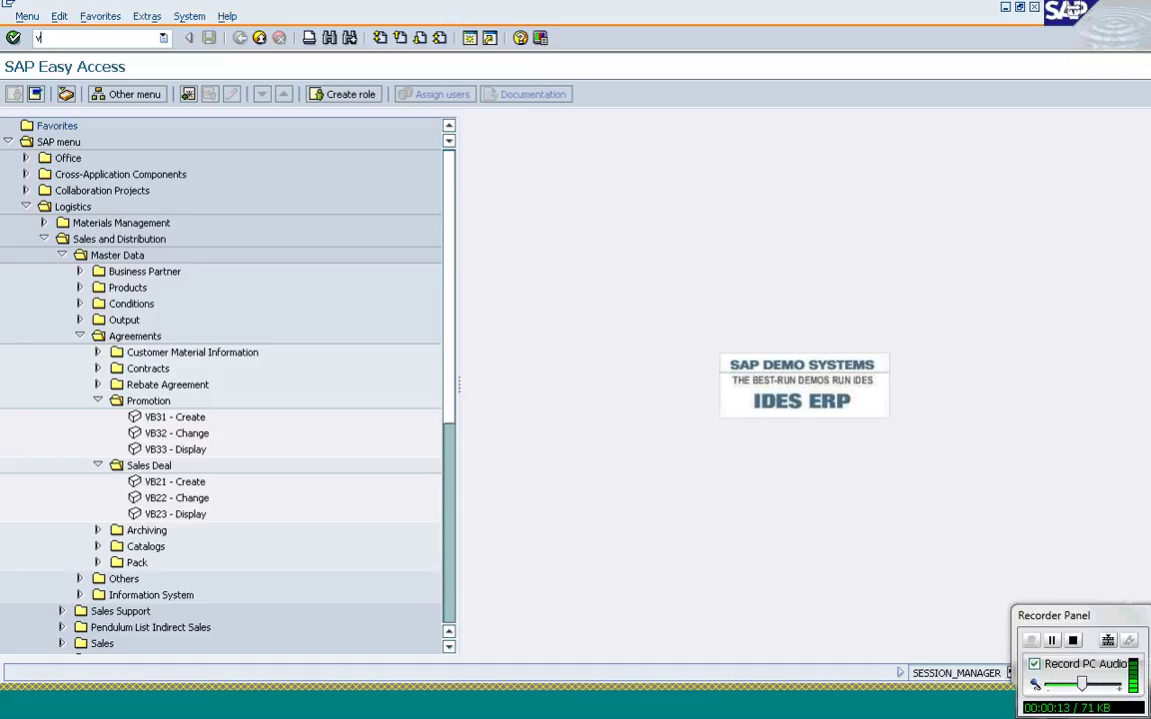
- Open sales deal 94 in change mode, check its promotion assignment, and leave the sales deal
double_click(159, 498)
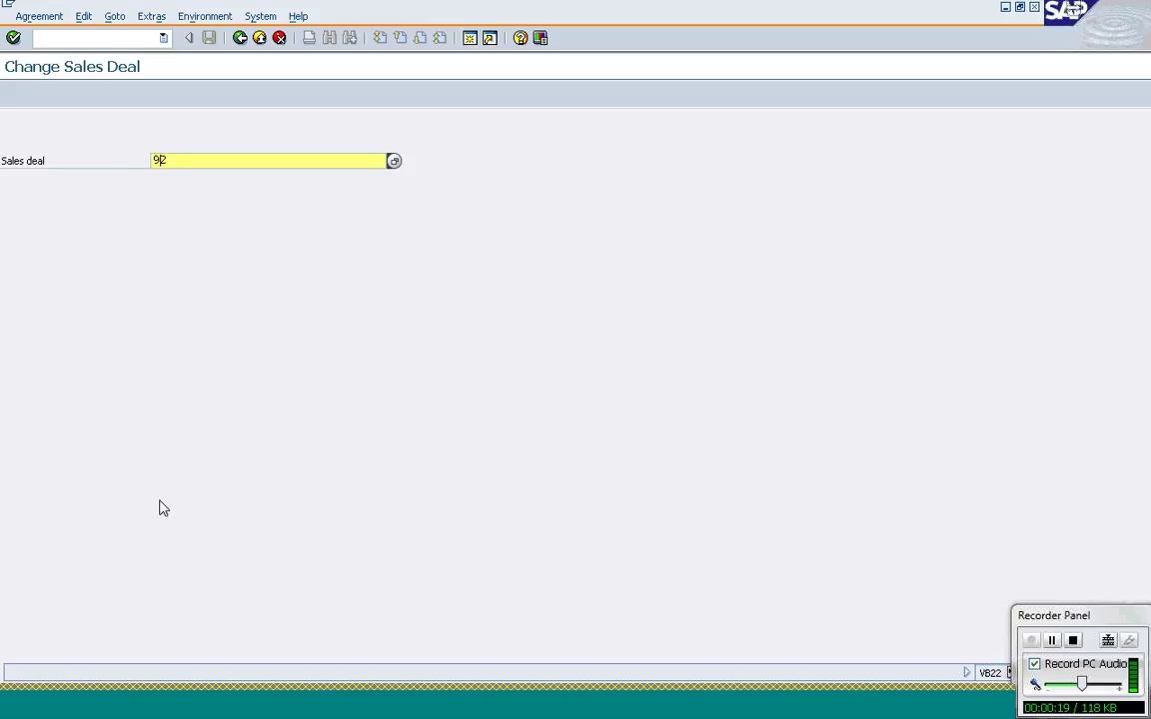
key(BackSpace)
text(4)
key(Return)
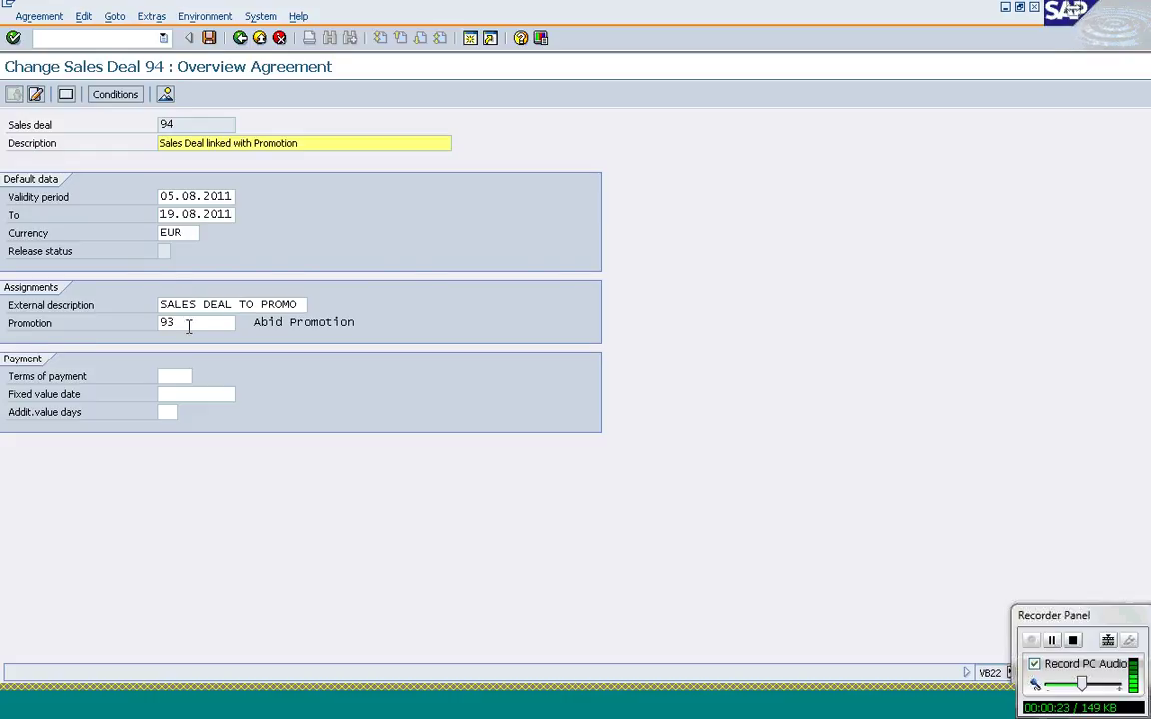
click(188, 326)
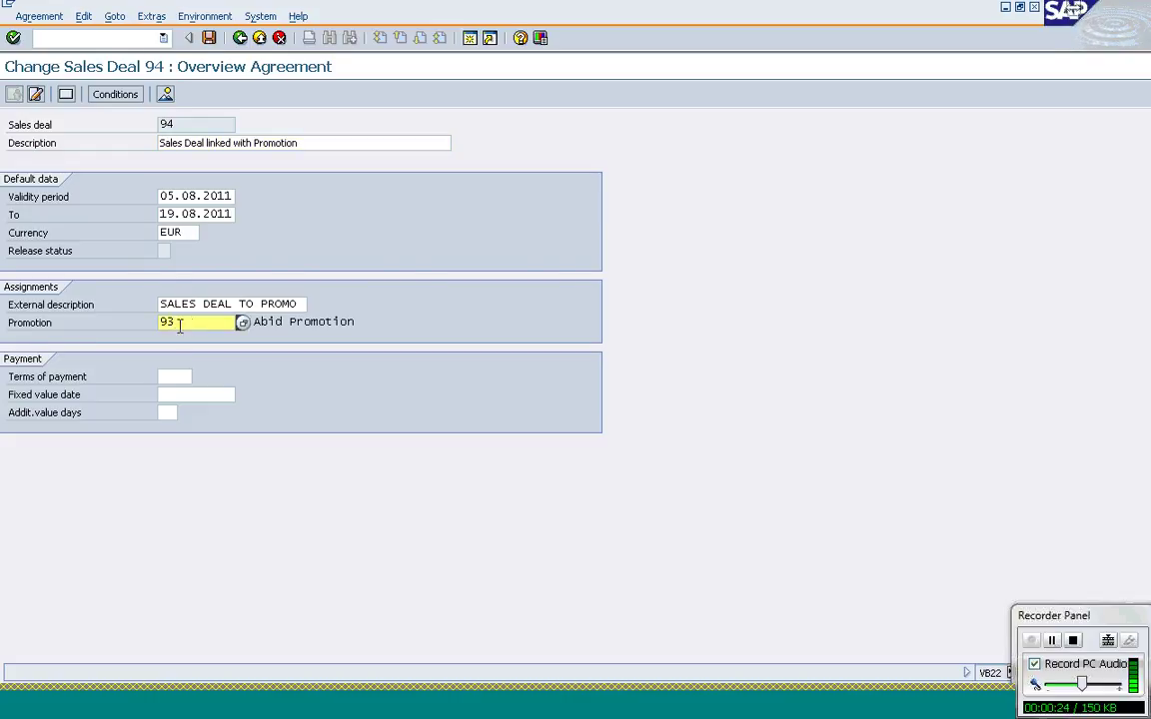
click(239, 39)
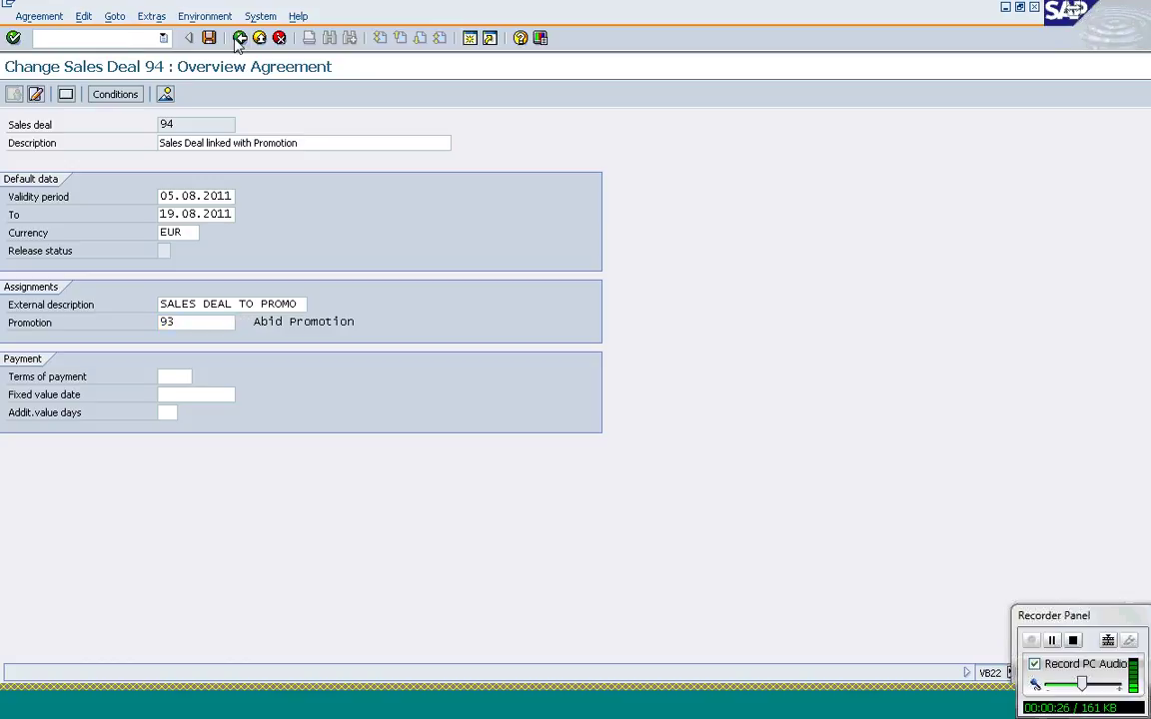
- Open the proposed standard sales order for change with transaction VA02, accepting the notice about subsequent documents
click(106, 44)
text(va)
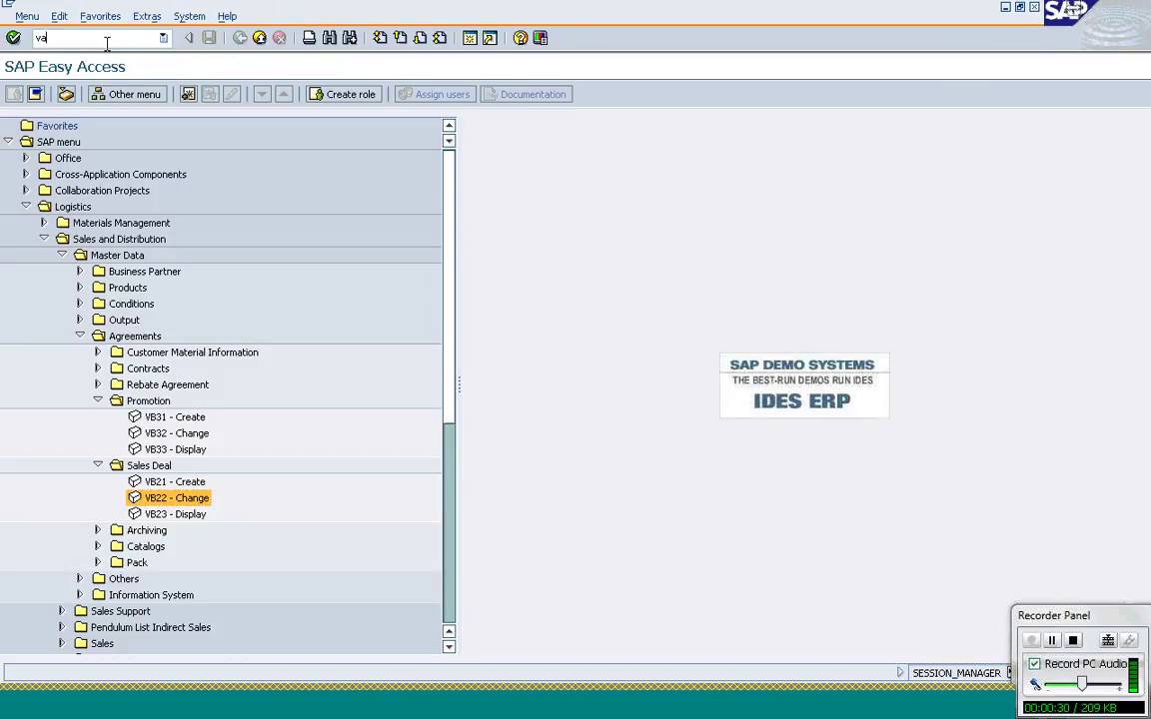
text(02)
key(Return)
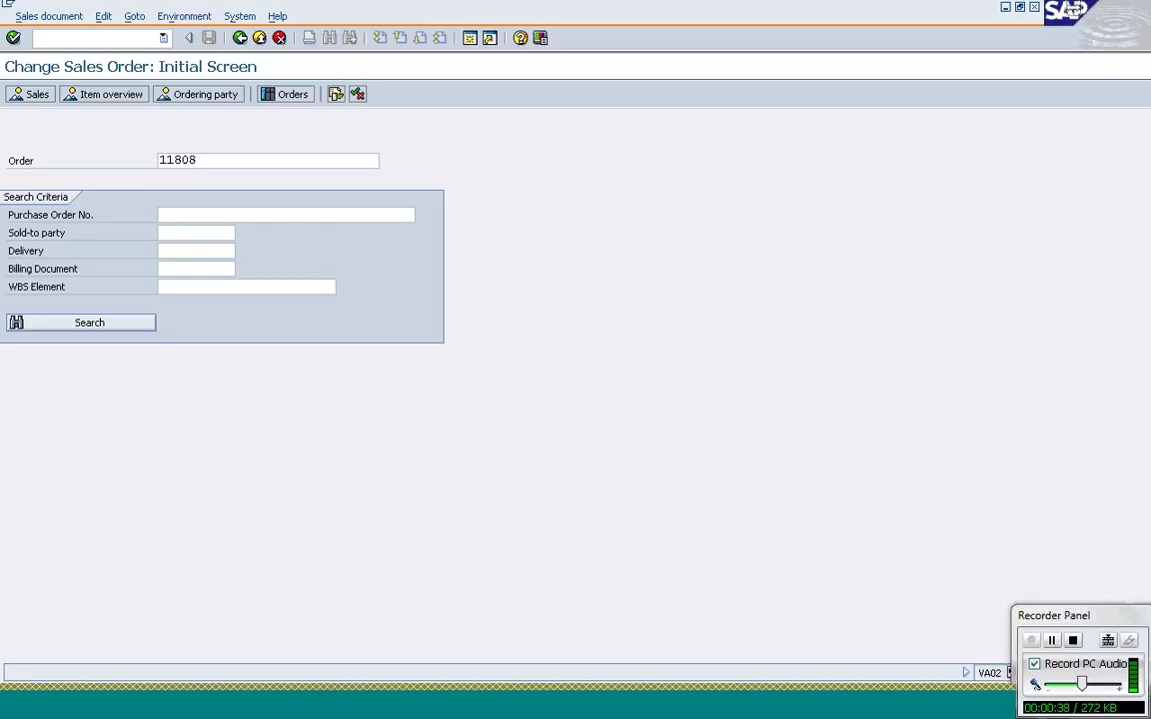
key(Return)
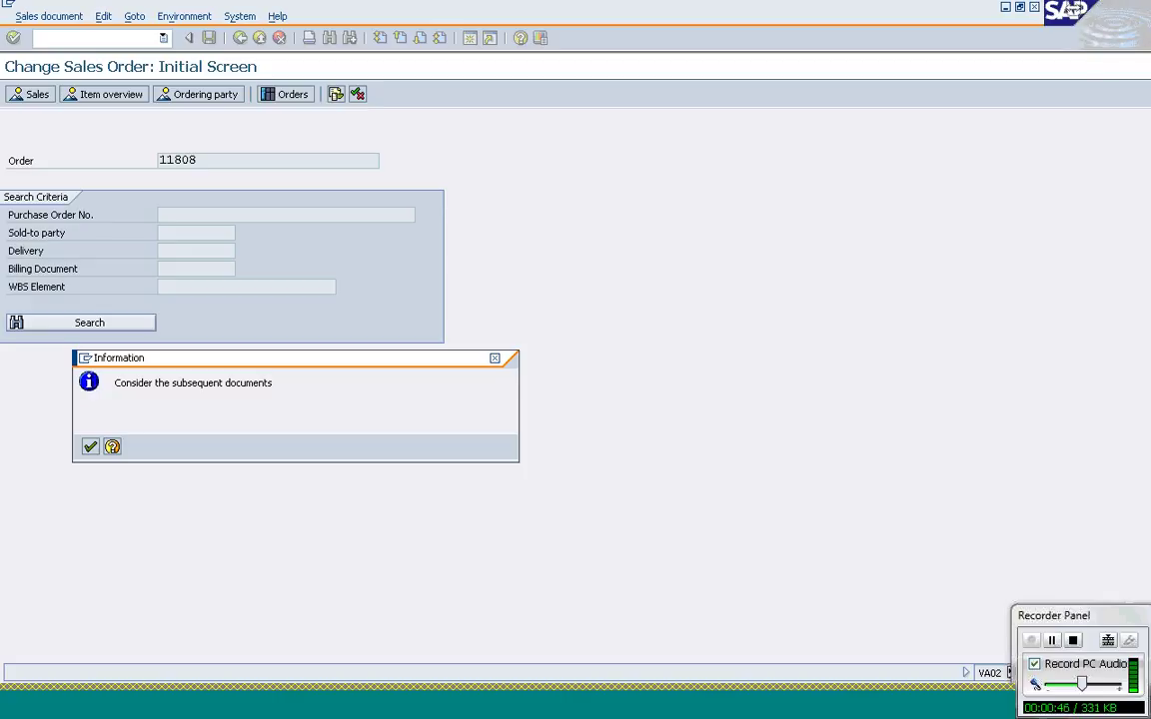
click(90, 448)
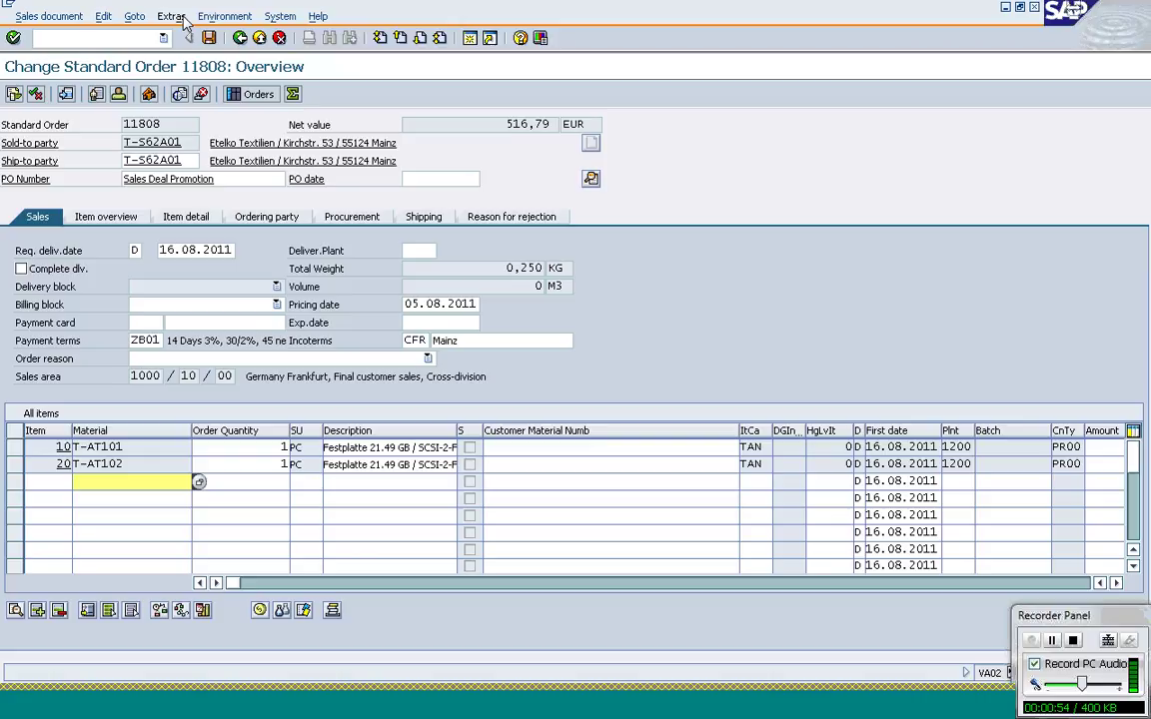
- Display the order's document flow and open its outbound delivery to check the picking details and delivery number
click(14, 94)
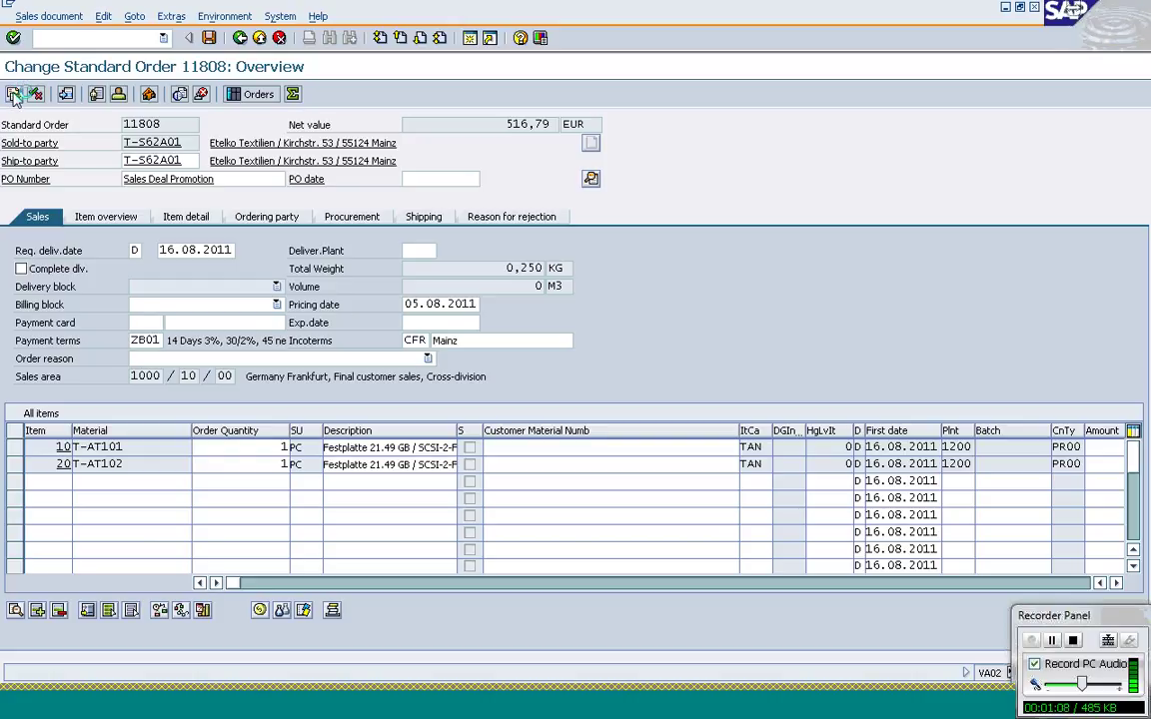
click(14, 95)
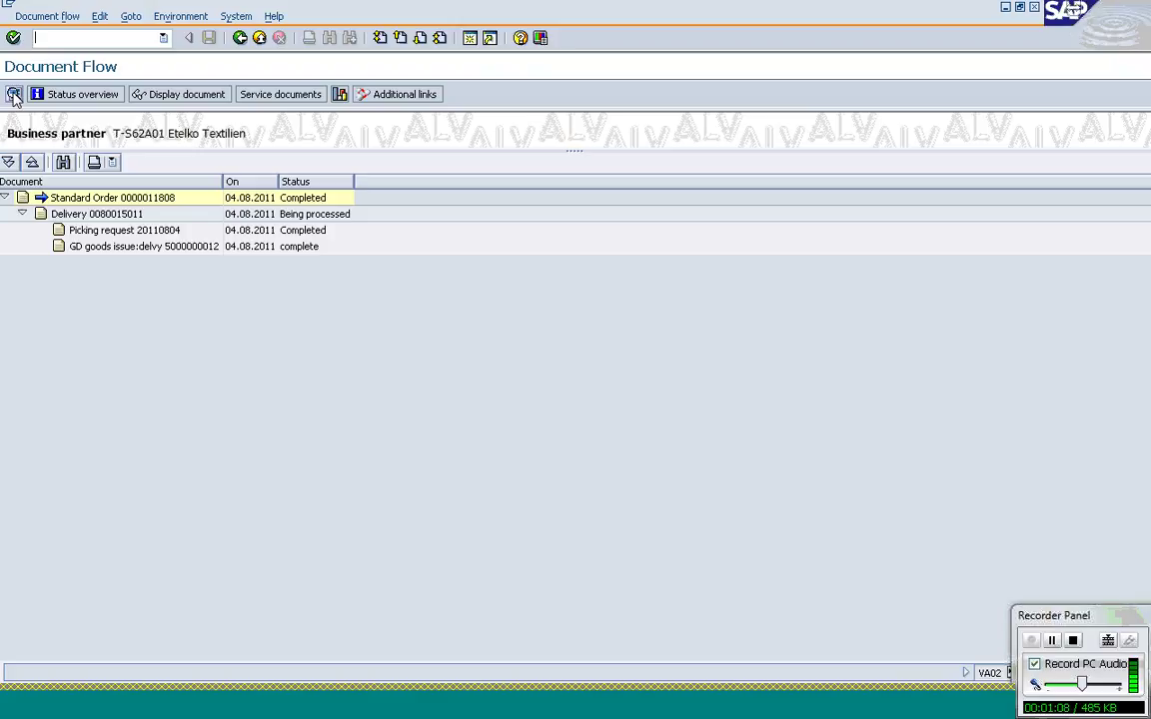
click(118, 216)
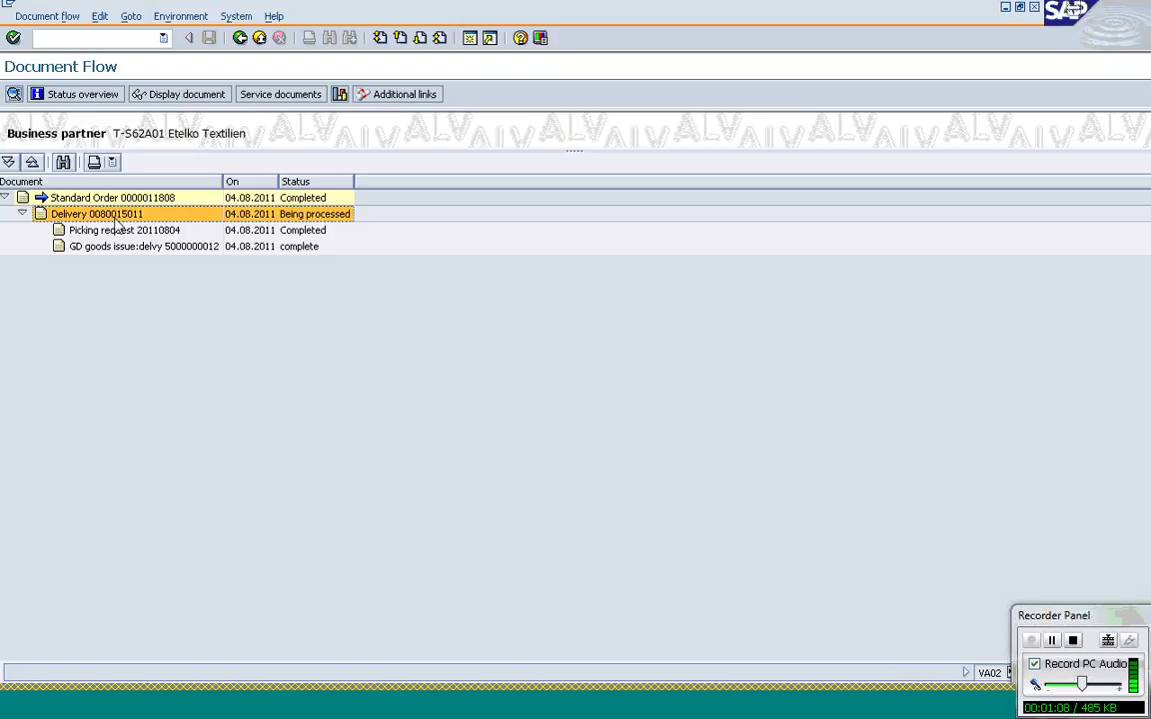
click(159, 101)
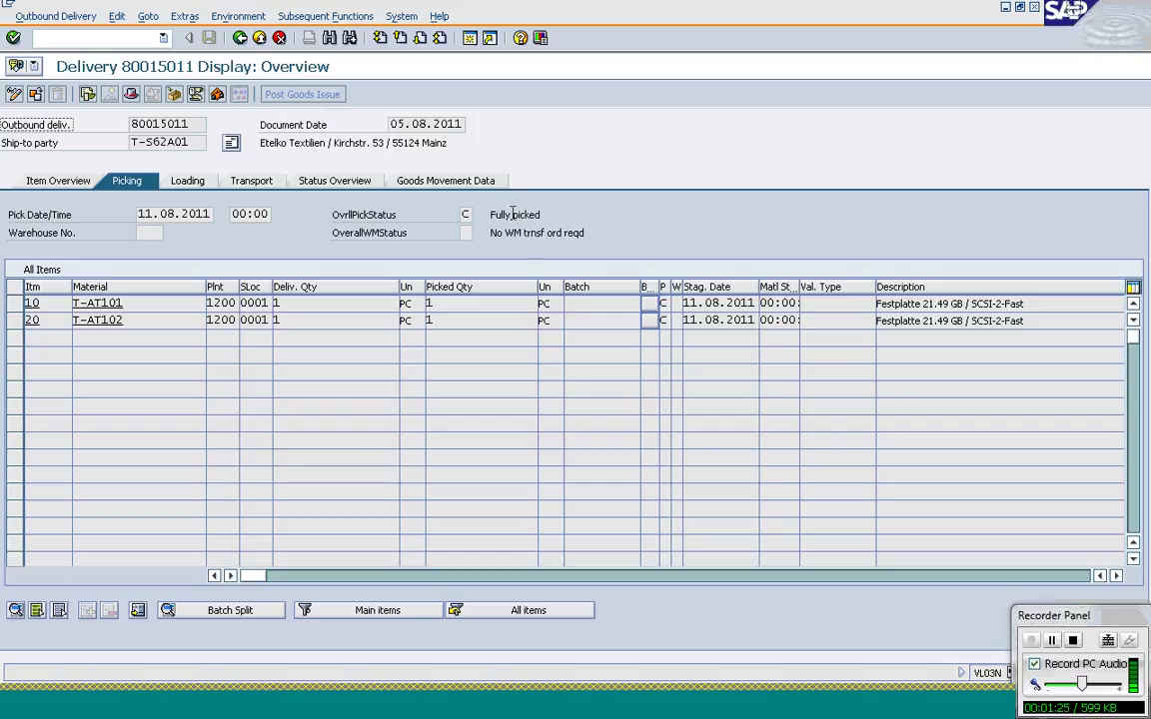
click(134, 124)
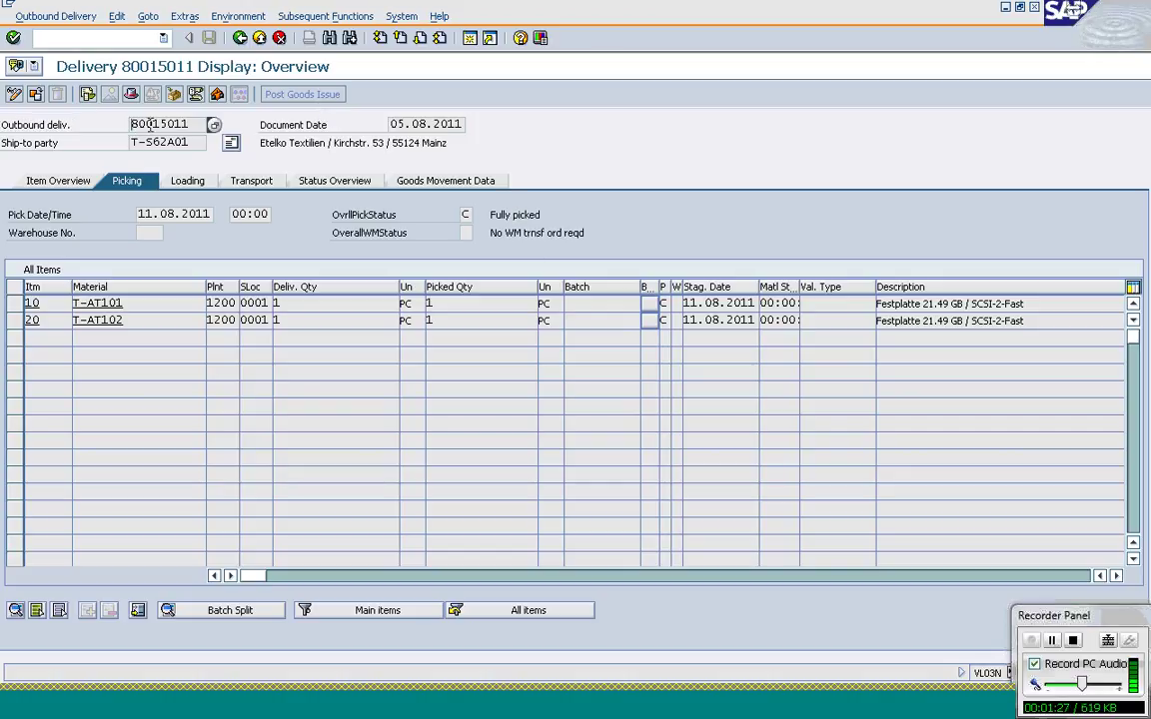
drag(134, 124, 190, 124)
click(190, 124)
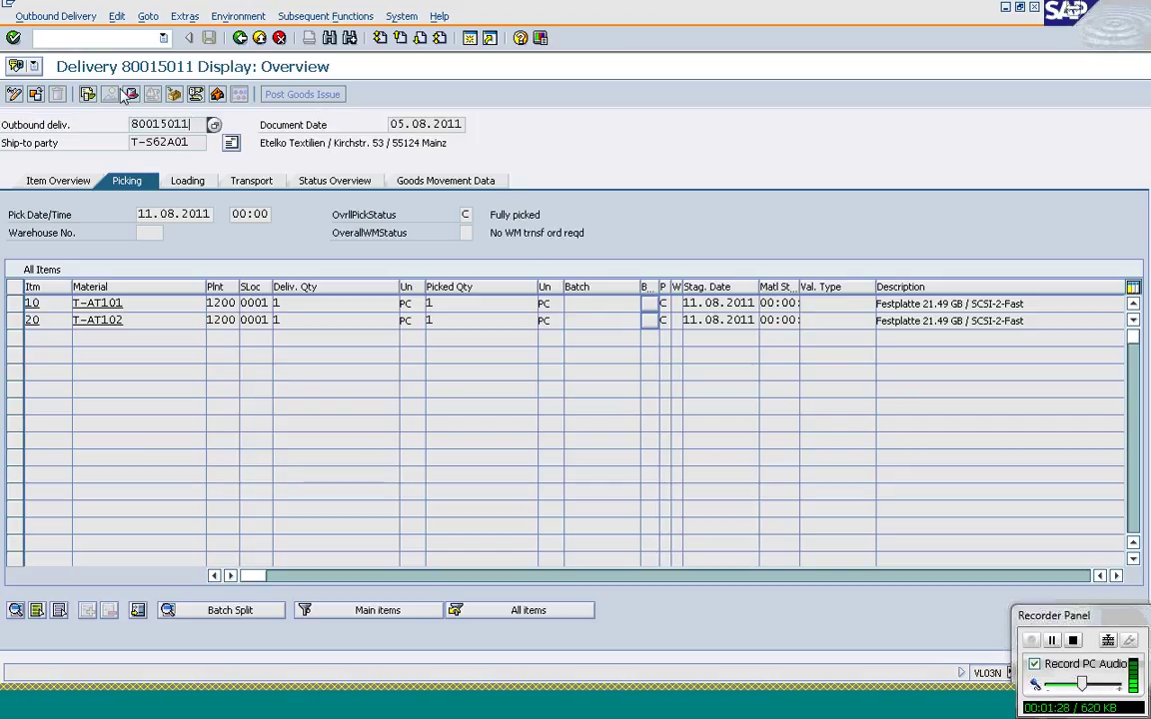
- Create an F2 invoice for the outbound delivery with transaction VF01
click(124, 39)
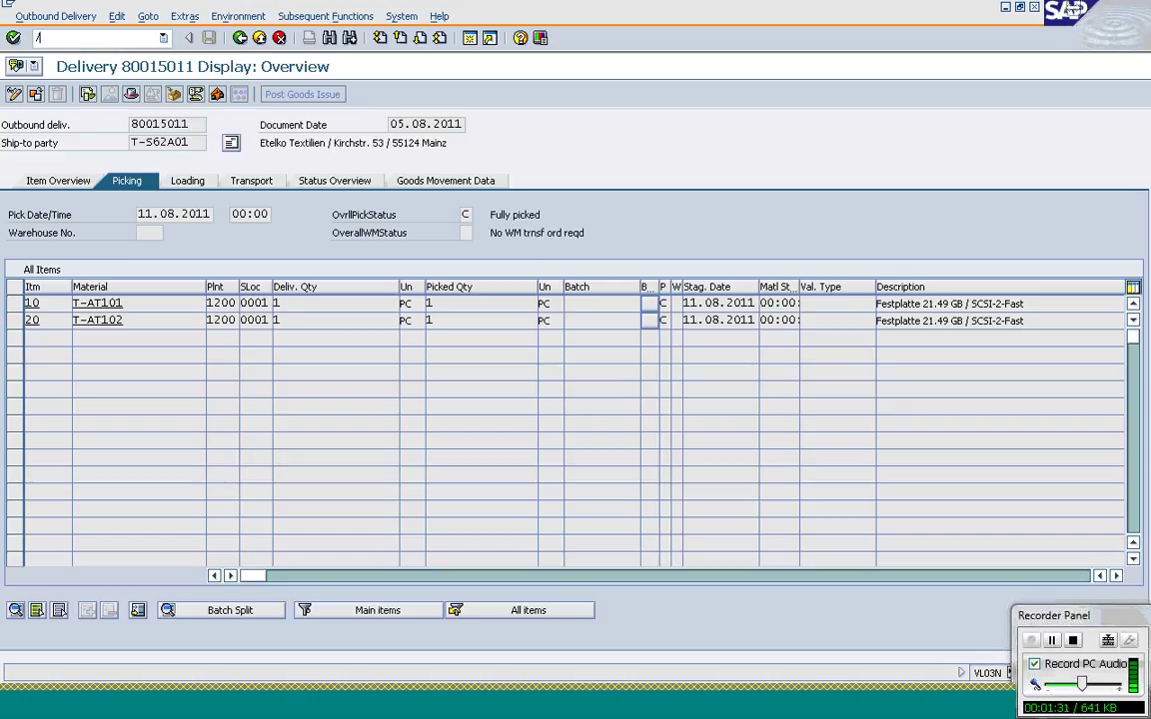
text(/nvf01)
key(Return)
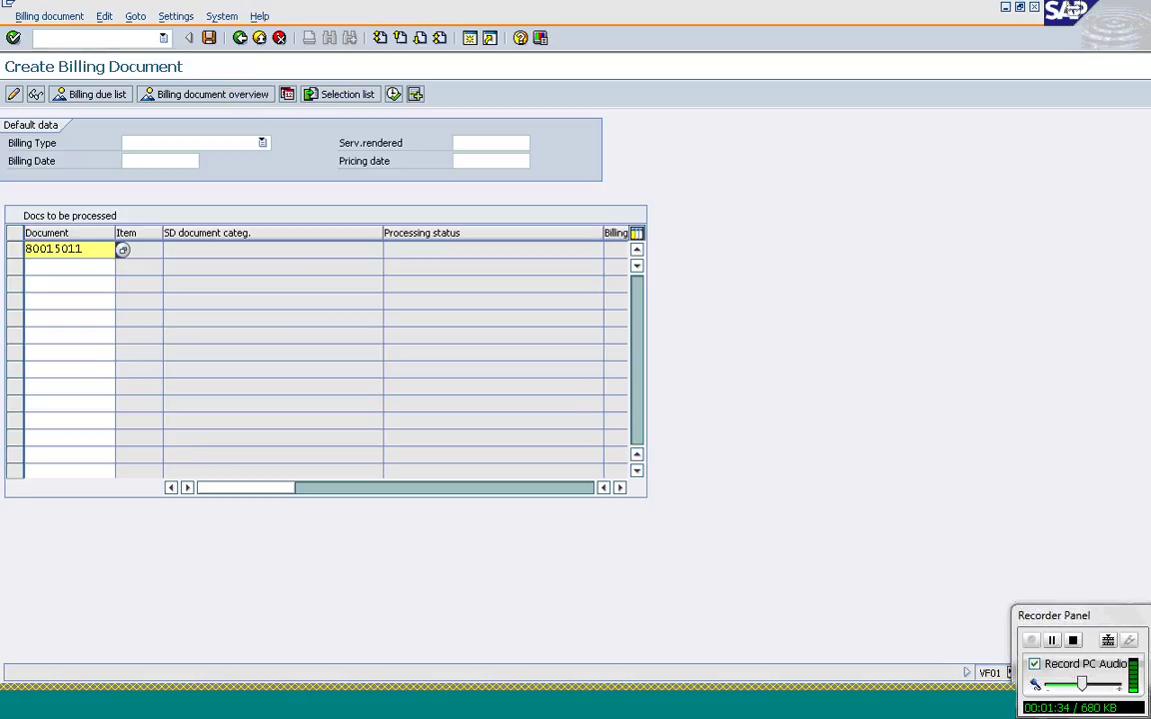
key(Return)
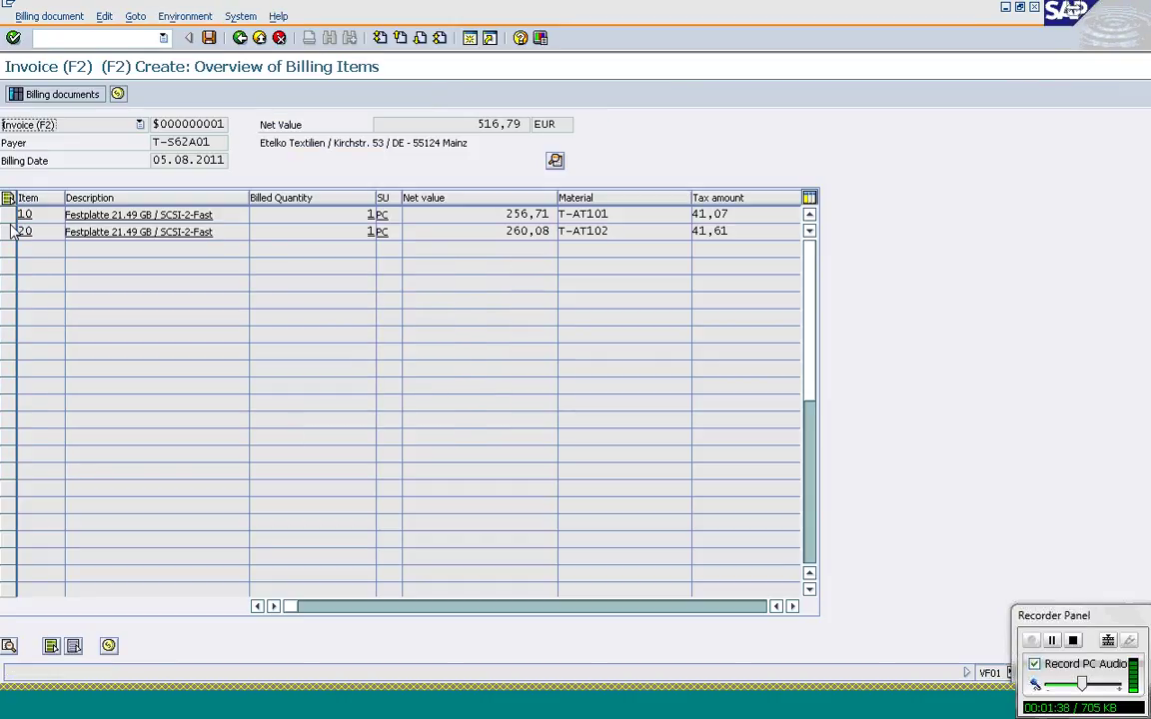
- Review the Promotion and Sales deal fields in the price data of invoice item 10
click(9, 214)
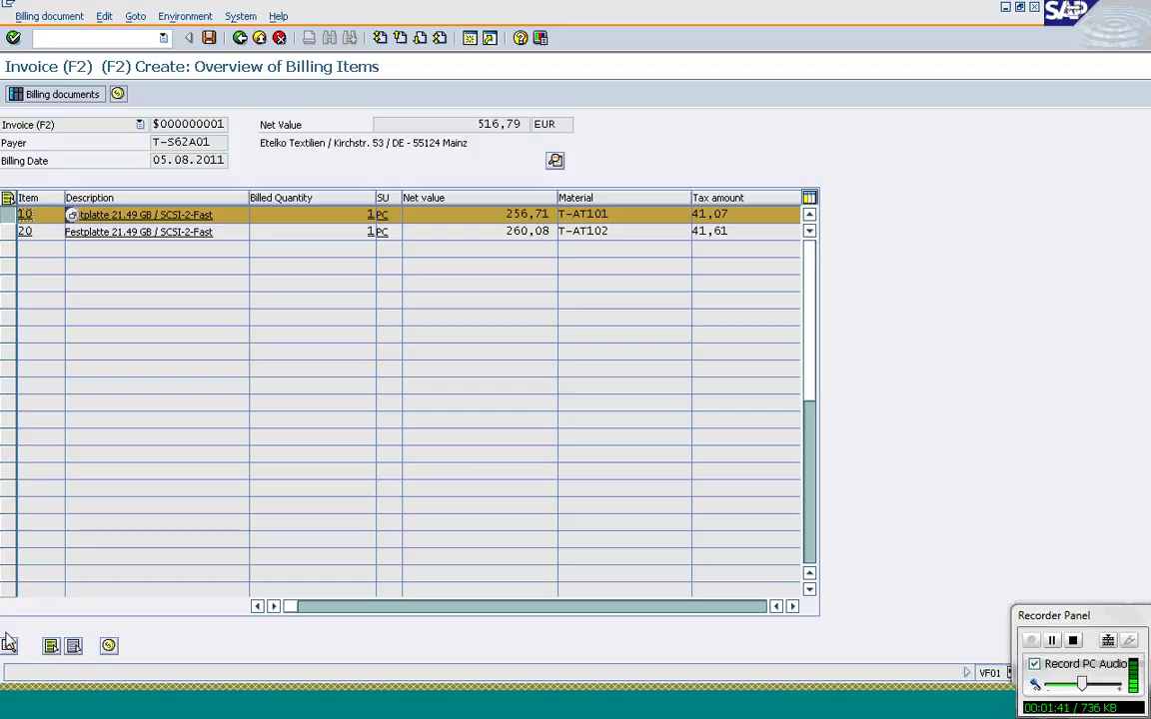
click(9, 644)
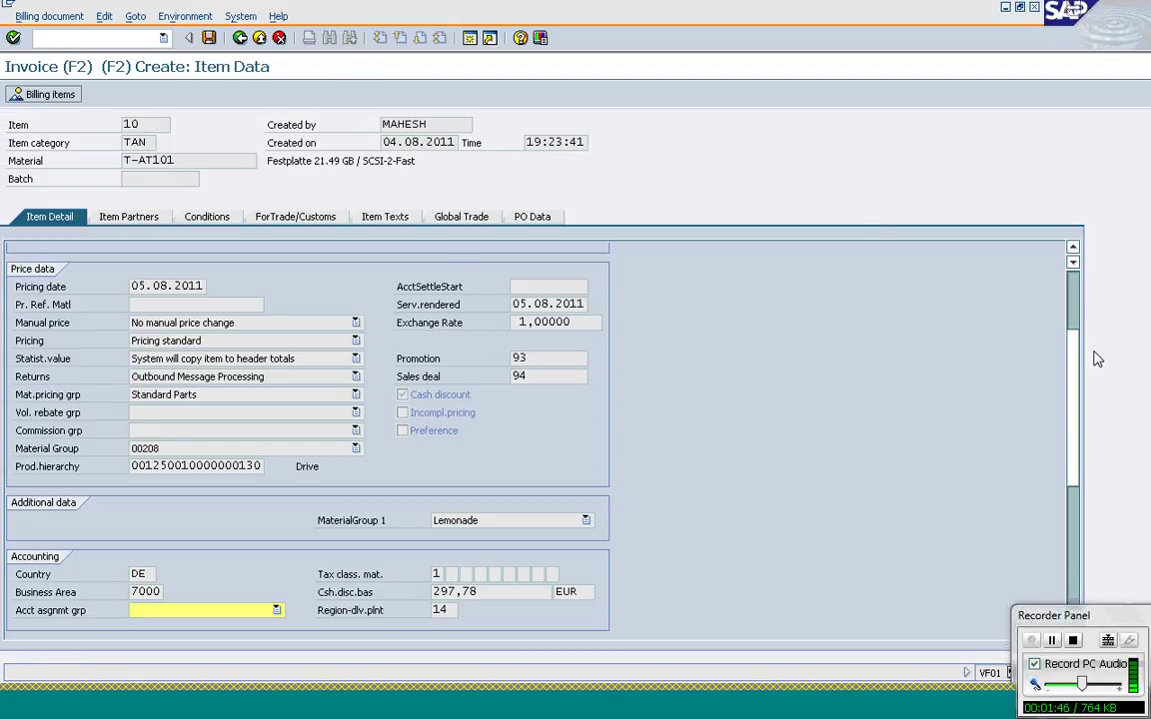
scroll(1081, 345, down, 3)
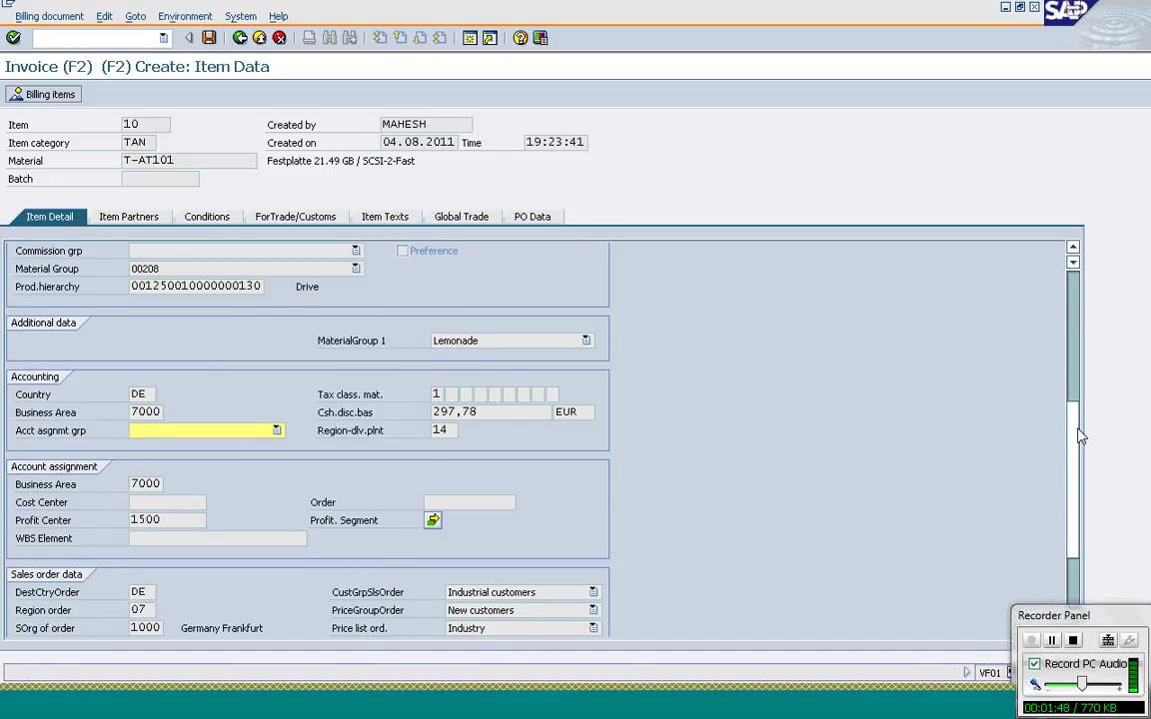
scroll(1079, 340, up, 3)
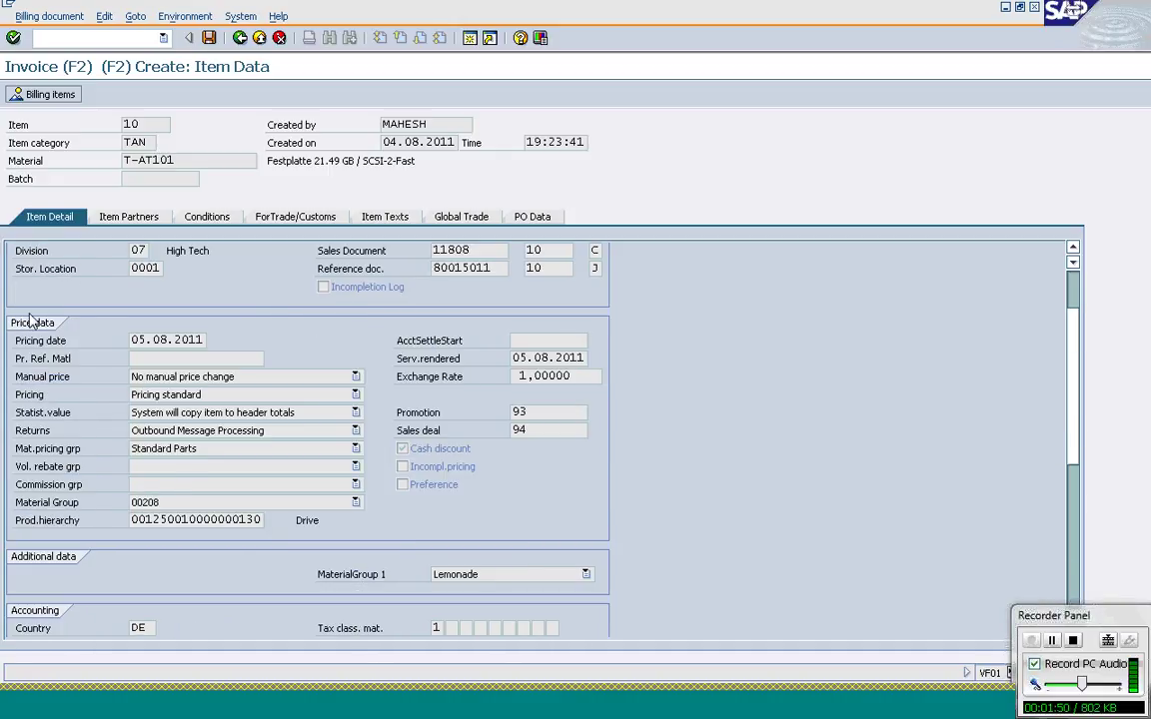
click(535, 412)
click(528, 430)
click(240, 40)
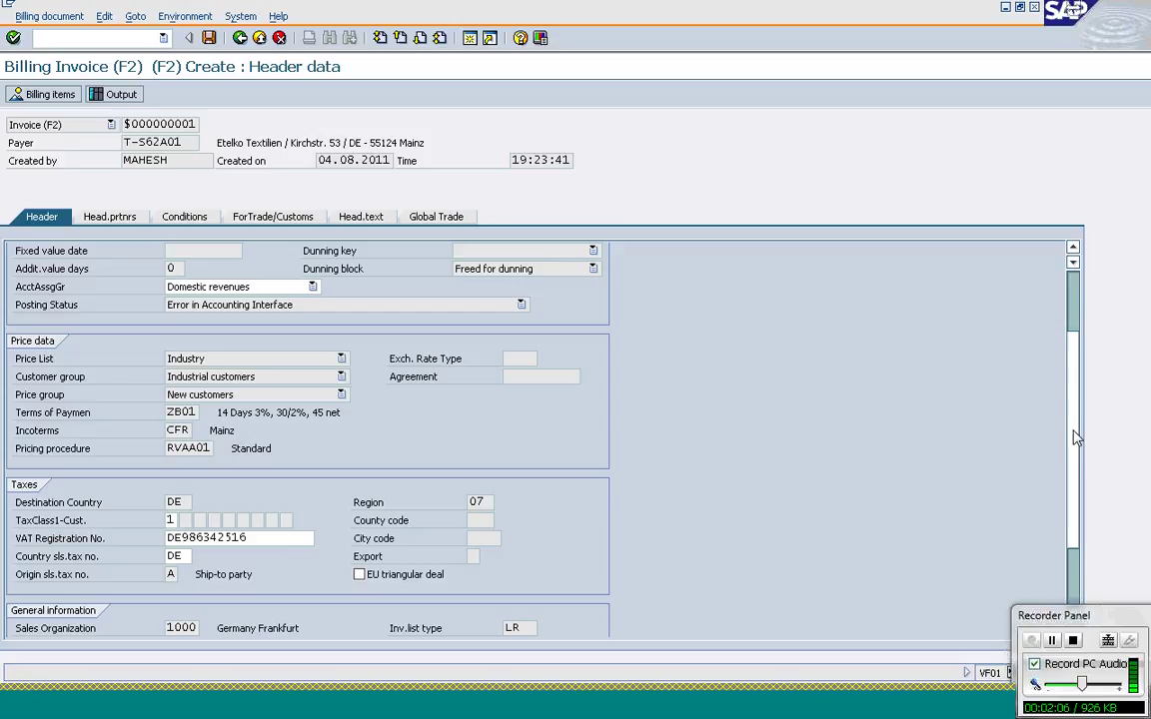
- Check the Agreement field in the invoice header's price data and recheck the promotion on item 10
click(519, 376)
click(244, 46)
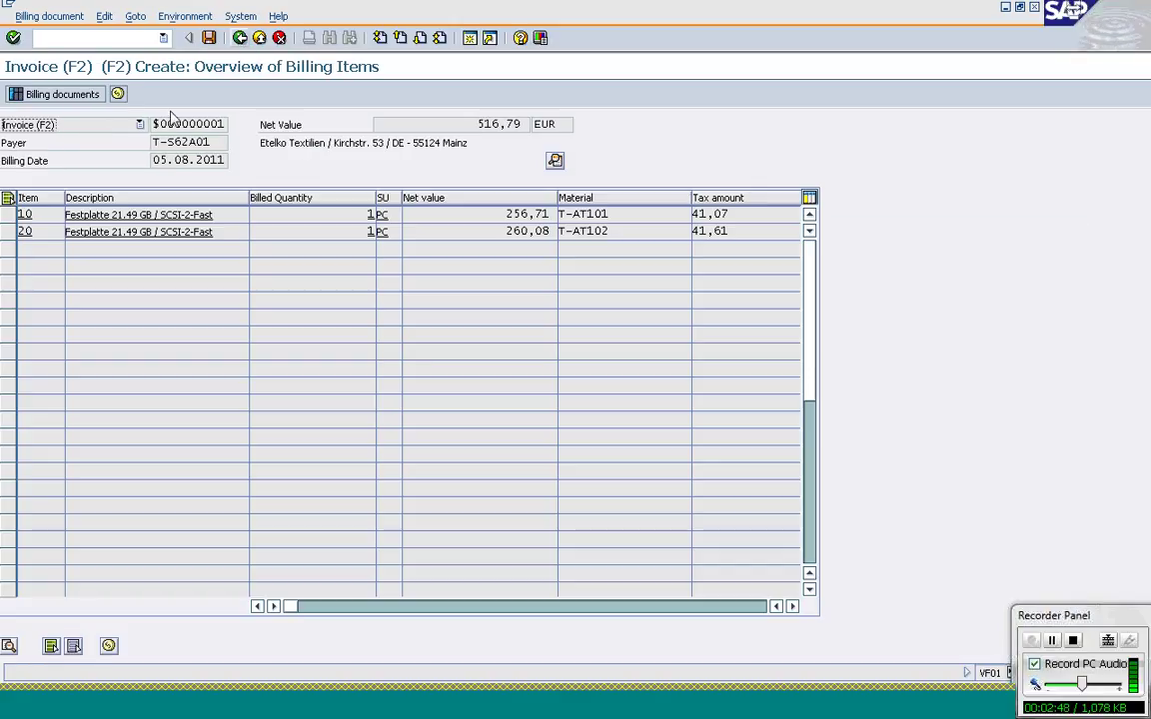
click(7, 215)
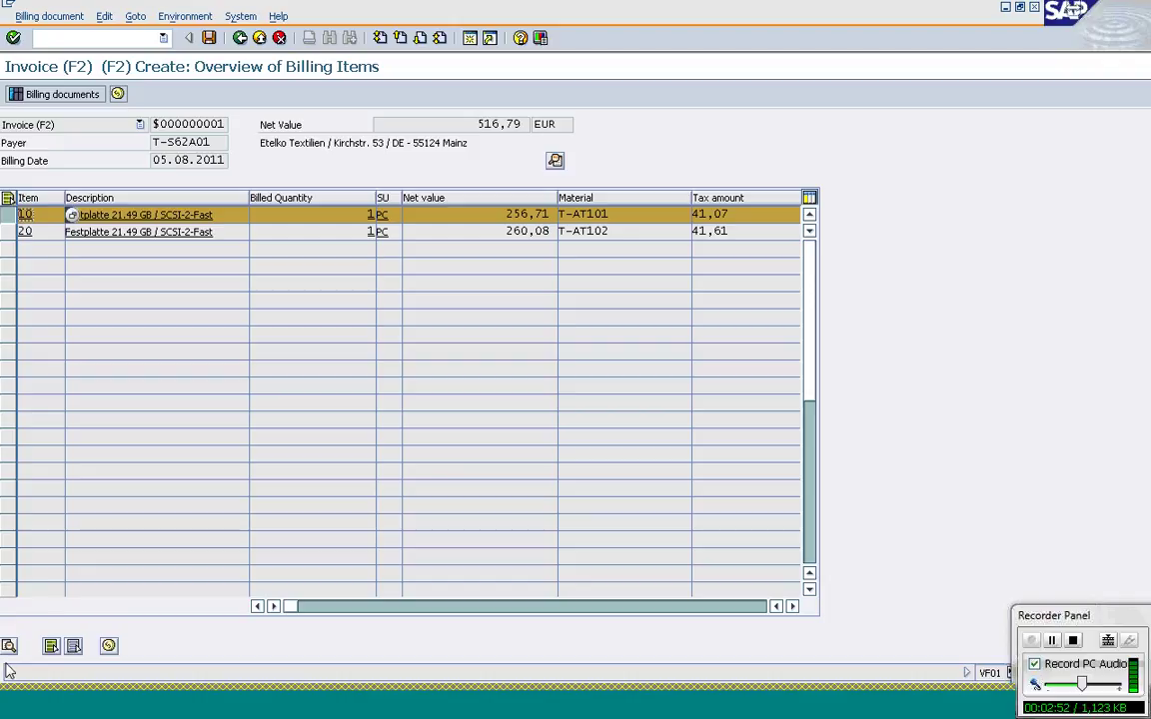
click(9, 646)
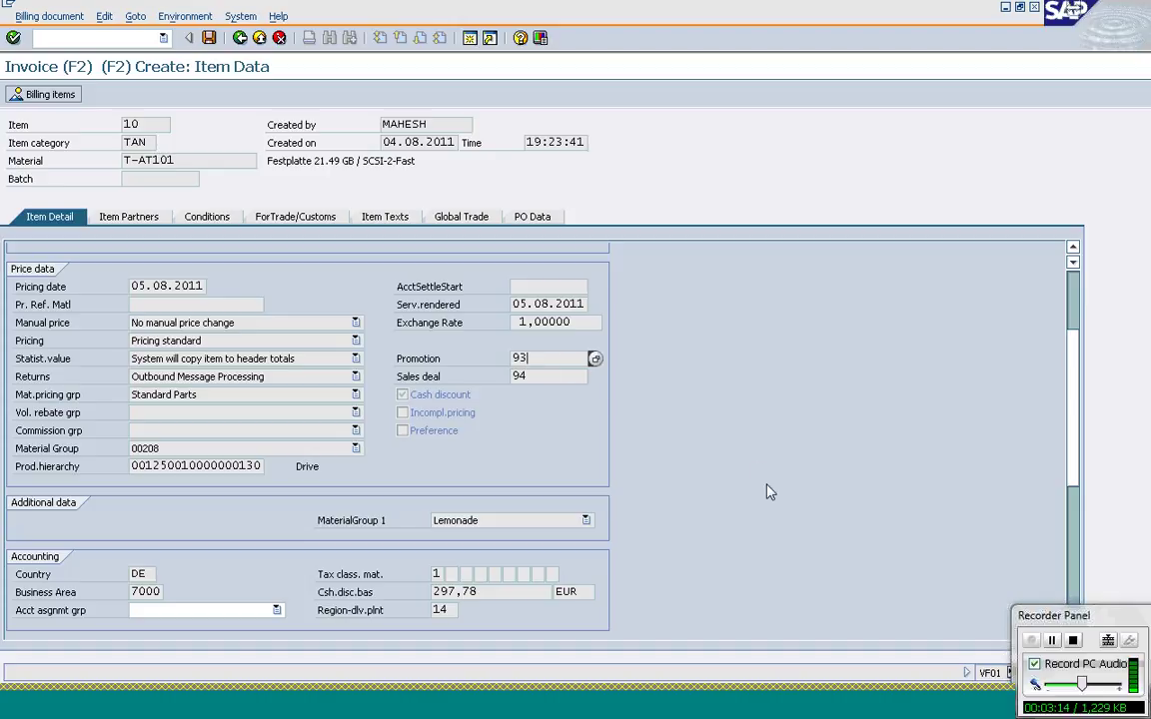
click(1052, 640)
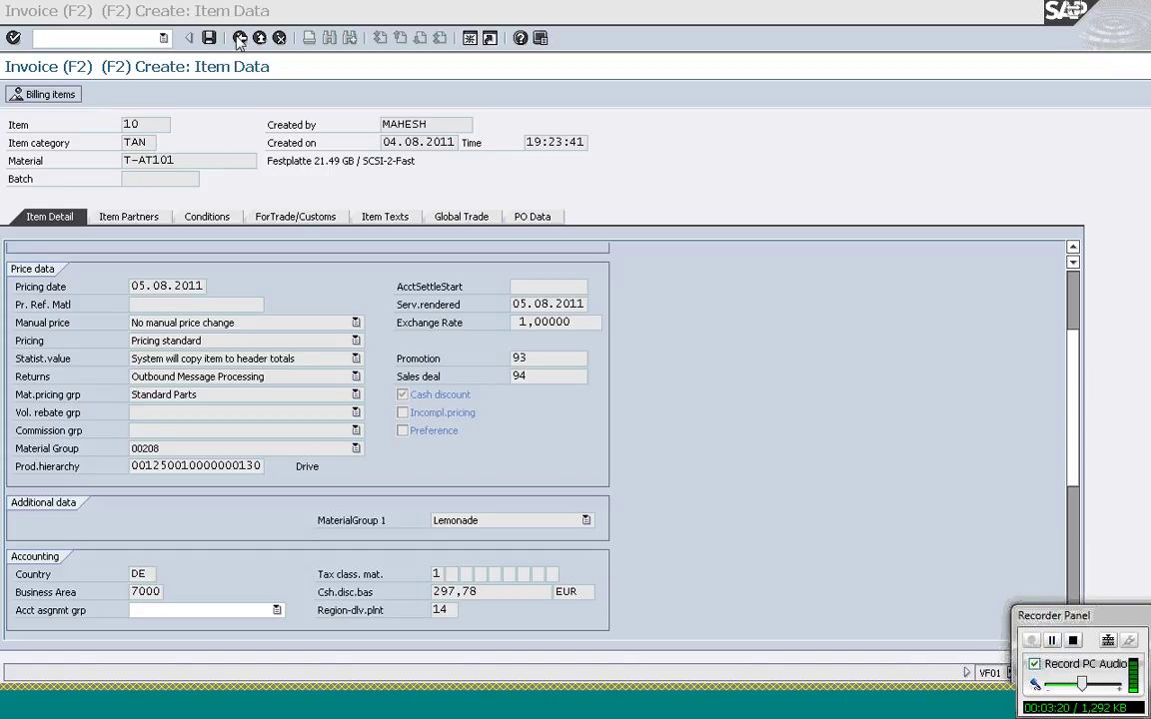
click(200, 52)
key(F3)
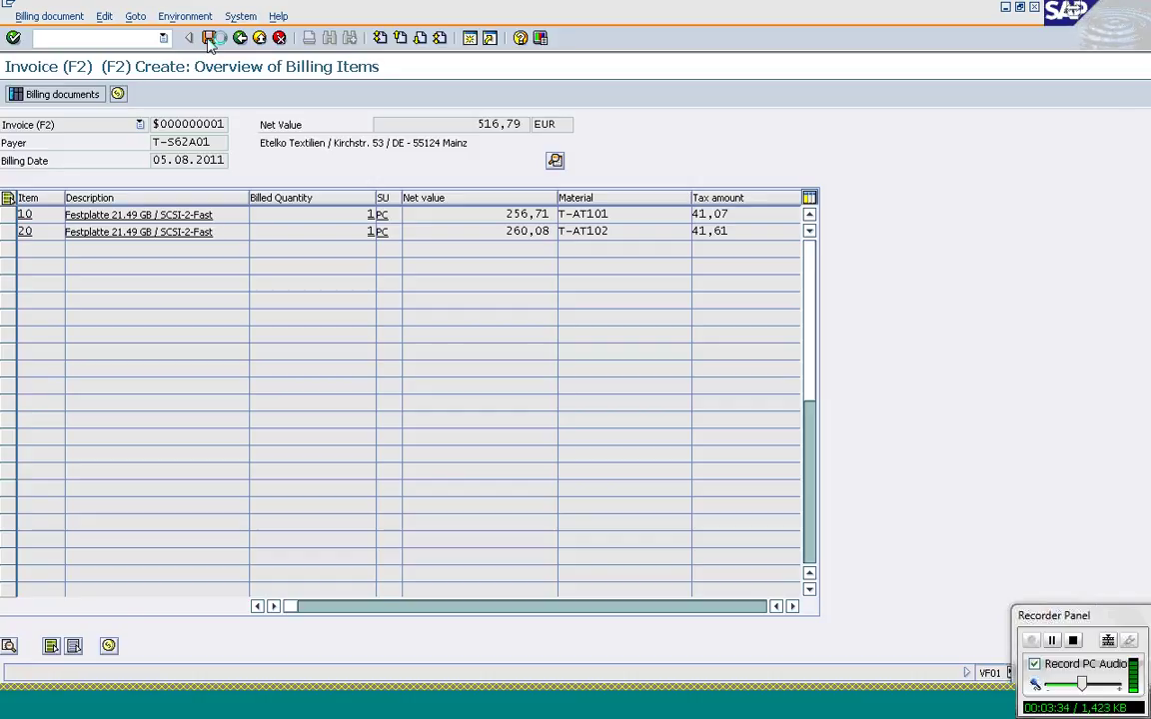
- Save the F2 invoice and call up the saved billing document for change
click(210, 40)
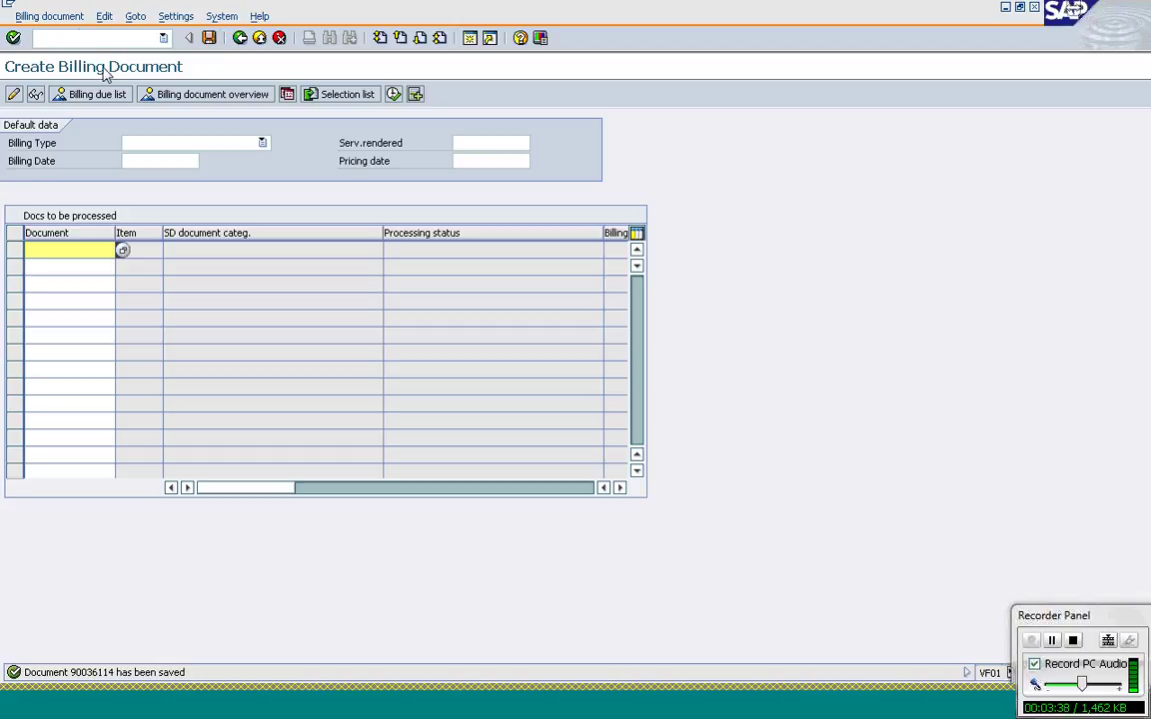
click(67, 18)
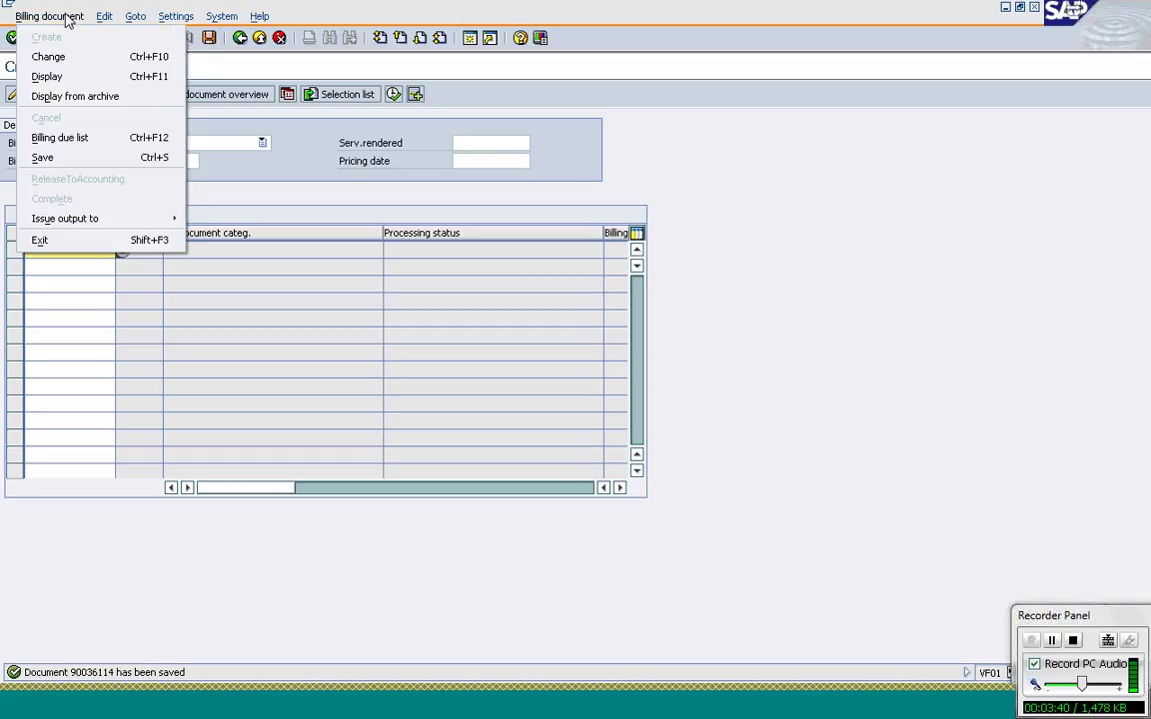
click(66, 57)
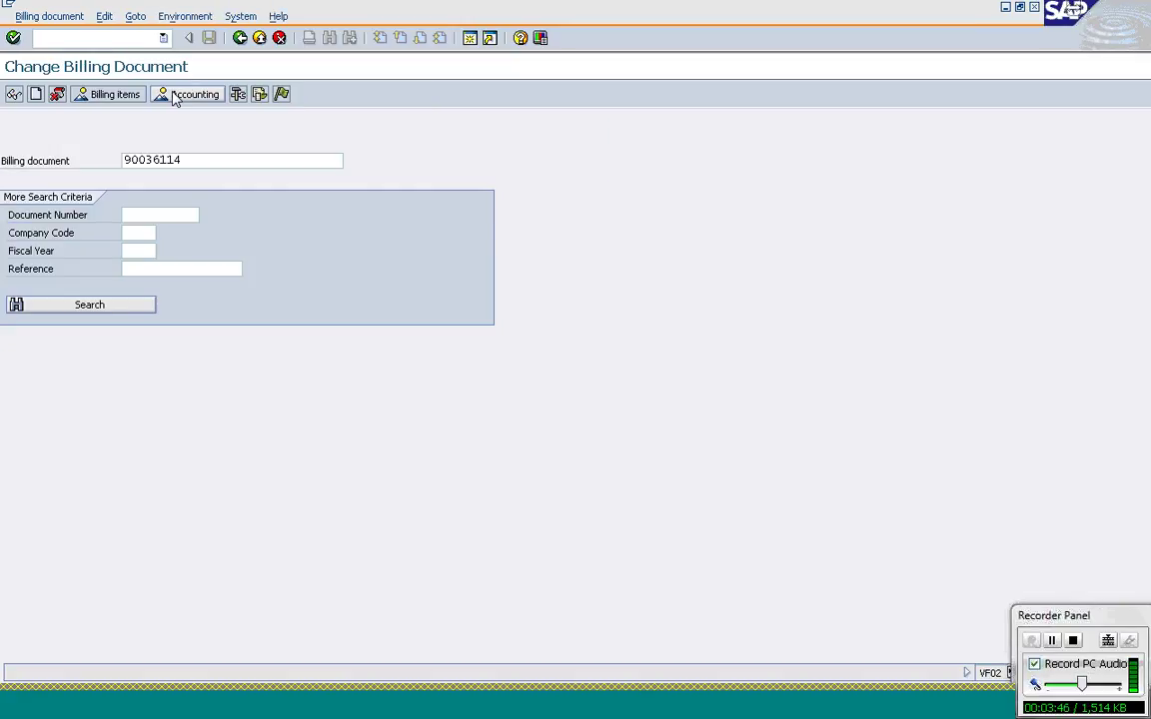
- Examine the document flow of the saved invoice, including its accounting document, and return to the billing document
click(259, 95)
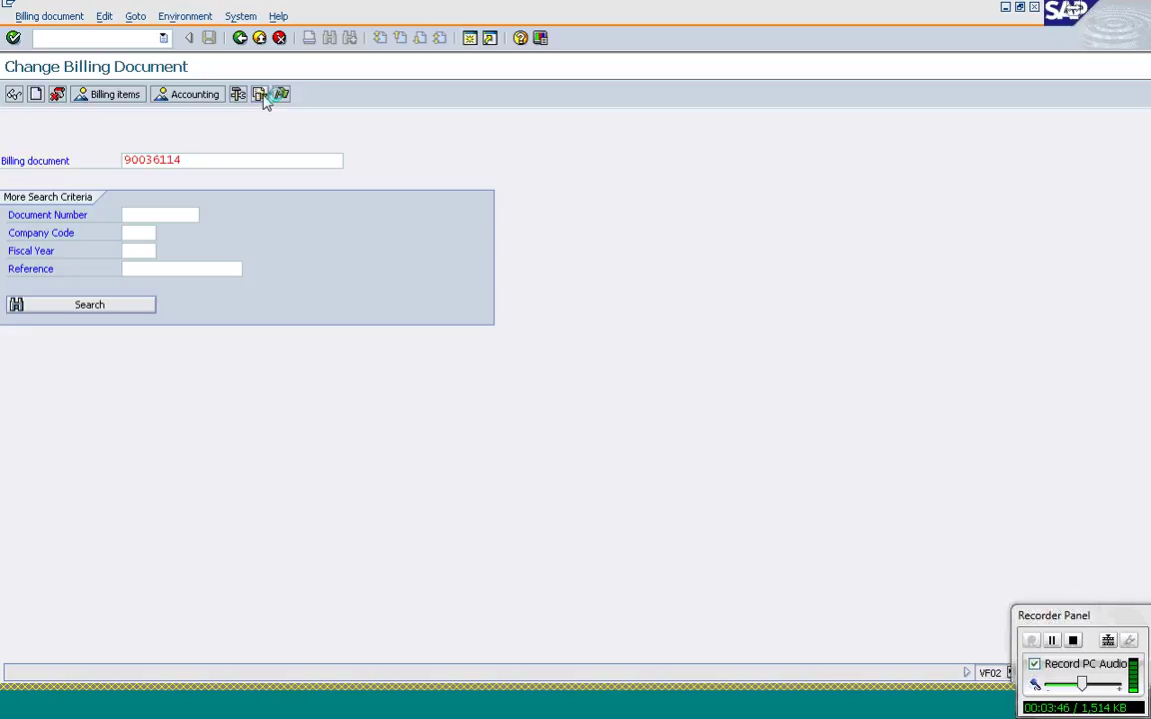
click(260, 95)
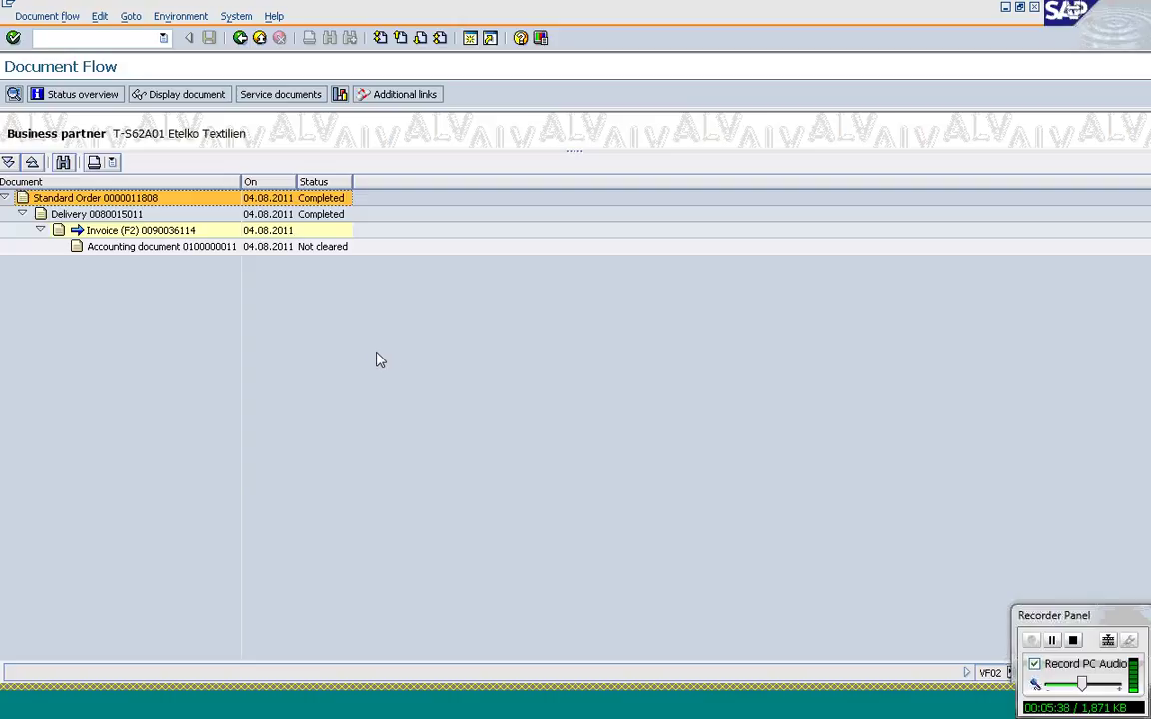
click(1051, 644)
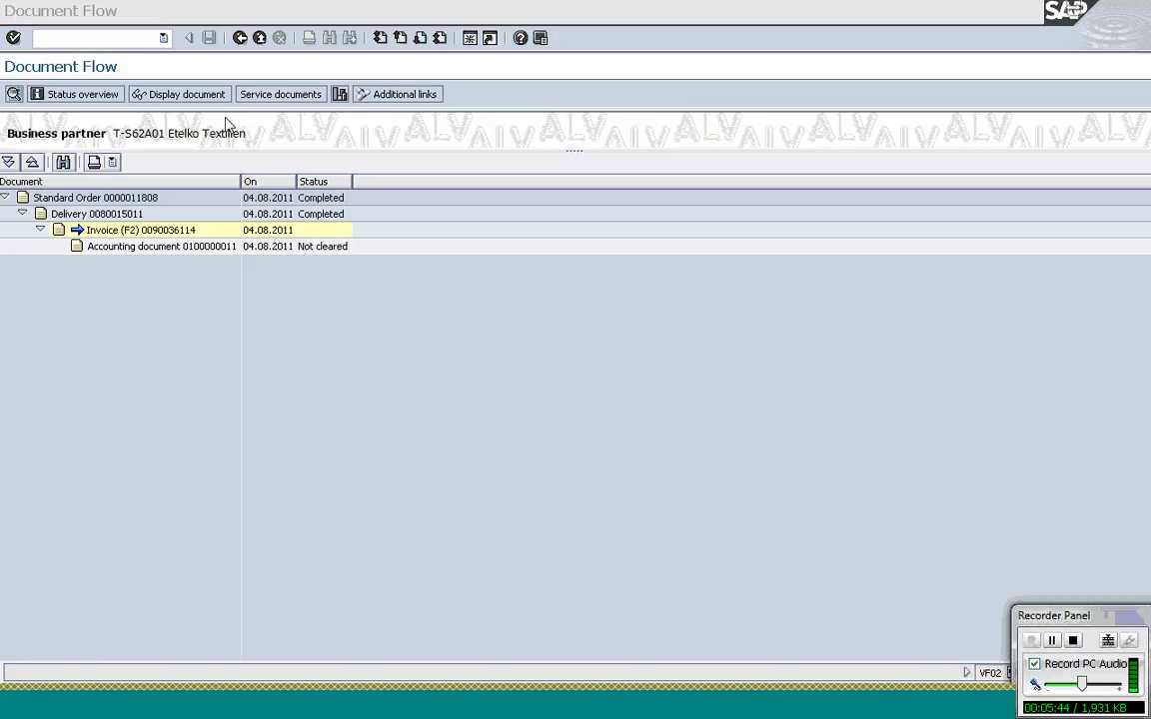
click(240, 38)
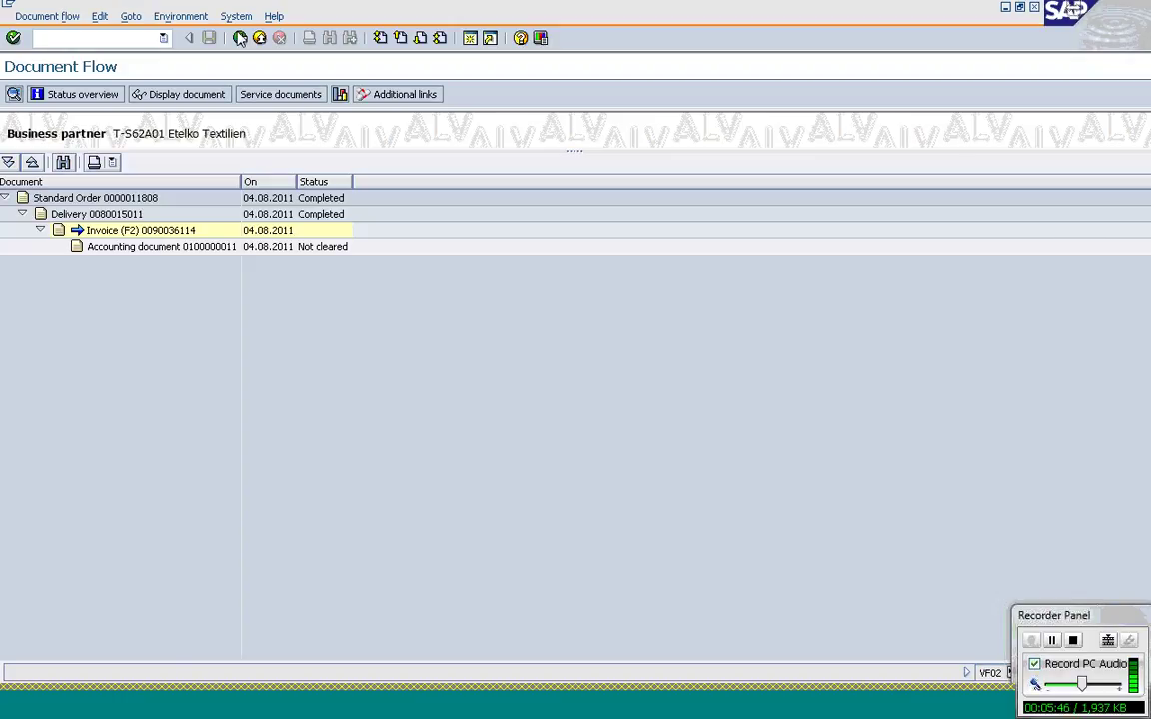
click(240, 38)
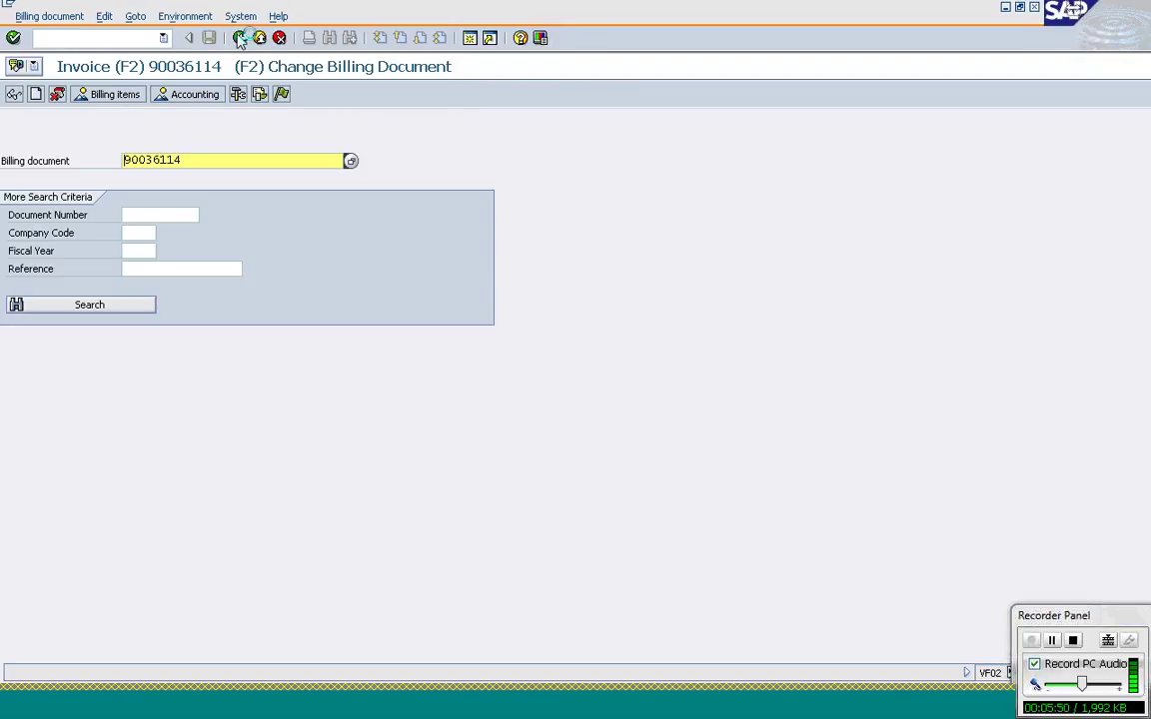
- Exit the billing document, saving its data, and return to the SAP Easy Access menu
click(240, 38)
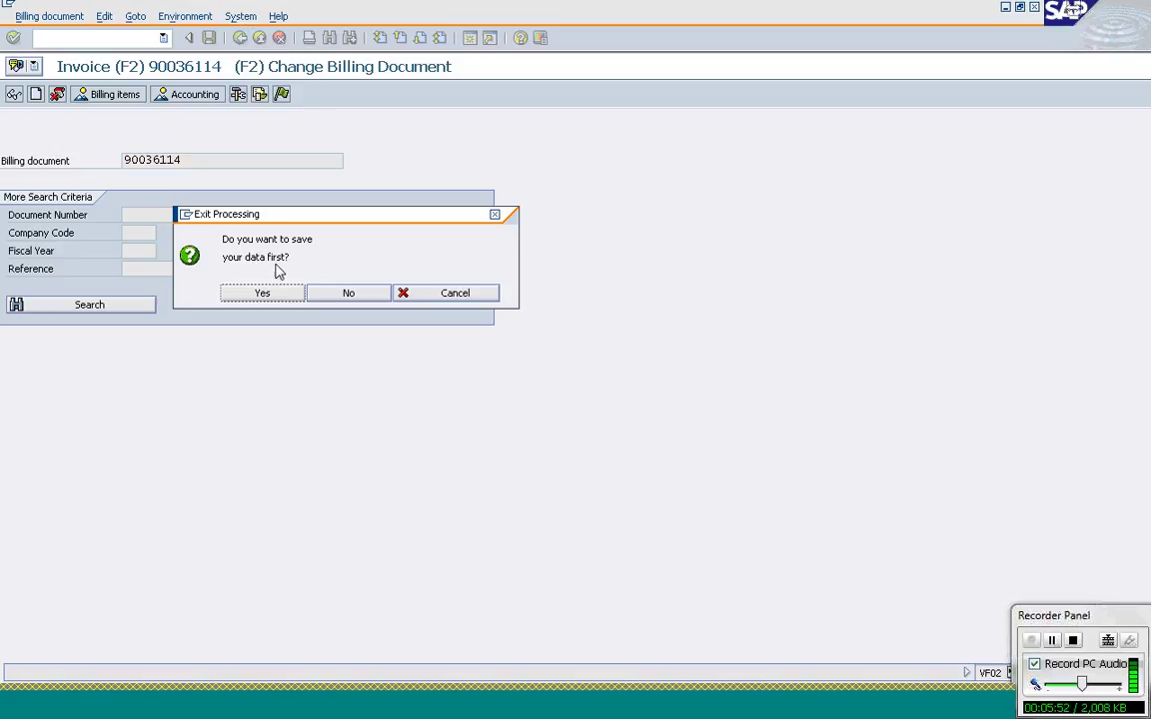
click(262, 292)
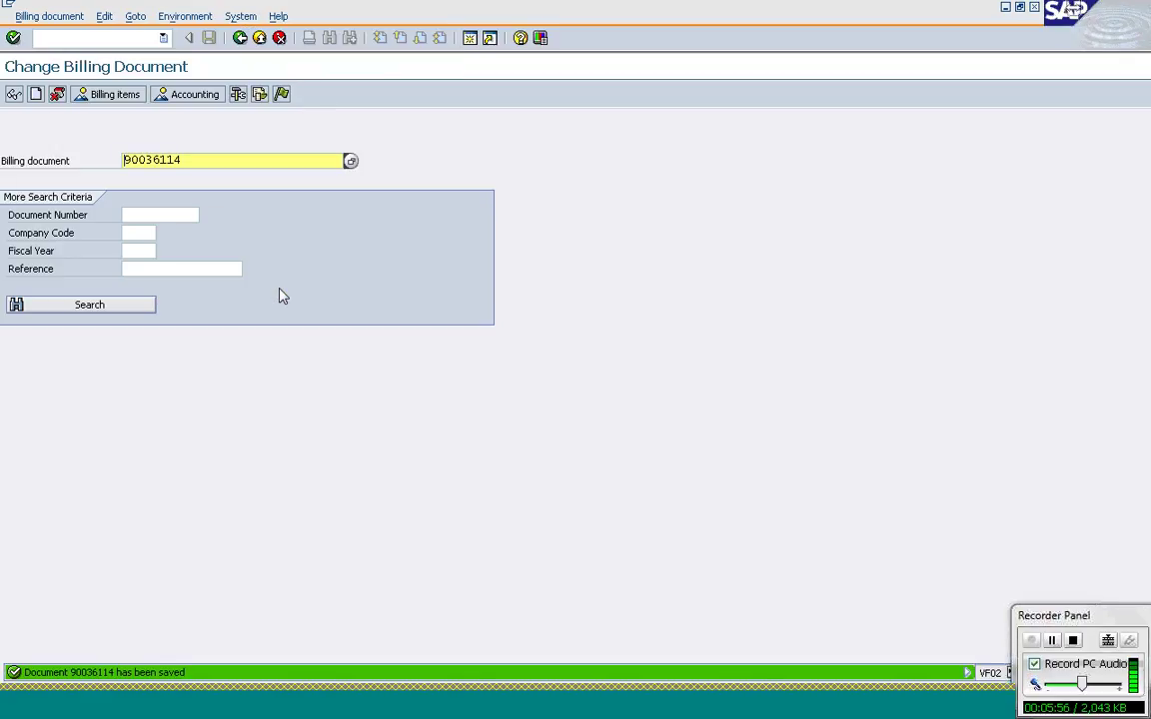
click(245, 46)
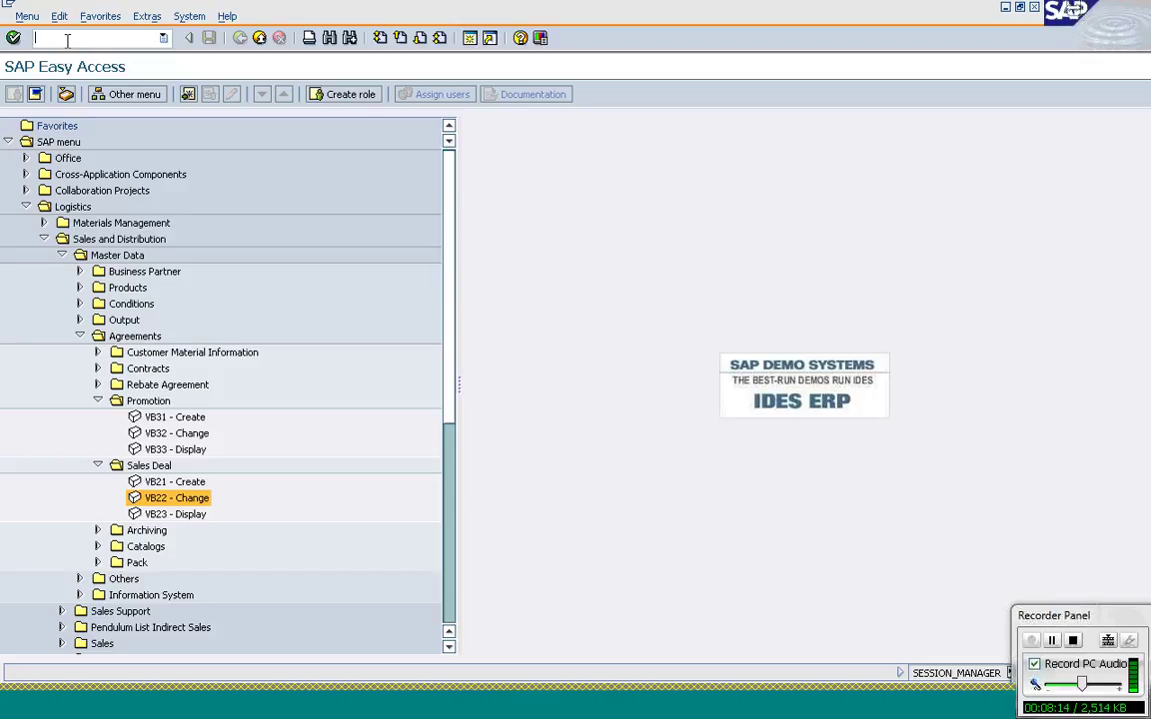
- In the IMG session, open the Sales Document to Sales Document copying control under Sales and Distribution, Sales
click(296, 700)
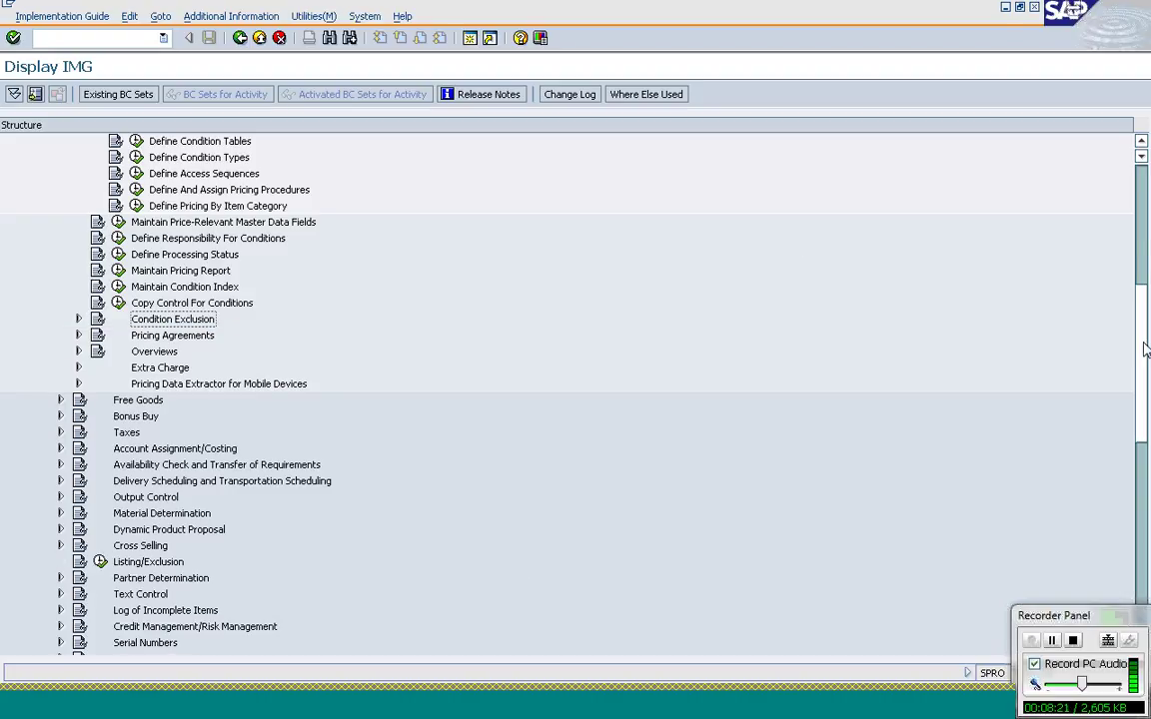
drag(1146, 350, 1146, 289)
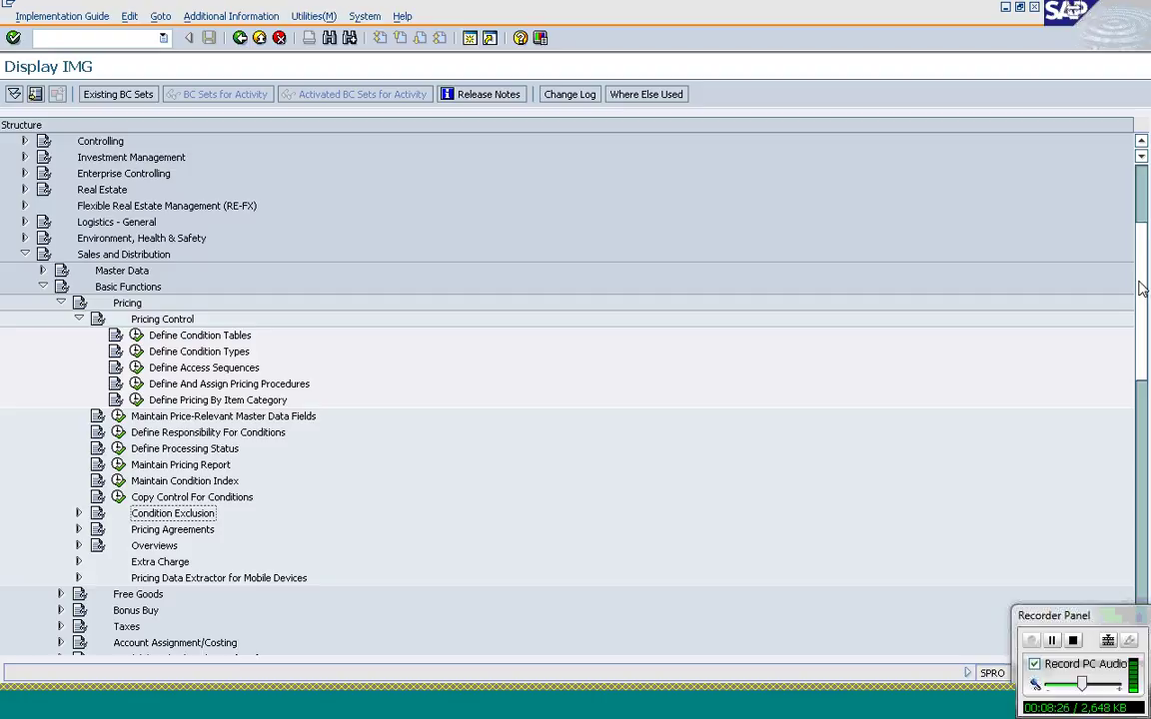
click(61, 303)
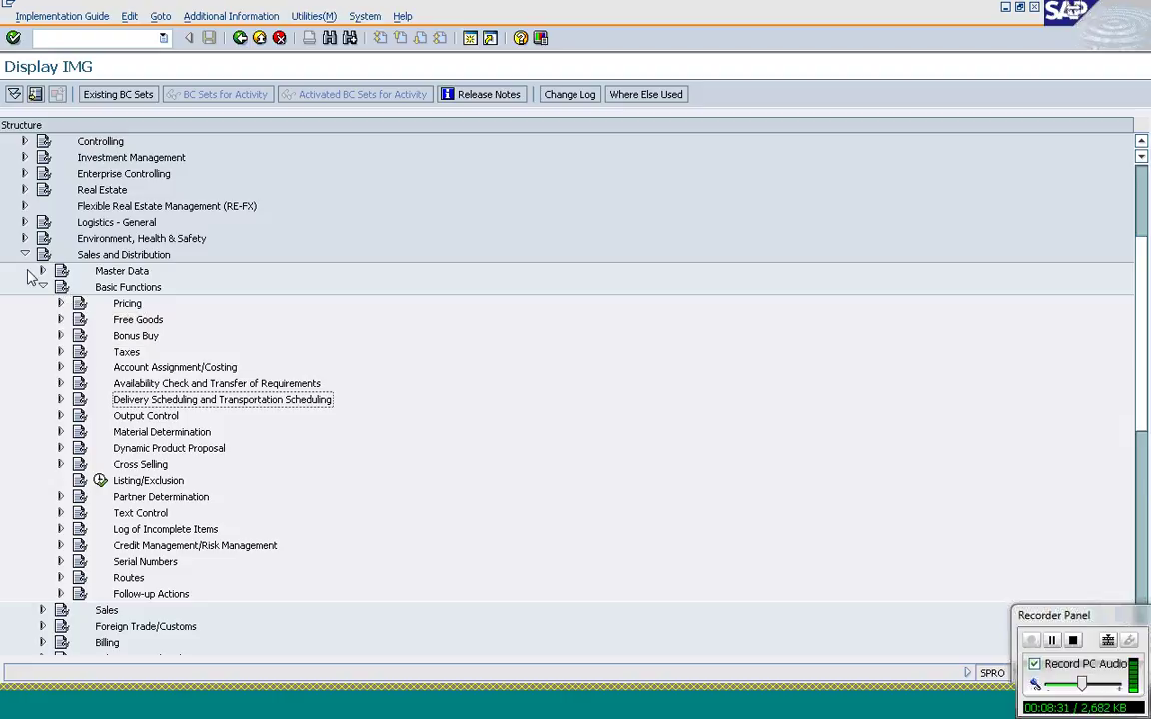
click(43, 286)
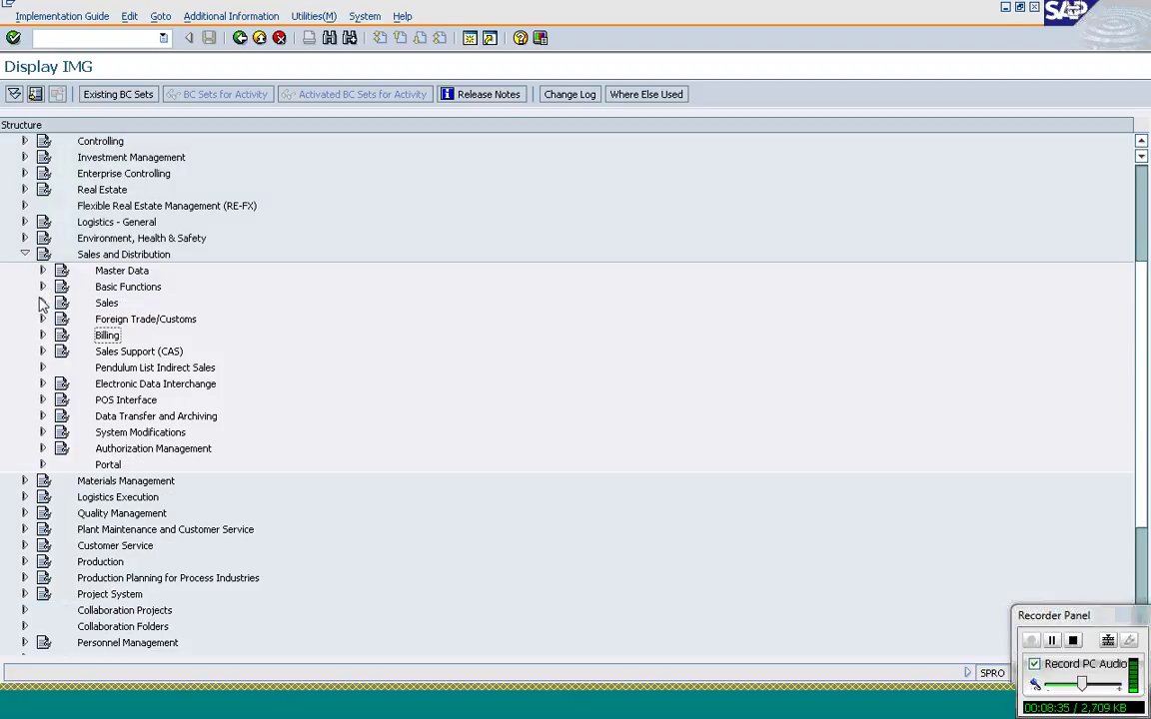
click(41, 304)
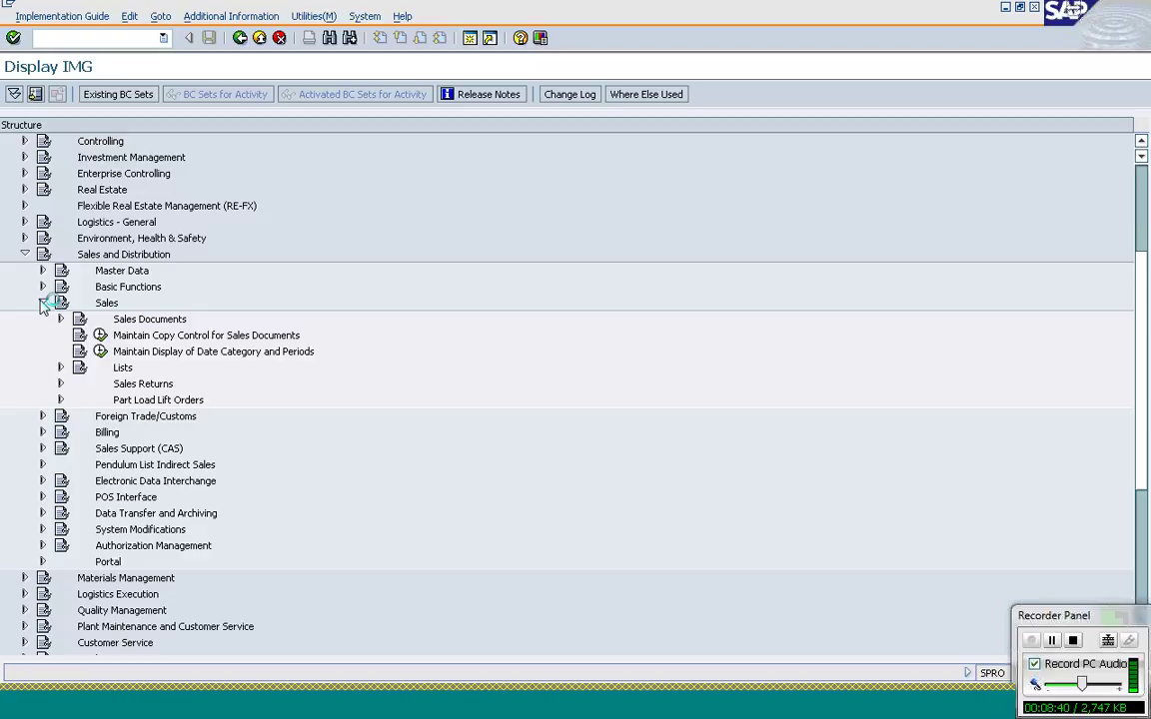
click(100, 336)
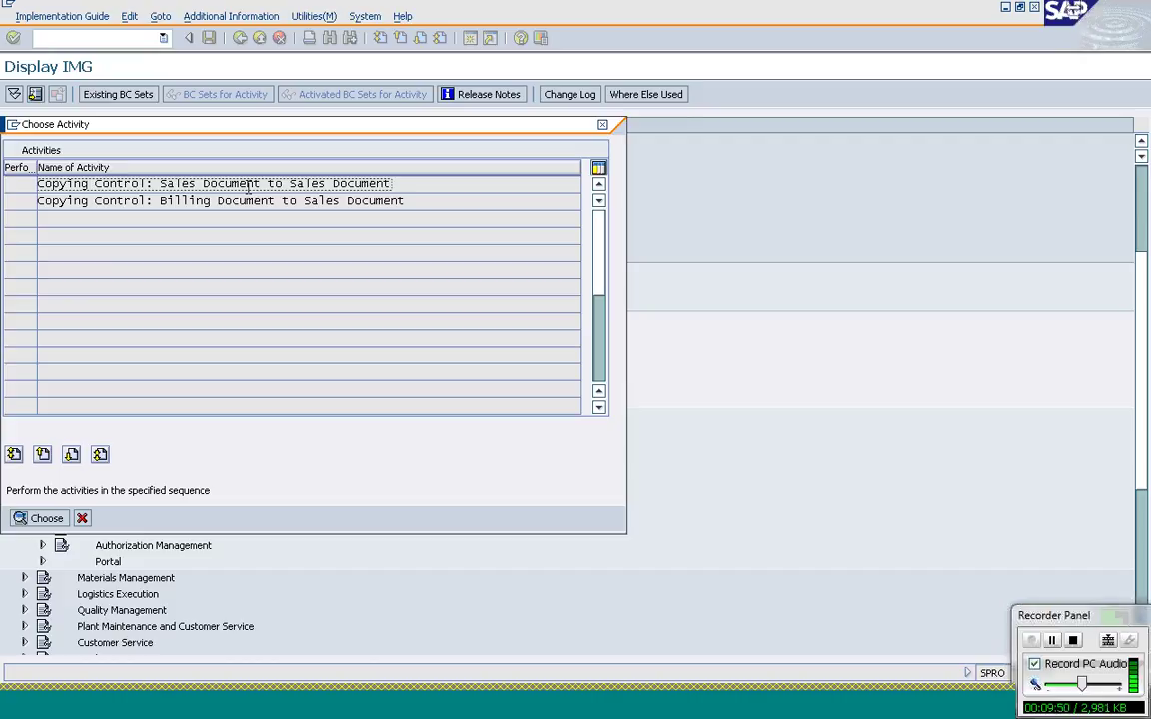
click(1054, 643)
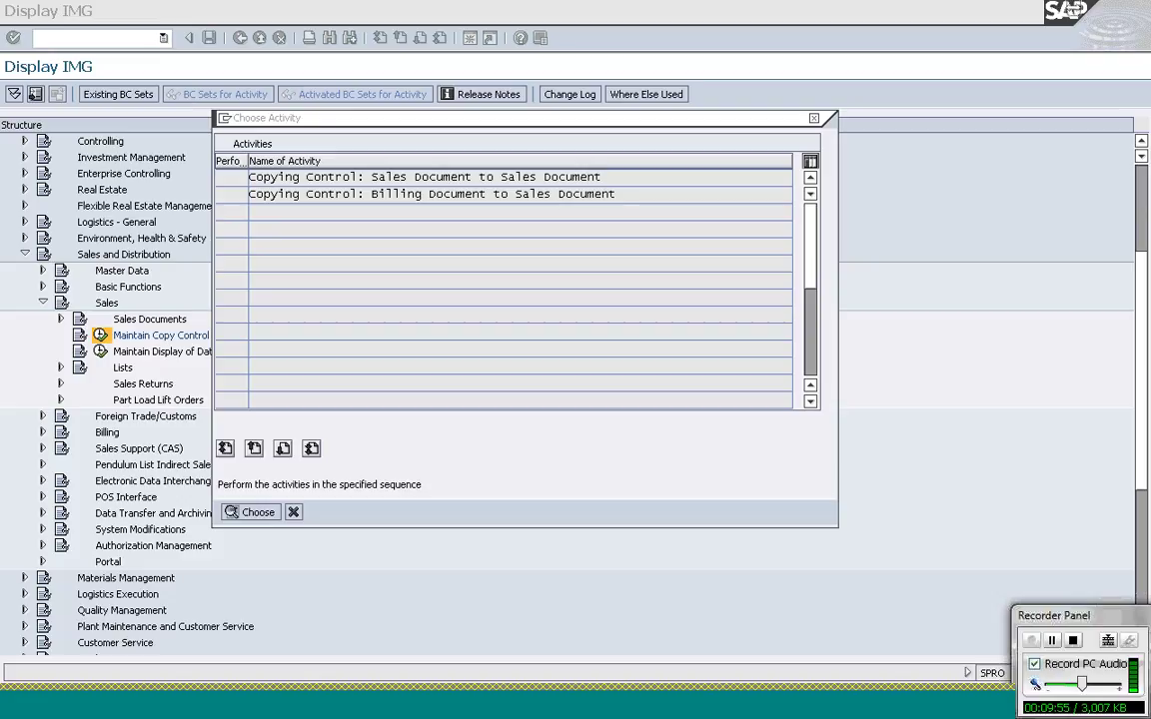
click(380, 177)
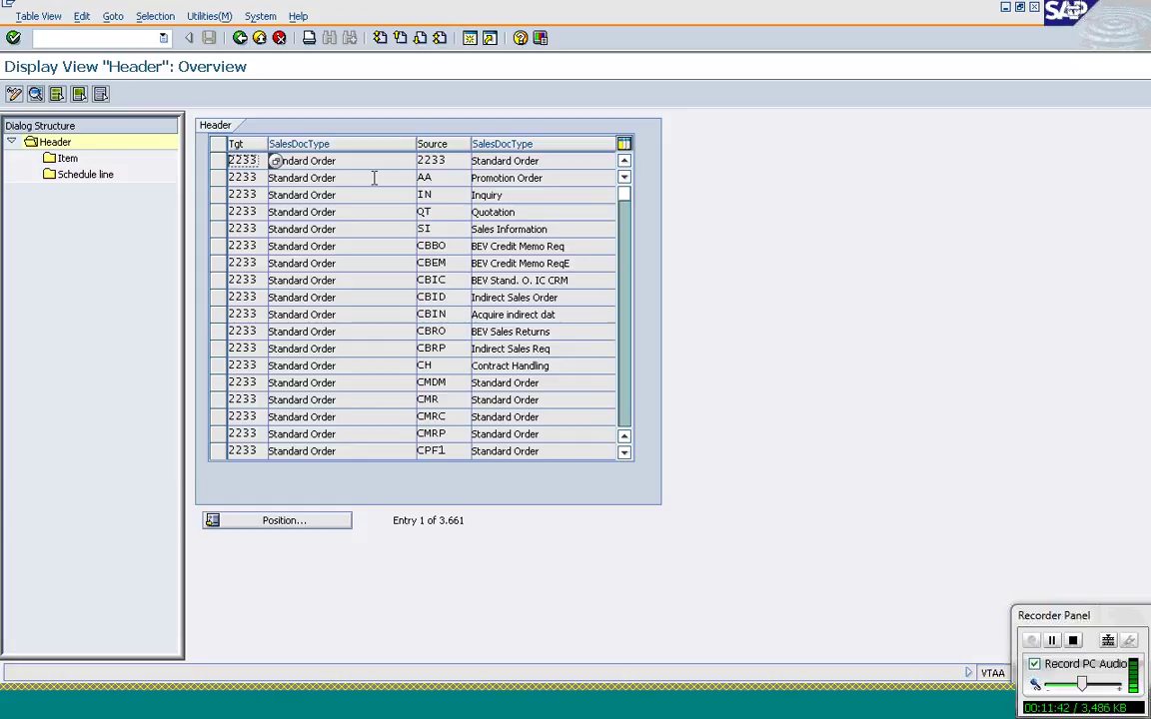
- Find the copying control entry with target type OR and source type QT and display its header details
click(265, 522)
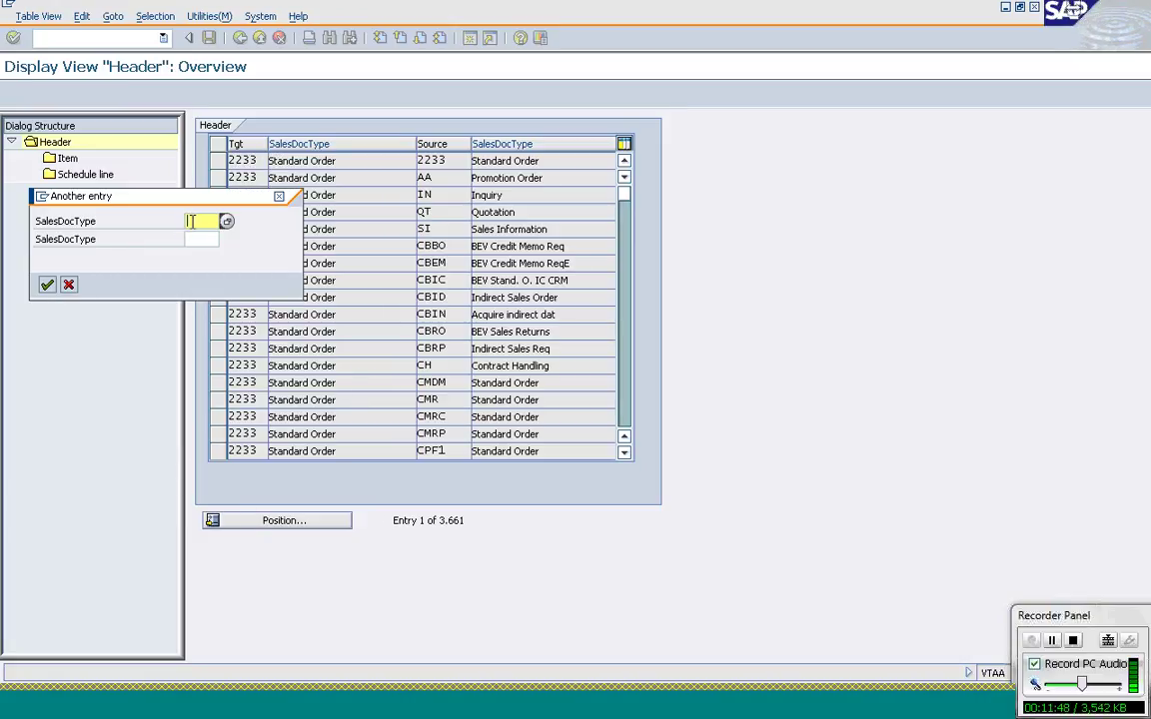
text(or)
key(Tab)
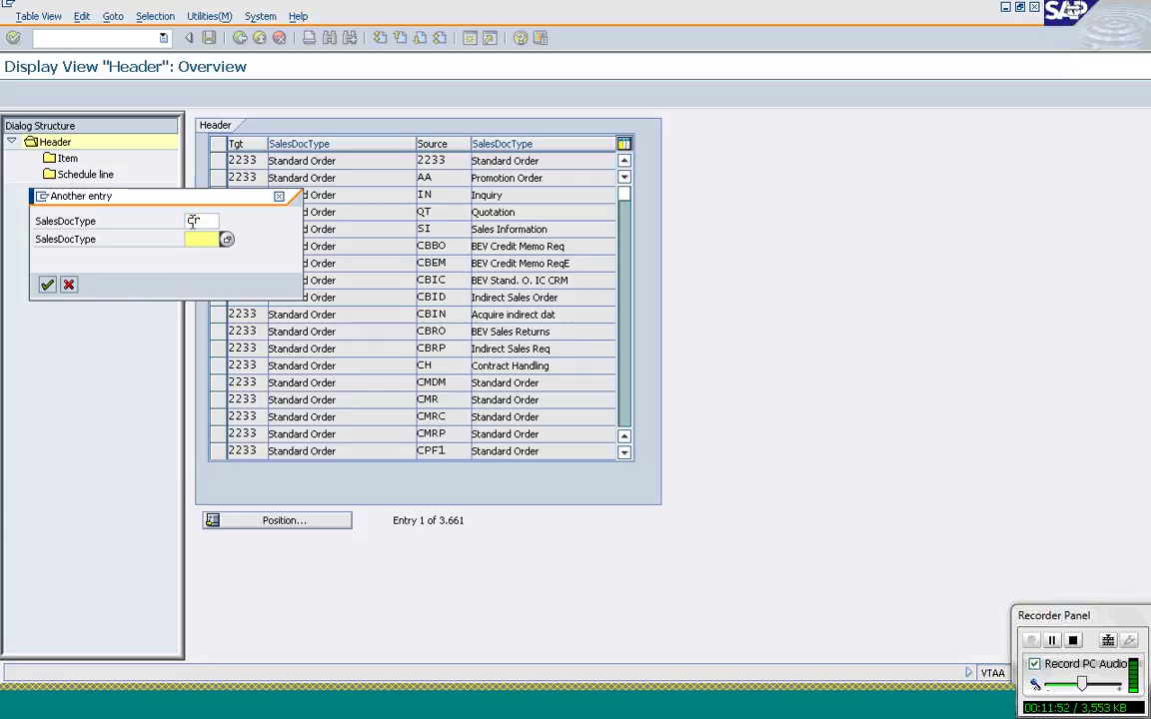
text(qt)
click(47, 285)
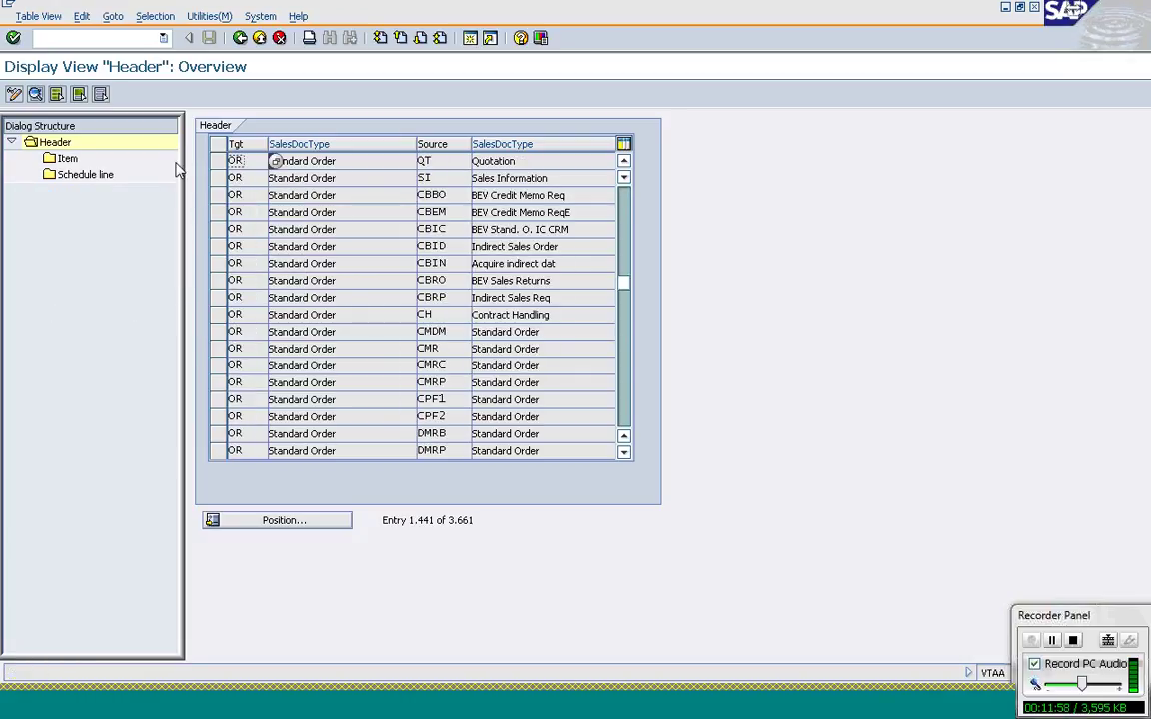
click(218, 162)
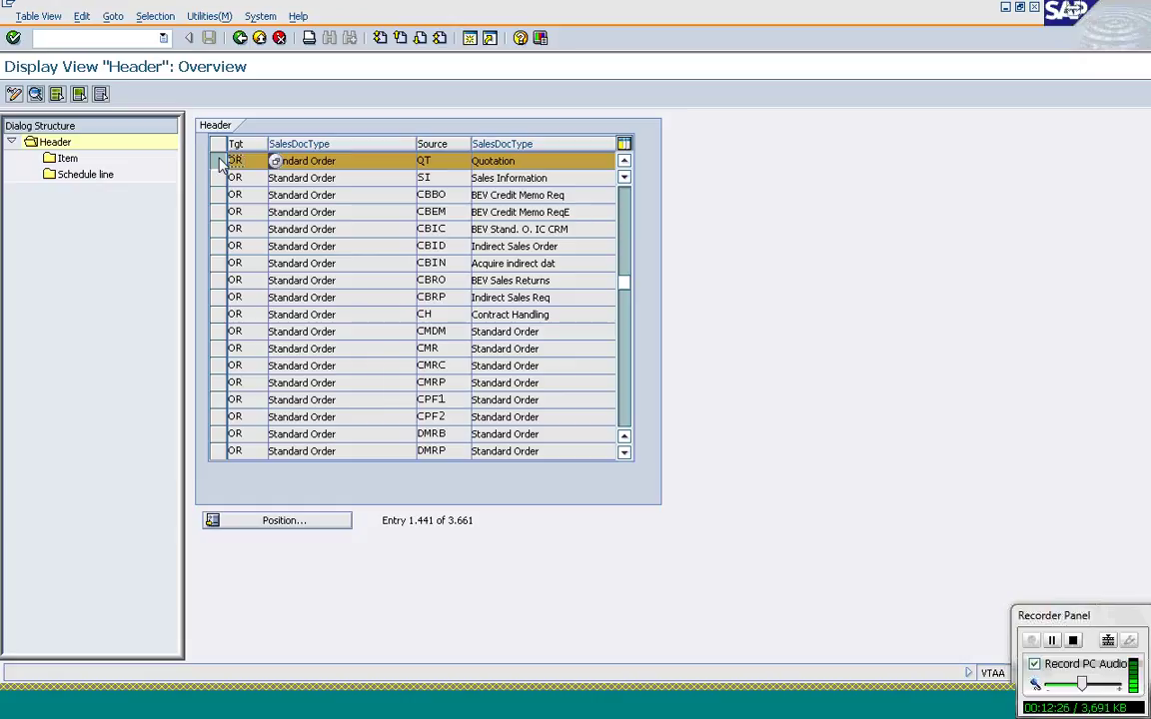
click(36, 94)
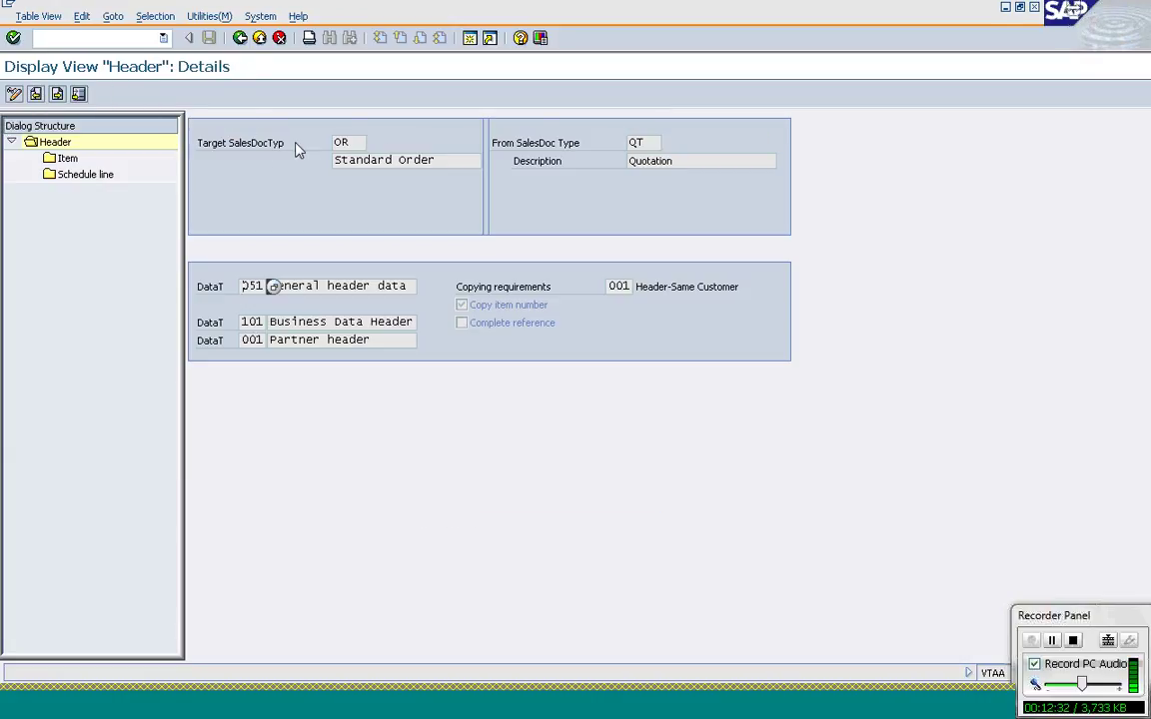
- Review the target and source sales document types and the data transfer routines at header level
click(343, 143)
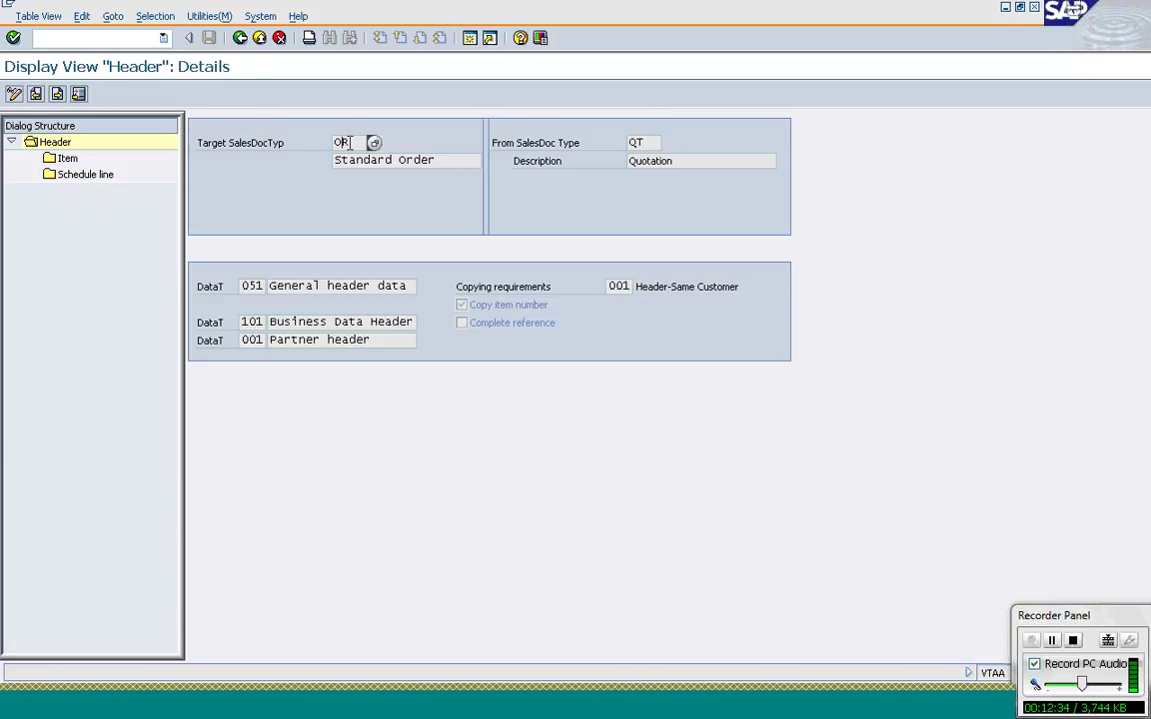
click(642, 143)
click(214, 289)
click(507, 292)
click(220, 290)
click(322, 285)
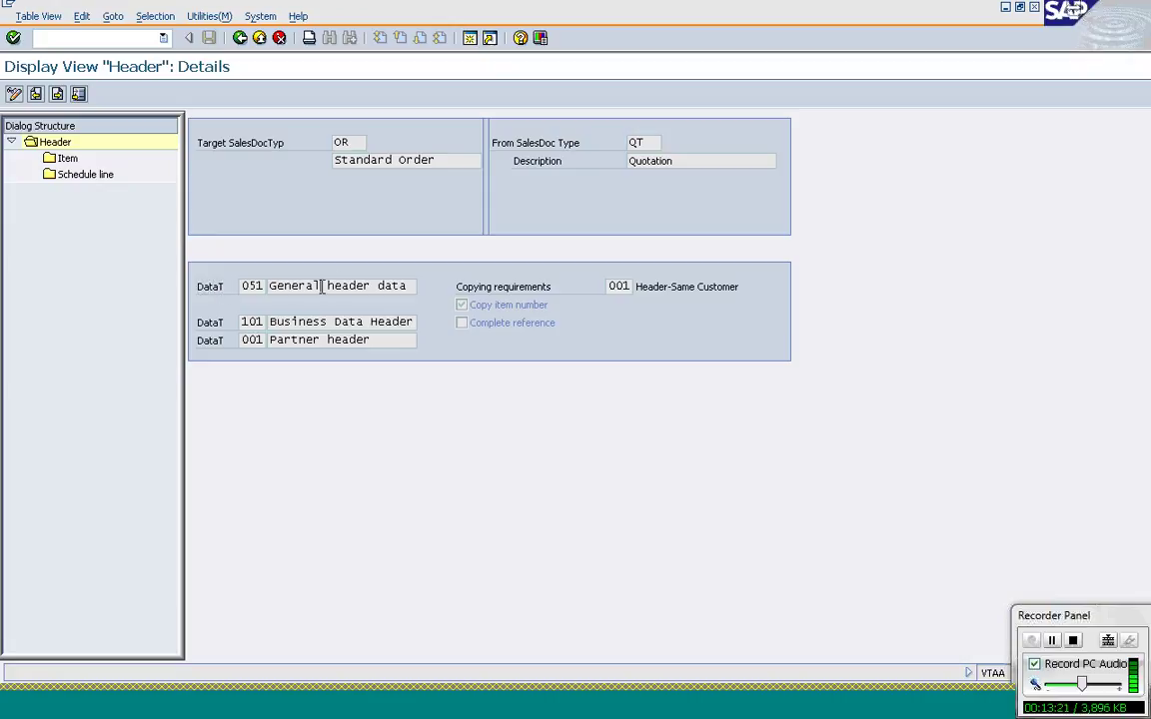
click(251, 285)
click(342, 287)
click(249, 338)
- Examine the header's copying requirement and the Copy item number setting
click(619, 288)
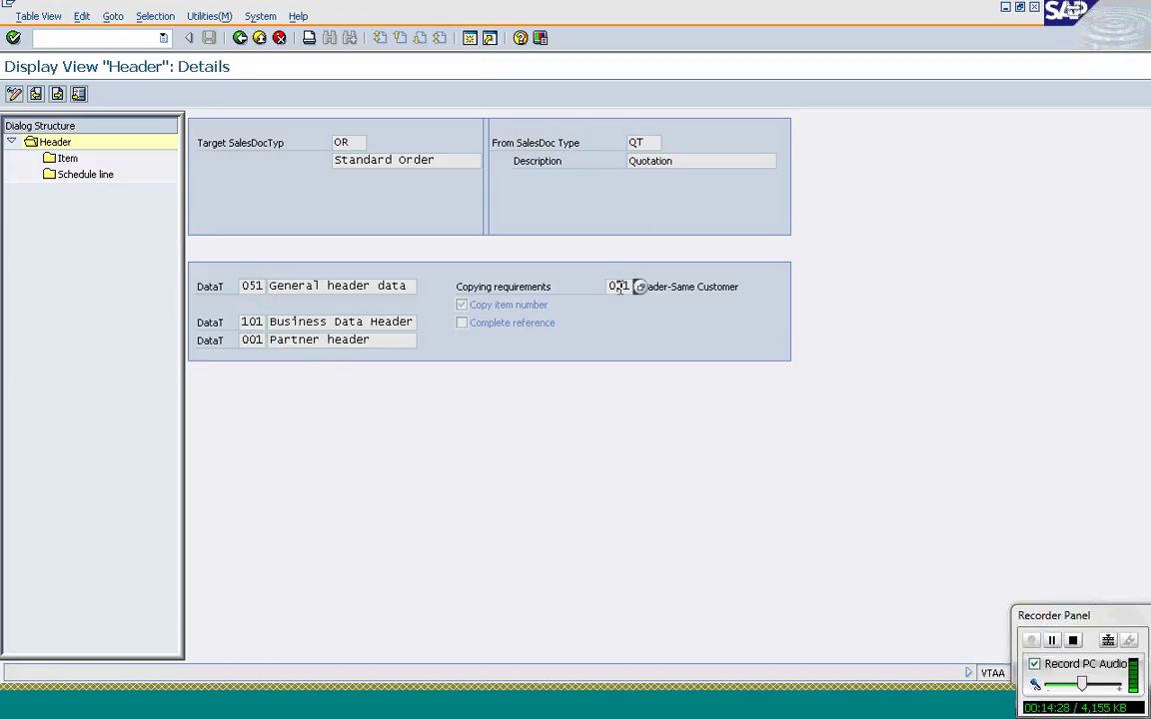
click(491, 290)
click(620, 288)
click(688, 287)
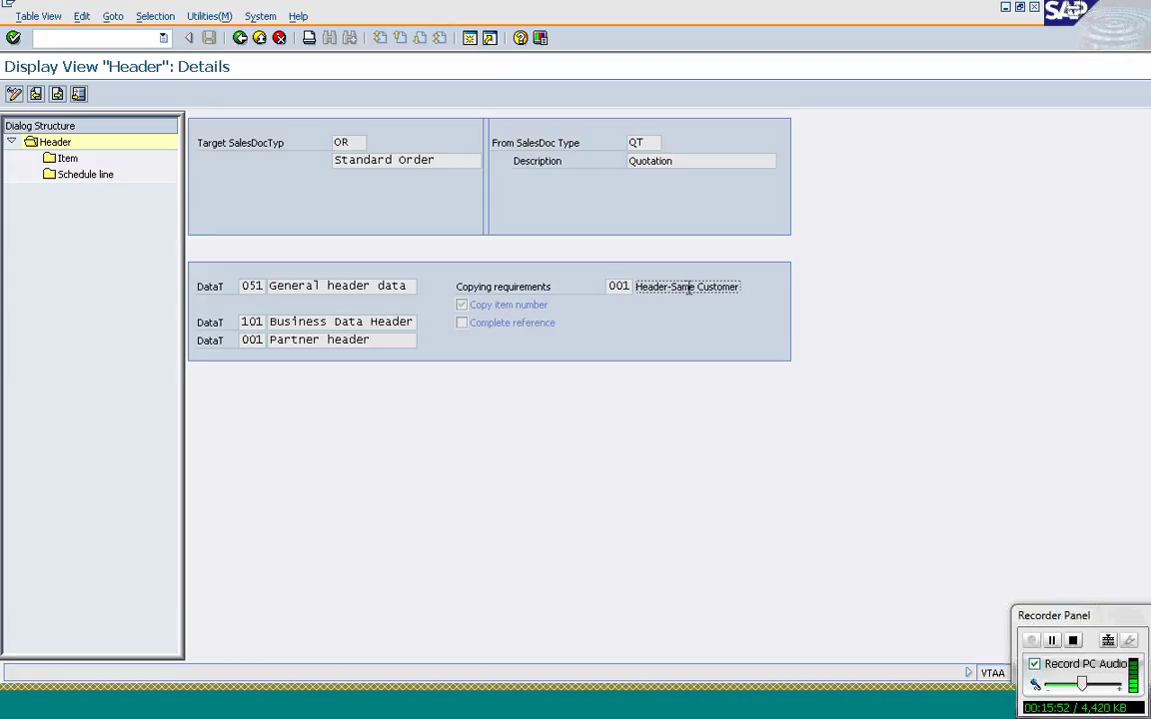
click(619, 287)
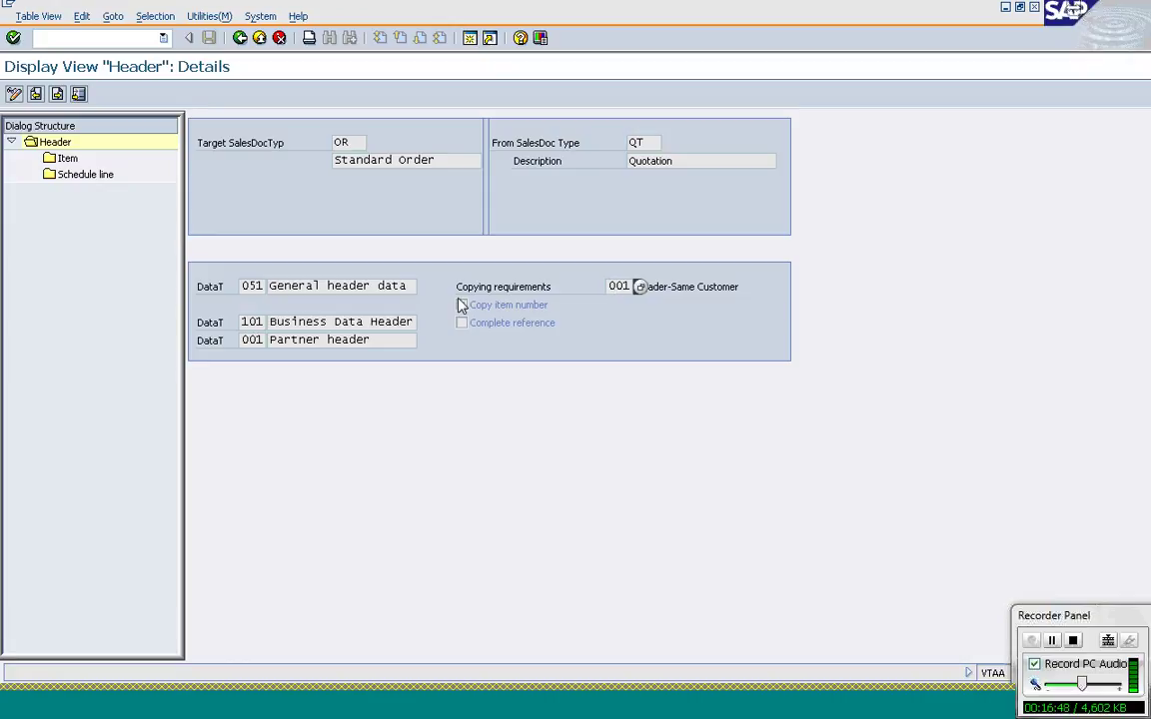
click(498, 312)
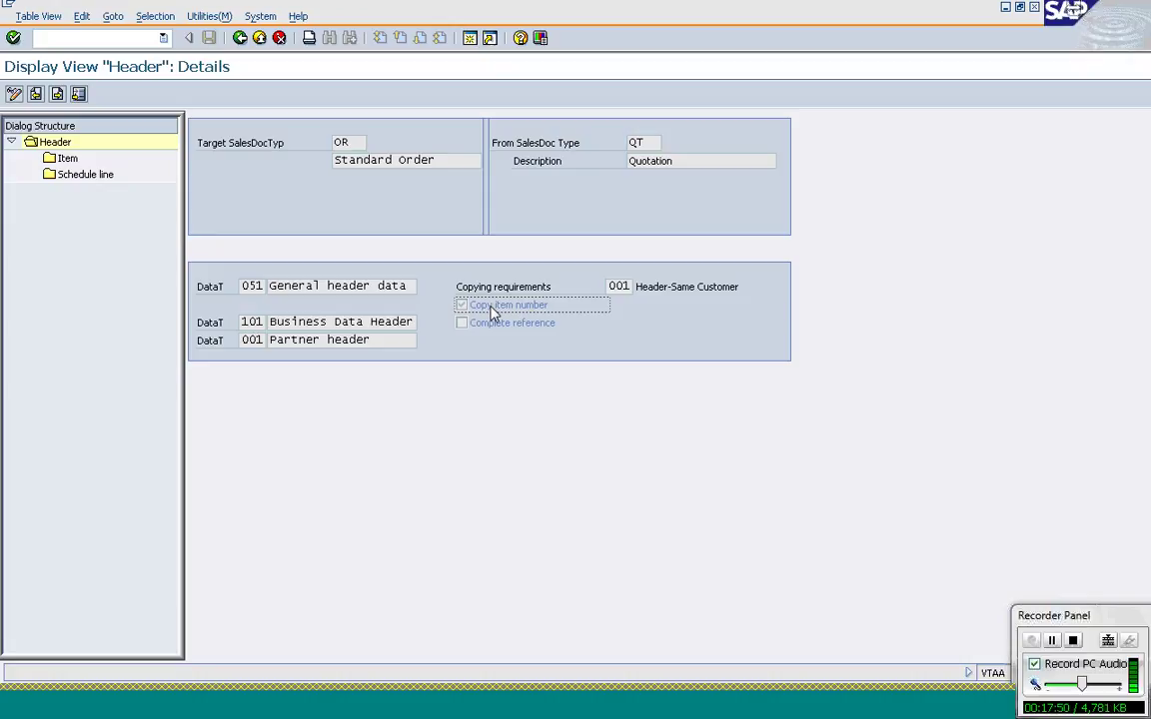
- Go to the item-level copying control for OR from QT and display the details of item category AGN
click(58, 160)
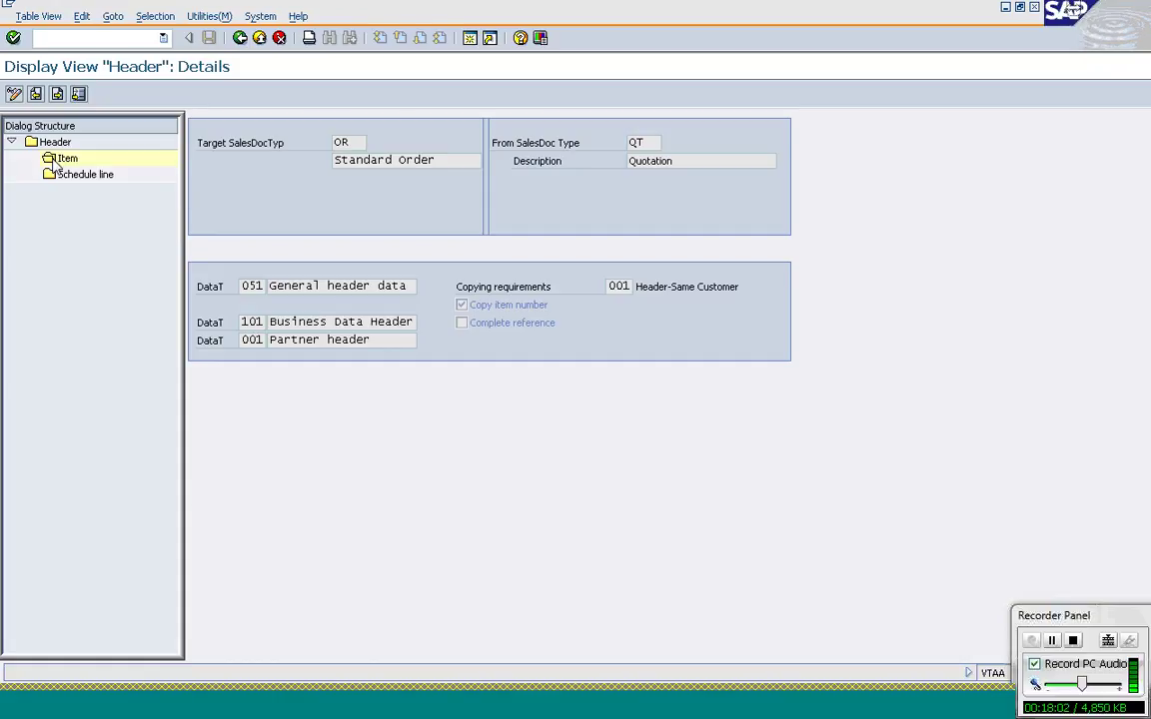
double_click(60, 159)
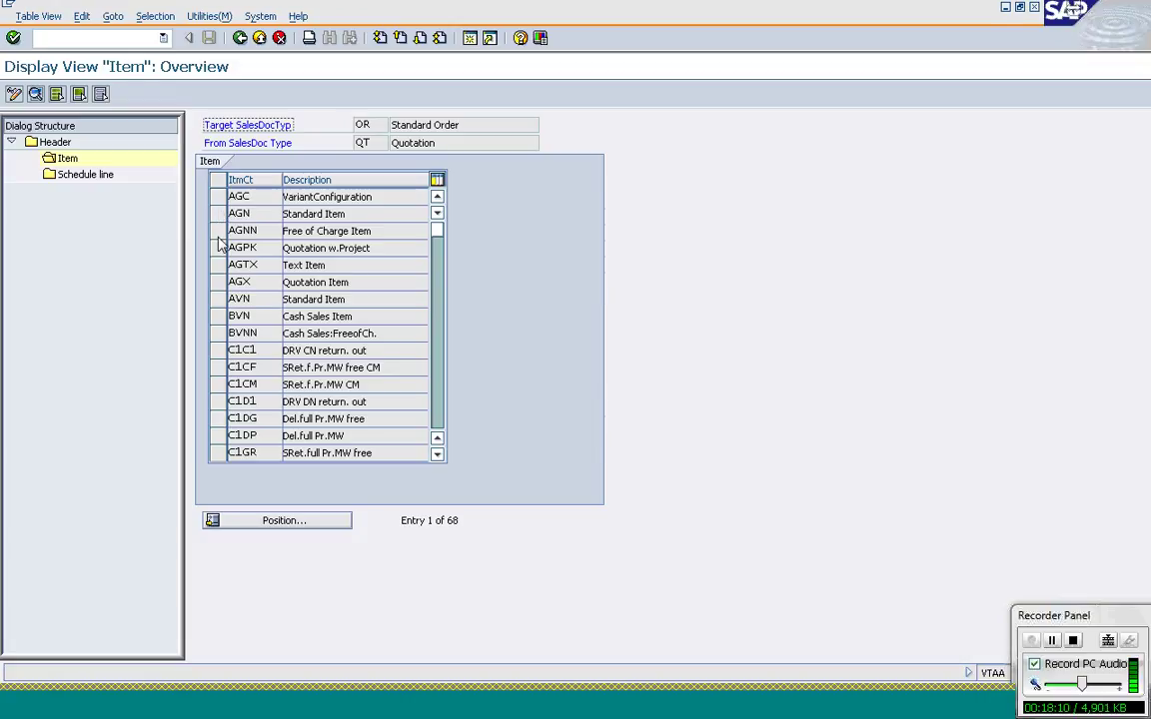
click(217, 287)
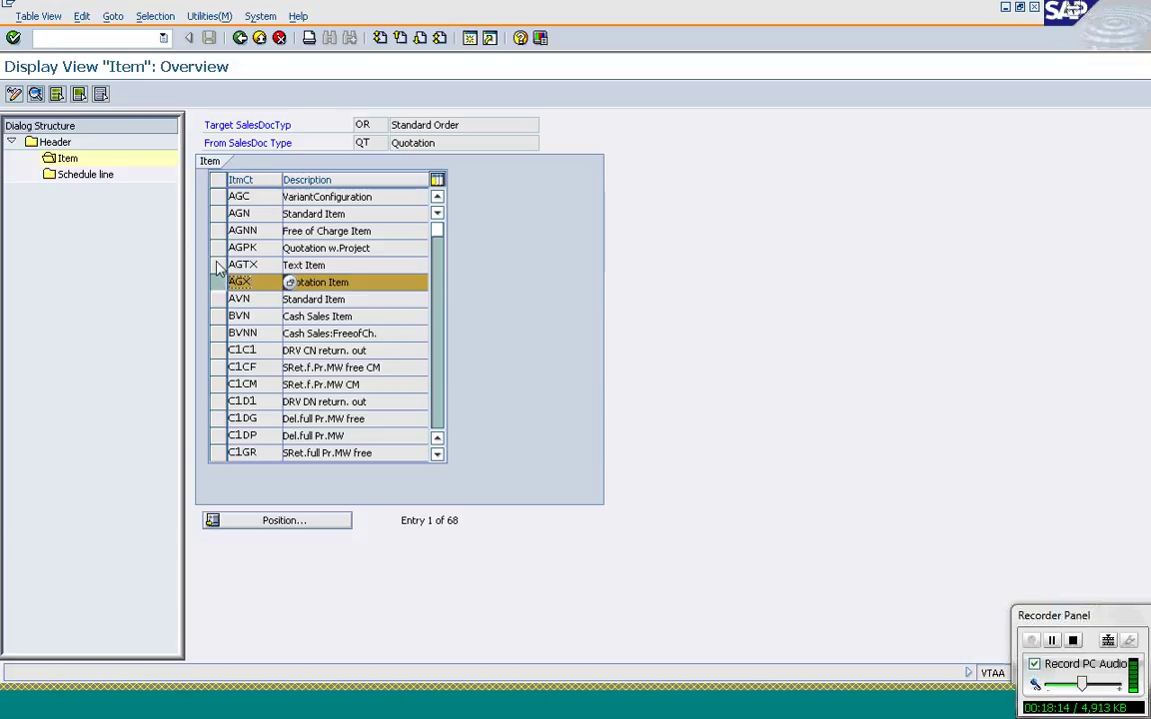
click(217, 265)
click(217, 231)
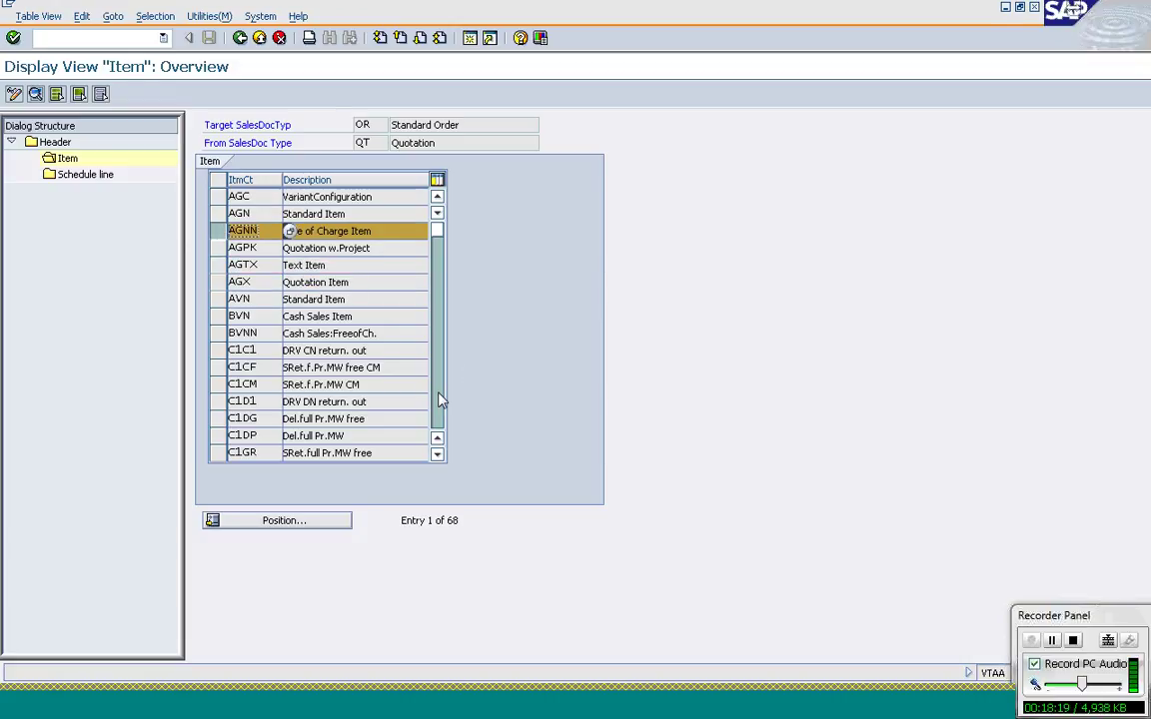
click(216, 234)
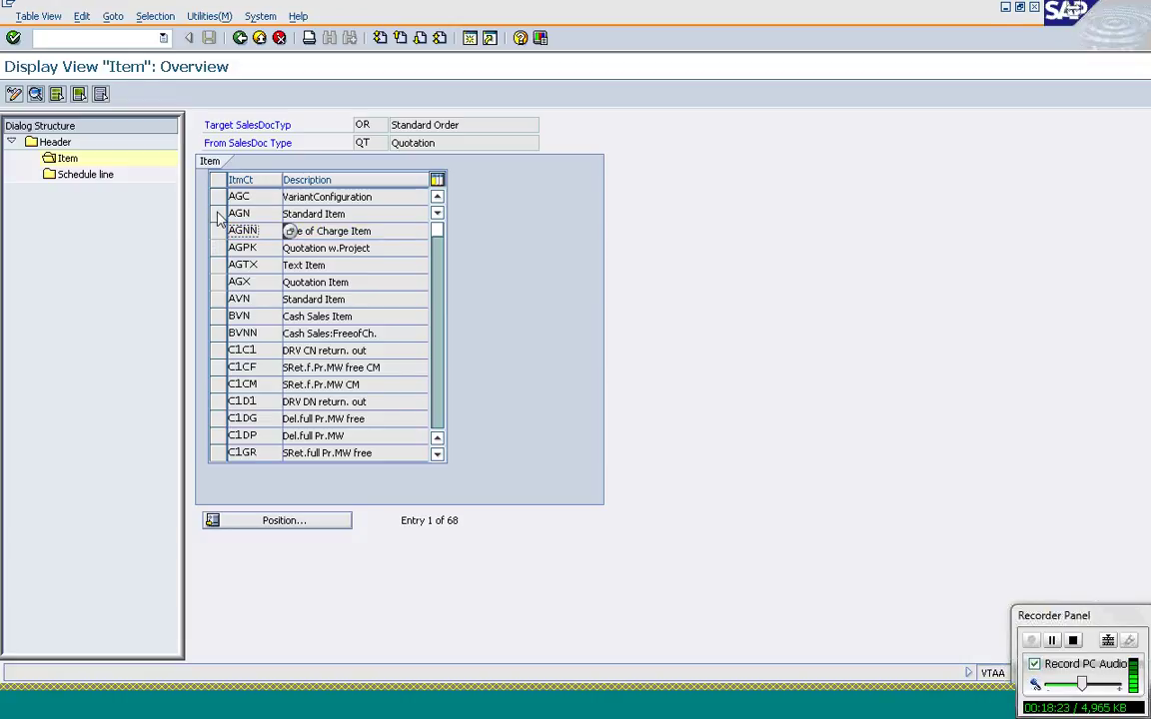
click(217, 216)
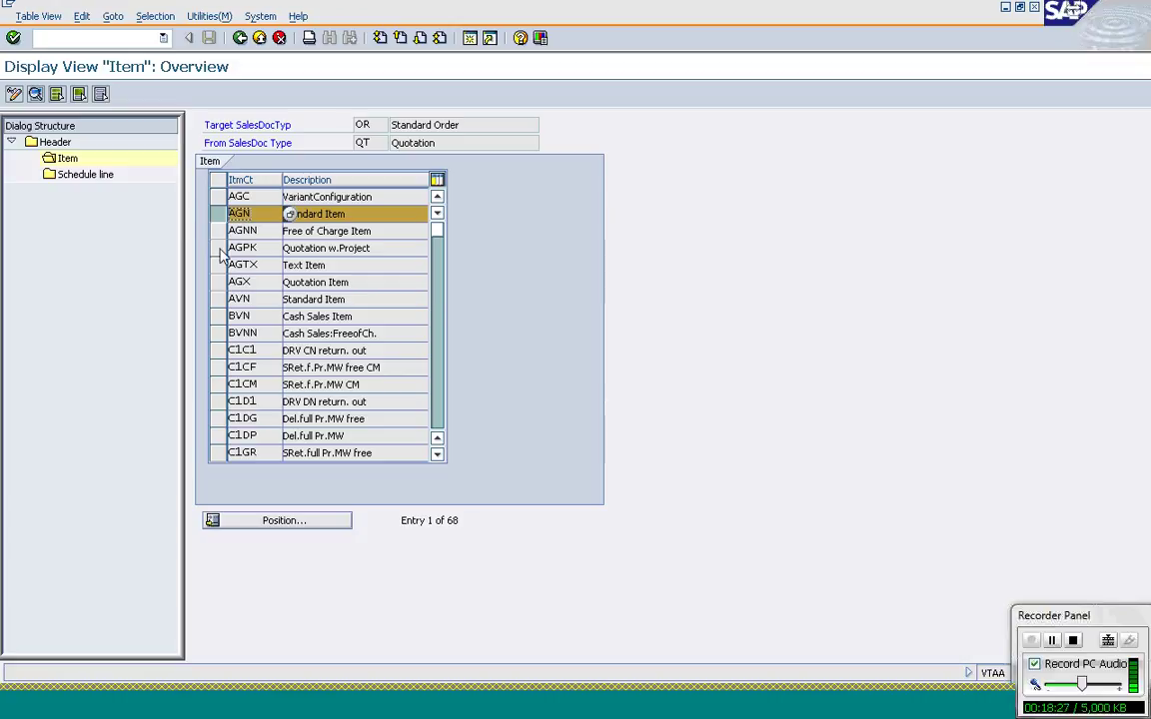
click(37, 97)
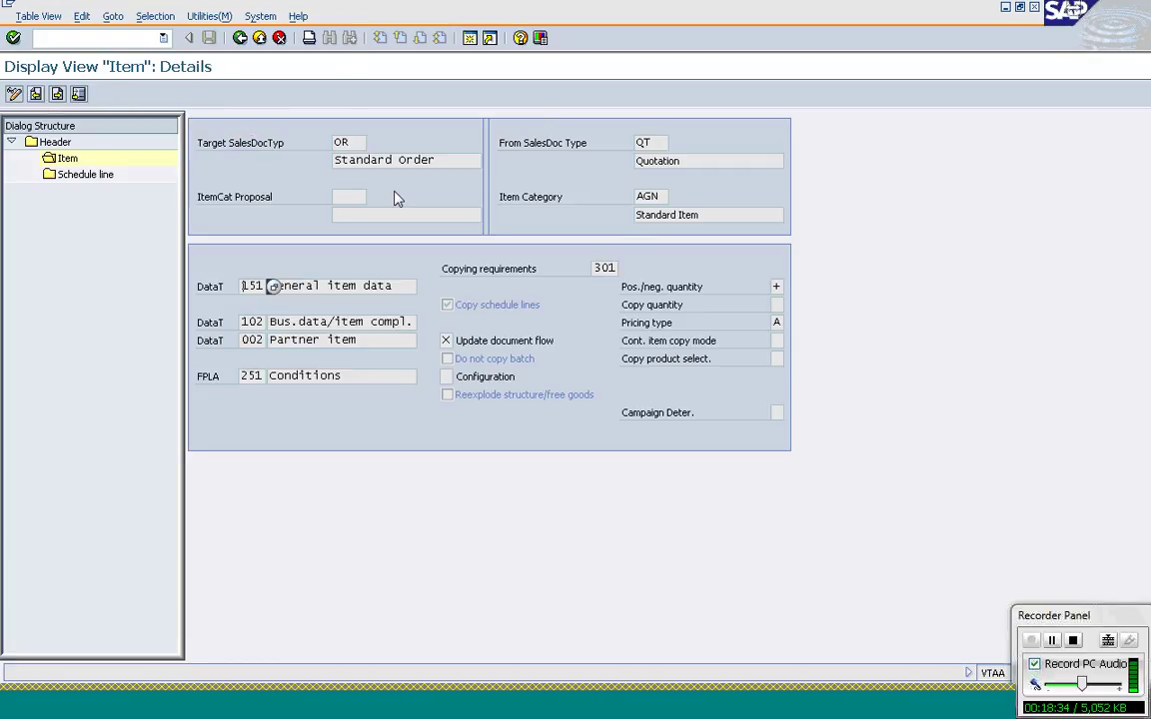
- Check the target and source document types, the source item category and the item category proposal
click(360, 146)
click(656, 144)
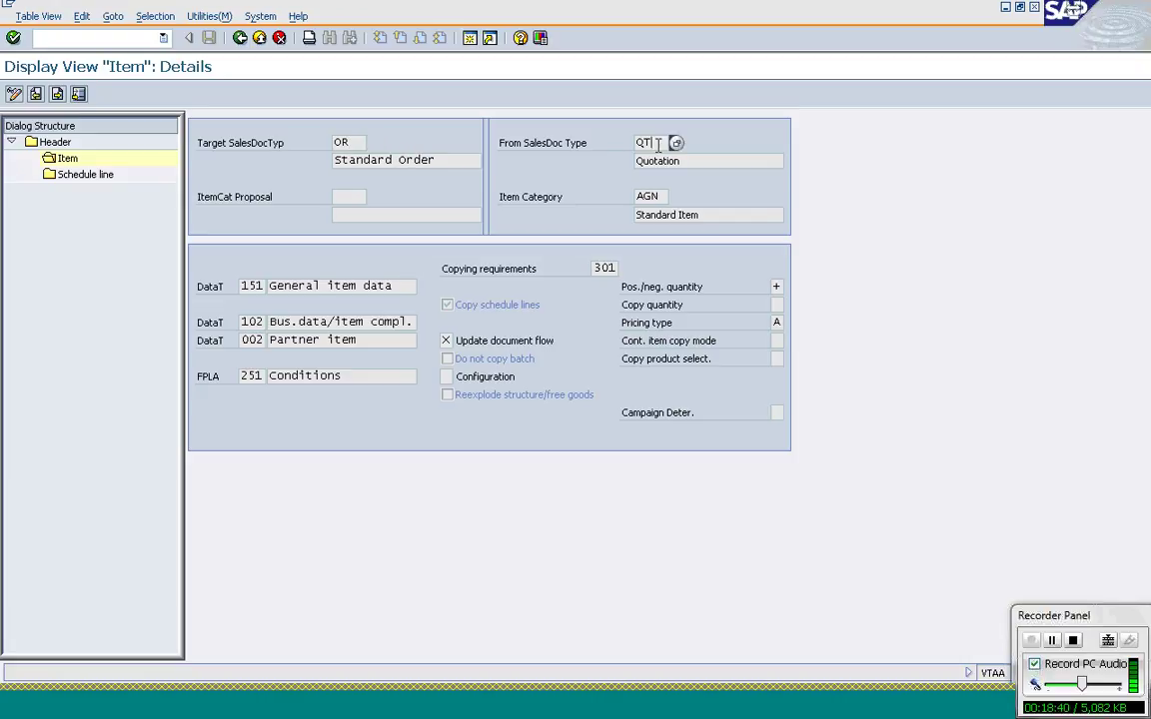
click(355, 145)
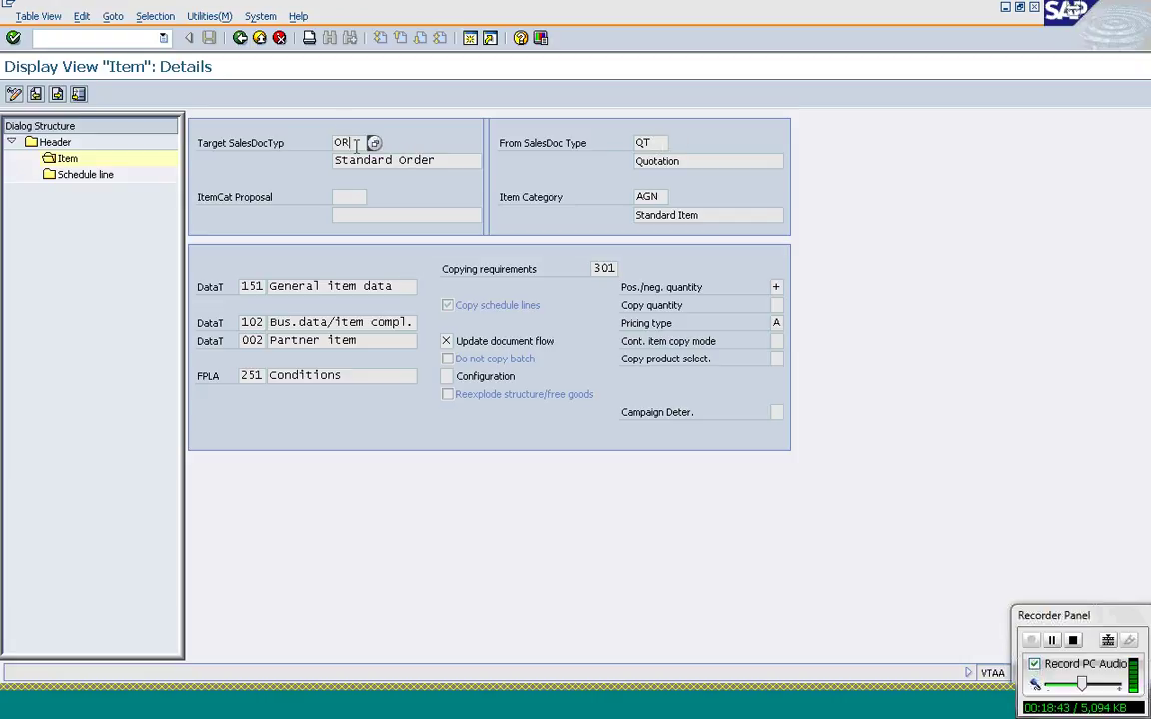
click(664, 195)
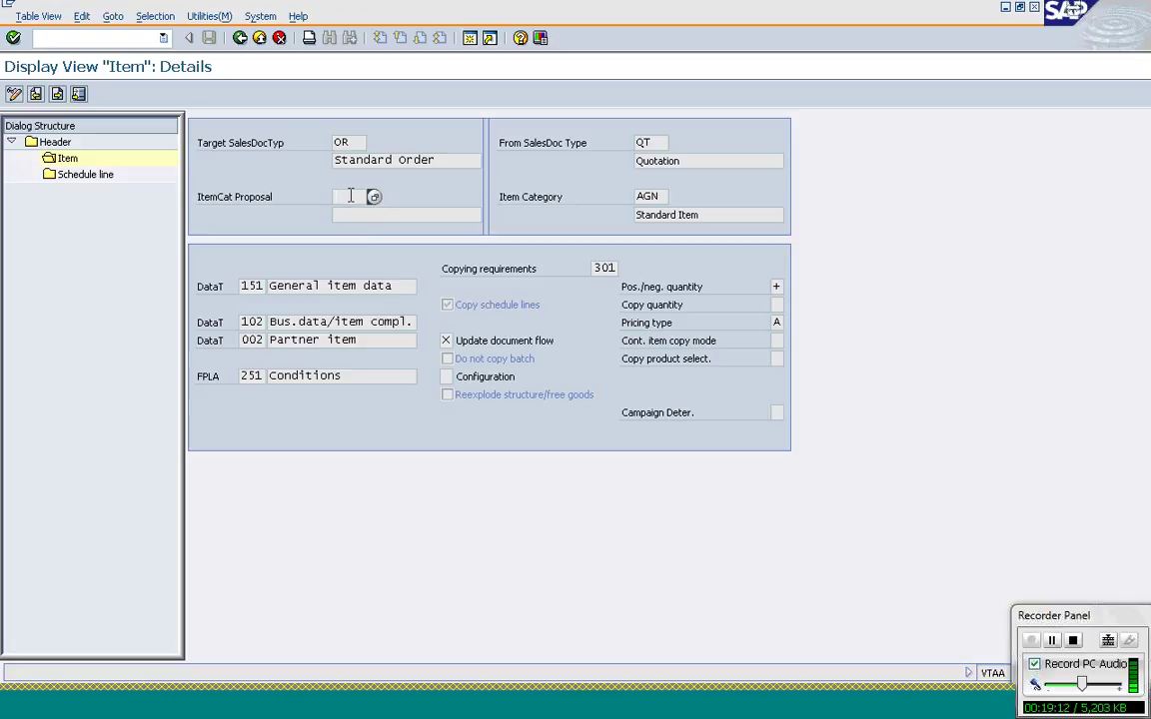
click(351, 195)
- Review the item-level data transfer routines for general item data and business data
click(247, 287)
click(252, 318)
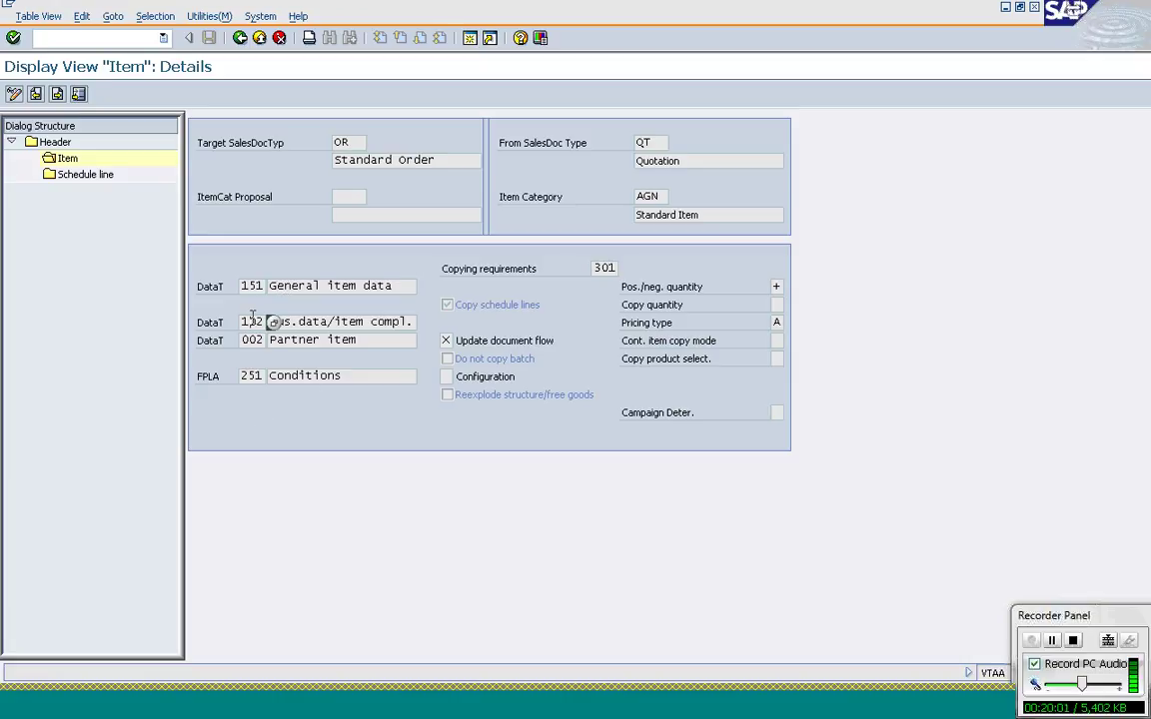
click(313, 321)
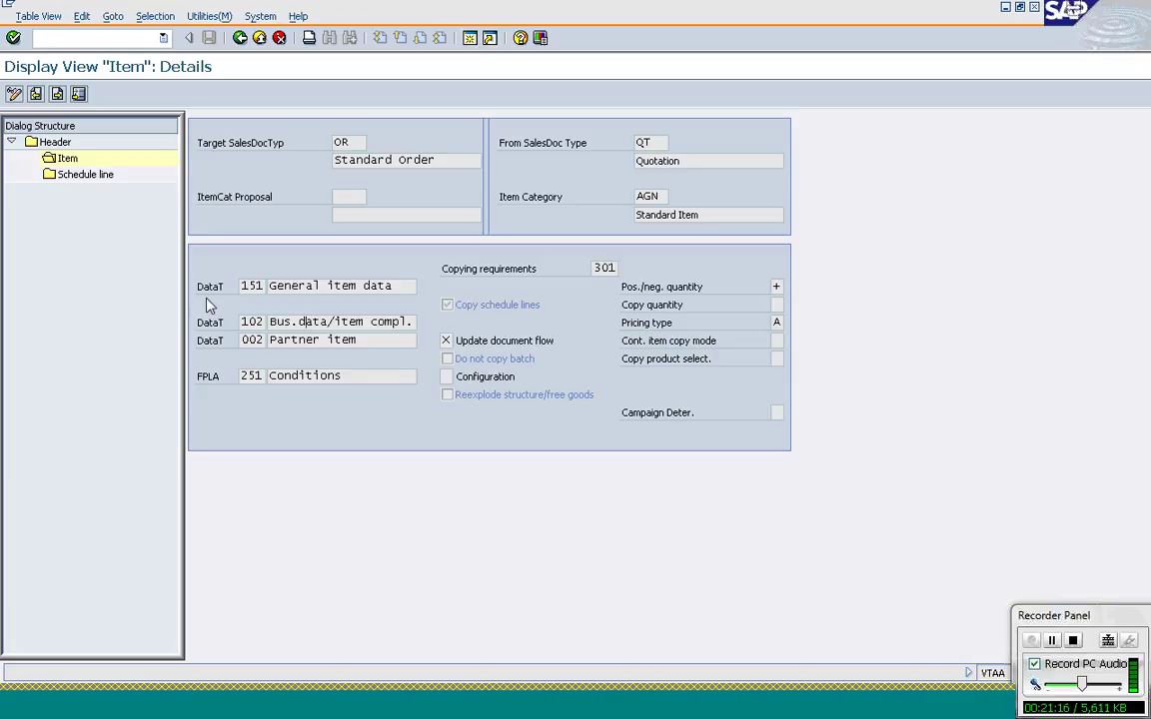
click(252, 325)
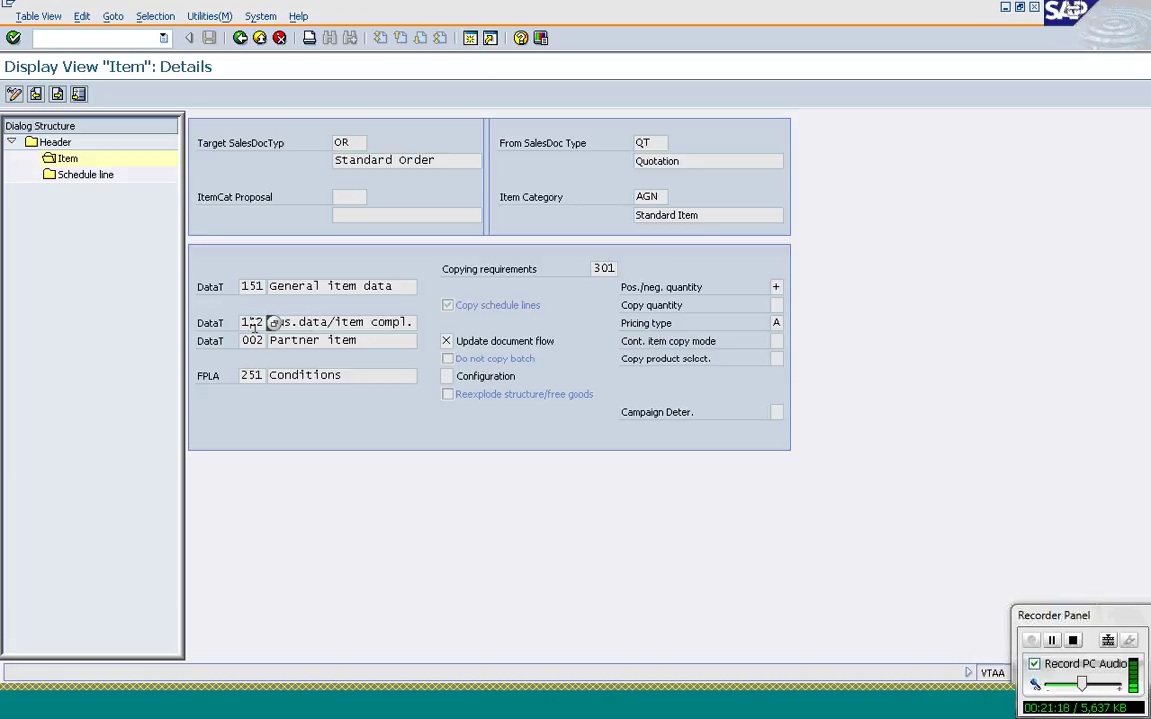
- Examine the item-level business data and FPLA conditions routines and the Copy schedule lines and Update document flow settings
click(337, 322)
click(212, 384)
click(252, 370)
click(450, 310)
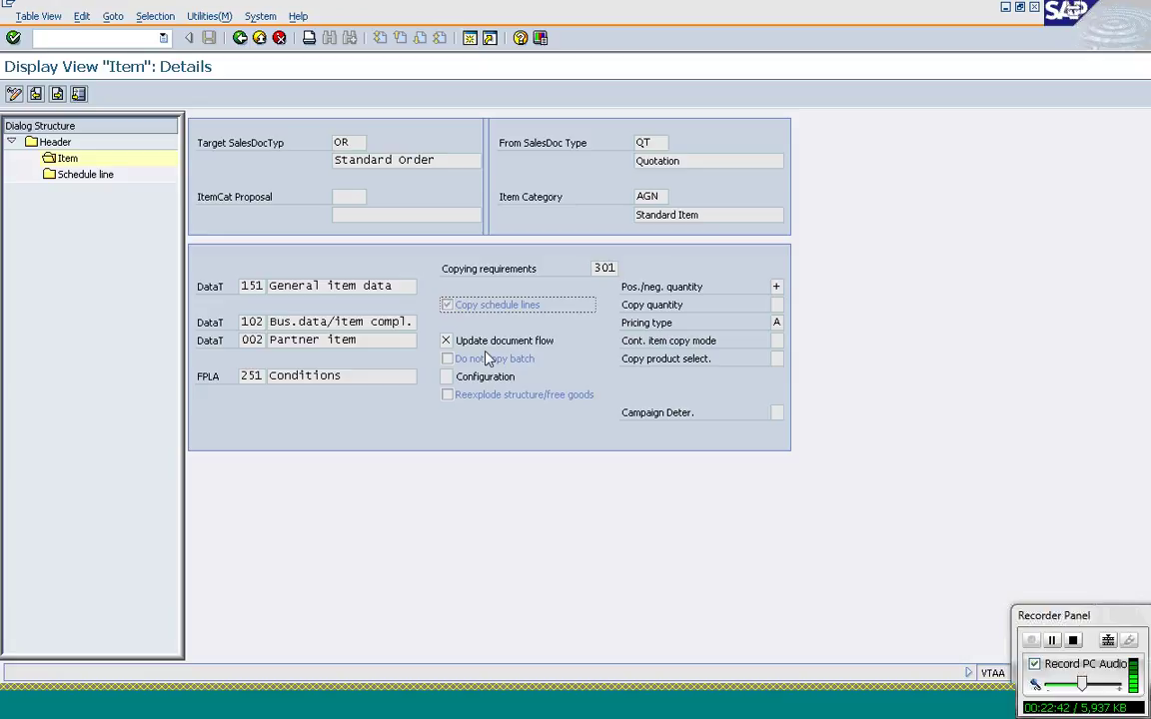
click(477, 345)
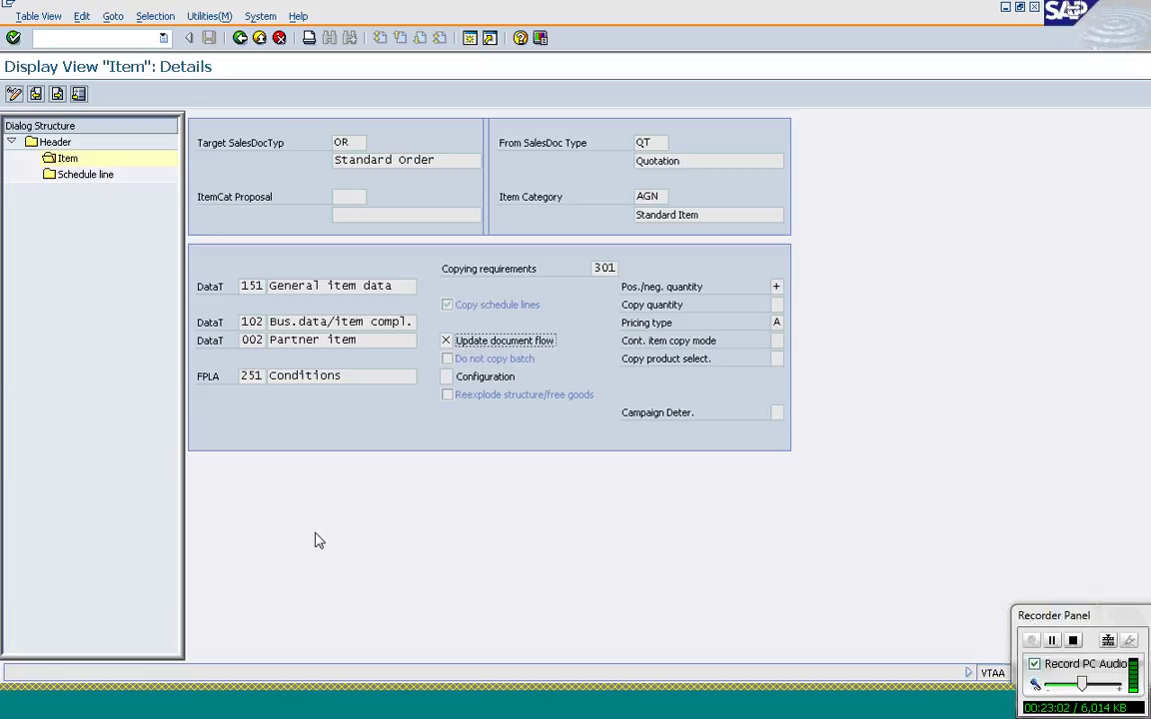
- Switch to the SAP Easy Access session, start transaction VF02 and display the document flow of the proposed billing document
mouse_move(296, 709)
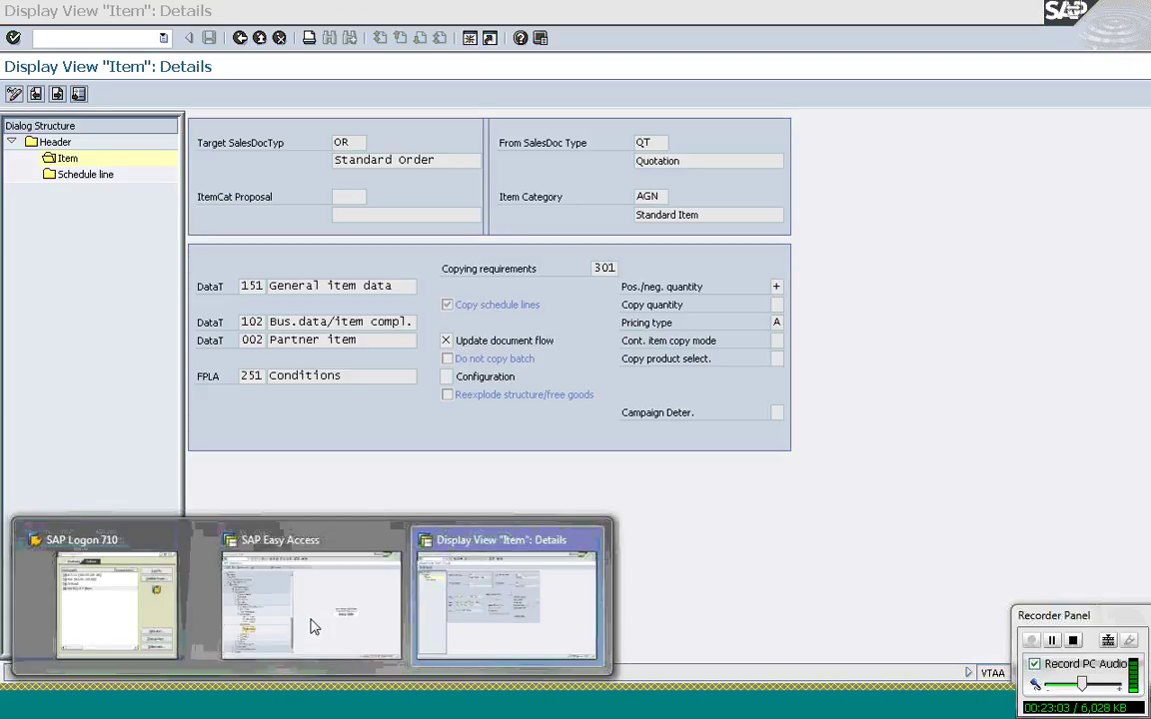
click(311, 625)
text(vl)
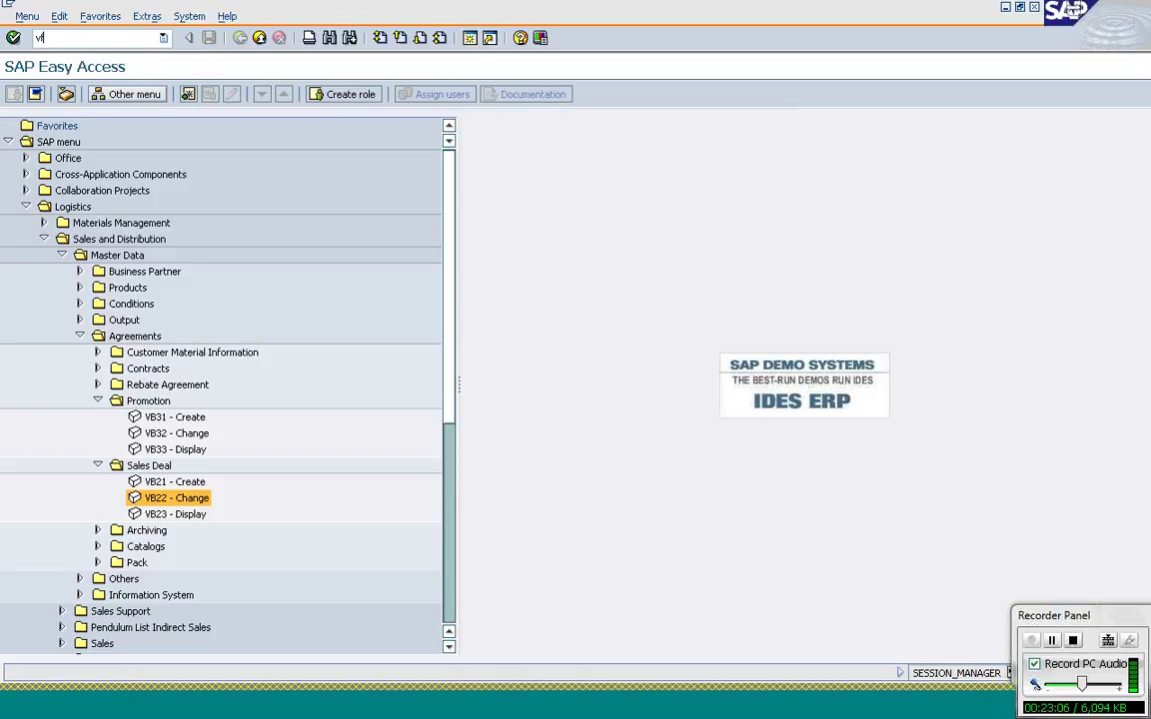
text(02)
key(Return)
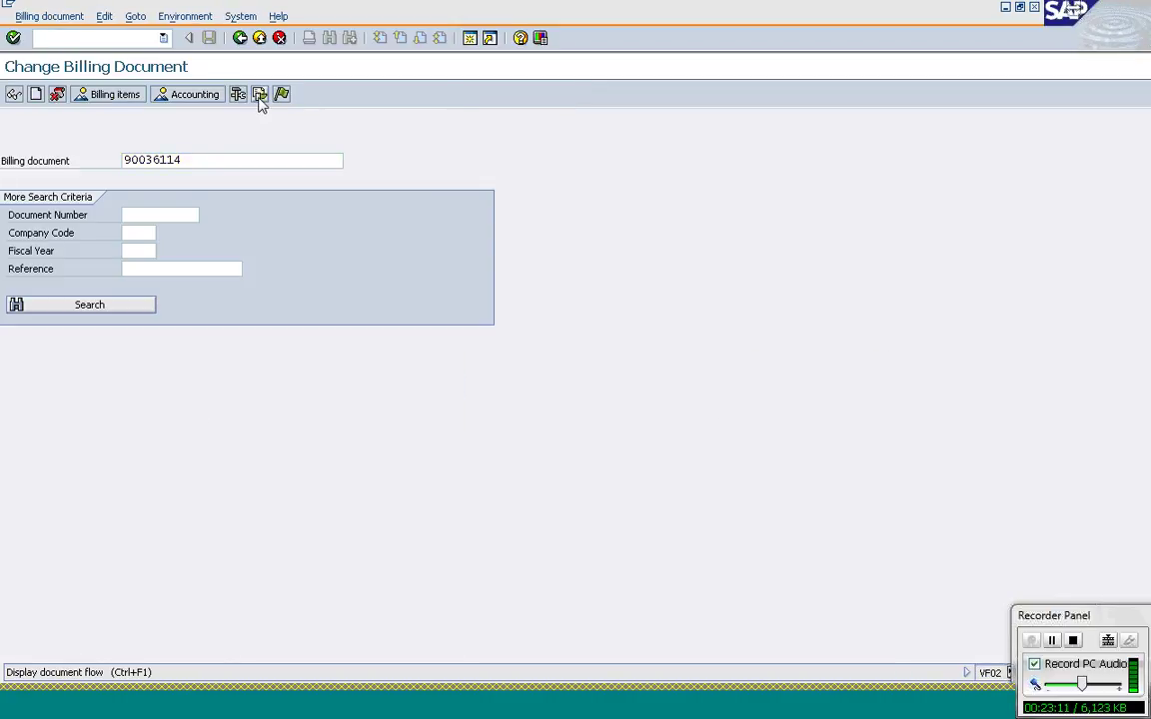
click(259, 96)
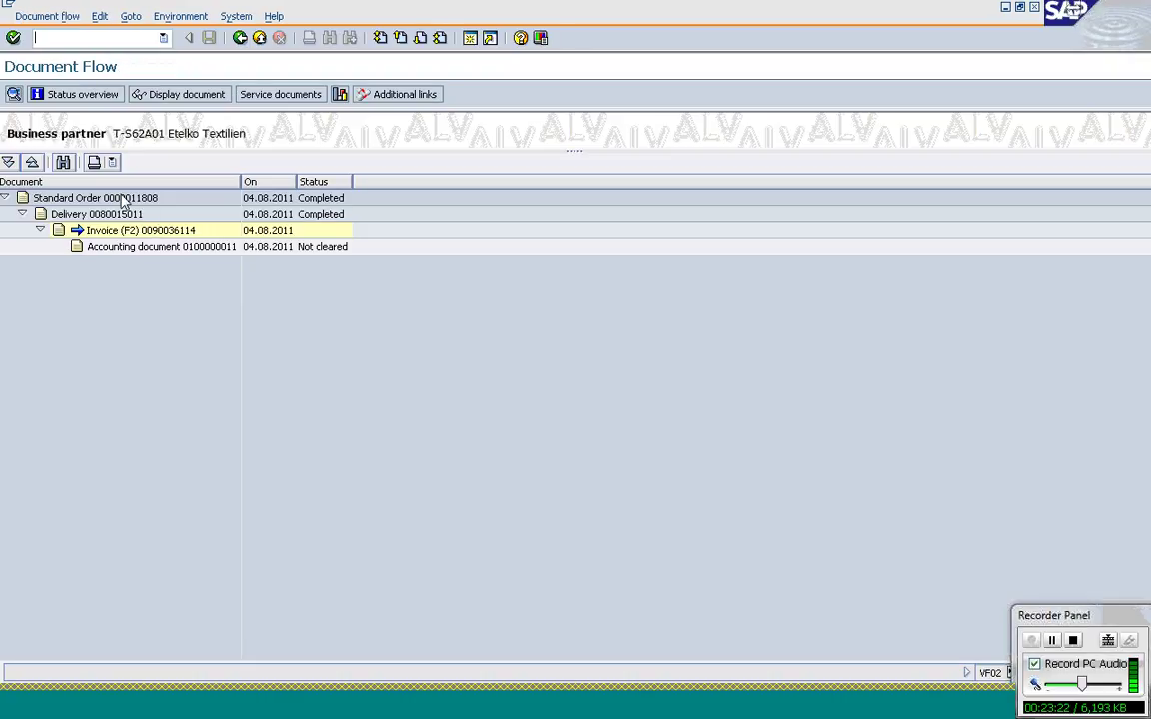
- Return to the item copying control details and check the Do not copy batch, Configuration and Reexplode structure/free goods settings
click(293, 699)
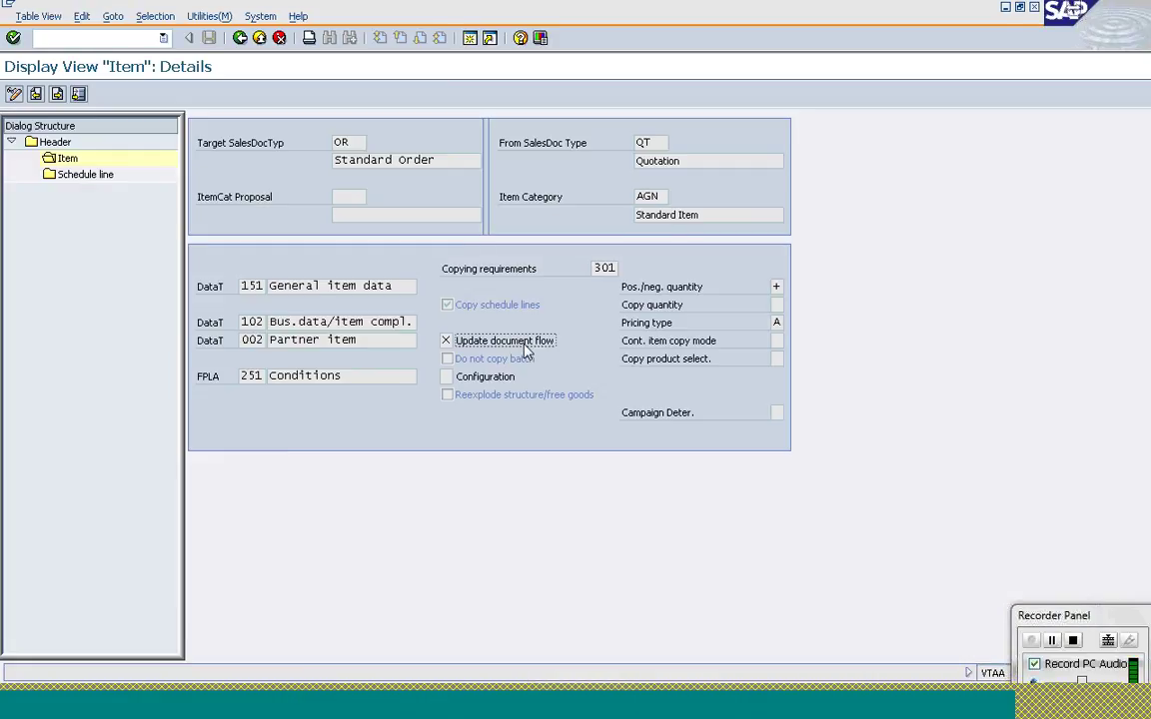
click(462, 362)
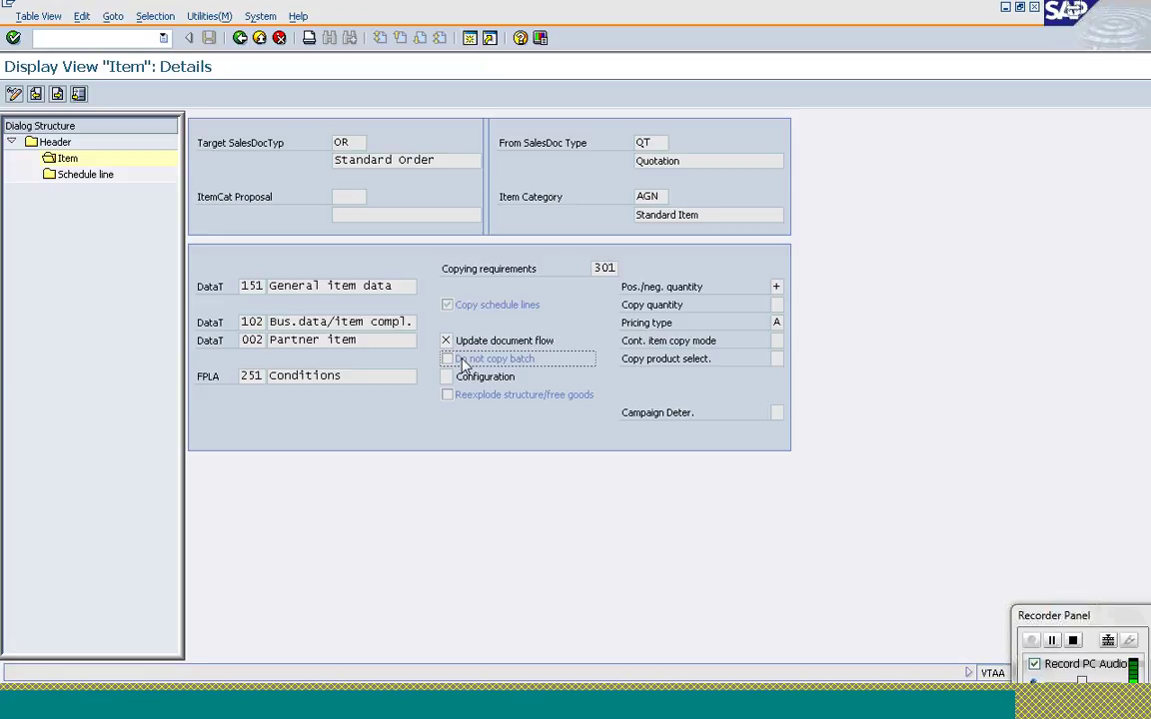
key(shift+Tab)
click(463, 362)
click(481, 379)
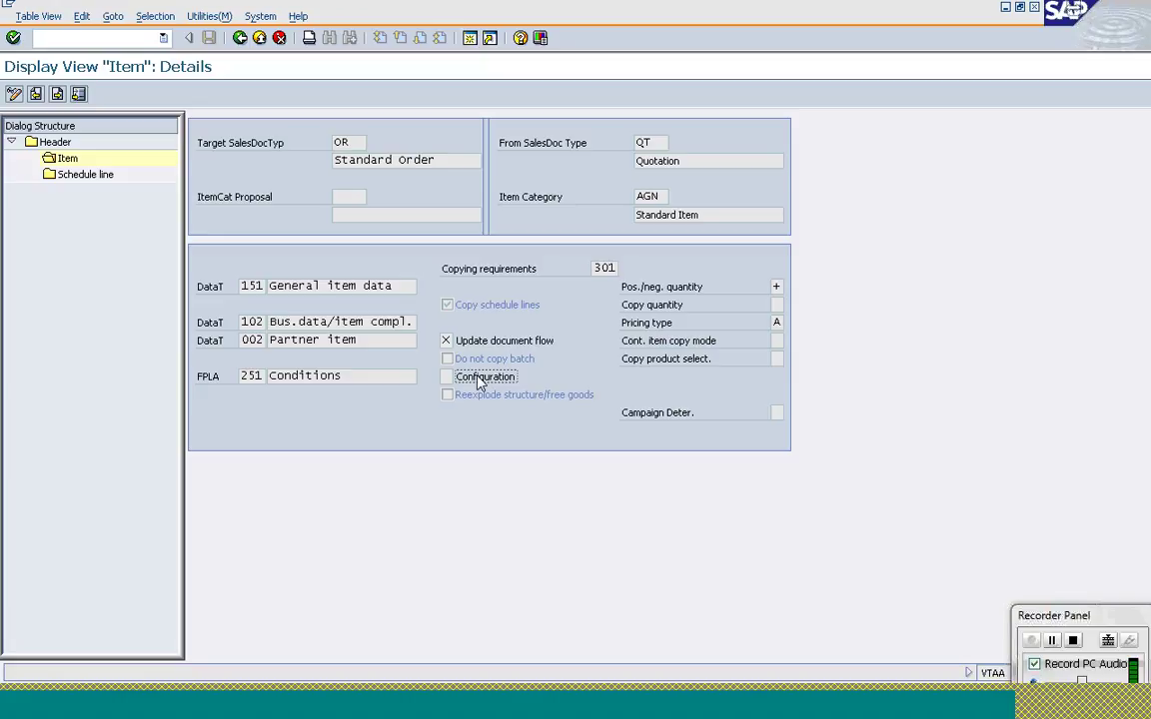
click(493, 400)
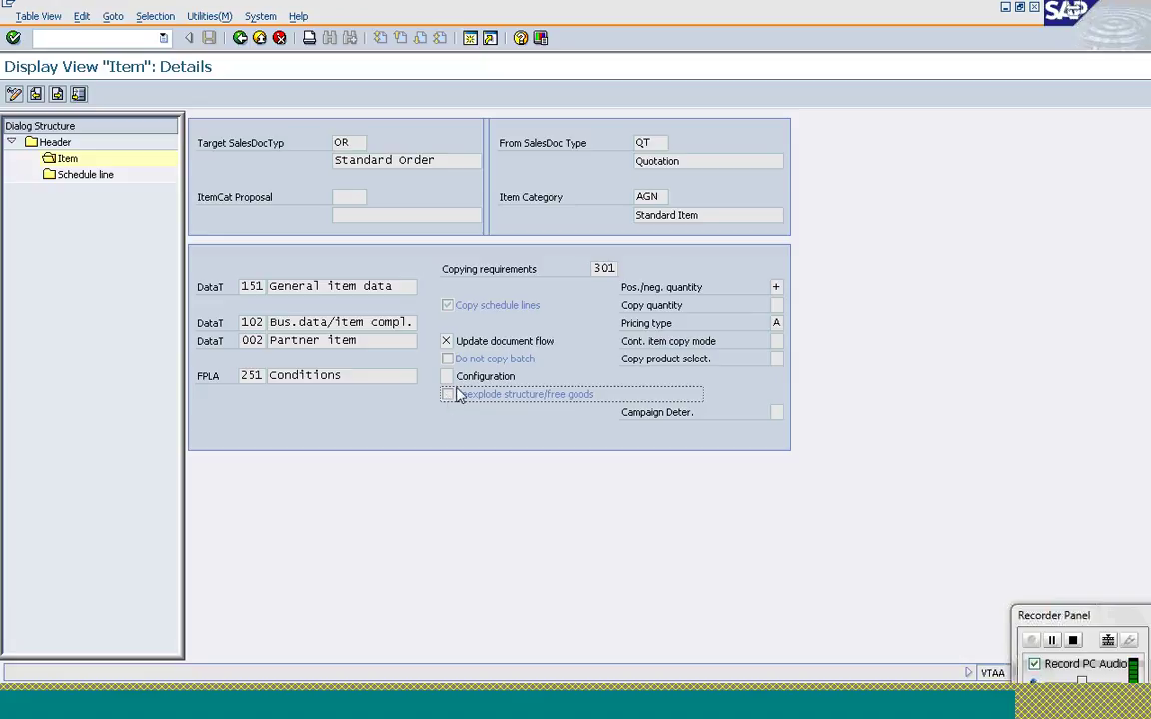
- Check the item's Pos./neg. quantity and Copy quantity settings and identify the Pricing type field
click(777, 287)
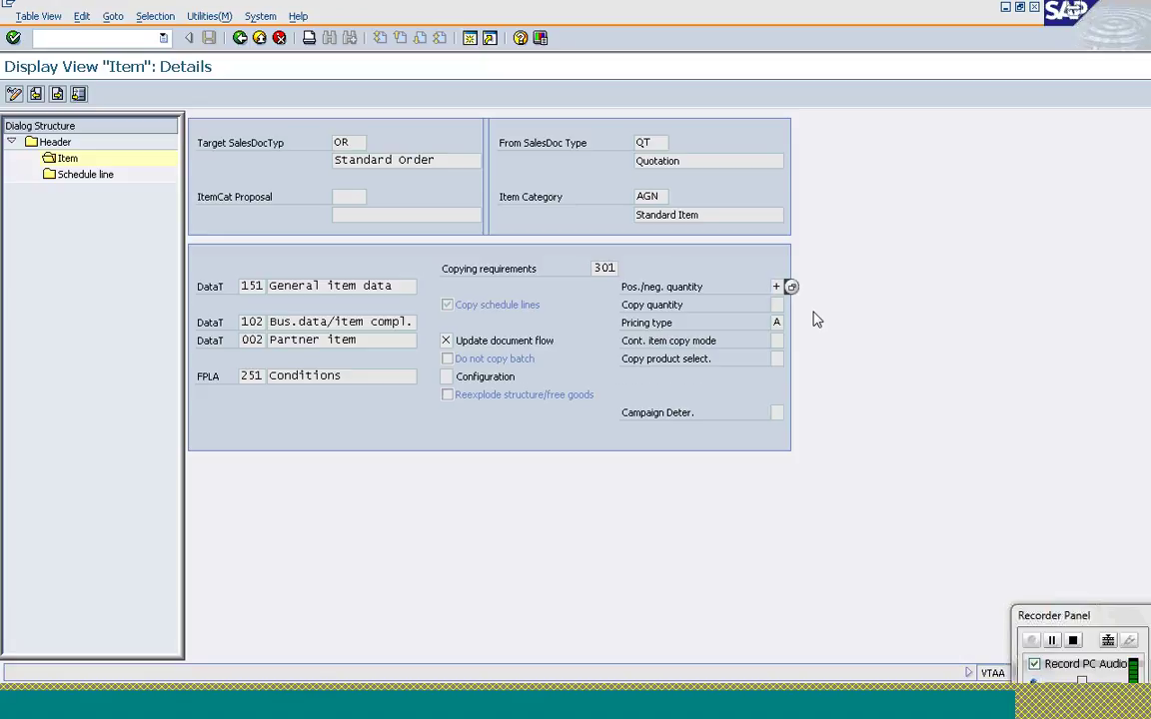
click(490, 397)
click(777, 287)
click(650, 308)
click(648, 324)
- Examine the available pricing types, comparing options A and D, and close the list without changing the value
click(777, 322)
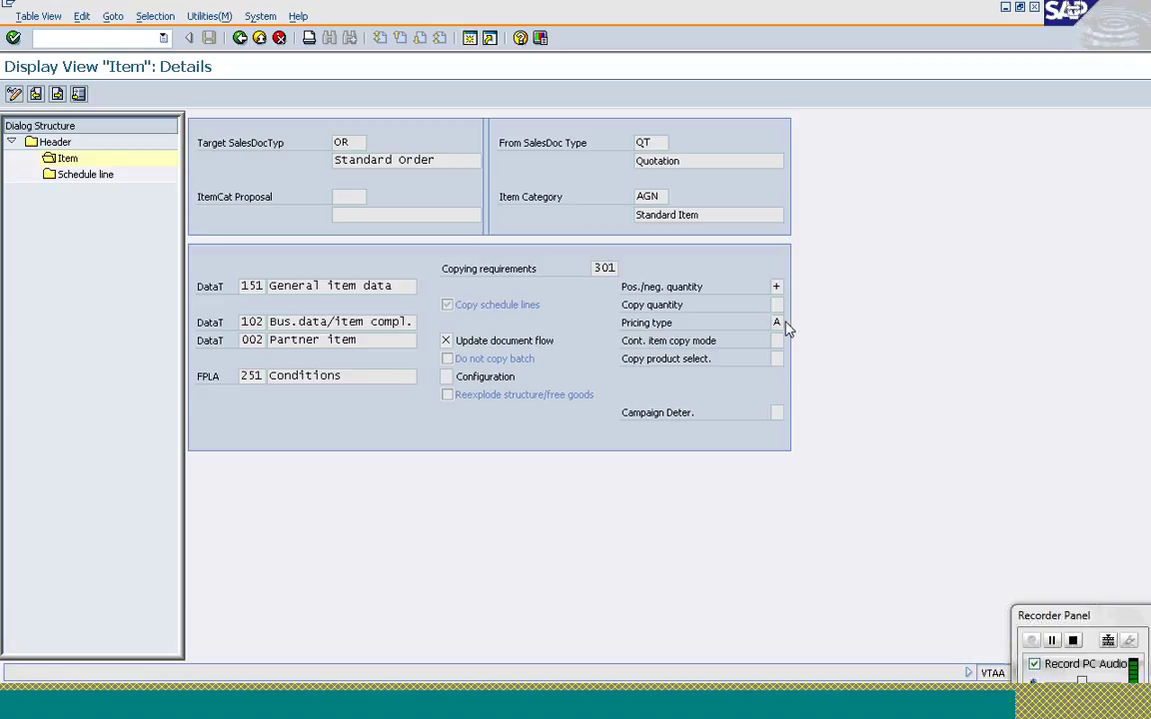
key(F4)
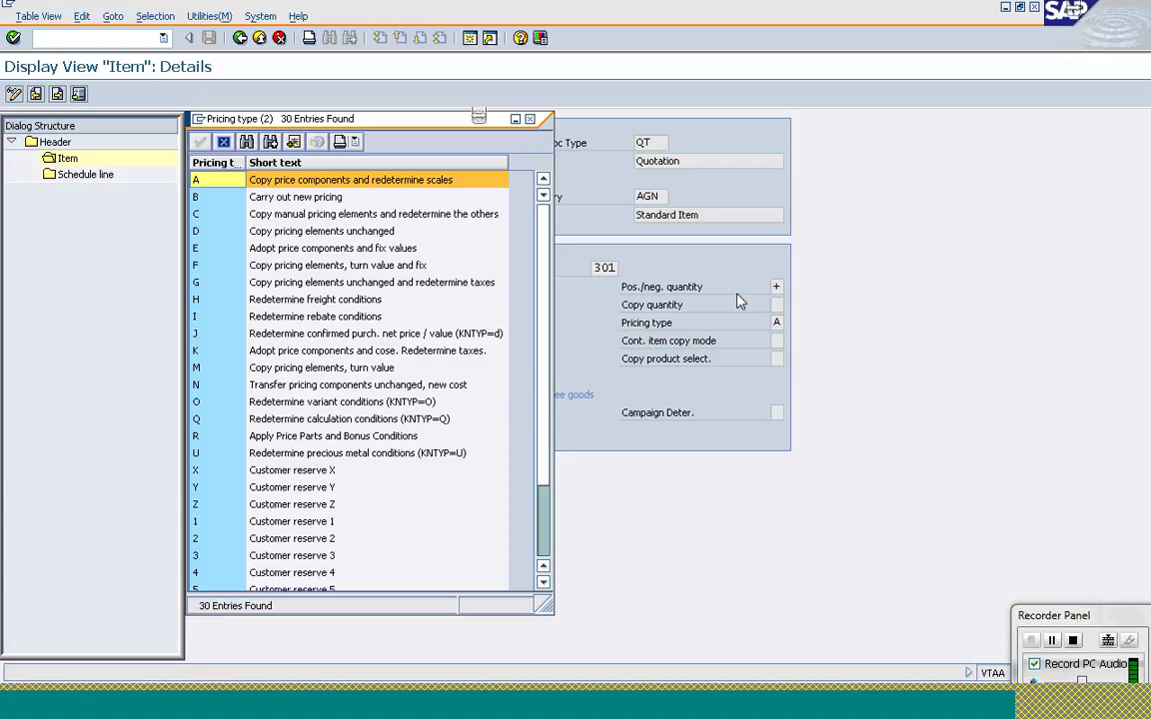
click(336, 184)
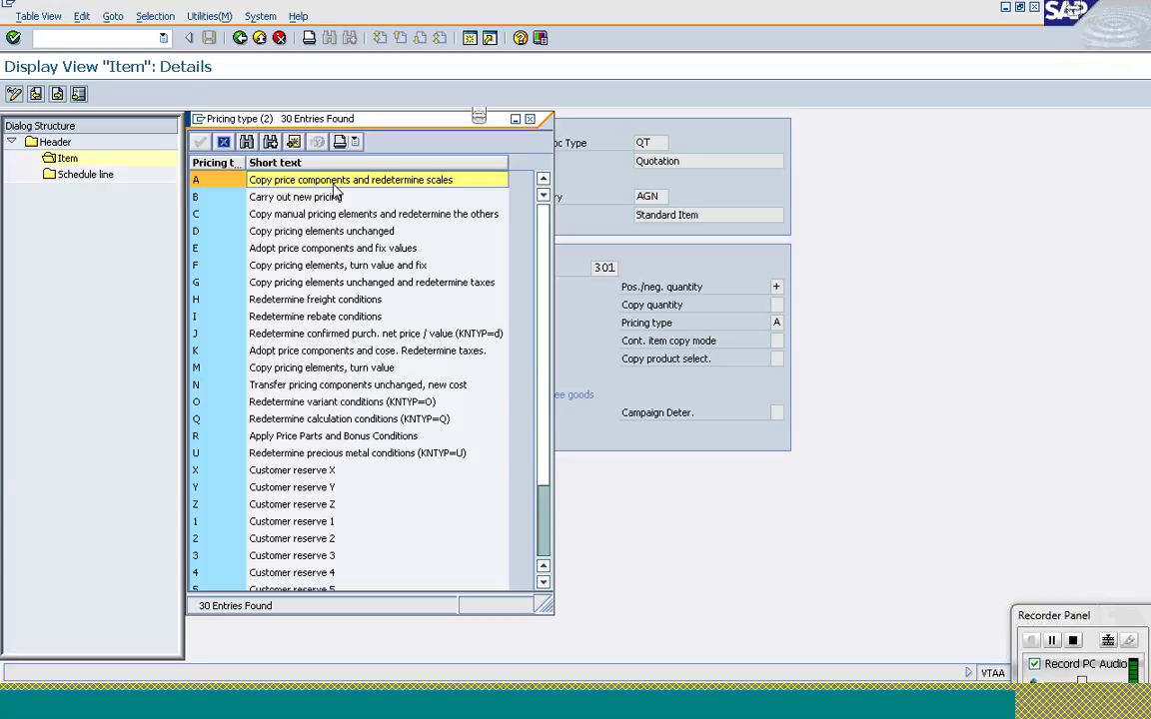
click(212, 186)
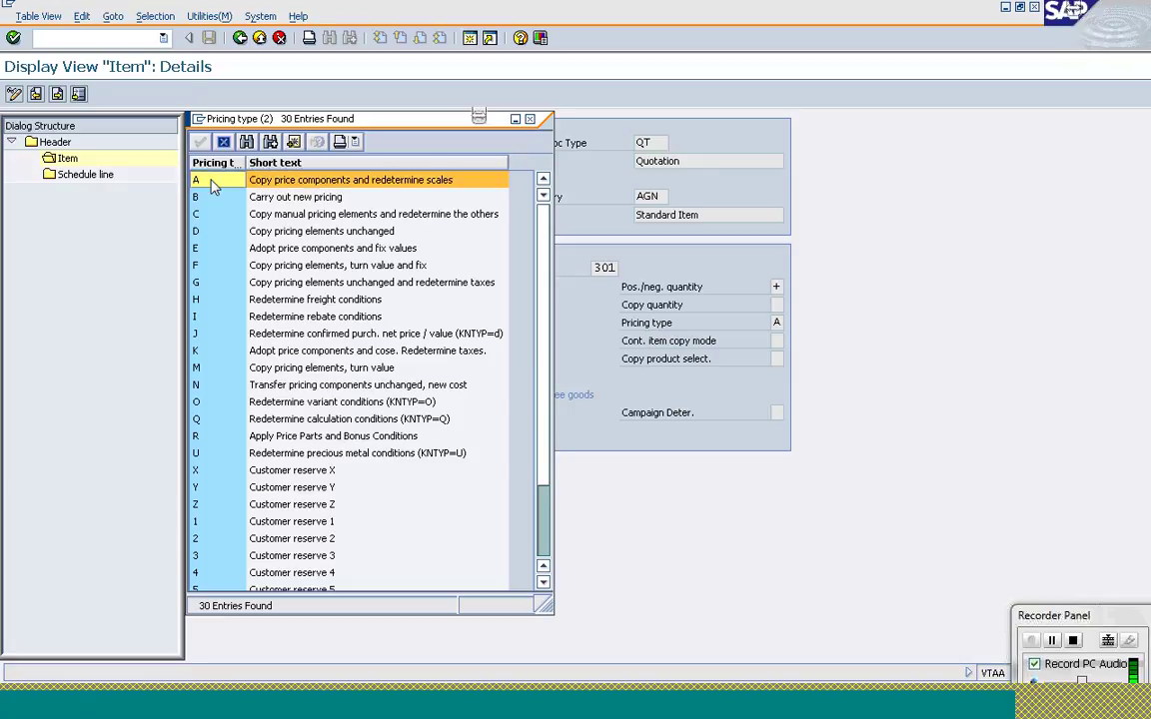
click(224, 143)
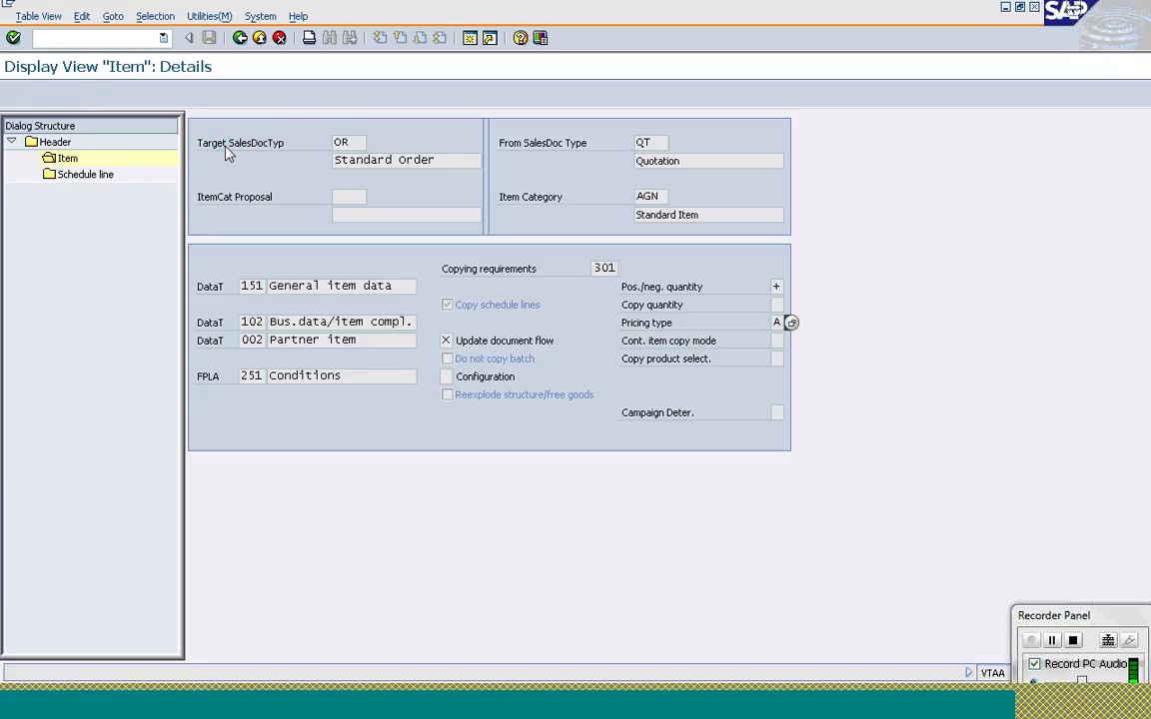
click(791, 327)
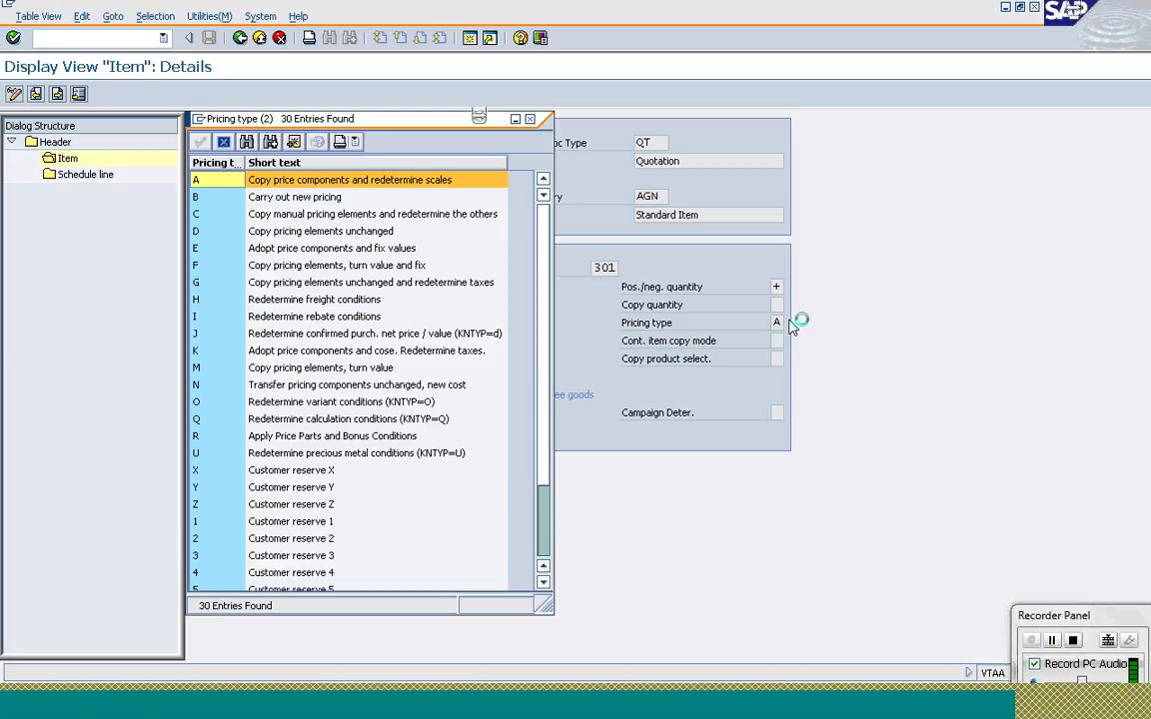
click(209, 233)
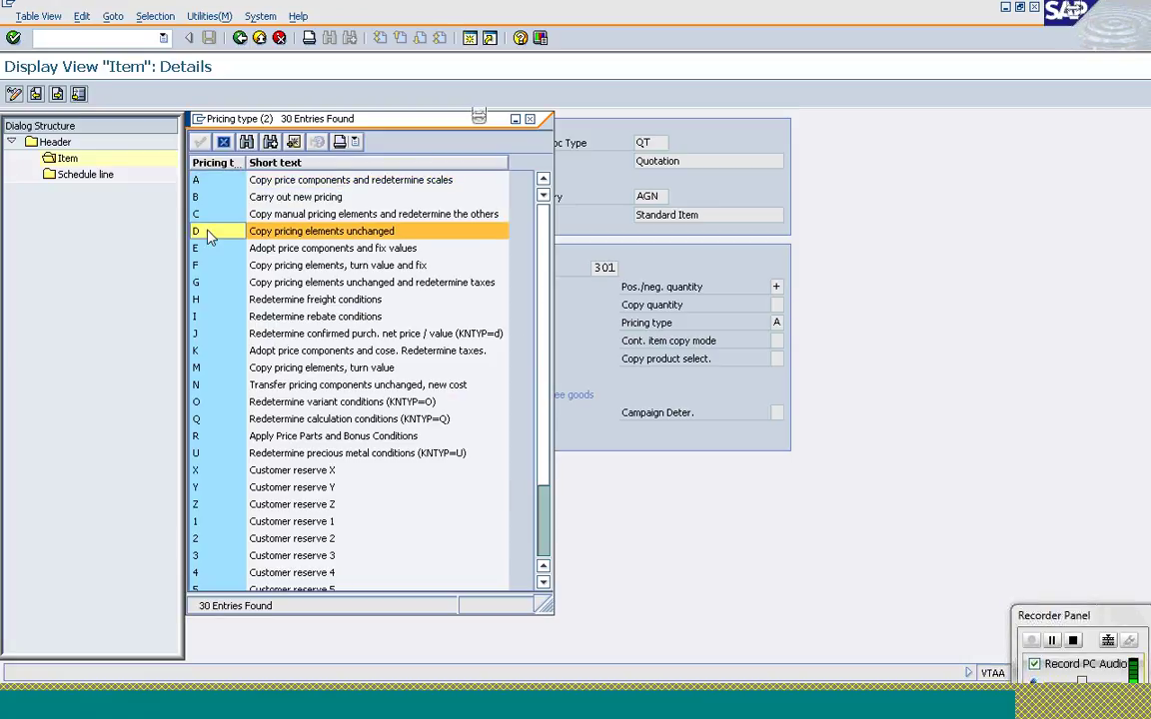
click(223, 141)
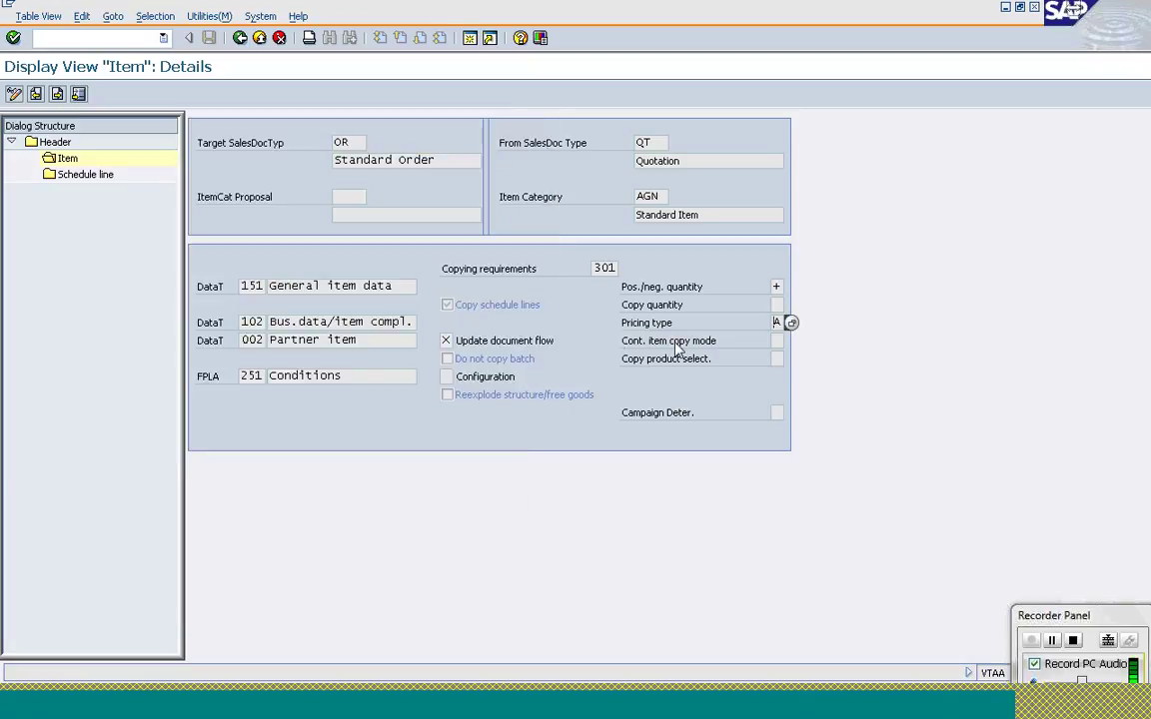
- Check the Cont. item copy mode and Copy product select. settings and return to the item overview
click(675, 345)
click(657, 360)
click(240, 38)
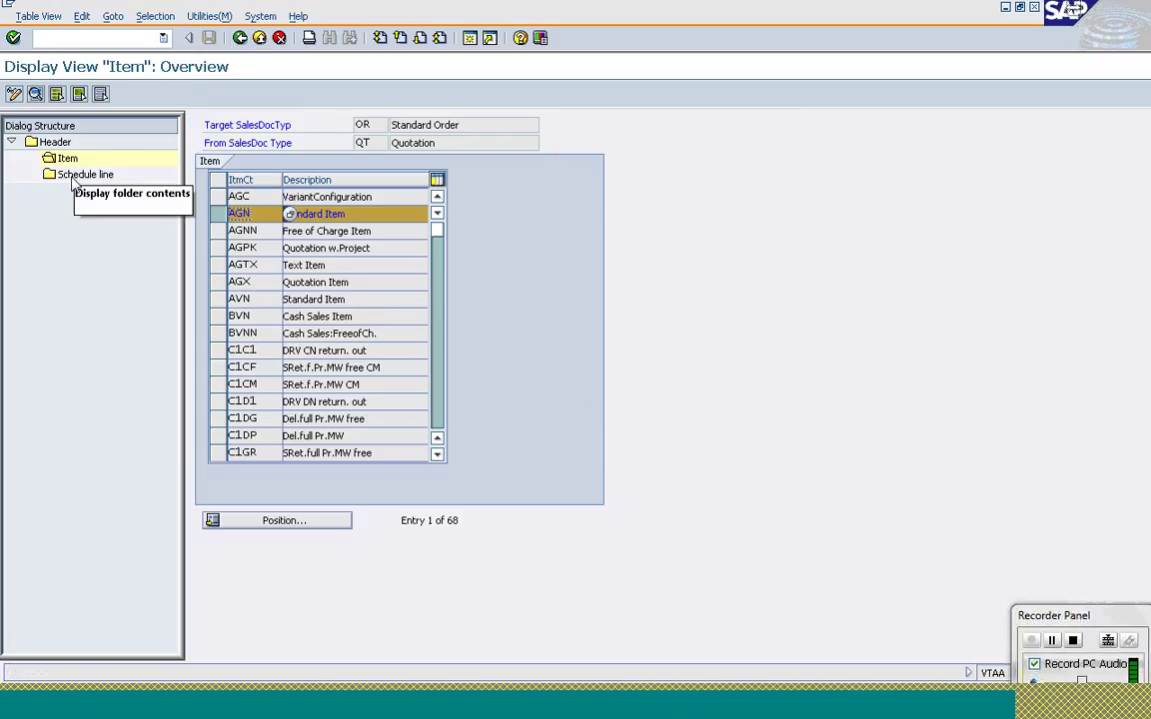
- Go to the schedule line copying control for OR from QT and display the details of category BN
double_click(73, 180)
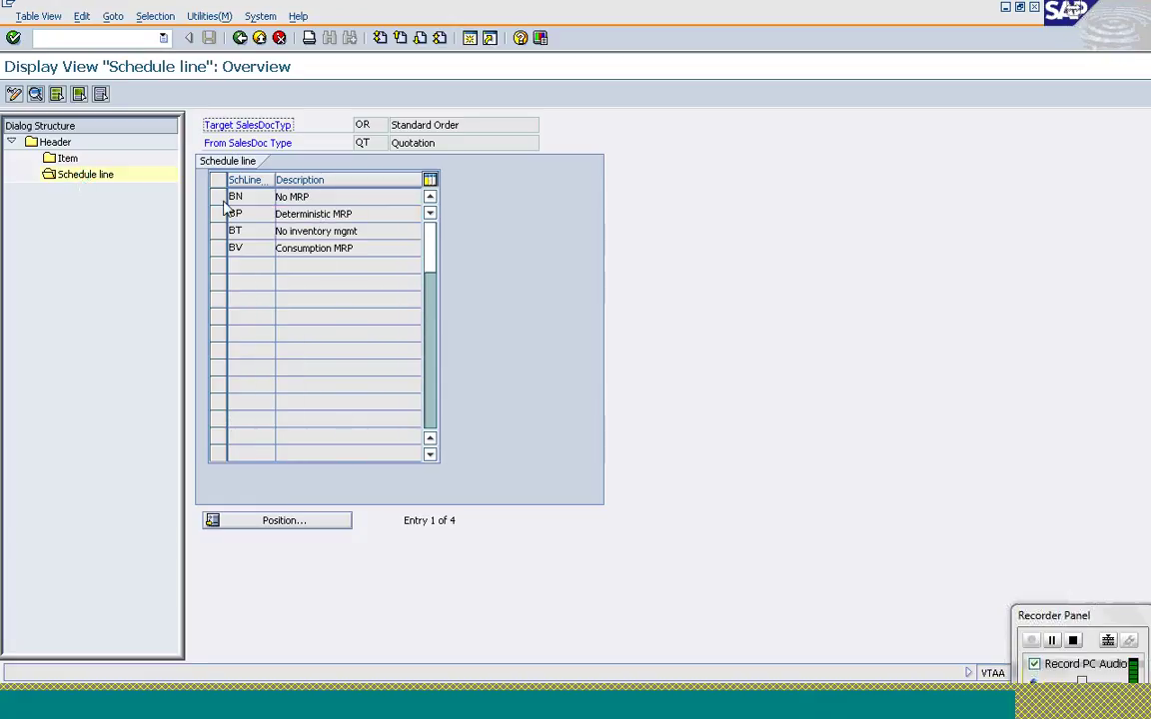
click(218, 197)
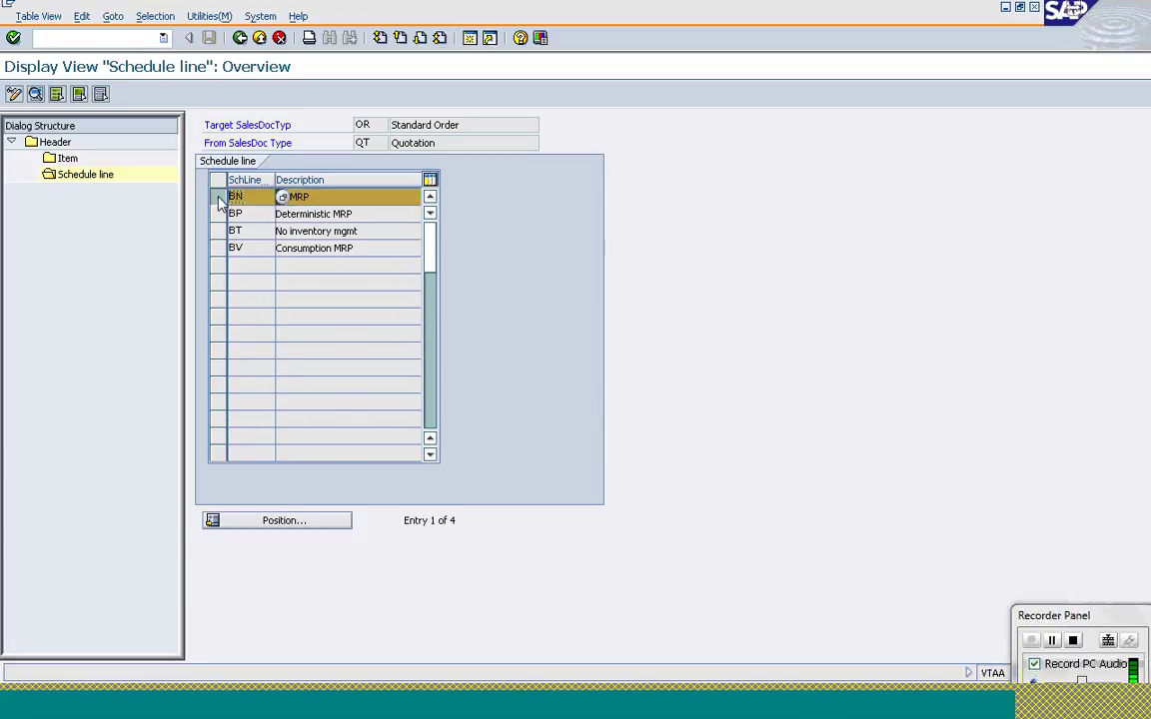
click(35, 94)
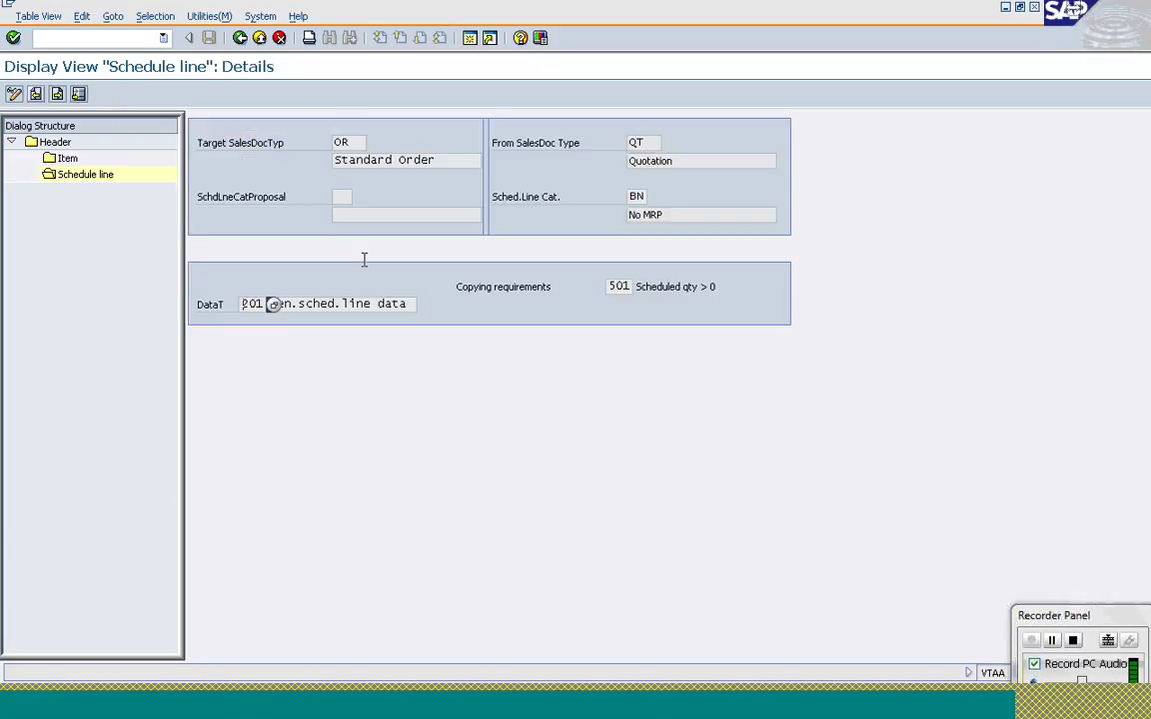
- Examine the schedule line's data transfer routine and copying requirement, and go back to the header overview
click(255, 302)
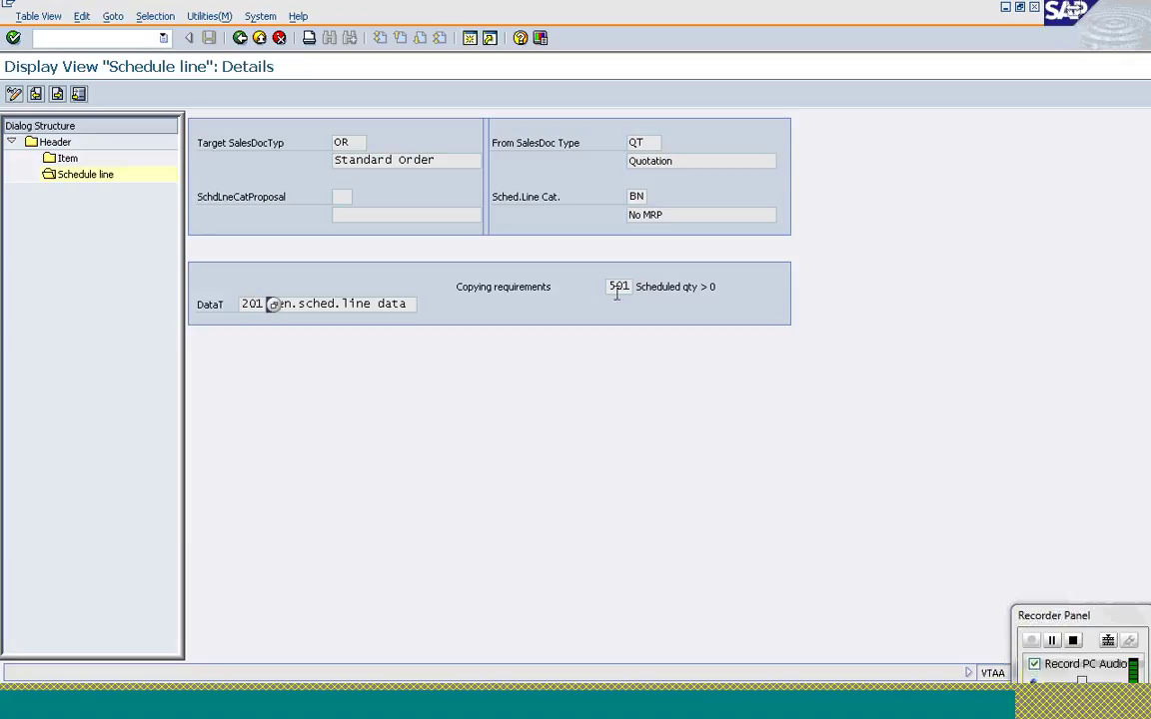
click(670, 288)
drag(1080, 624, 1069, 577)
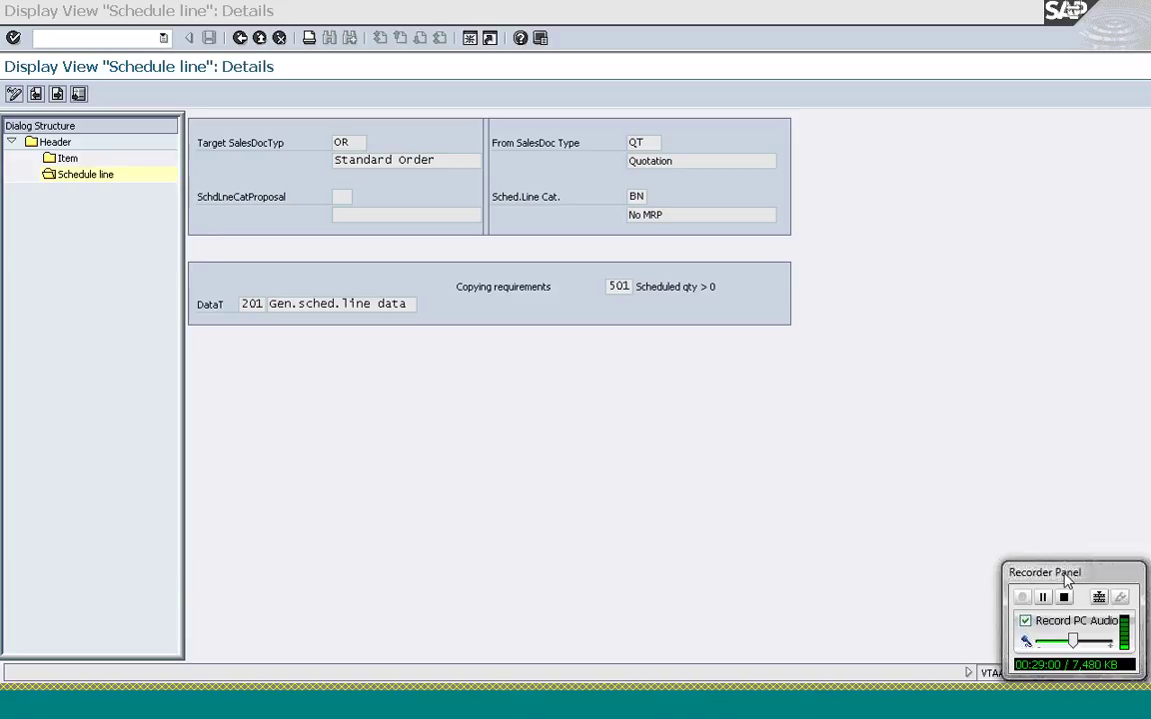
click(620, 290)
click(619, 289)
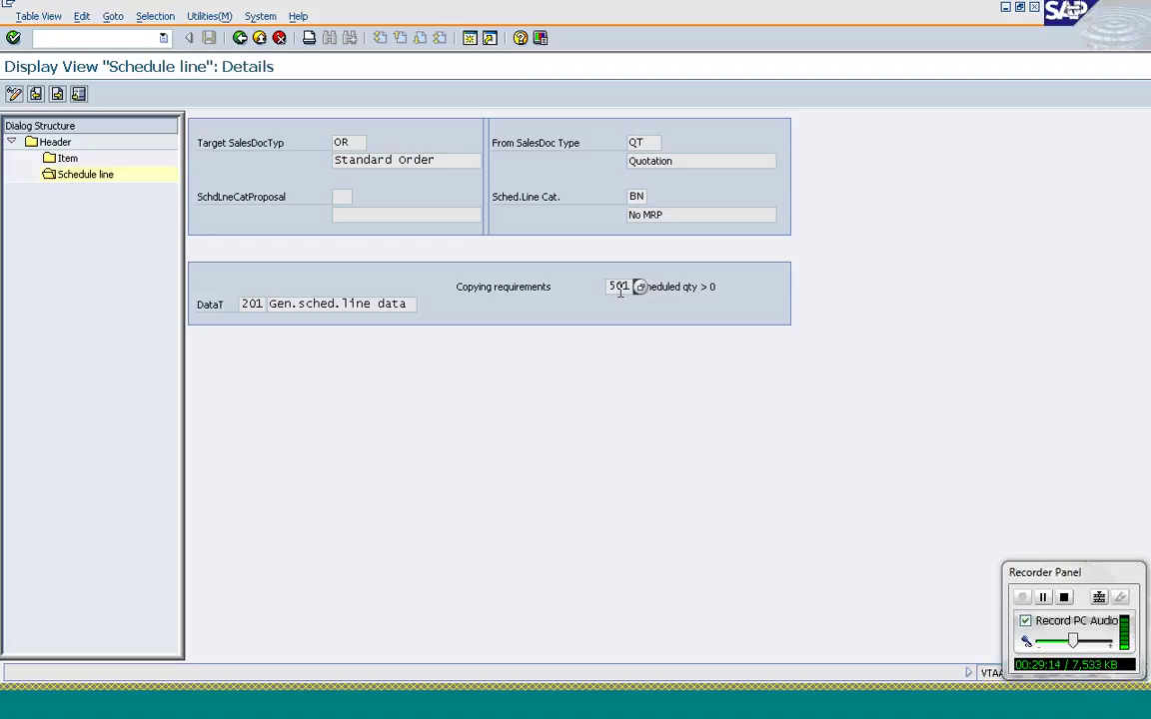
click(239, 39)
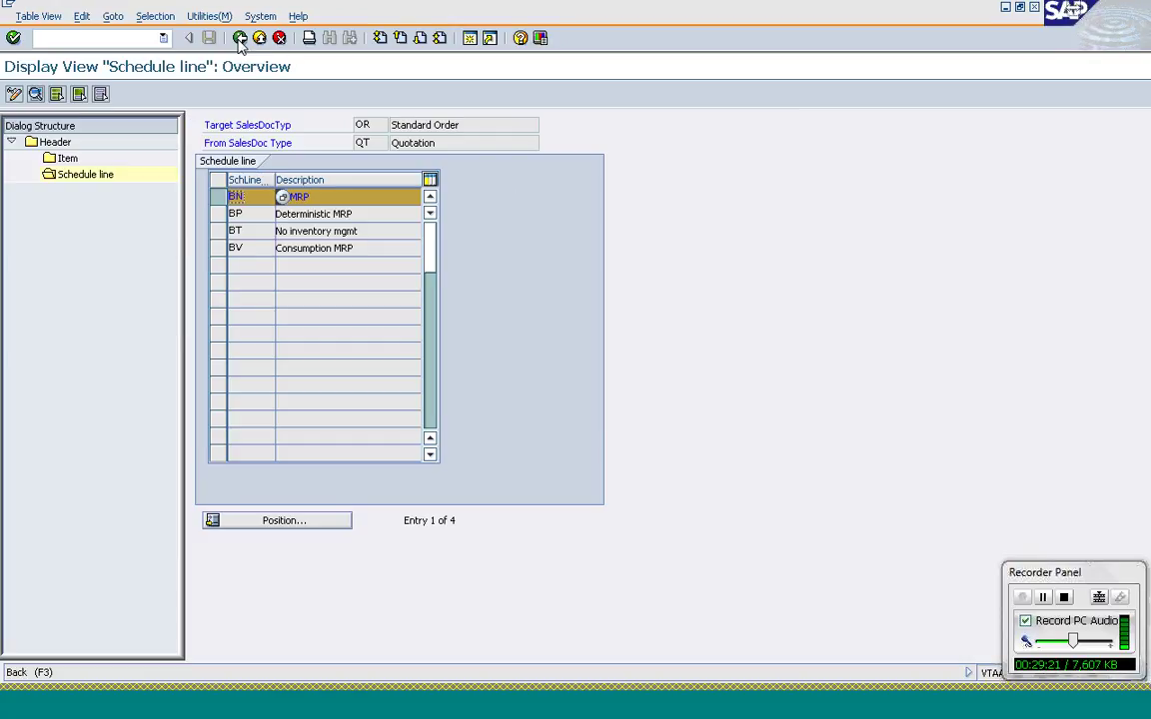
click(240, 39)
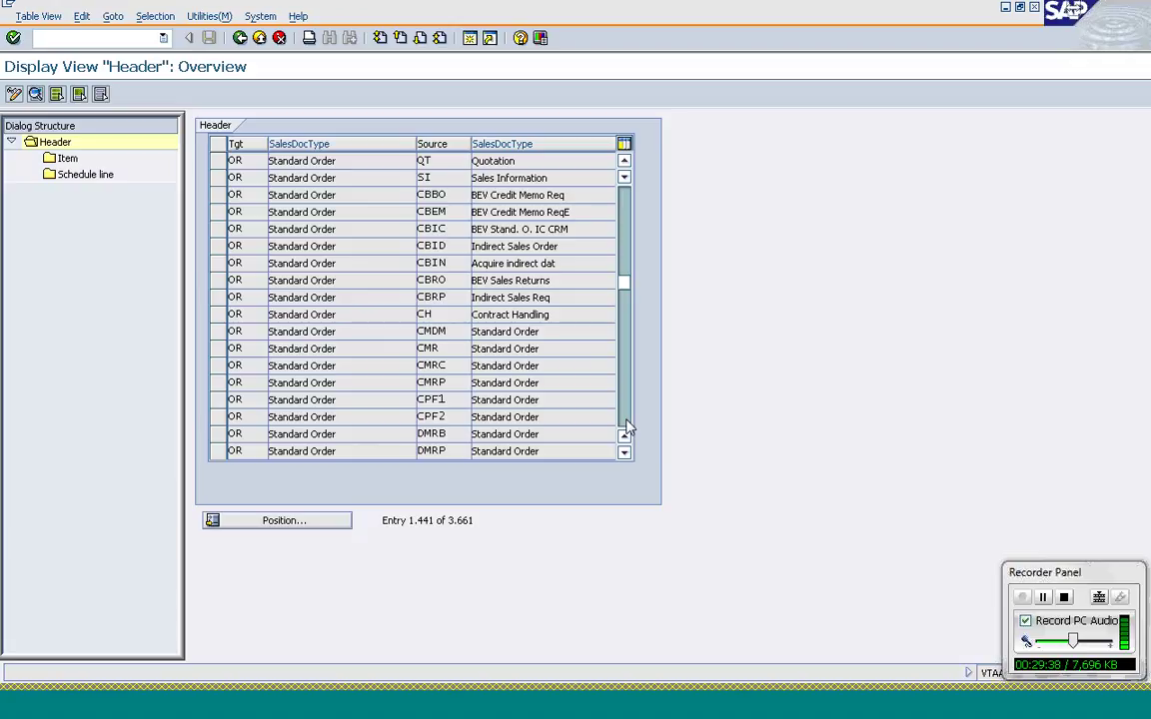
- Browse the header copying control entries for target OR and leave only the row with source type ZORA selected
scroll(626, 428, down, 5)
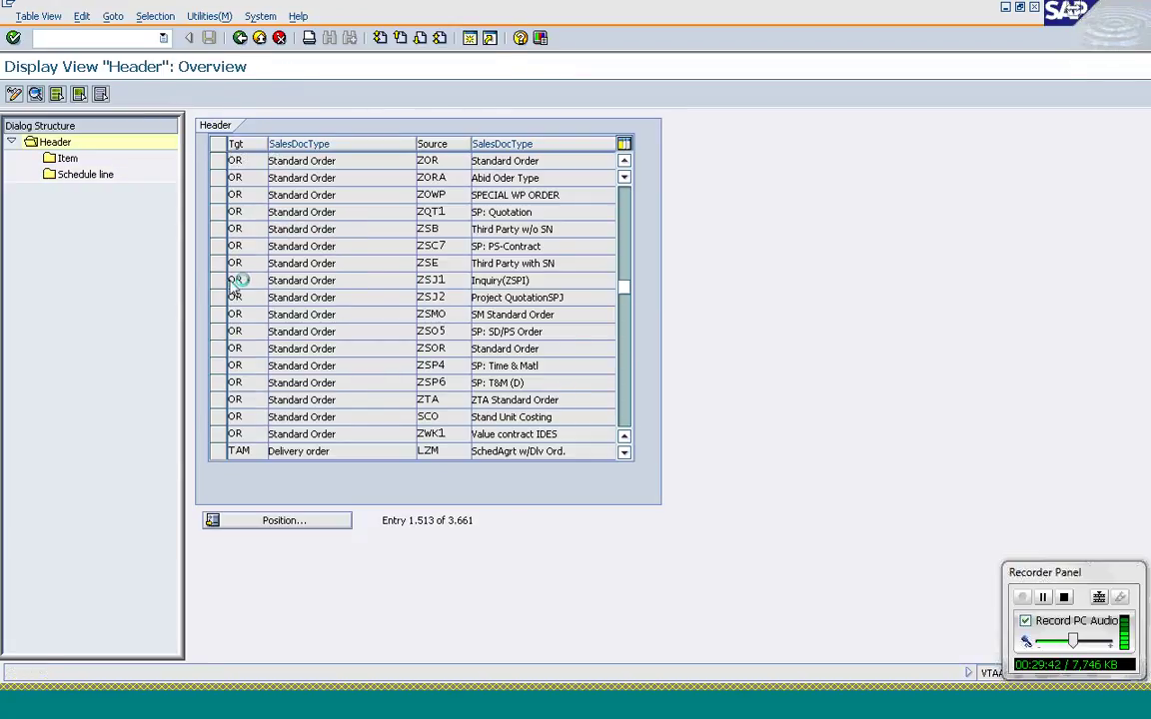
scroll(213, 293, down, 10)
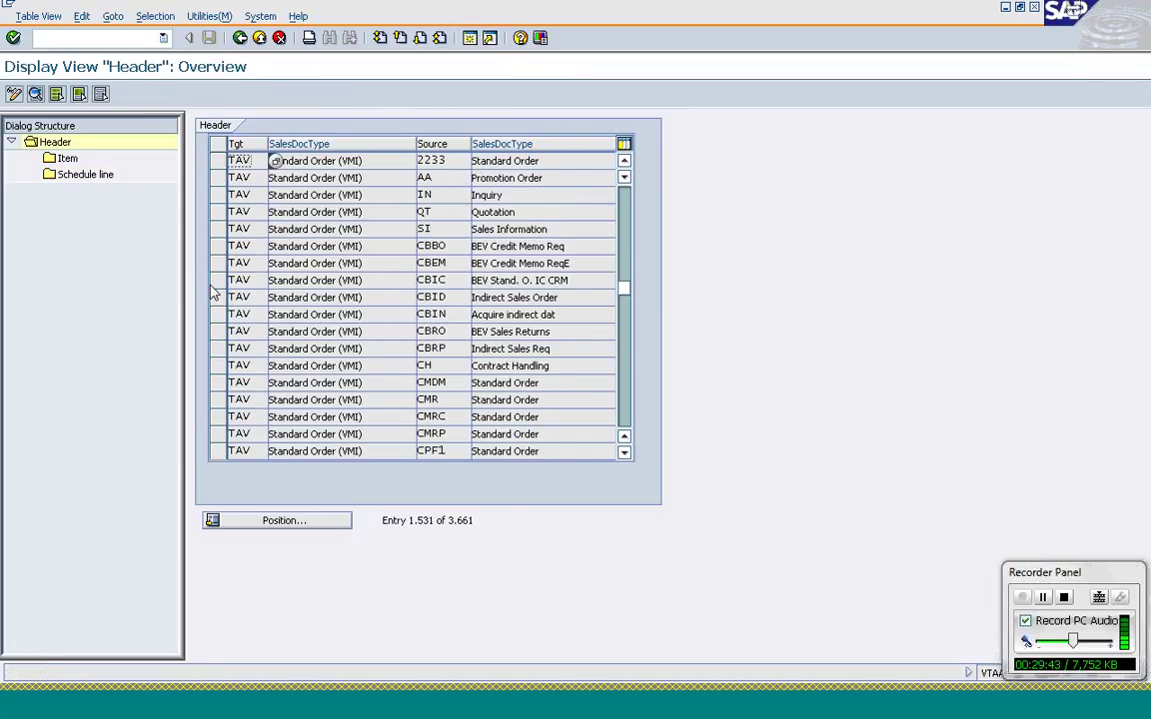
click(624, 211)
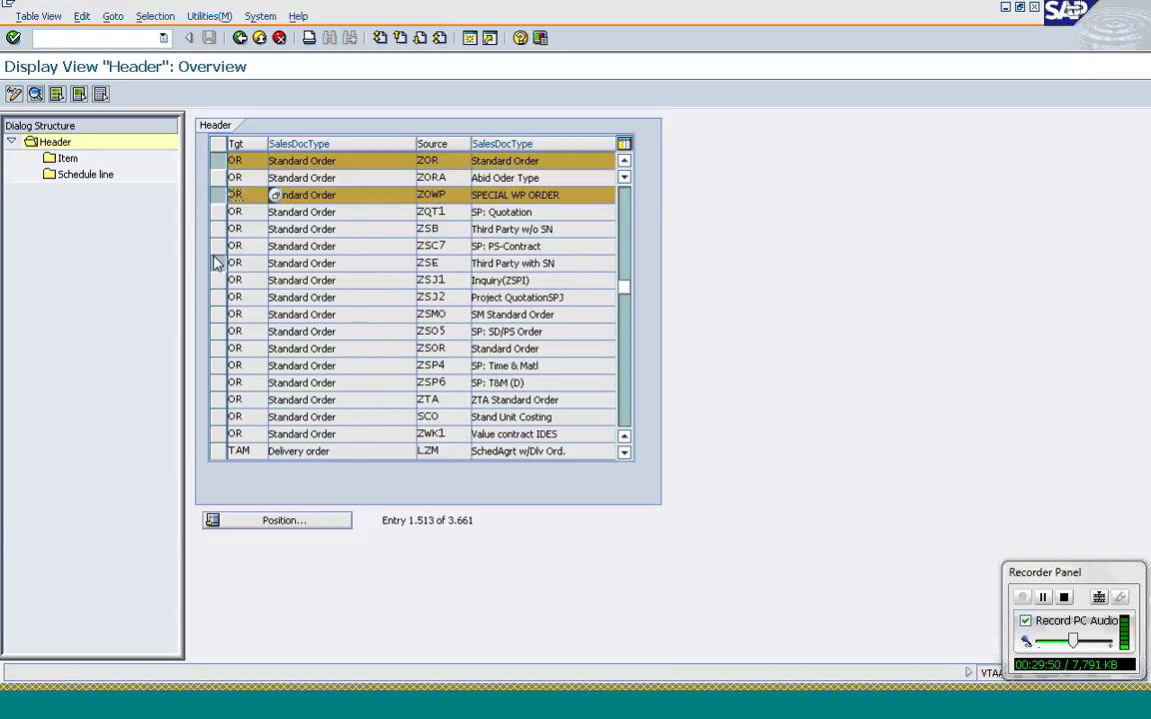
click(216, 263)
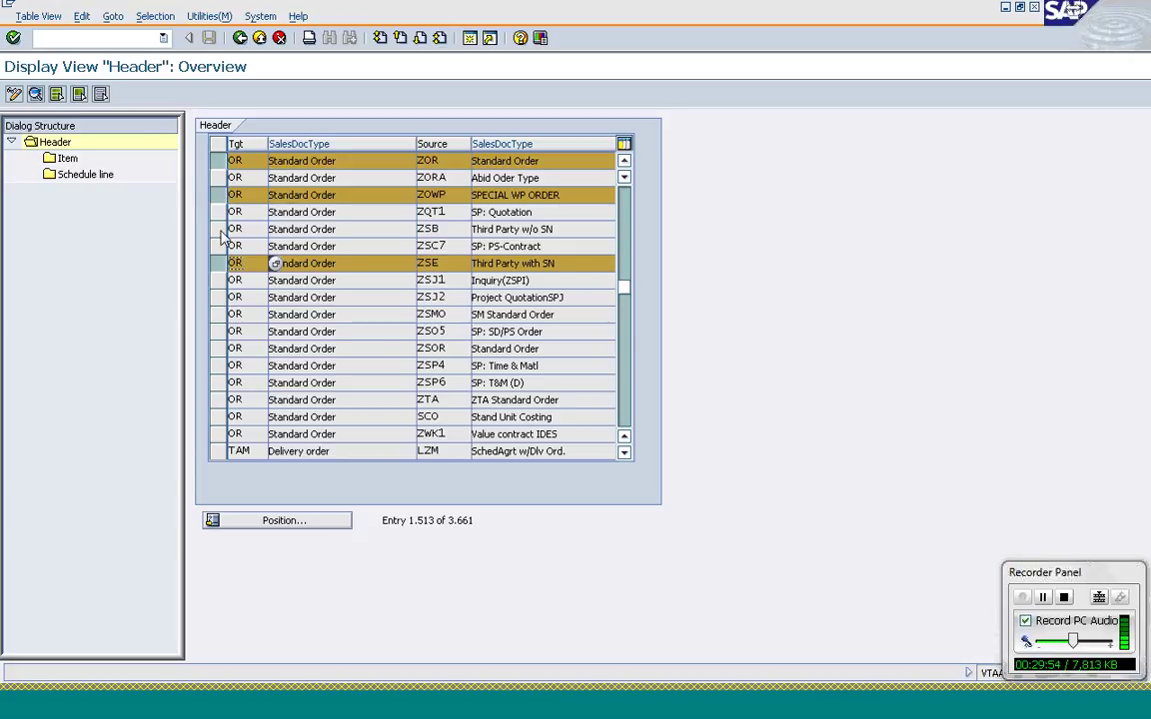
click(219, 263)
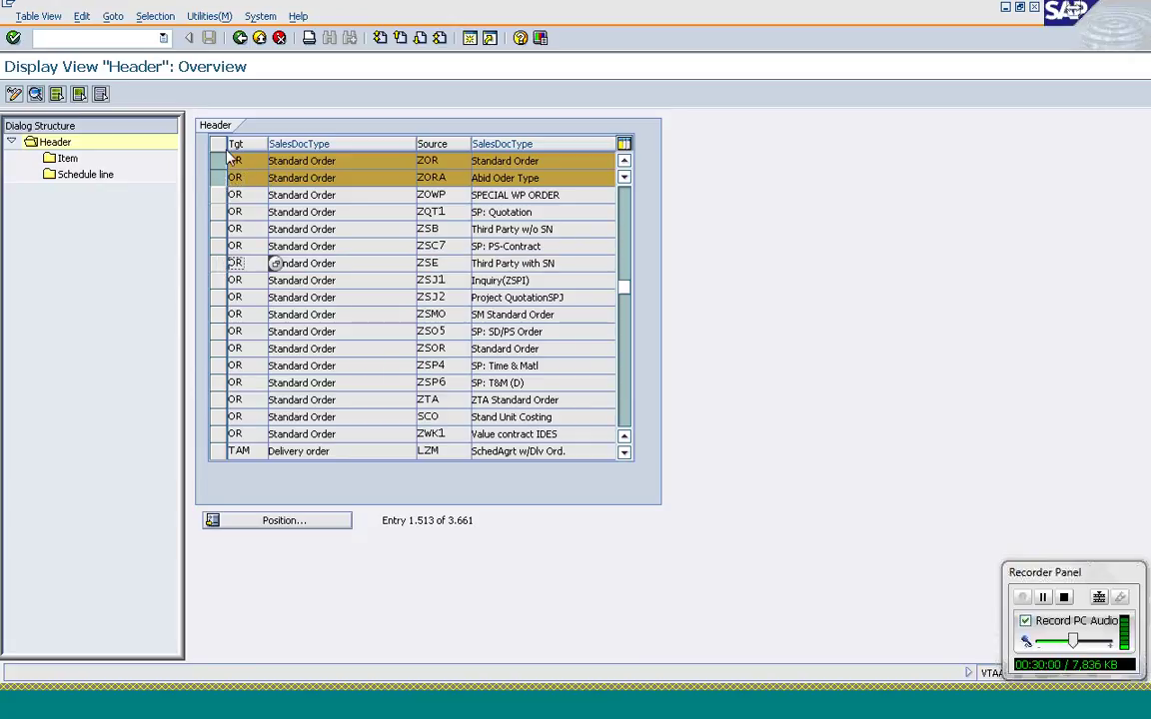
click(222, 158)
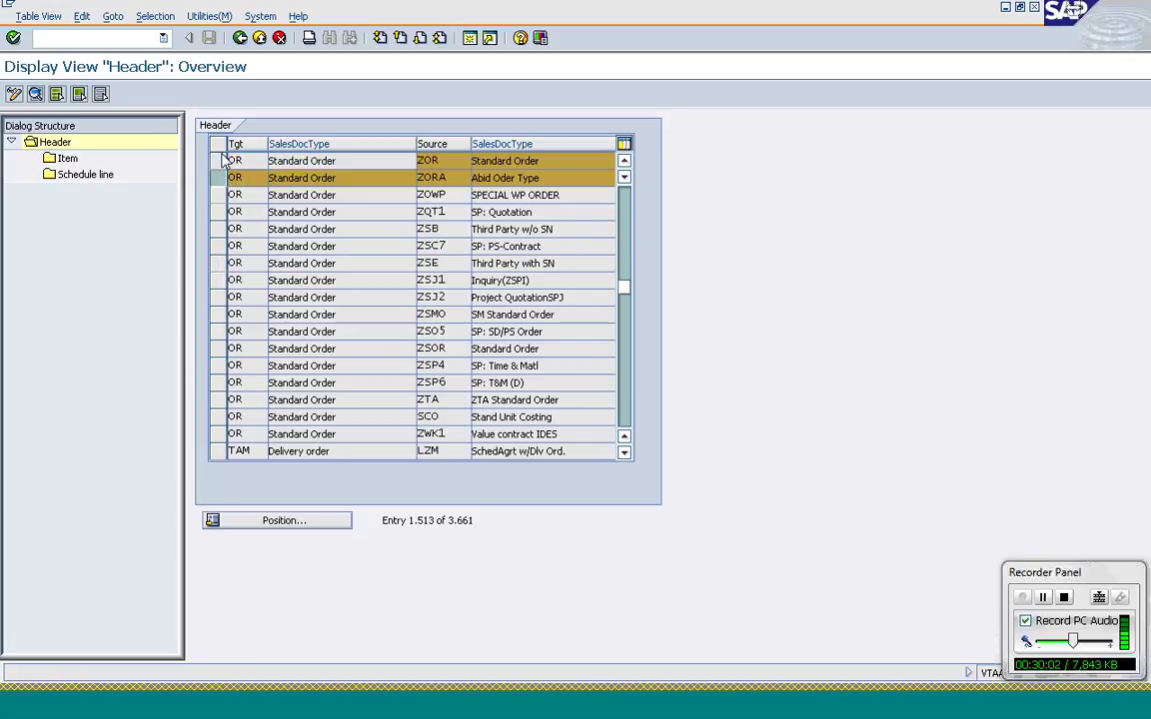
click(220, 161)
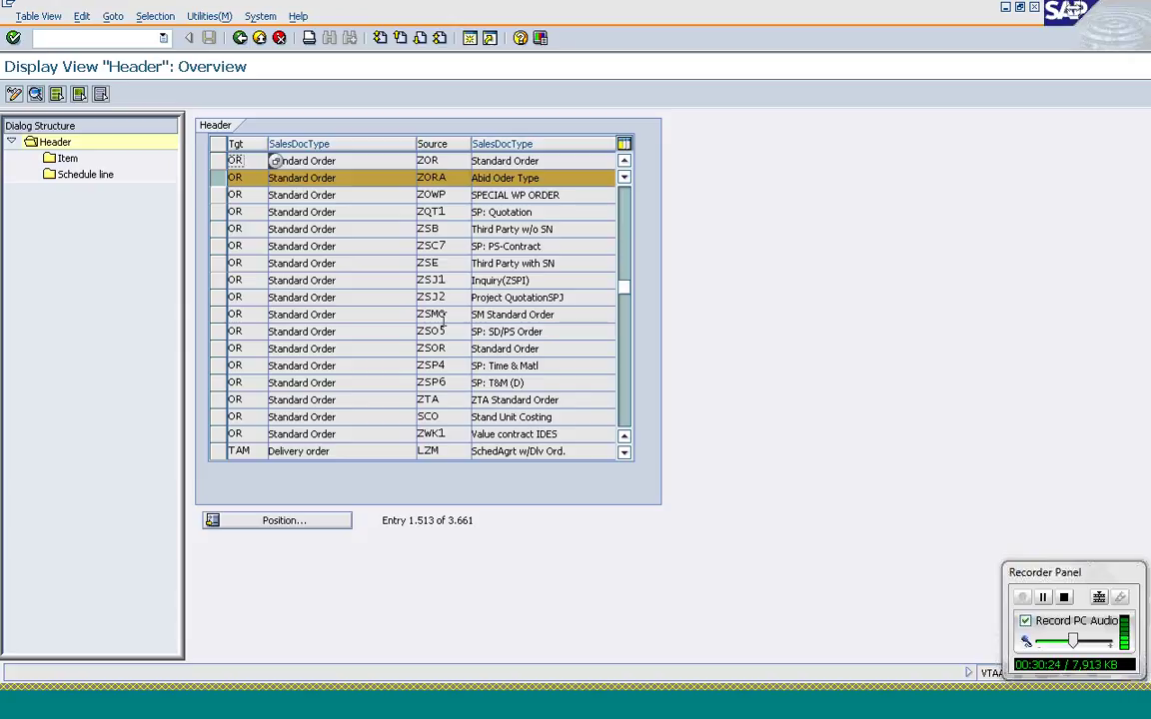
- Browse the header copying control entries that follow target OR, through target types TAV and TSA
click(625, 423)
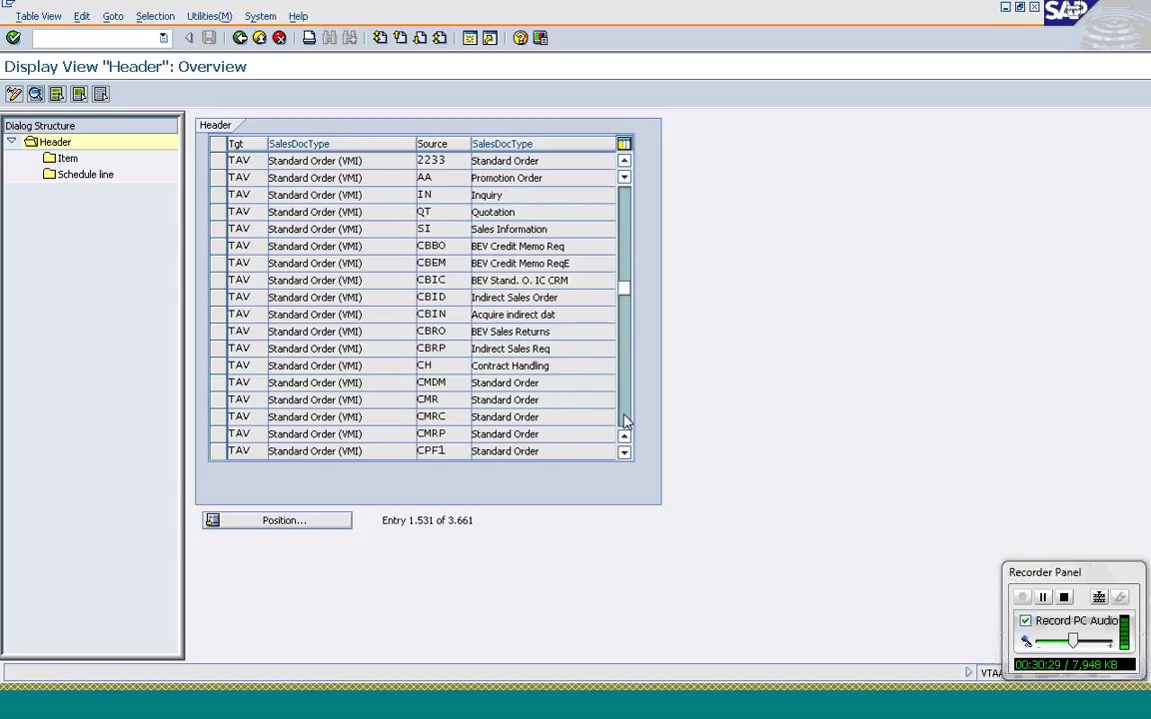
click(625, 423)
click(626, 423)
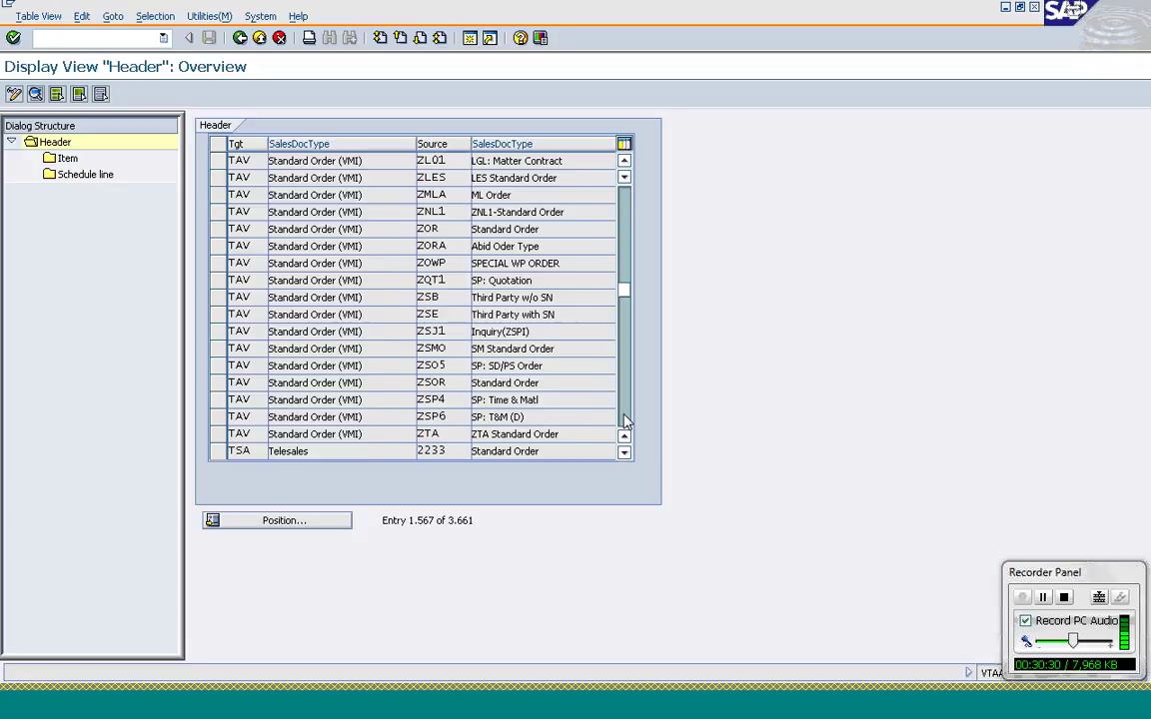
click(625, 422)
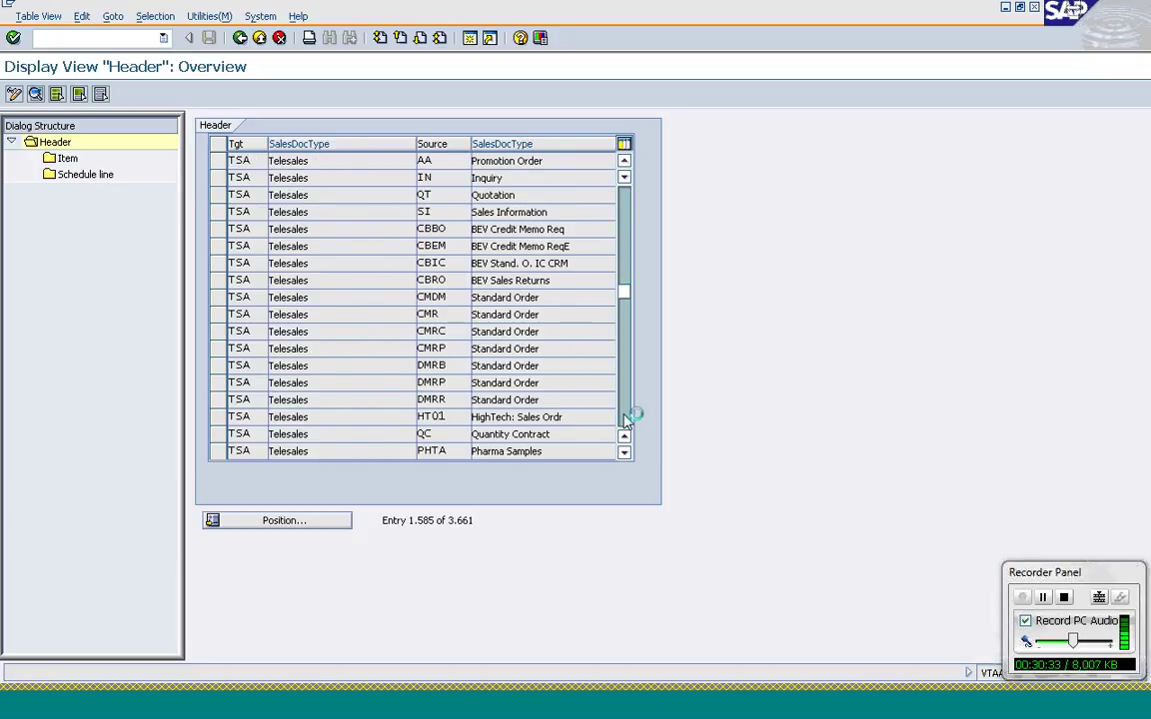
click(626, 421)
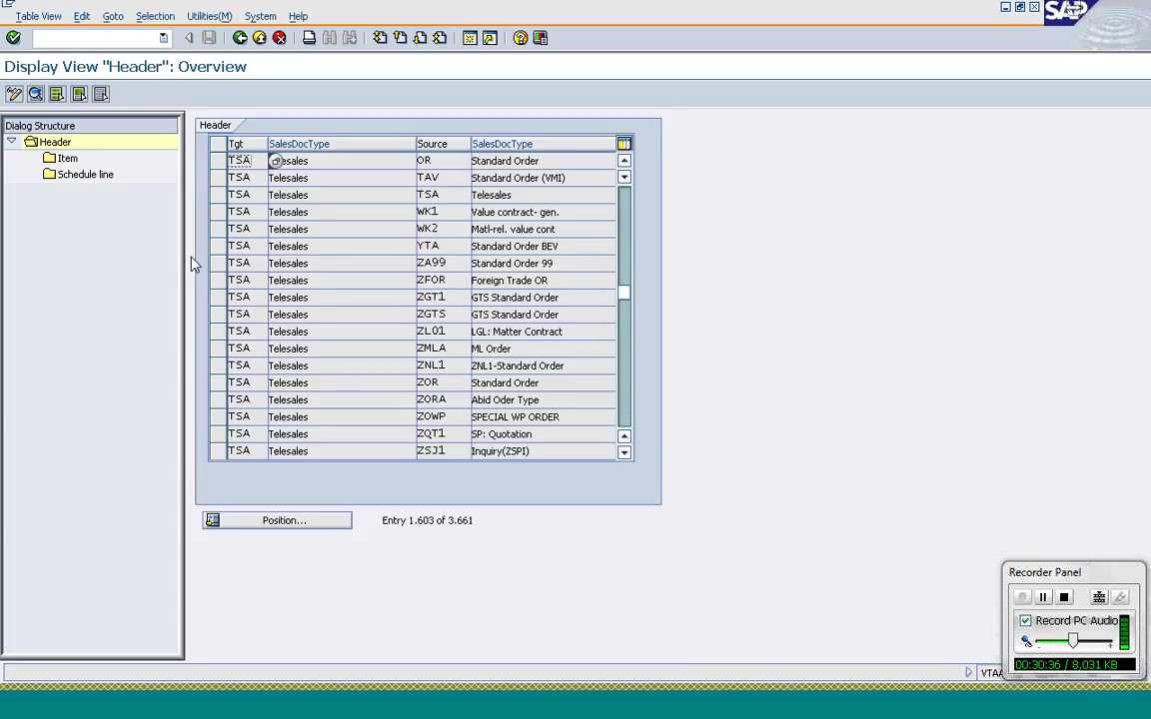
click(248, 249)
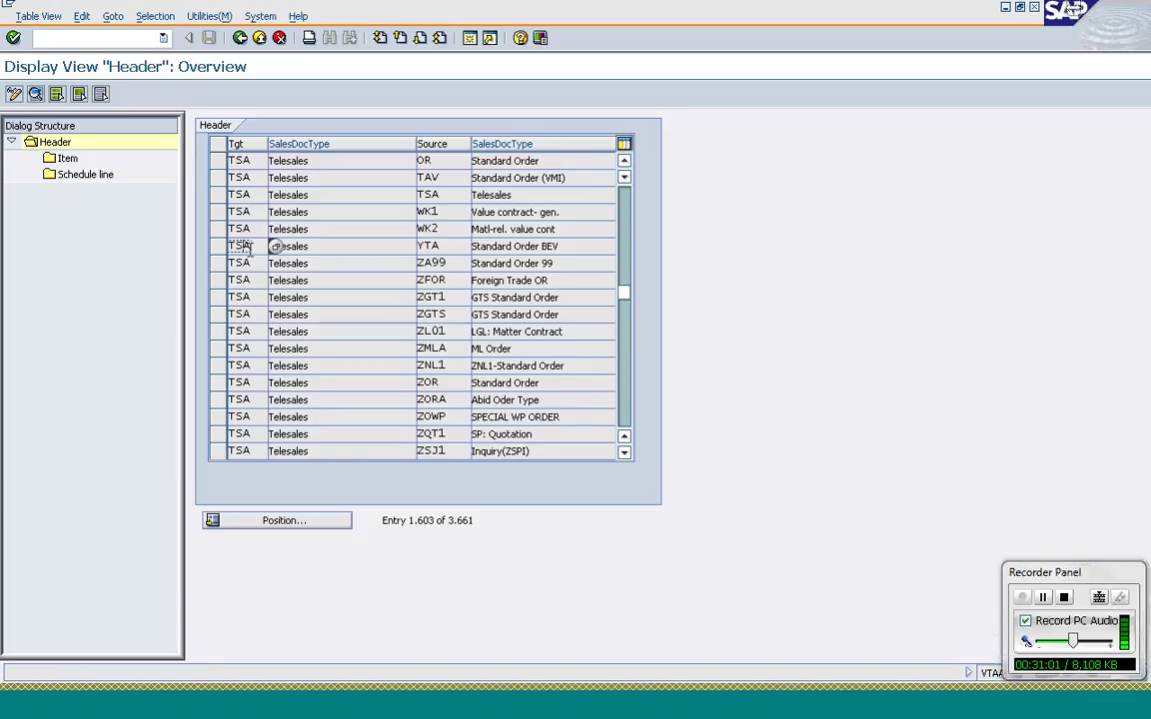
click(325, 278)
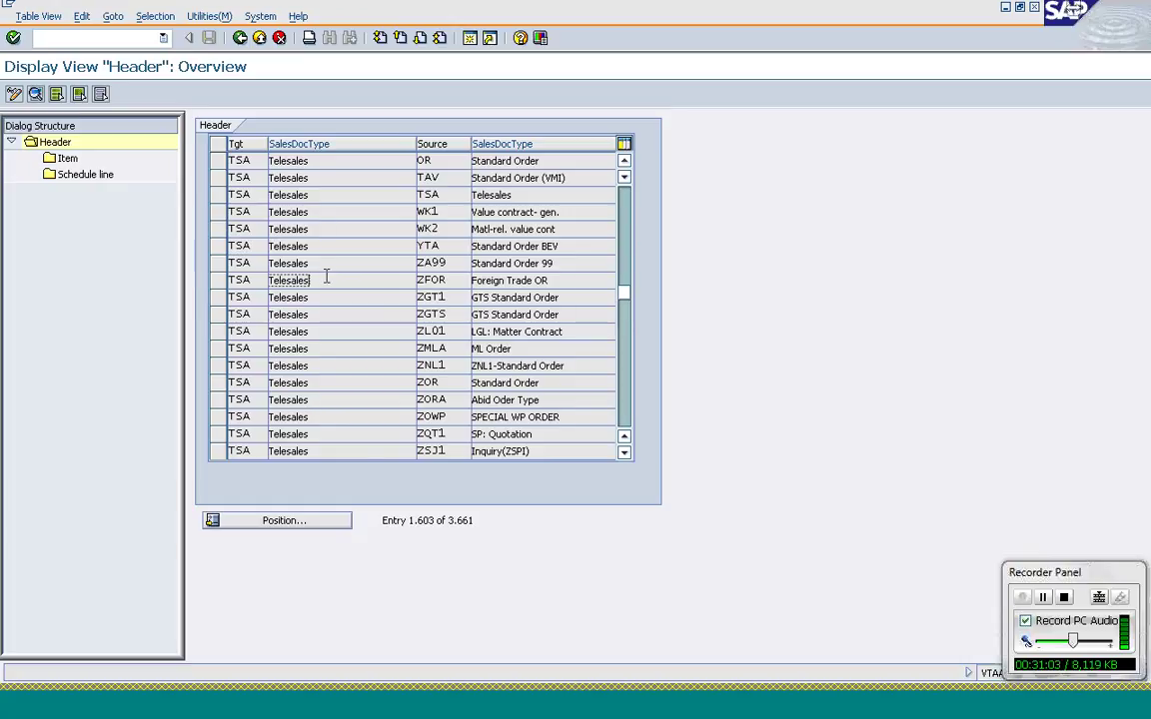
click(312, 715)
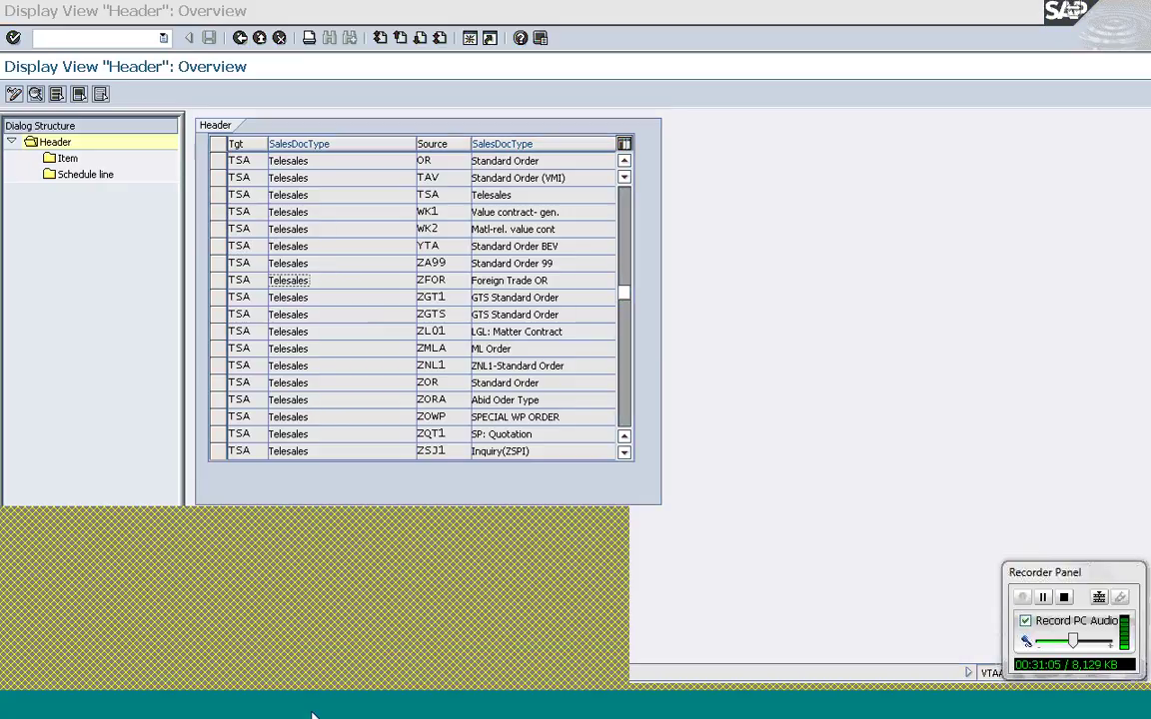
- Open transaction VOV8 in a new session and position the sales order types list on OR
click(84, 41)
text(/)
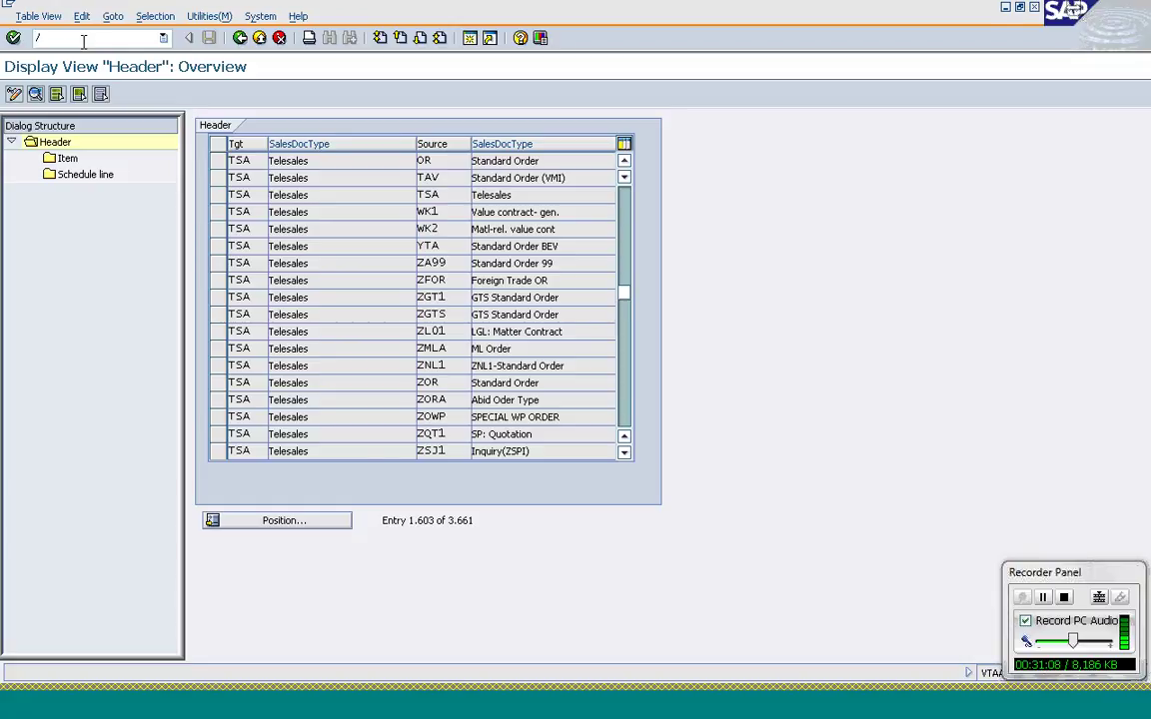
text(ovov8)
key(Return)
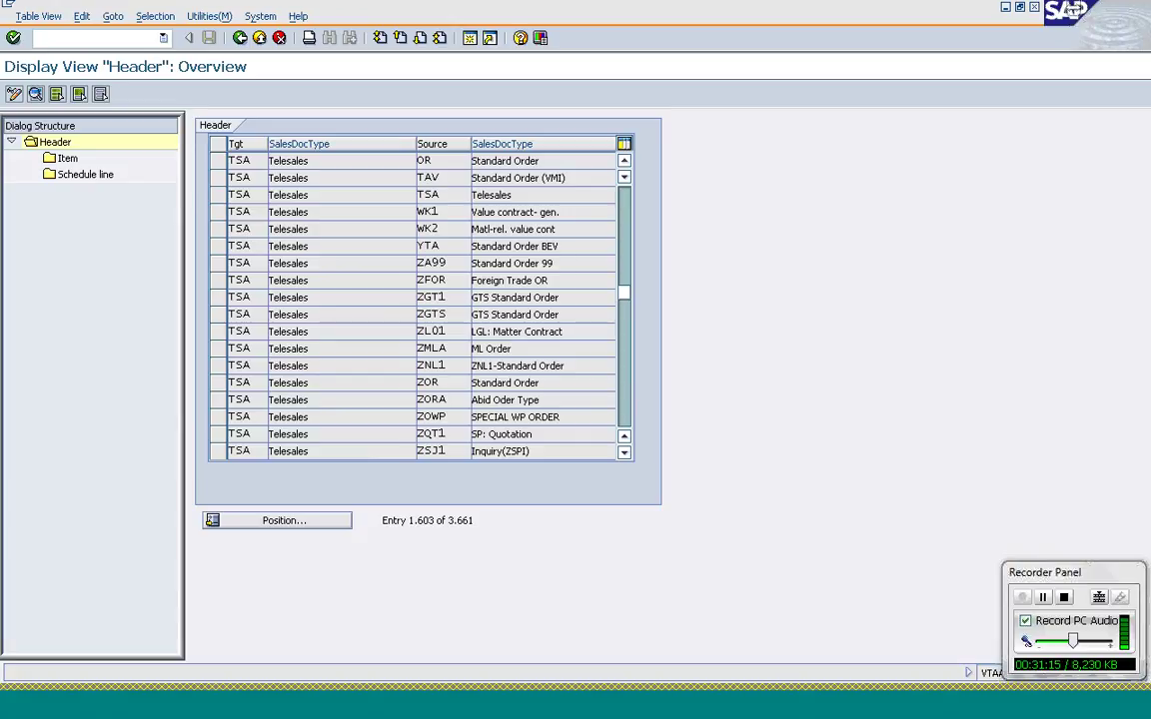
click(116, 311)
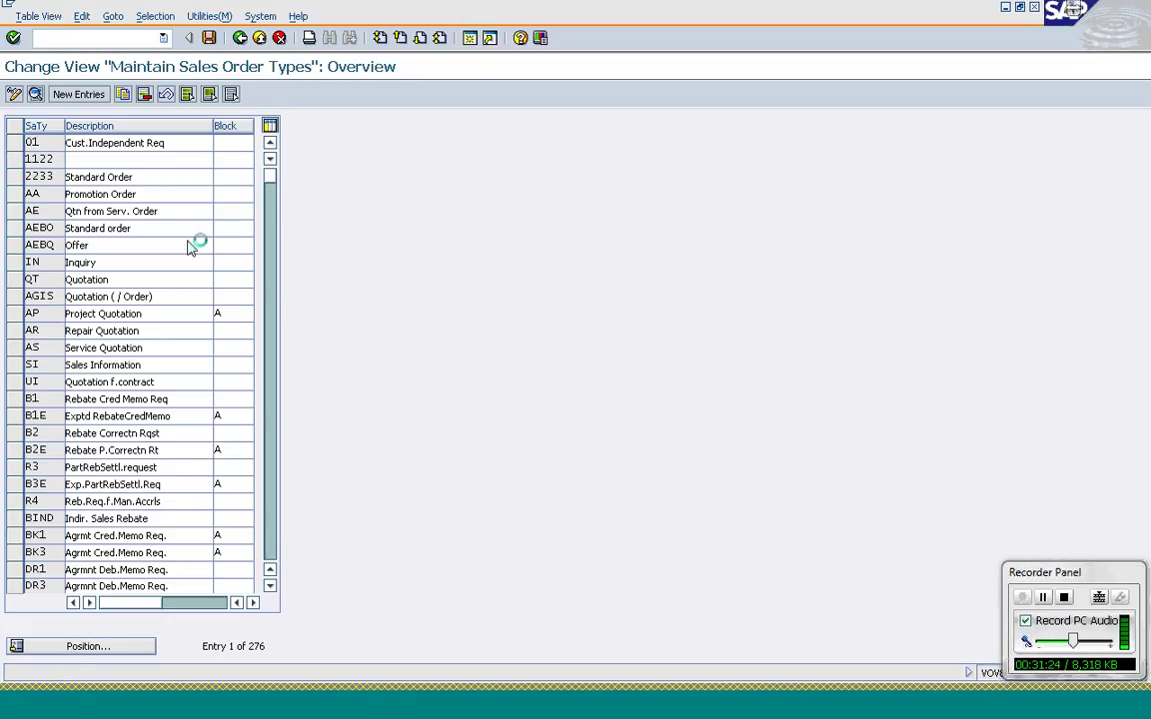
text(OR)
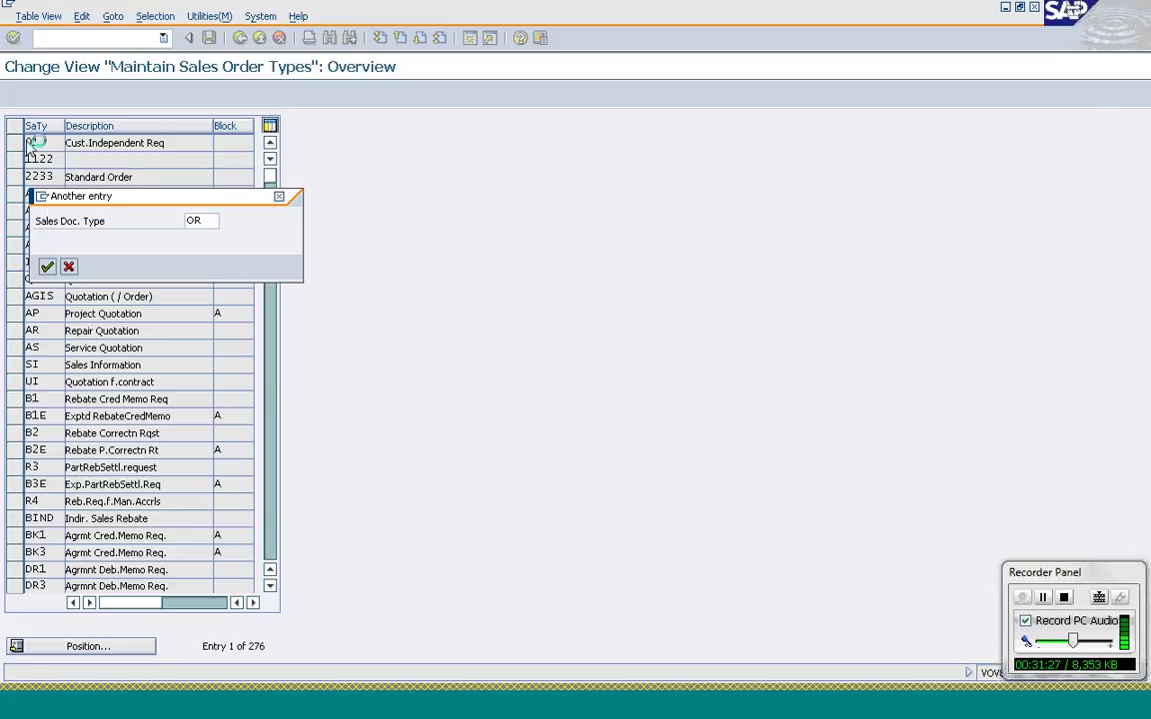
key(Return)
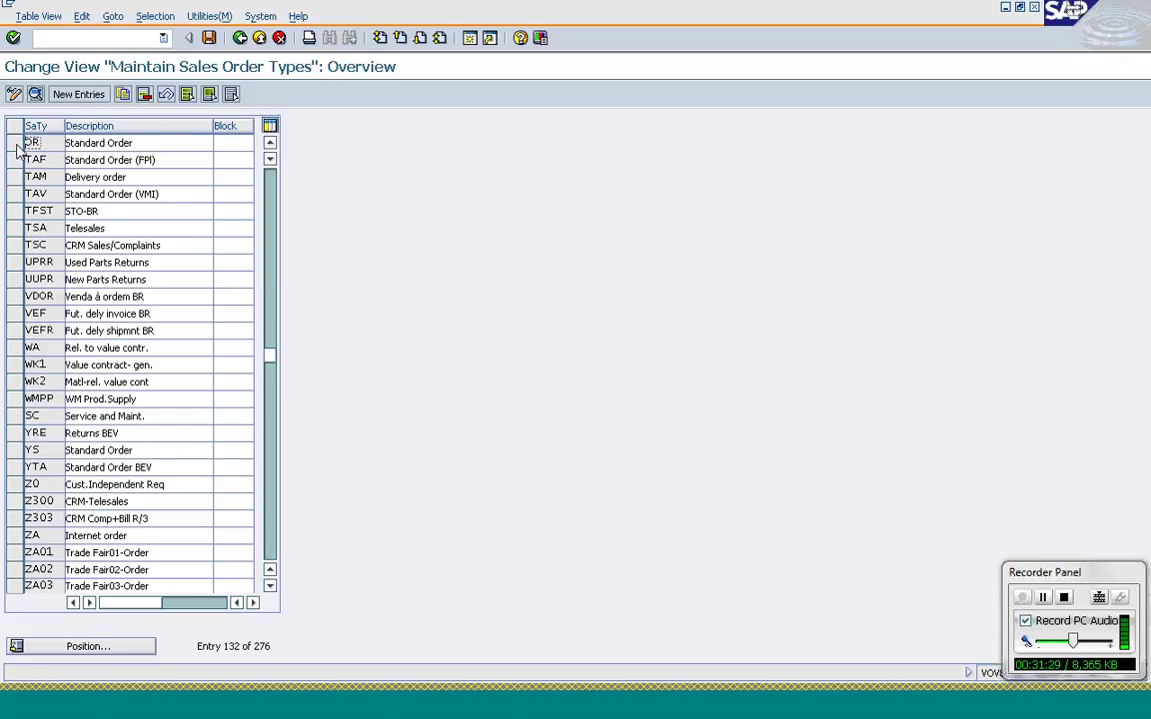
- Copy sales document type OR to a new type DOR described as Standard Order Dummy
click(15, 143)
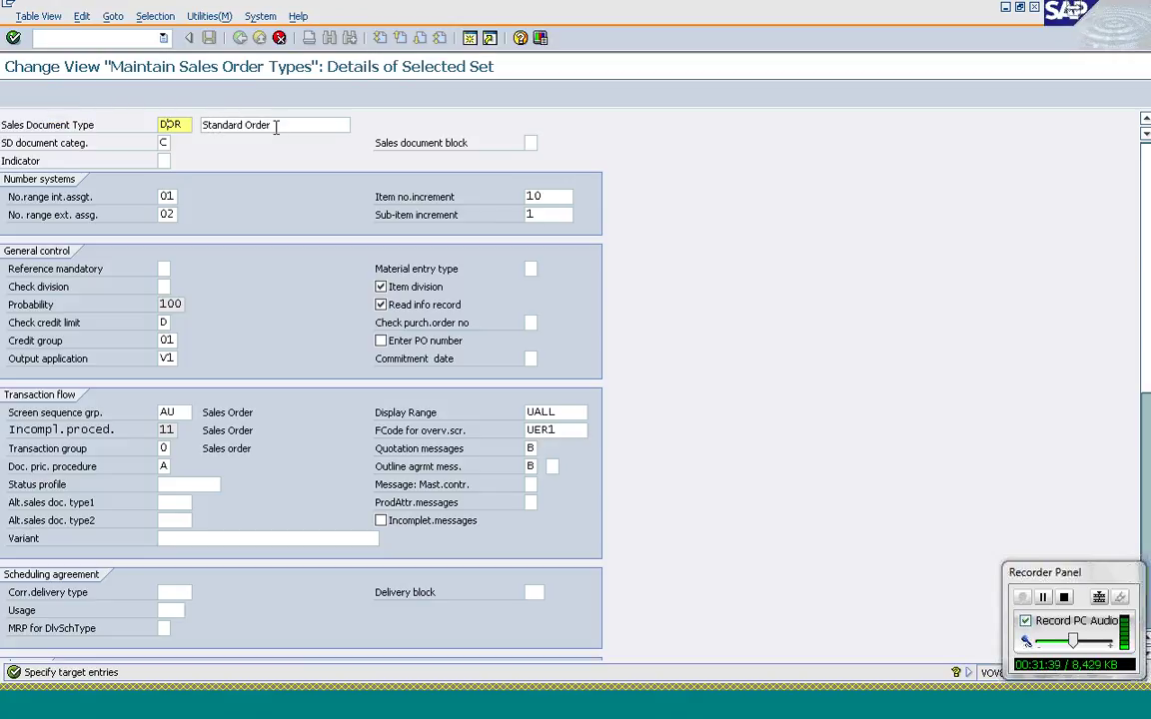
click(276, 125)
text(Dumm)
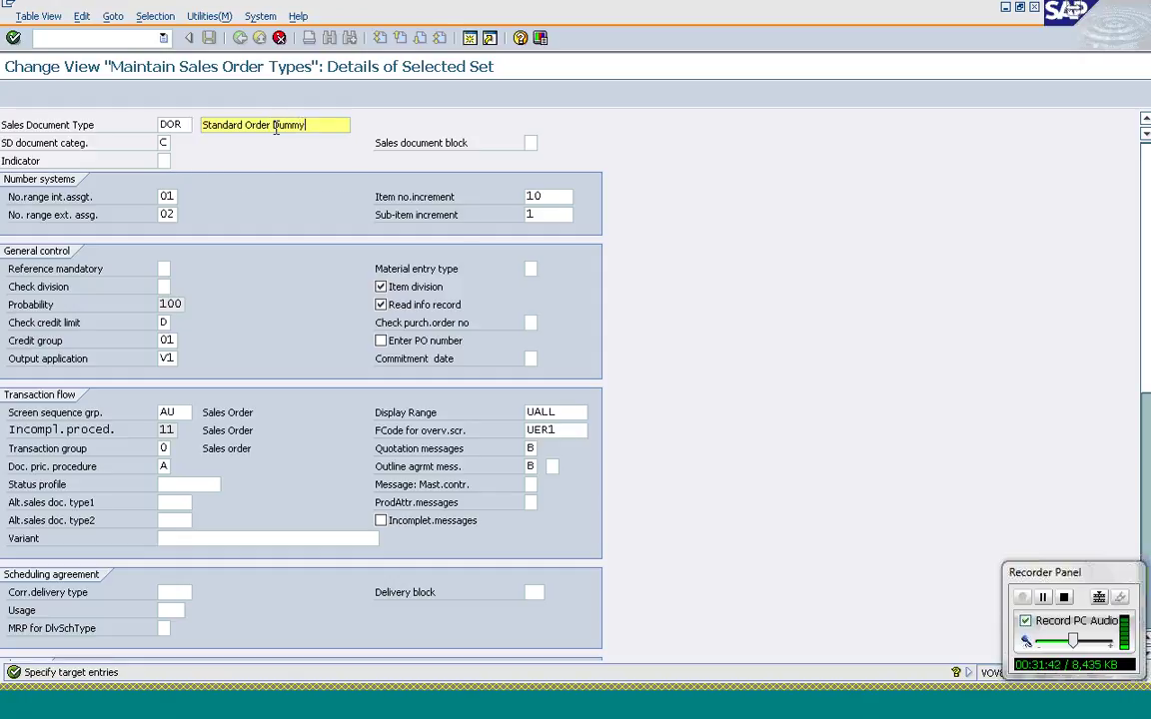
text(y)
key(Return)
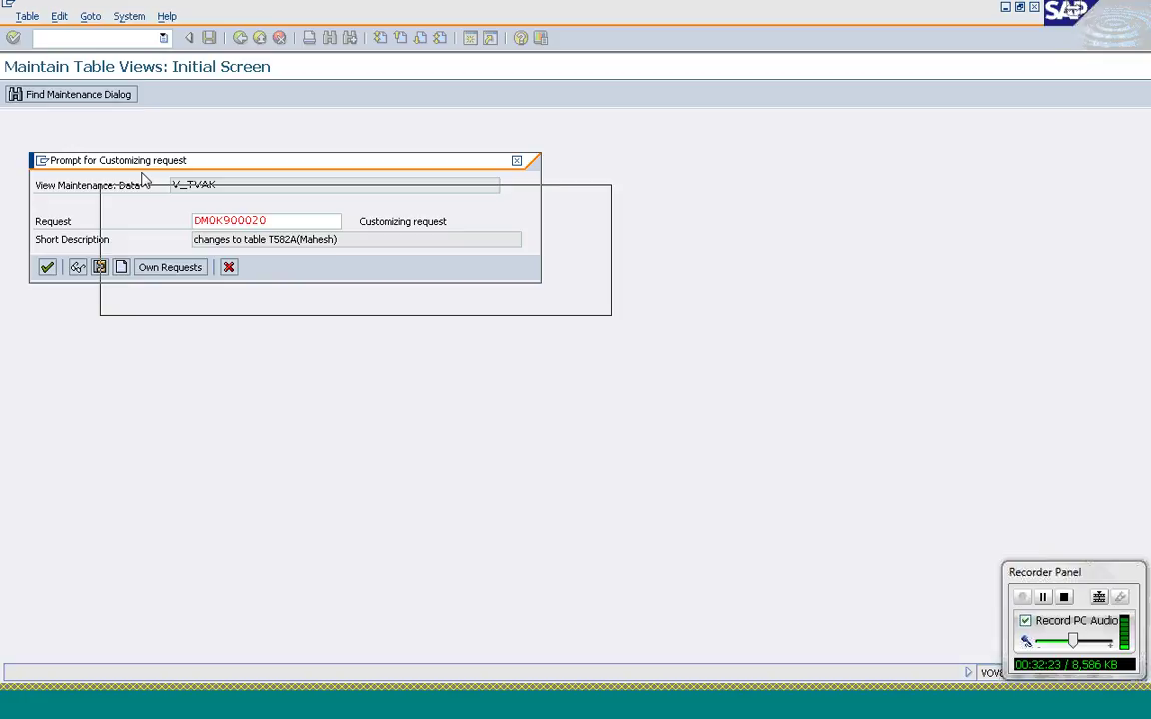
- Save the new sales document type under the proposed customizing request and close the list of transported key fields
drag(143, 178, 336, 246)
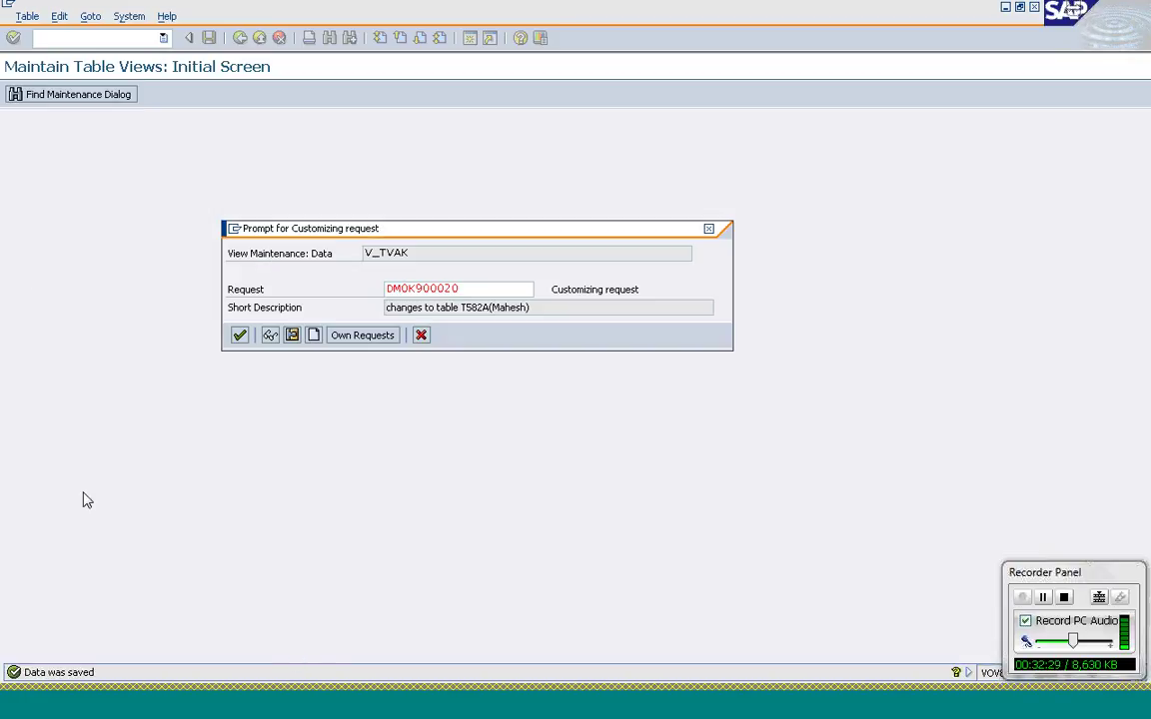
key(Return)
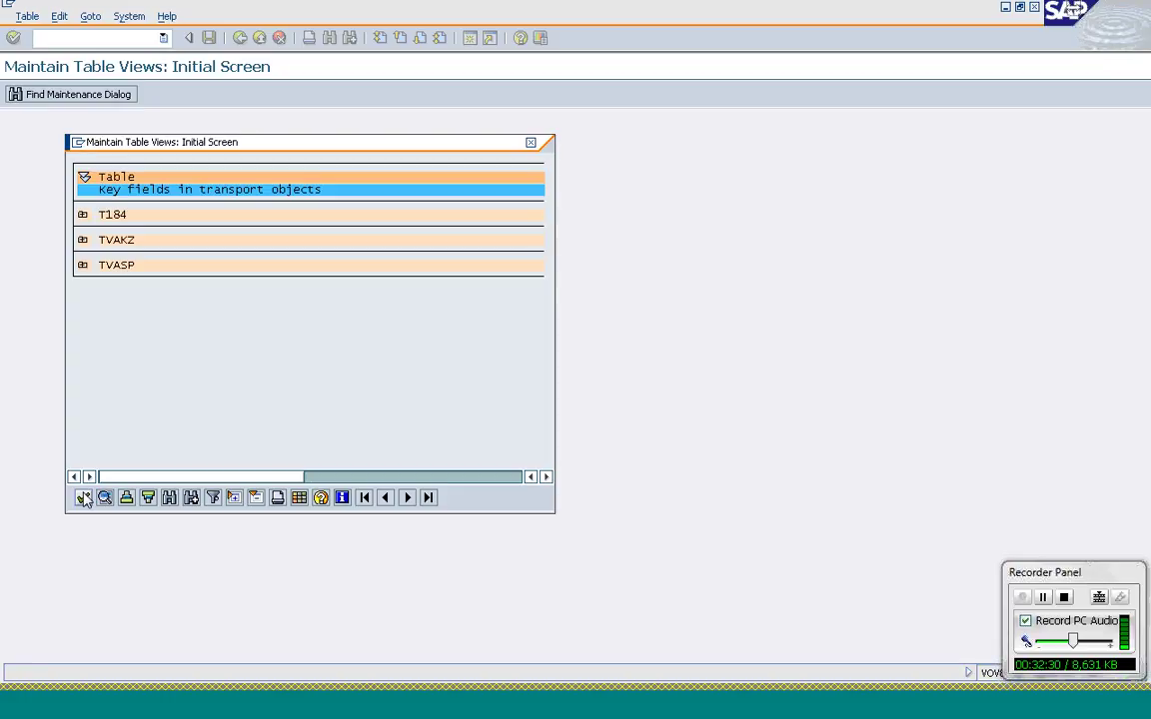
click(84, 497)
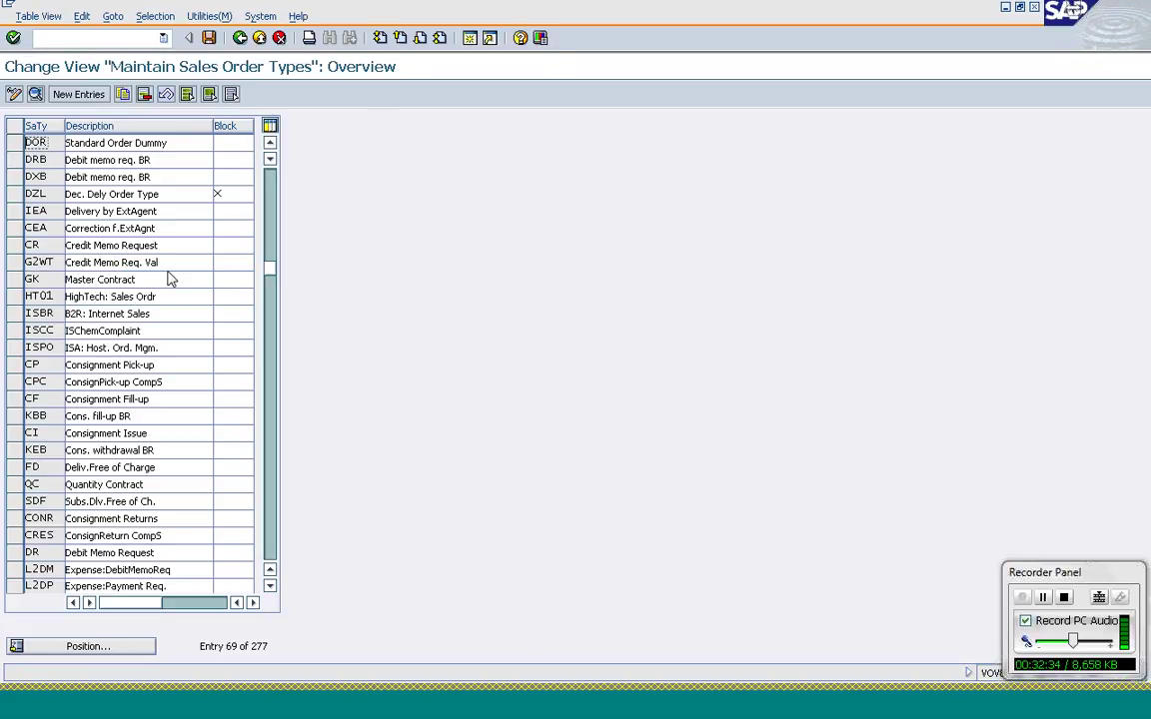
- Start a new sales order in transaction VA01 with order type DOR
click(93, 37)
text(/nva01)
key(Return)
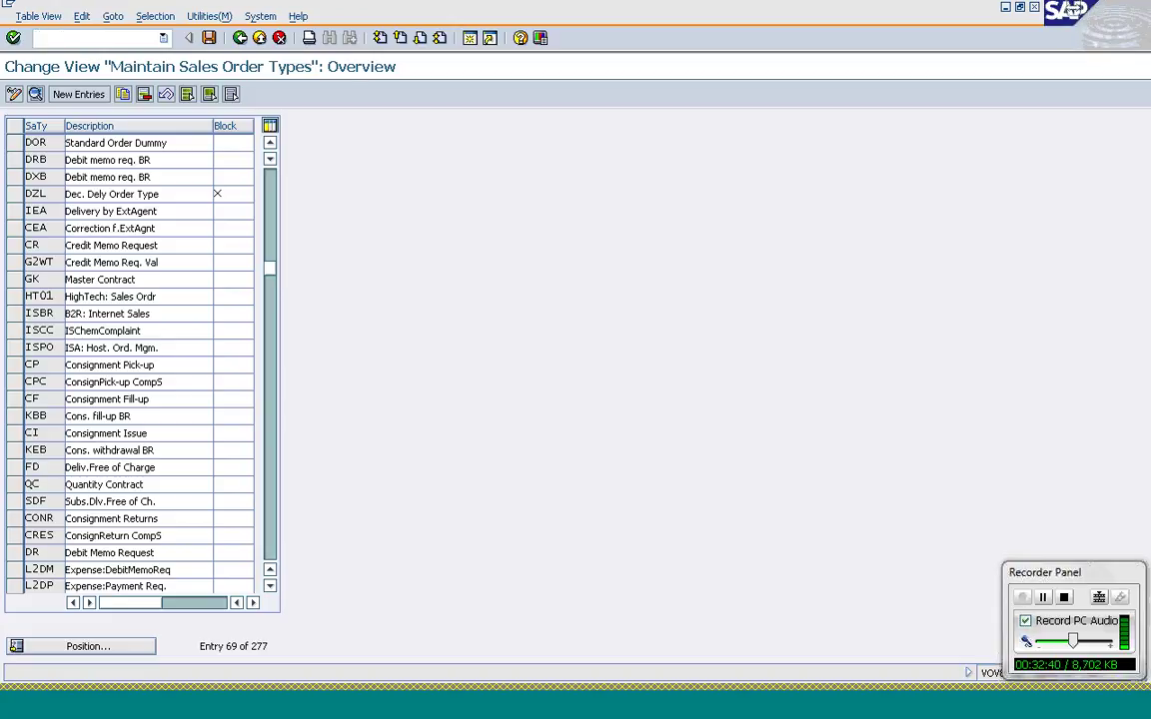
text(DOR)
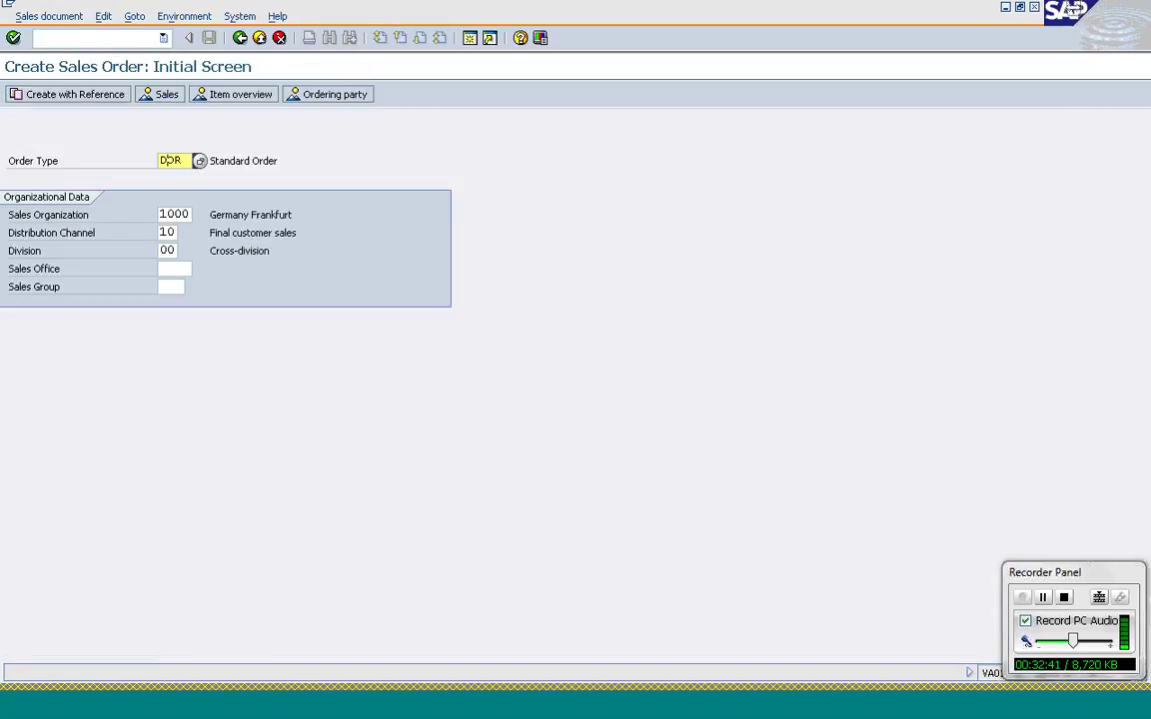
key(Return)
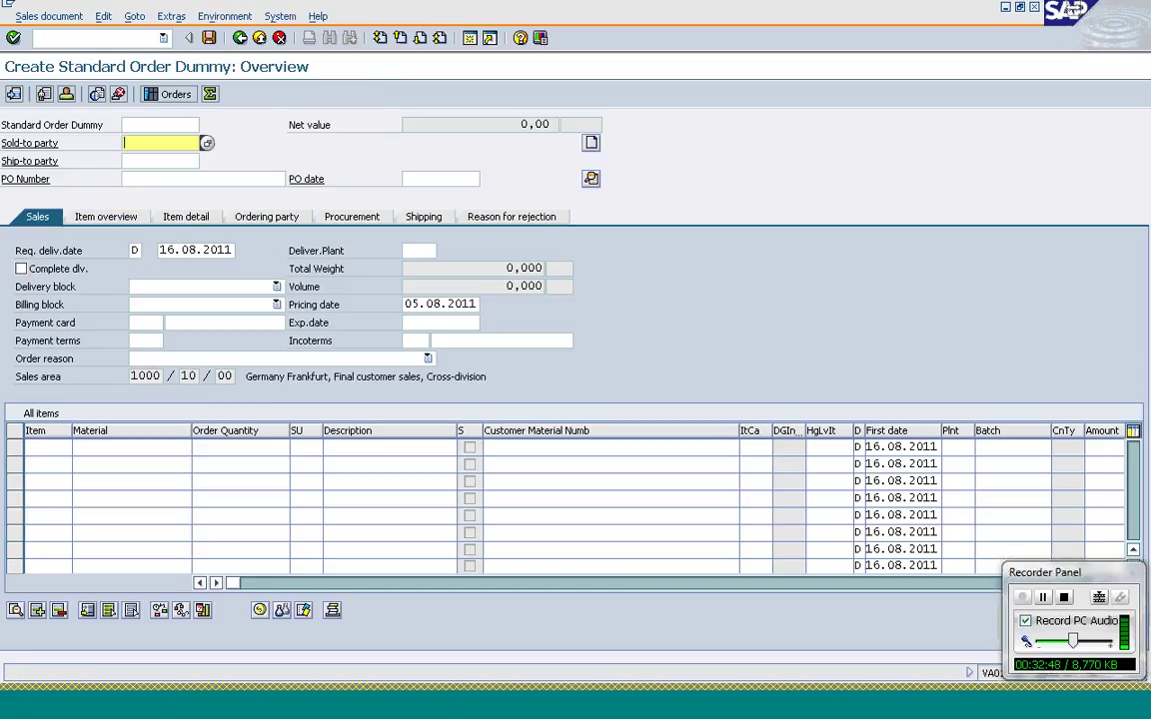
- Enter the sold-to party's customer number and set the order's PO number to Sales Deal Promotion
key(Down)
key(Down)
key(Return)
key(Tab)
key(Tab)
key(Down)
key(Down)
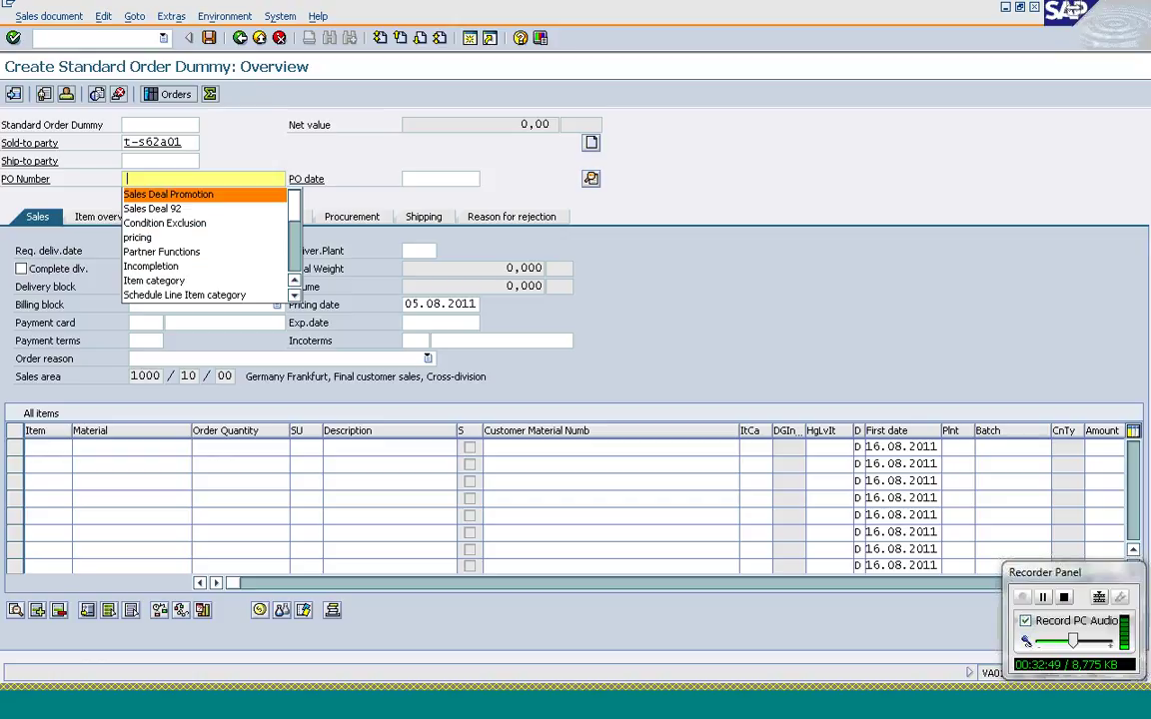
key(Return)
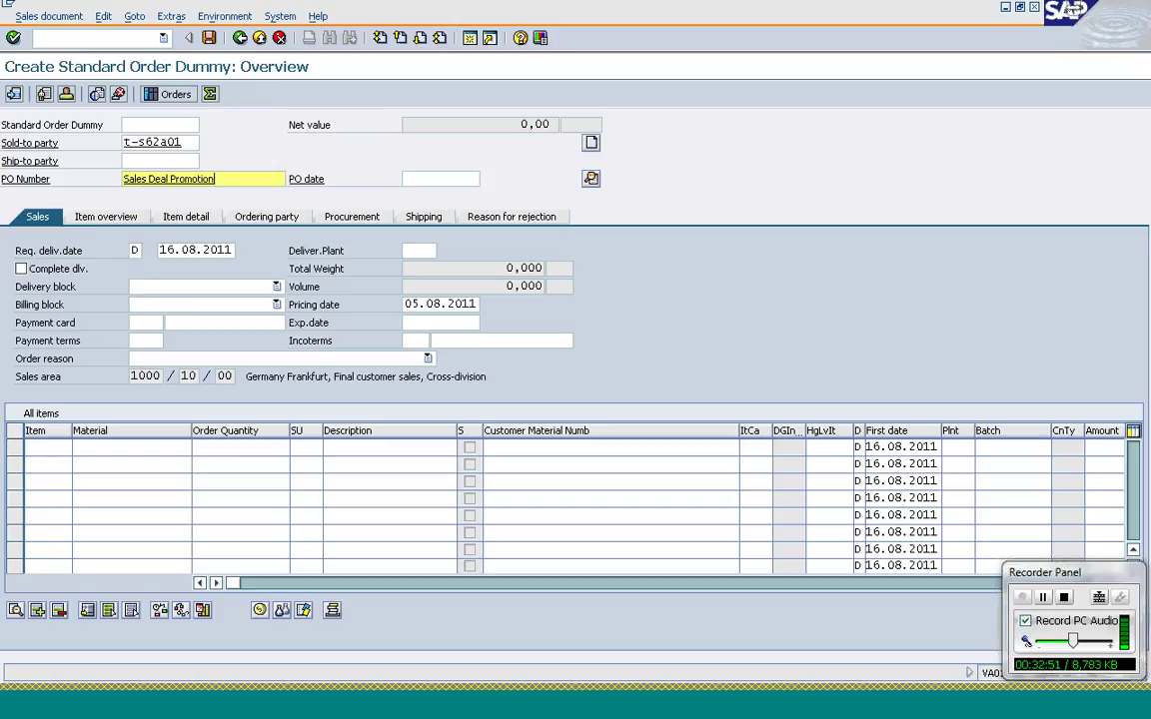
- Return to the header copying control session, leave it and reopen Copying Control: Sales Document to Sales Document
click(231, 711)
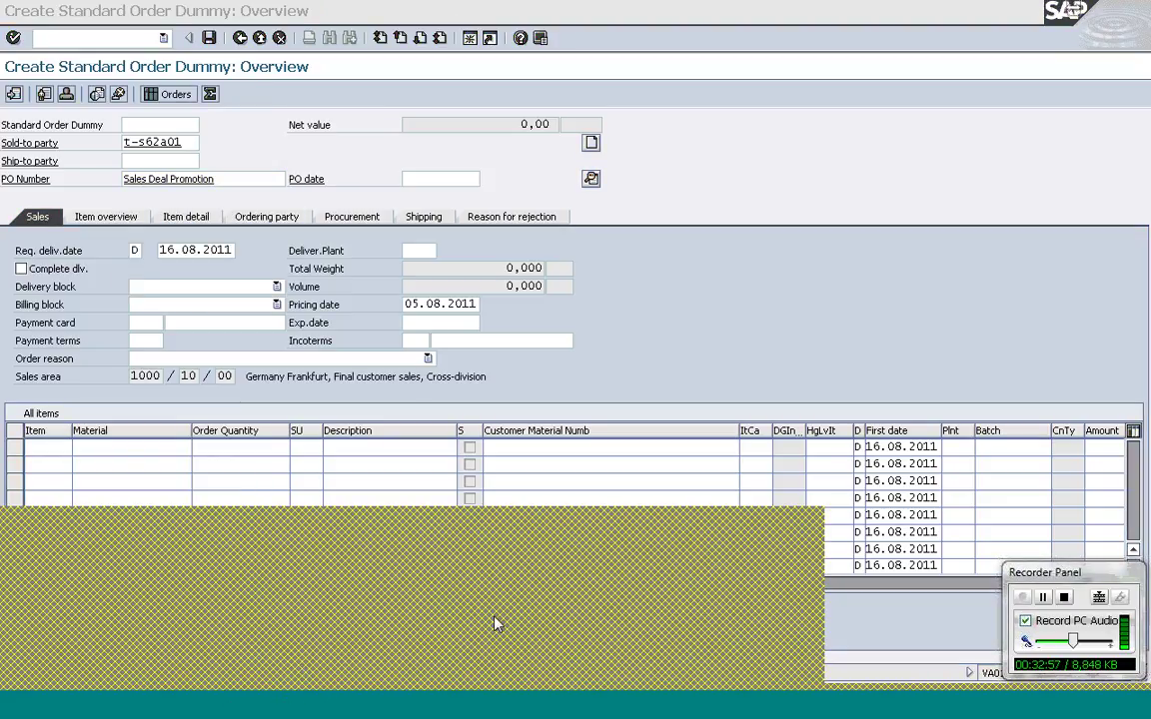
click(396, 620)
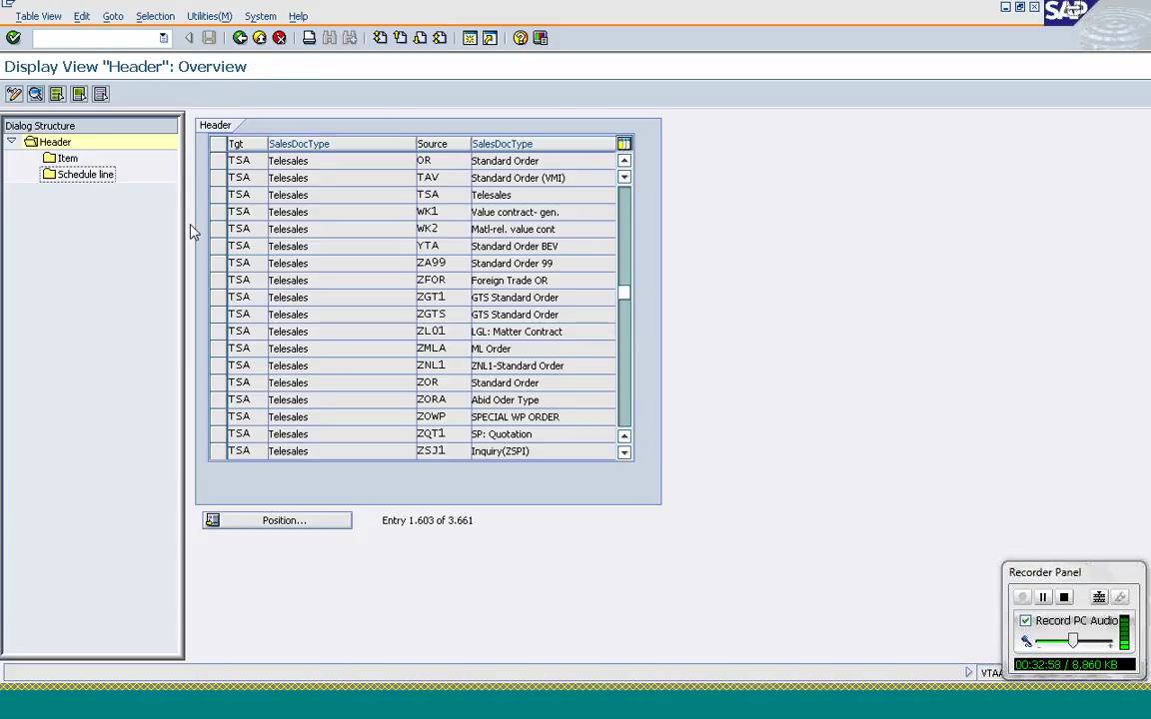
click(241, 38)
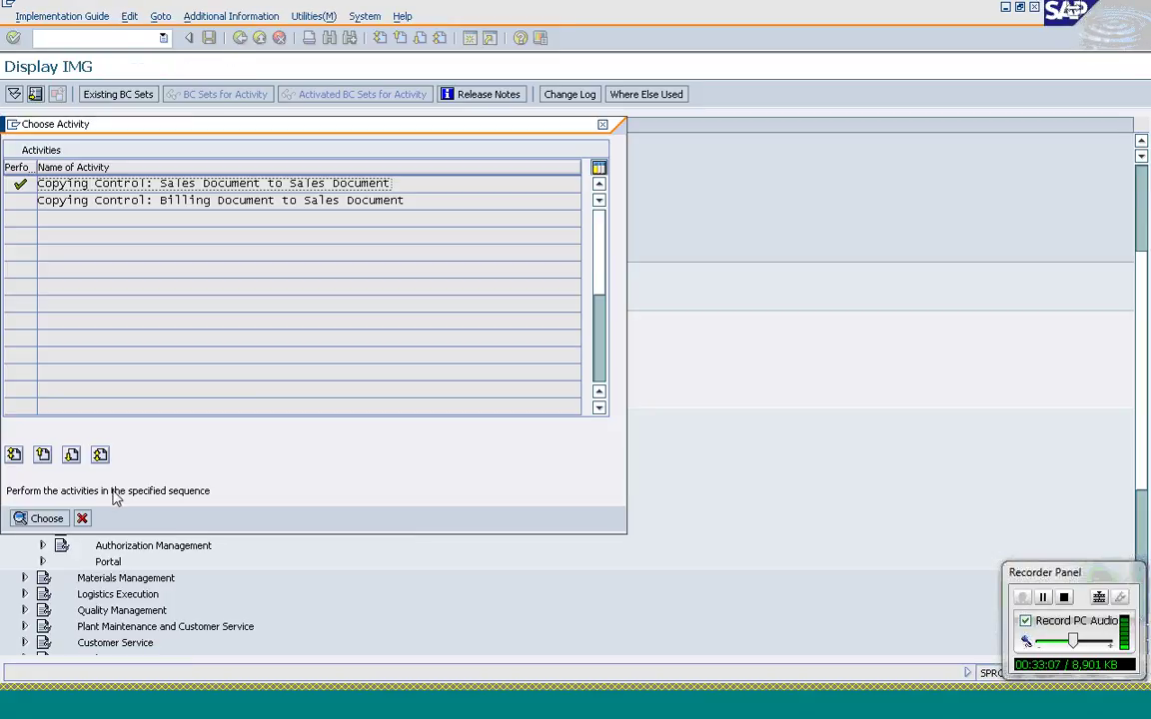
click(46, 517)
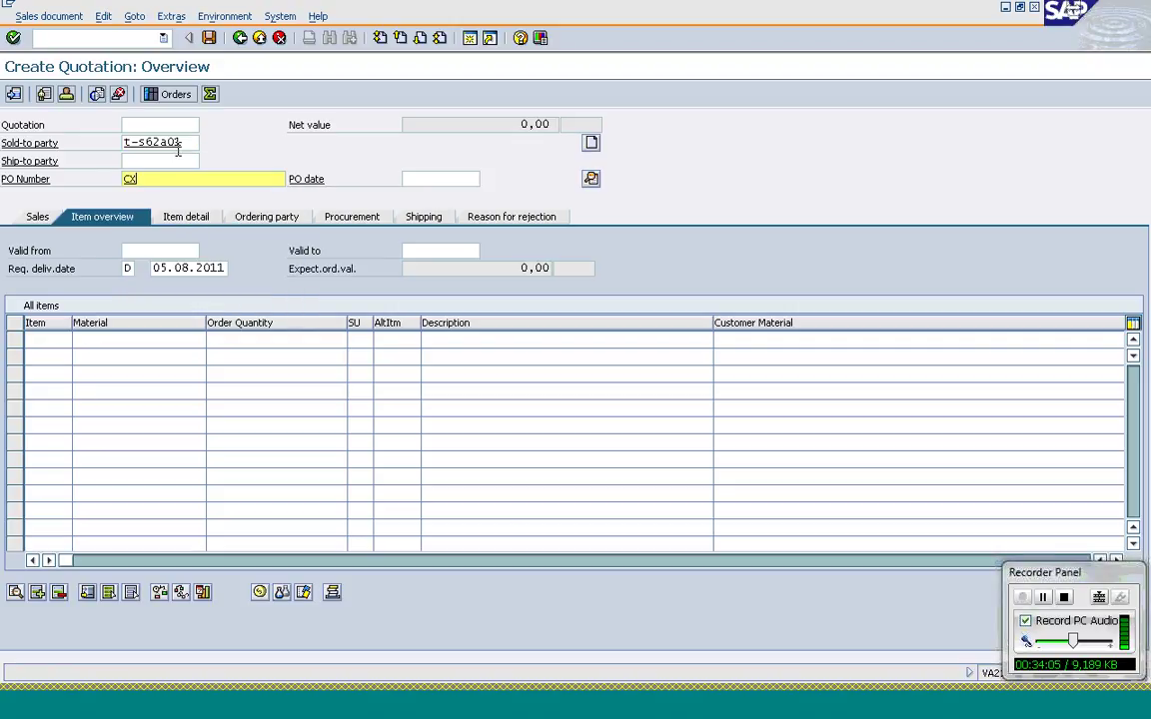
- Set the new quotation's PO number to Copy Control and confirm the header data
key(BackSpace)
text(opy Control)
key(Return)
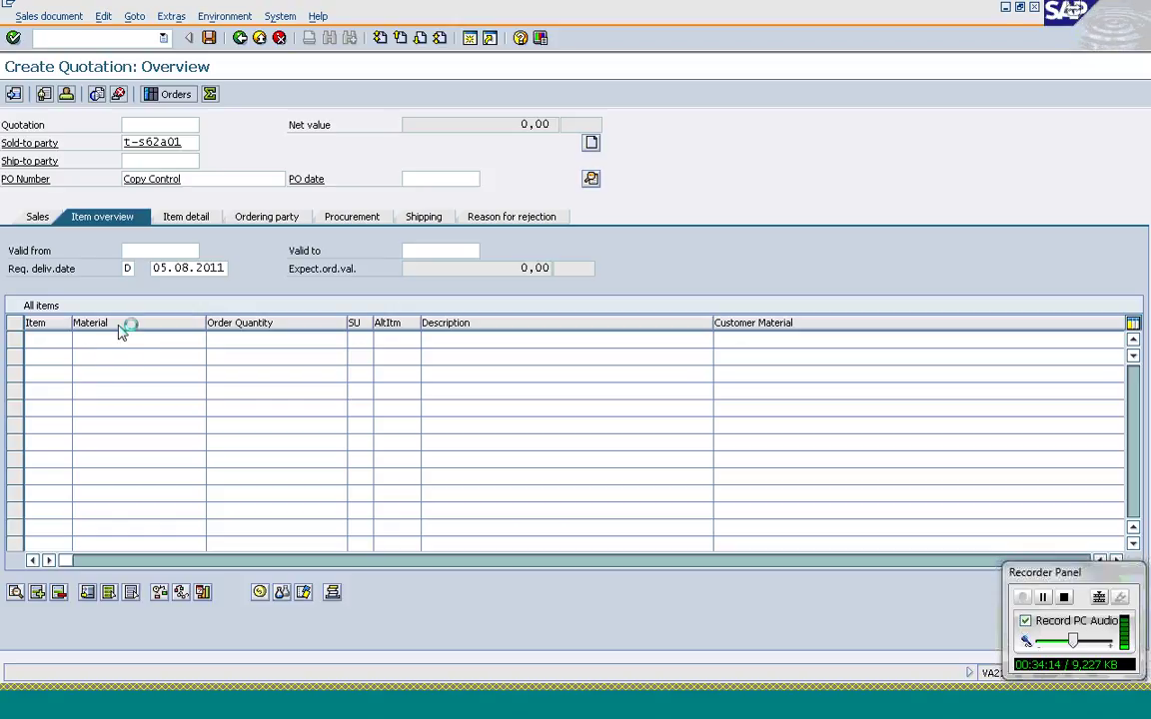
- Set the quotation's validity from 05.08.2011 to 12.08.2011
click(424, 250)
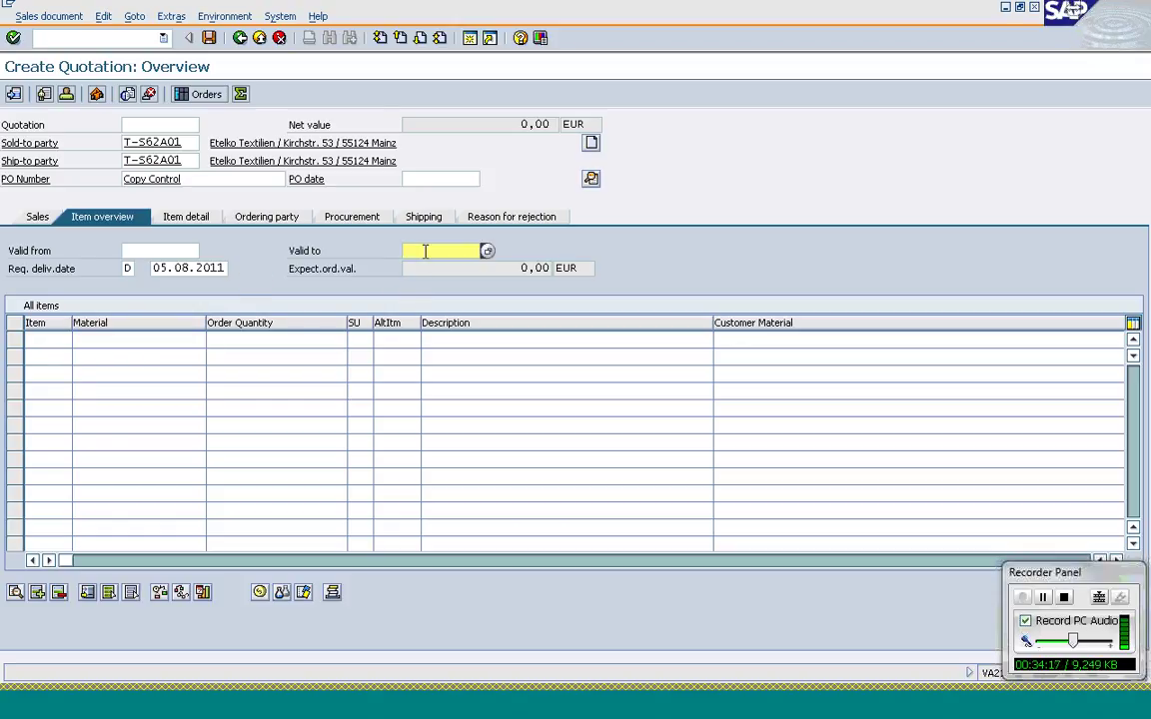
text(12.08.2011)
click(162, 252)
text(0)
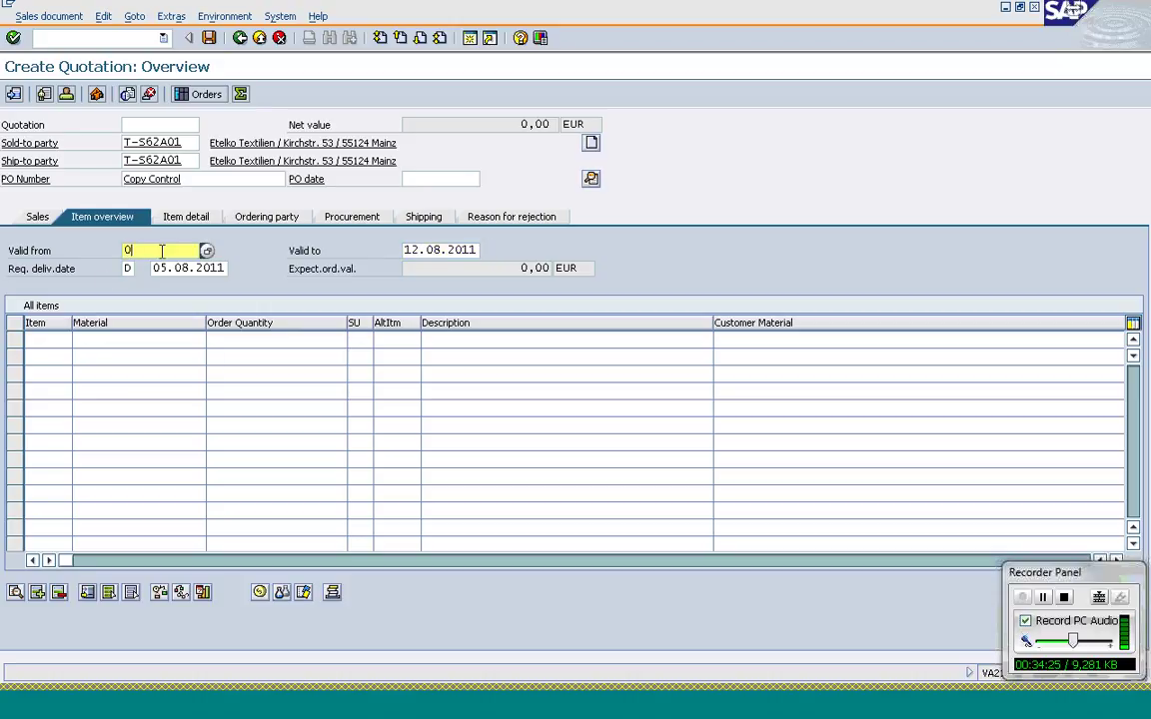
text(5.1)
text(8.1)
text(011)
key(Return)
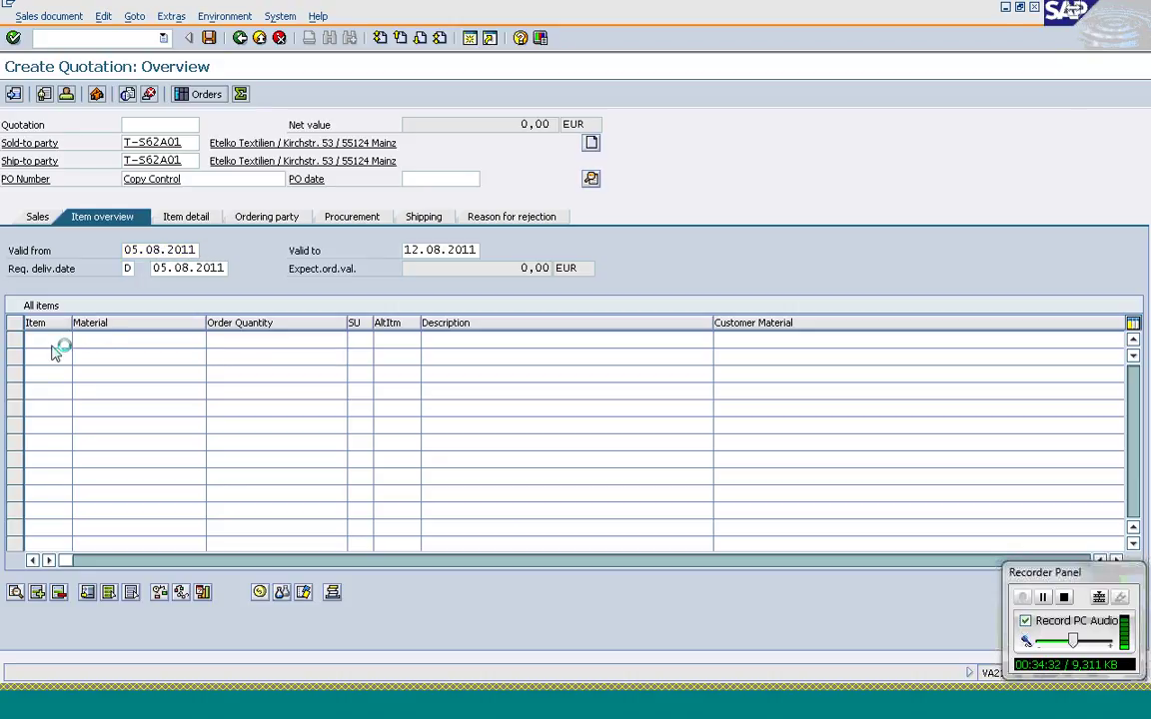
- Add material T-AT101 with an order quantity of 10 to the quotation and save it
click(109, 342)
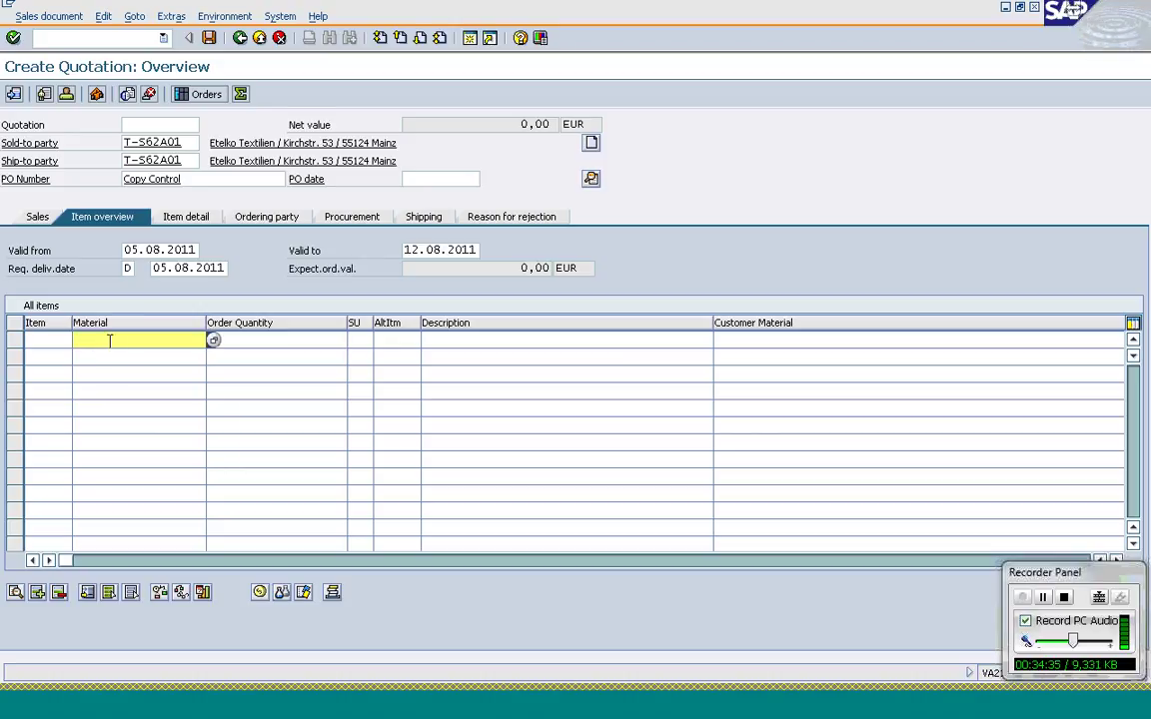
text(t-at101)
key(Tab)
text(10)
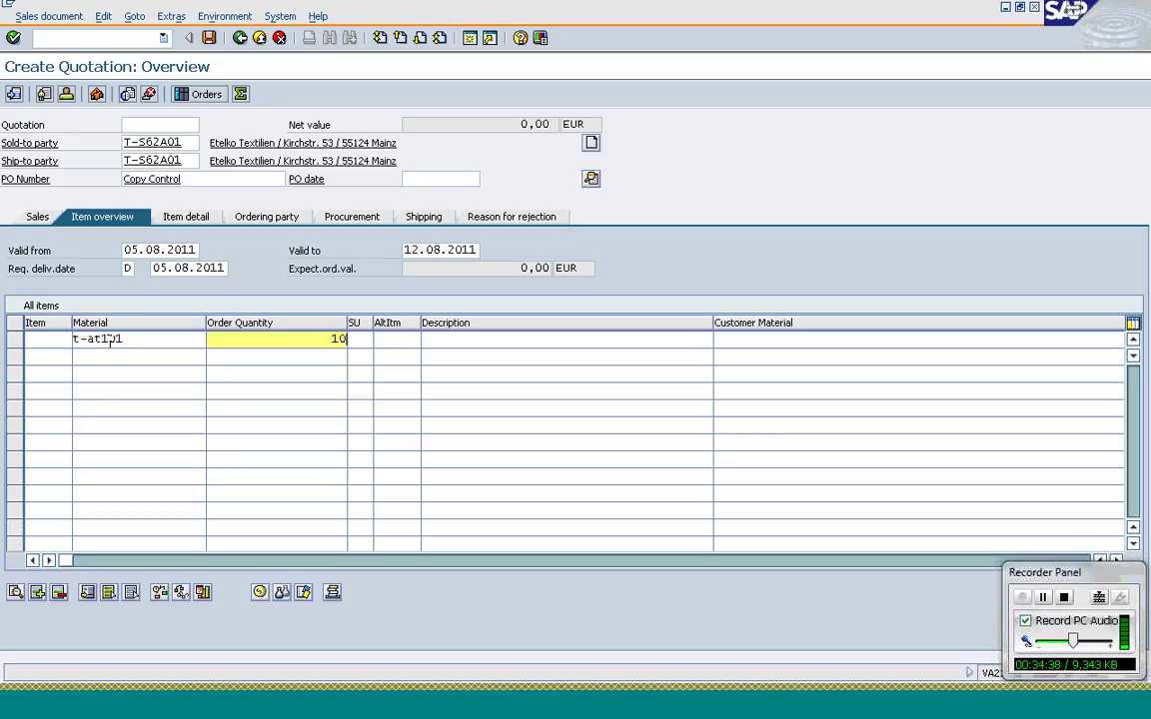
key(Return)
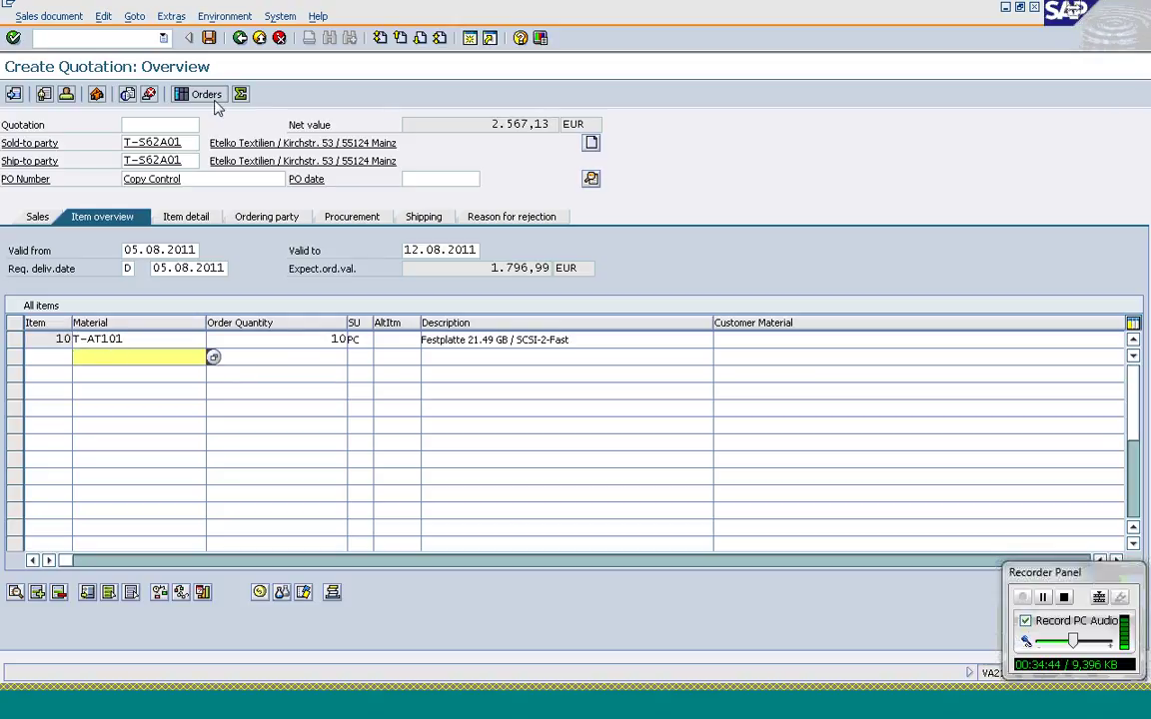
click(209, 38)
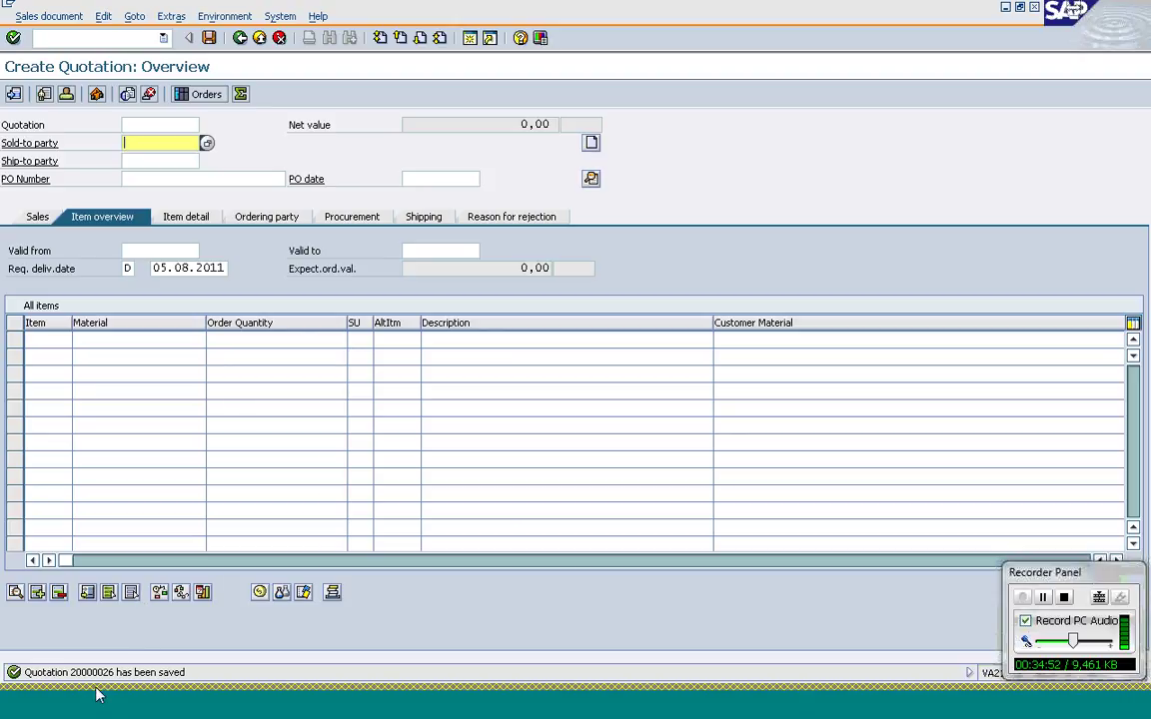
- Open the details of the quotation's save message to obtain the new quotation number
click(101, 675)
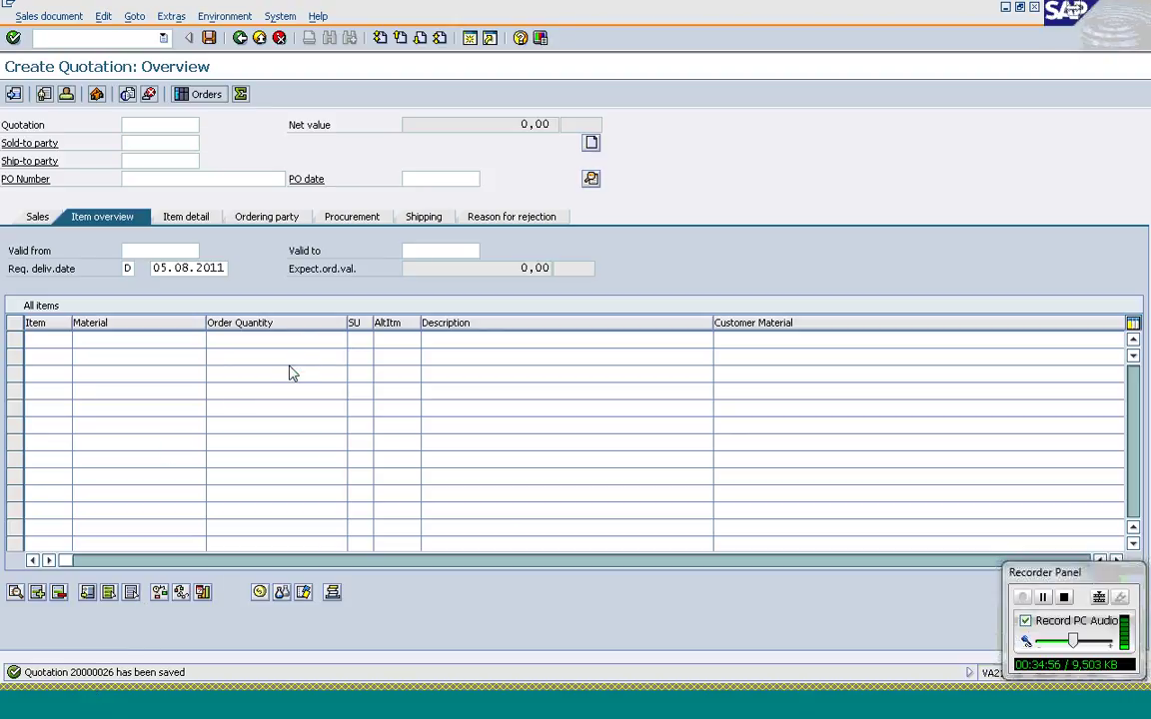
key(F1)
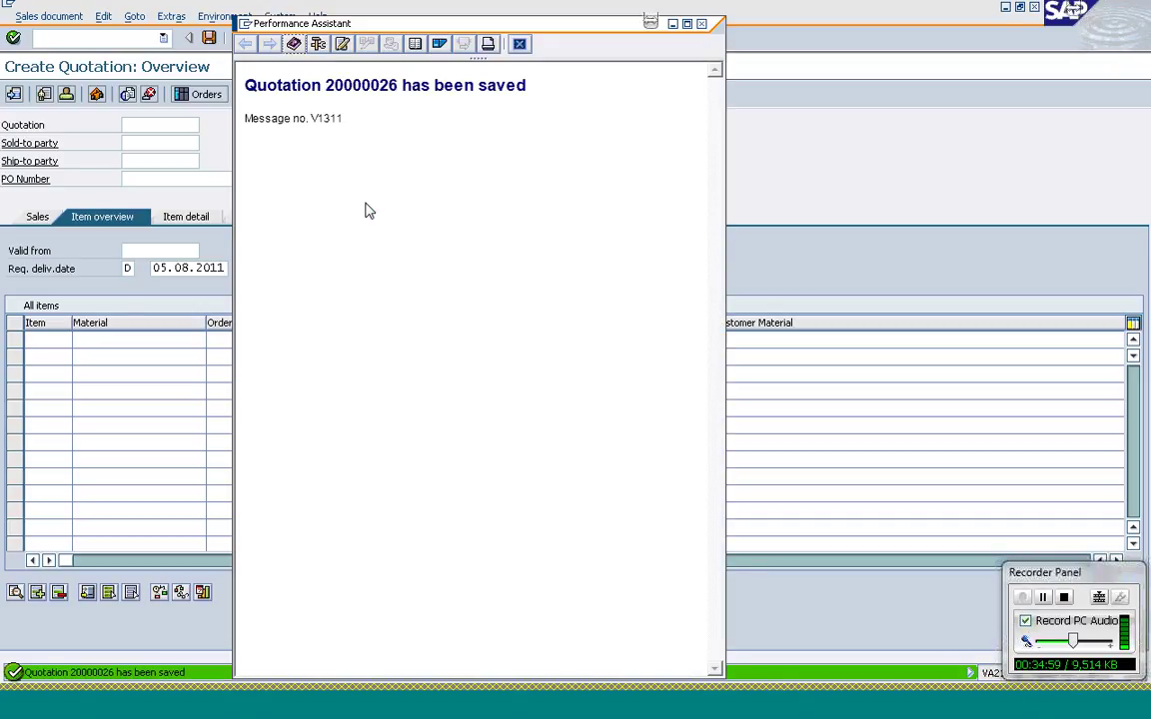
double_click(322, 67)
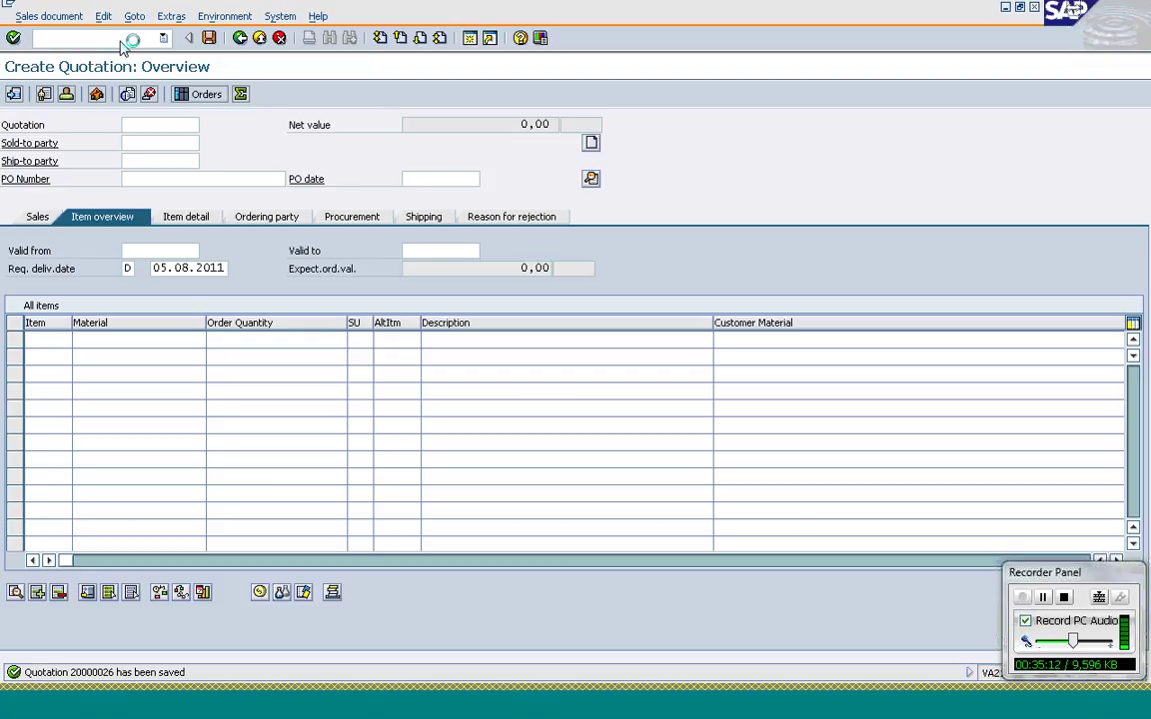
- Leave quotation creation and start the Create Sales Order transaction
click(121, 40)
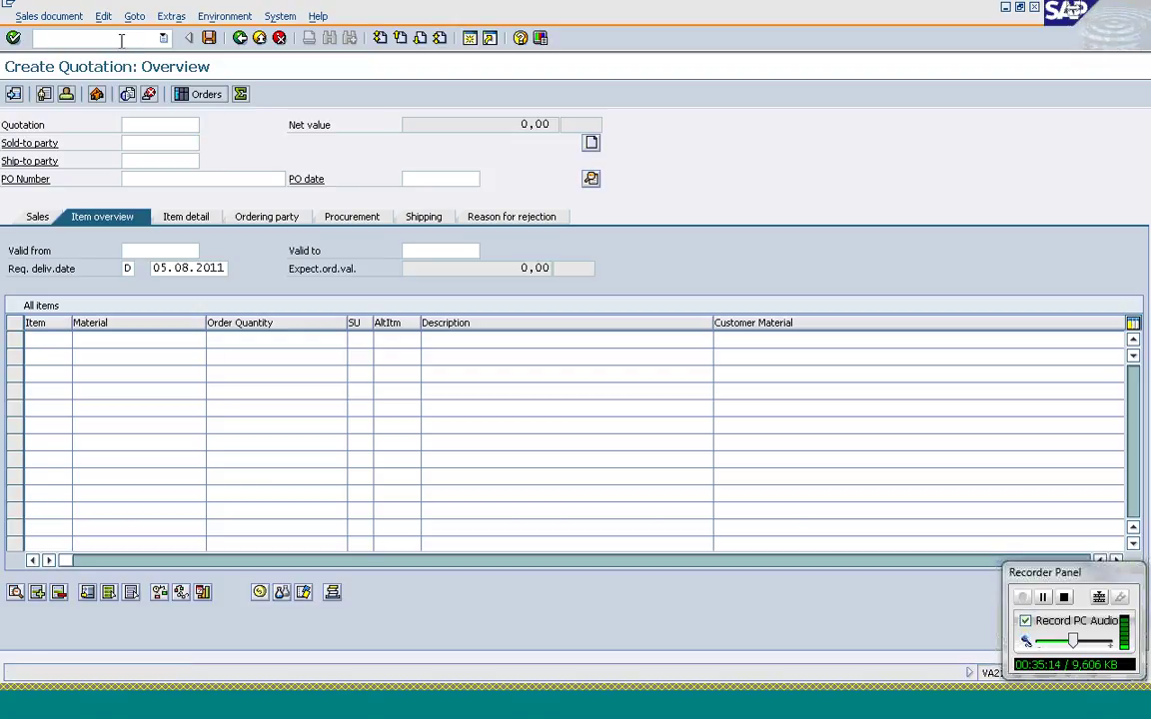
text(/n)
text(va21)
key(Return)
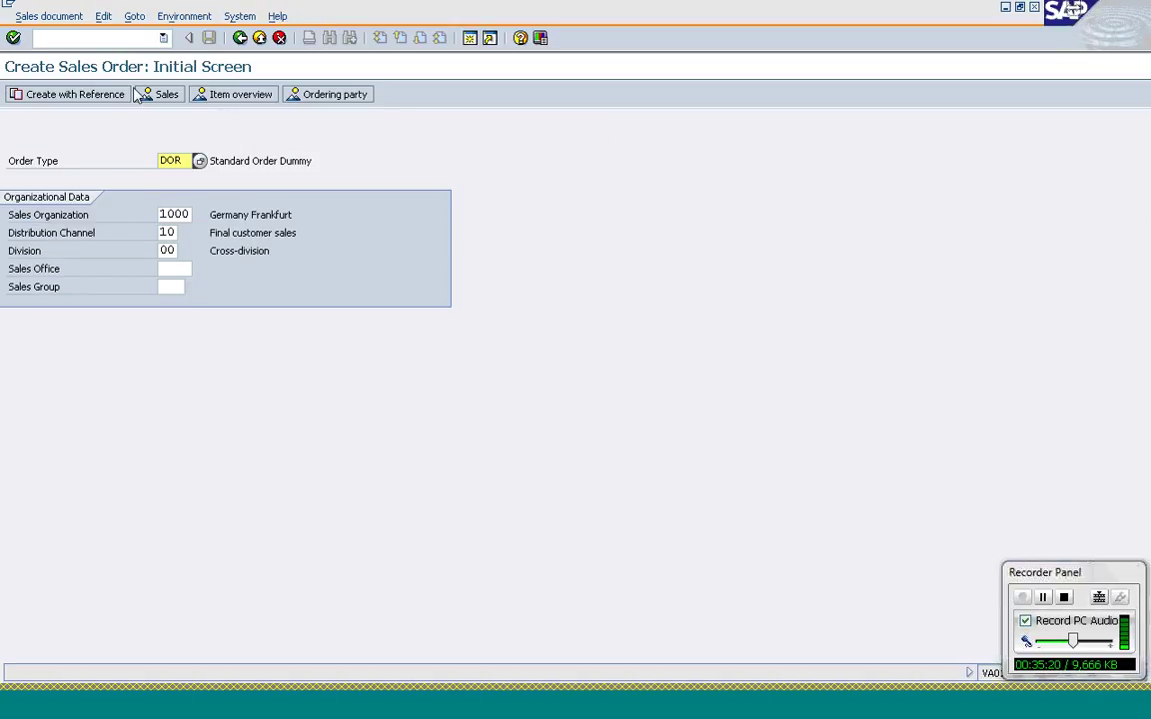
- Try to create a DOR sales order with reference to the saved quotation, and close the reference dialog
click(88, 95)
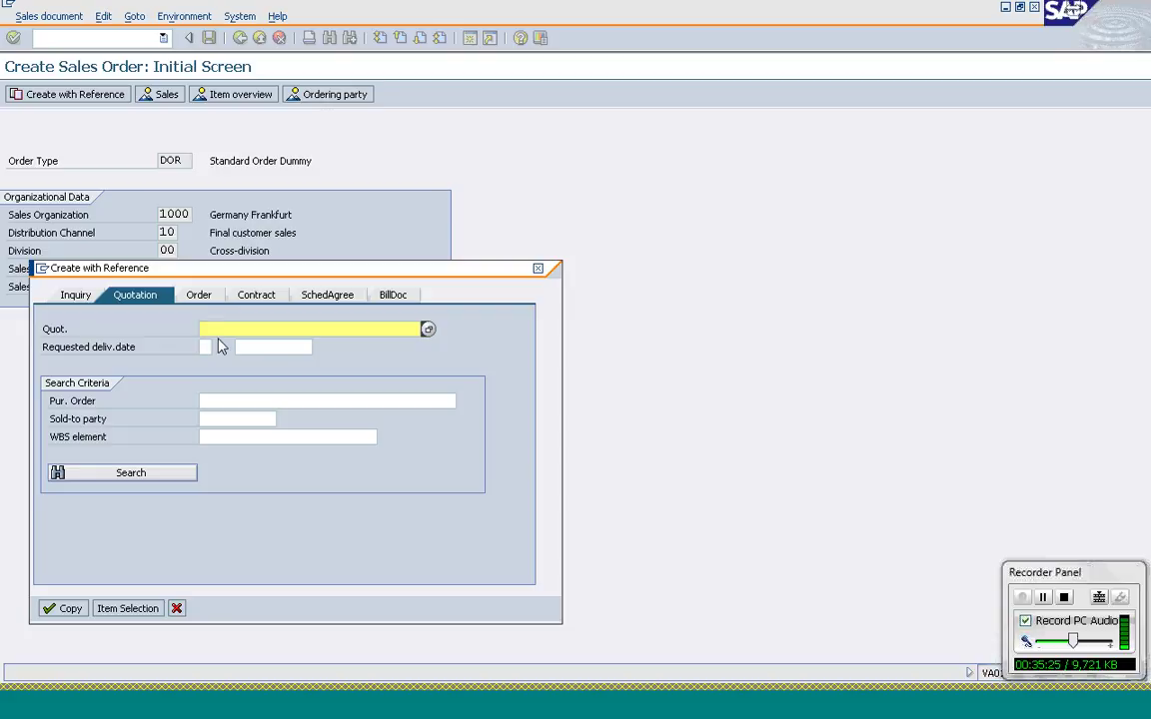
text(20000026)
key(Return)
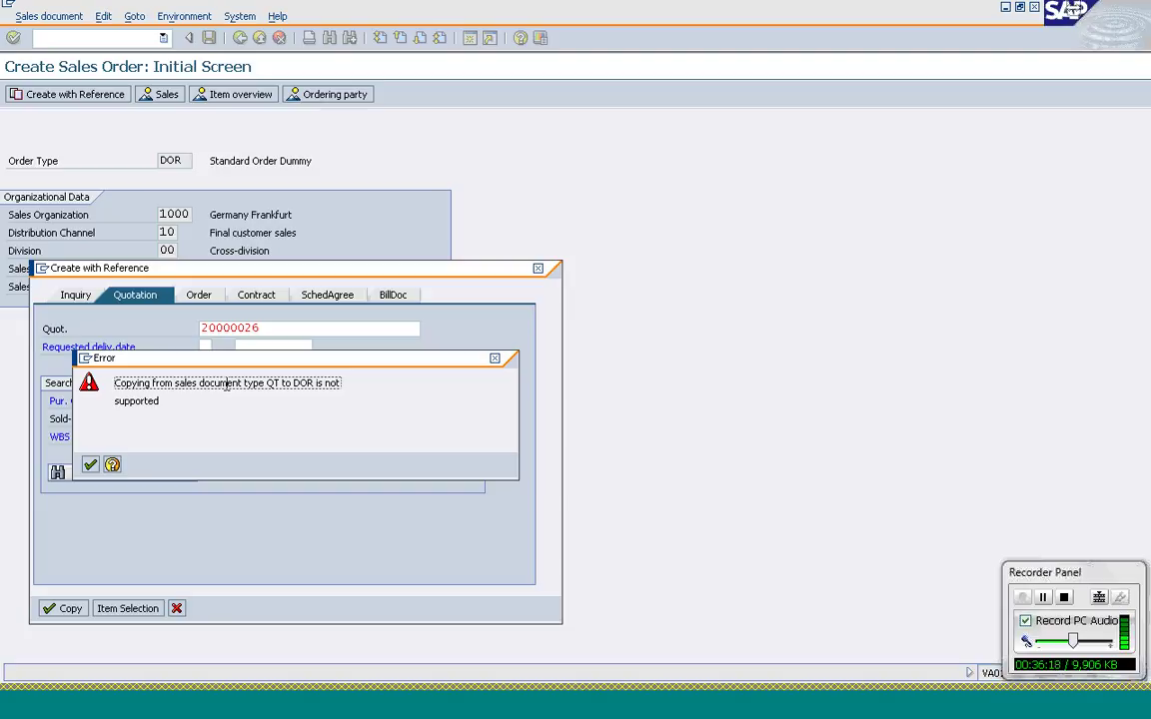
click(90, 467)
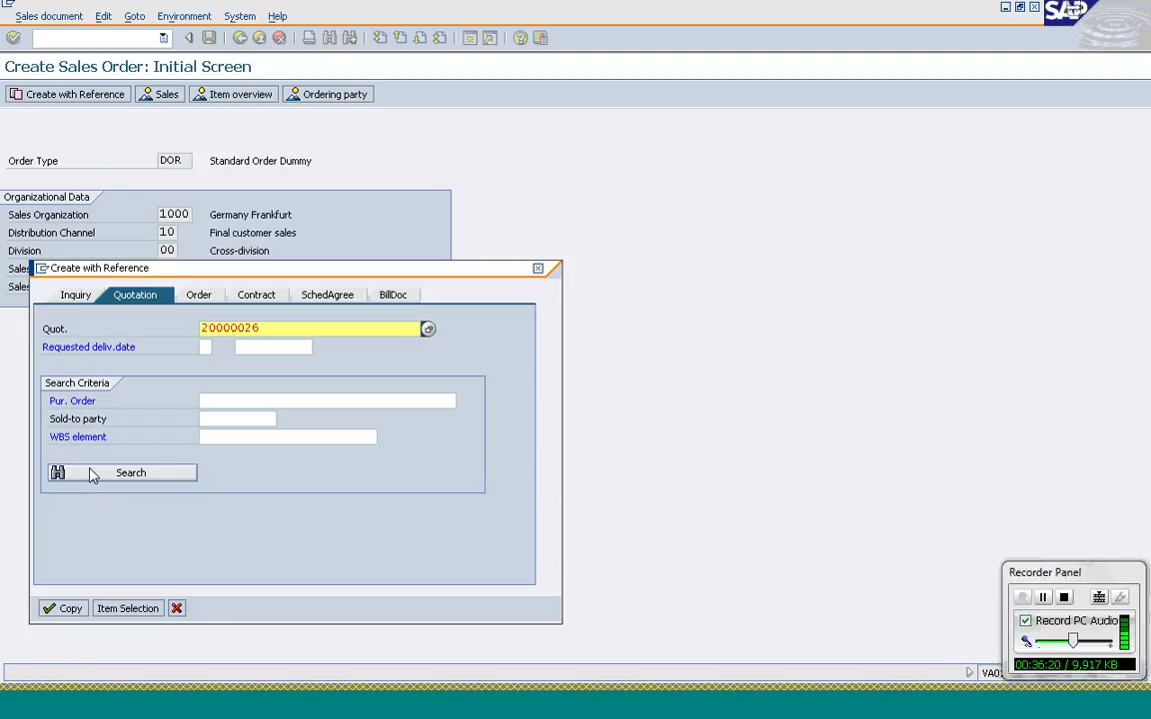
click(539, 271)
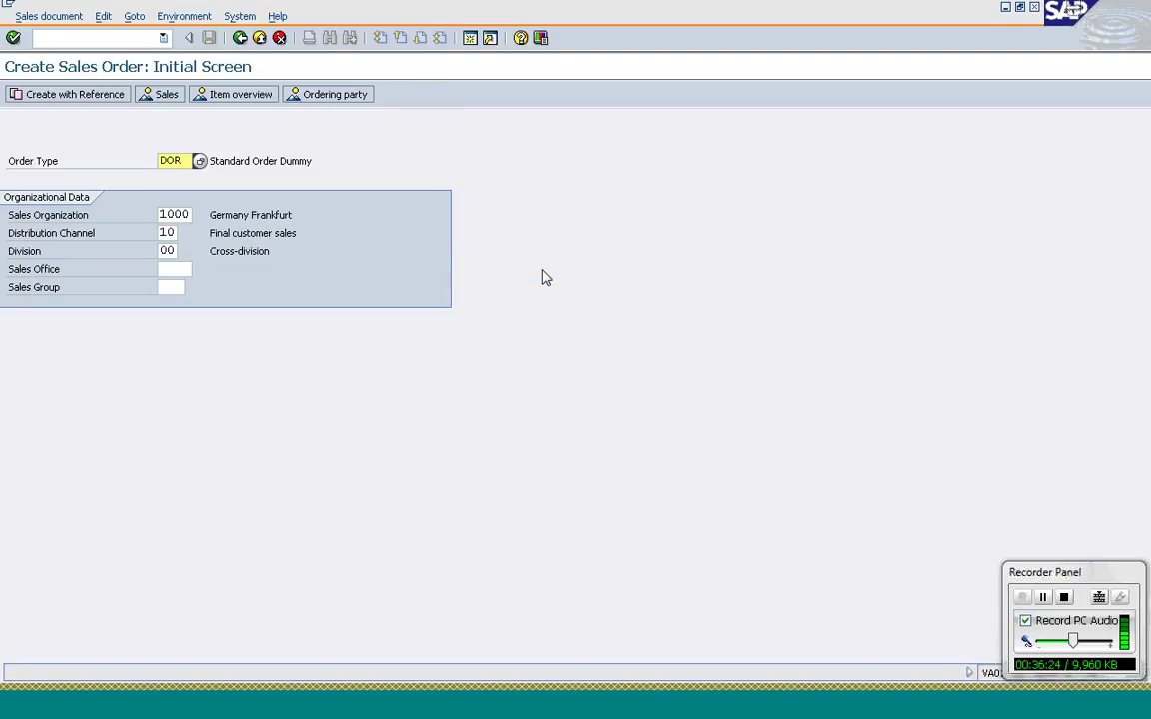
- Return to the copying control session and reopen the header overview in change mode
click(229, 352)
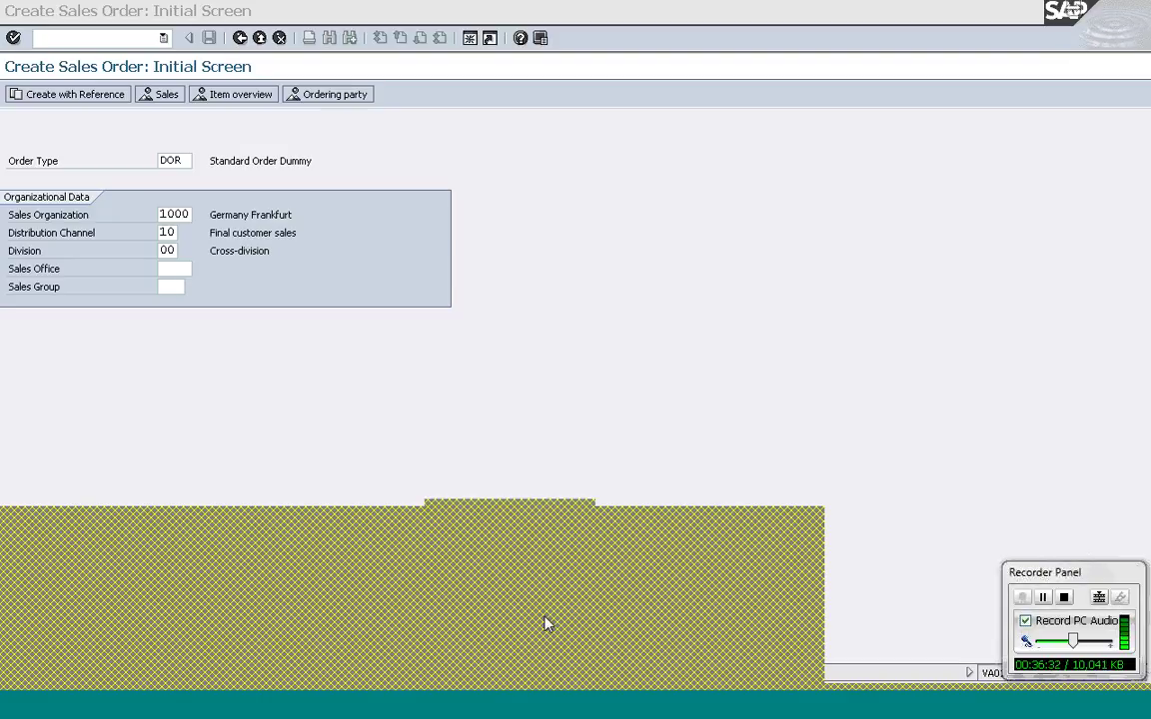
key(Return)
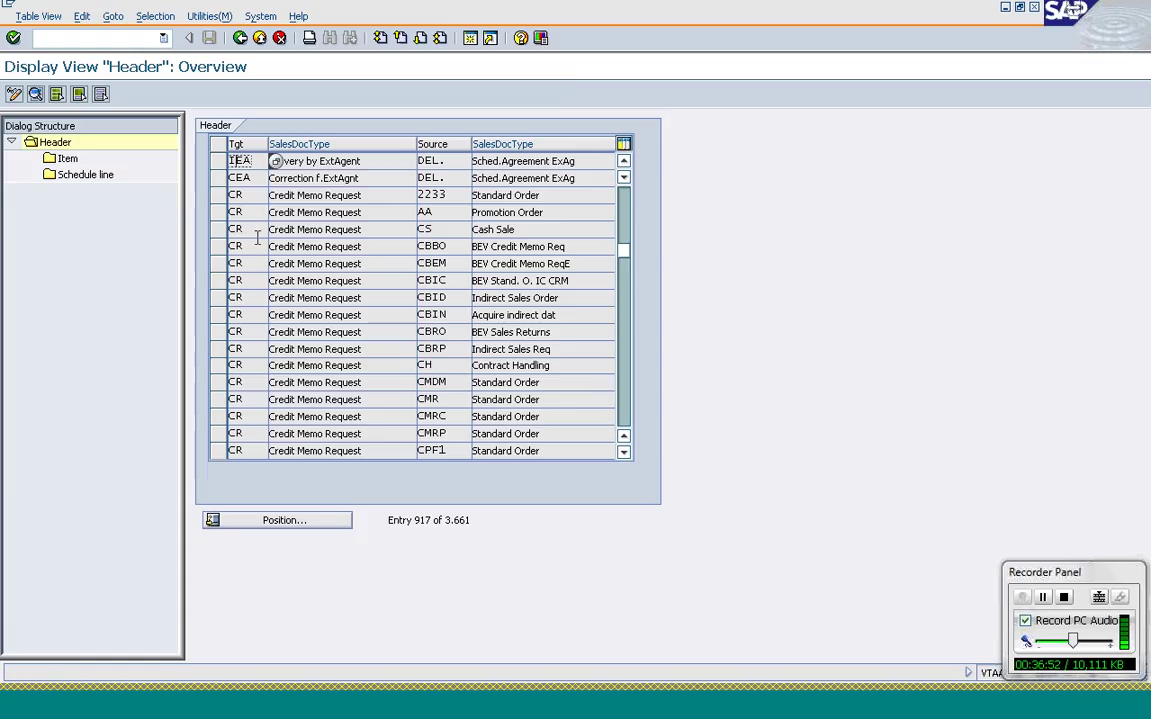
key(F3)
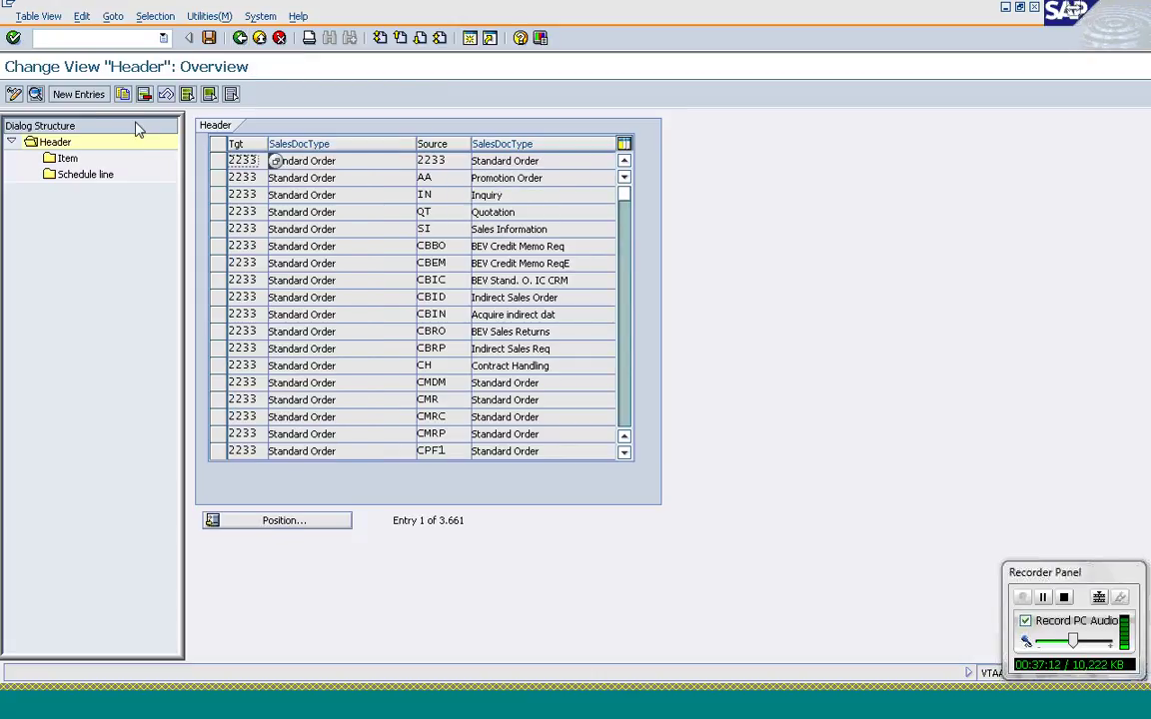
- Position the header copying control list on target document type OR and source type QT
click(265, 522)
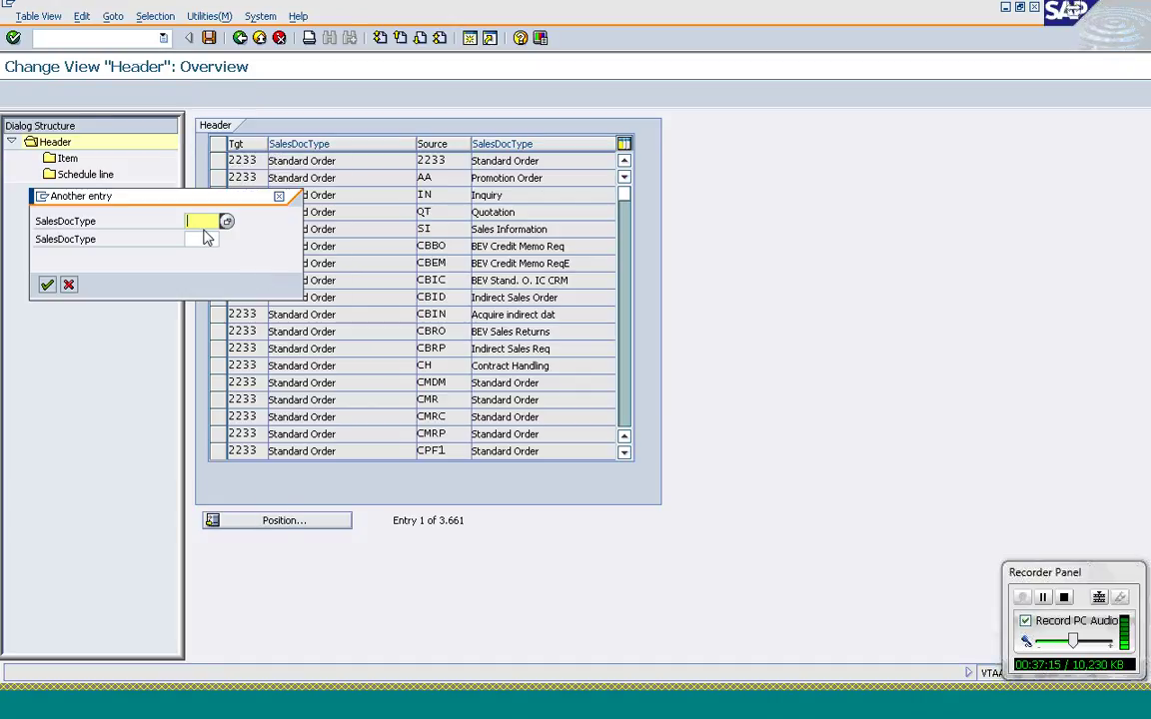
text(OR)
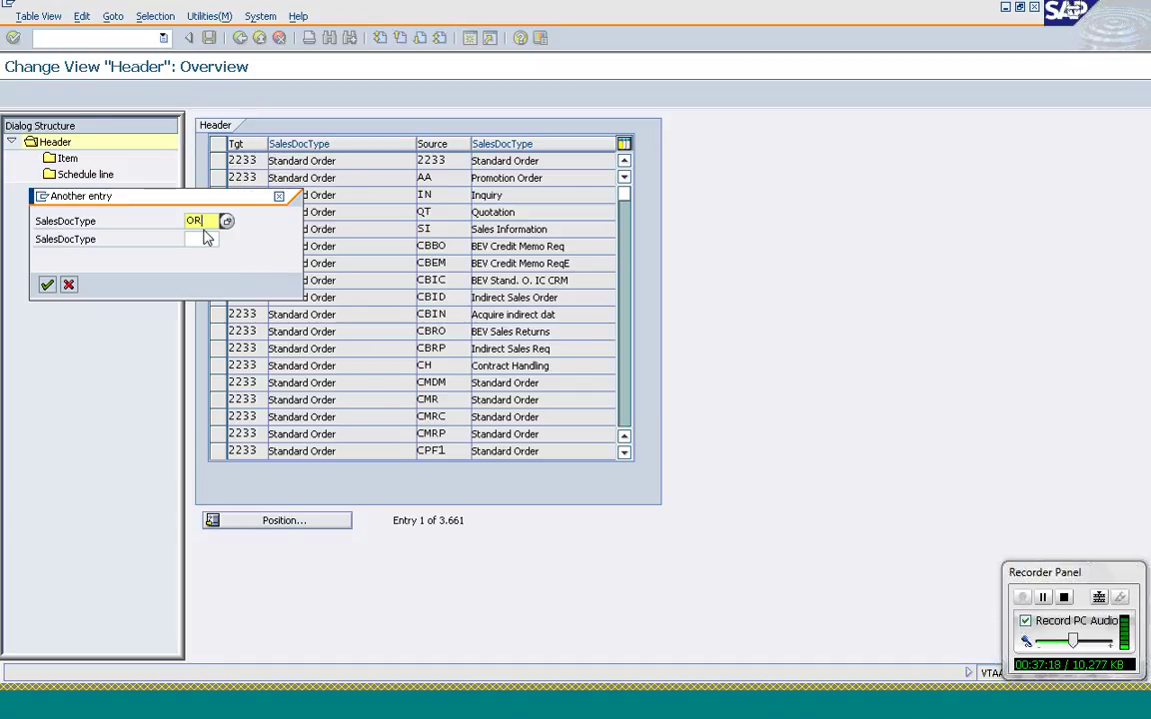
key(Tab)
text(QT)
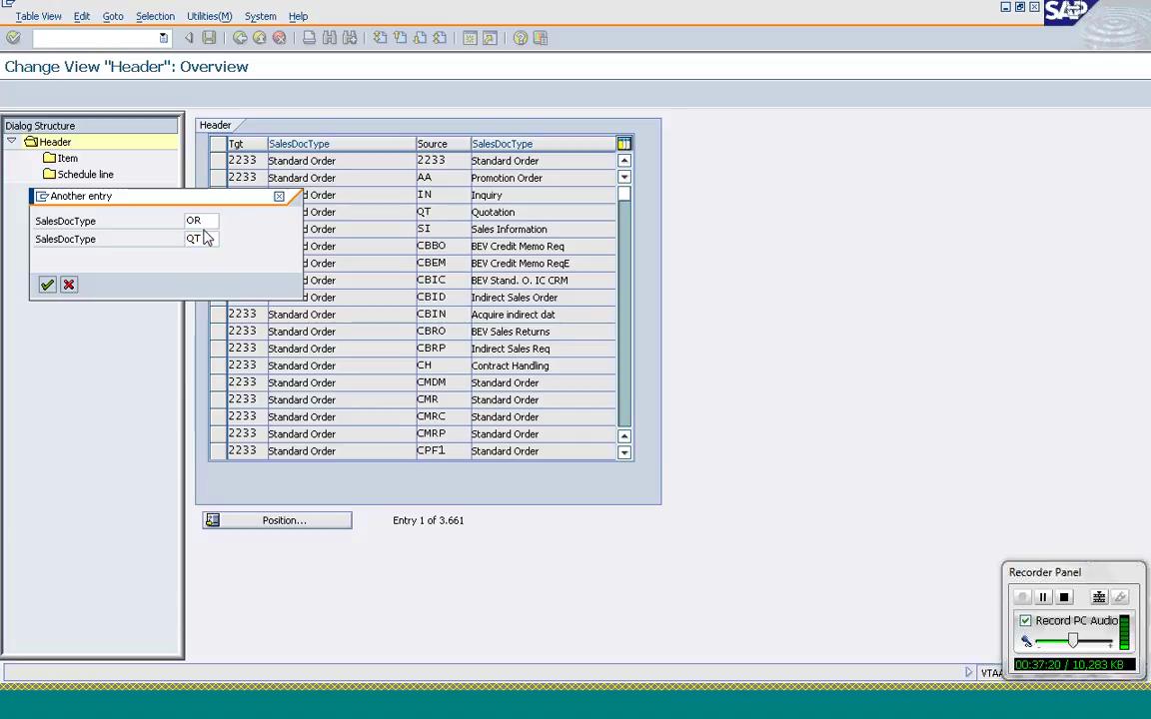
key(Return)
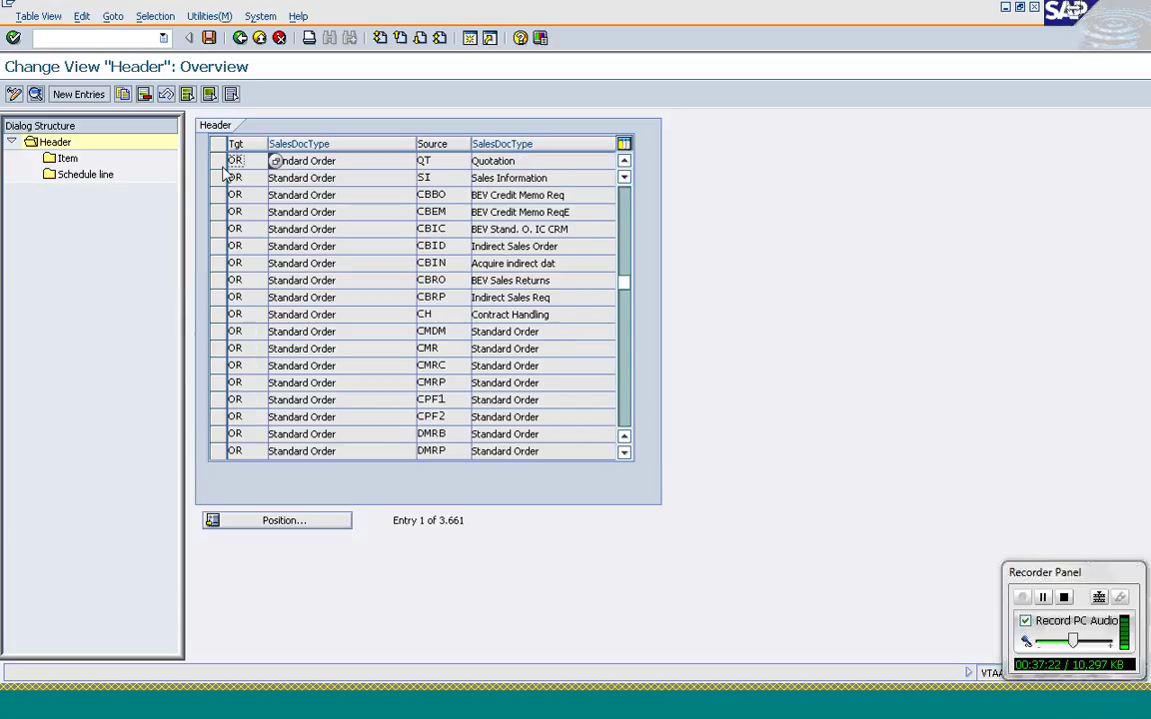
- Copy the OR from QT header entry to target document type DOR, including all dependent entries
click(218, 160)
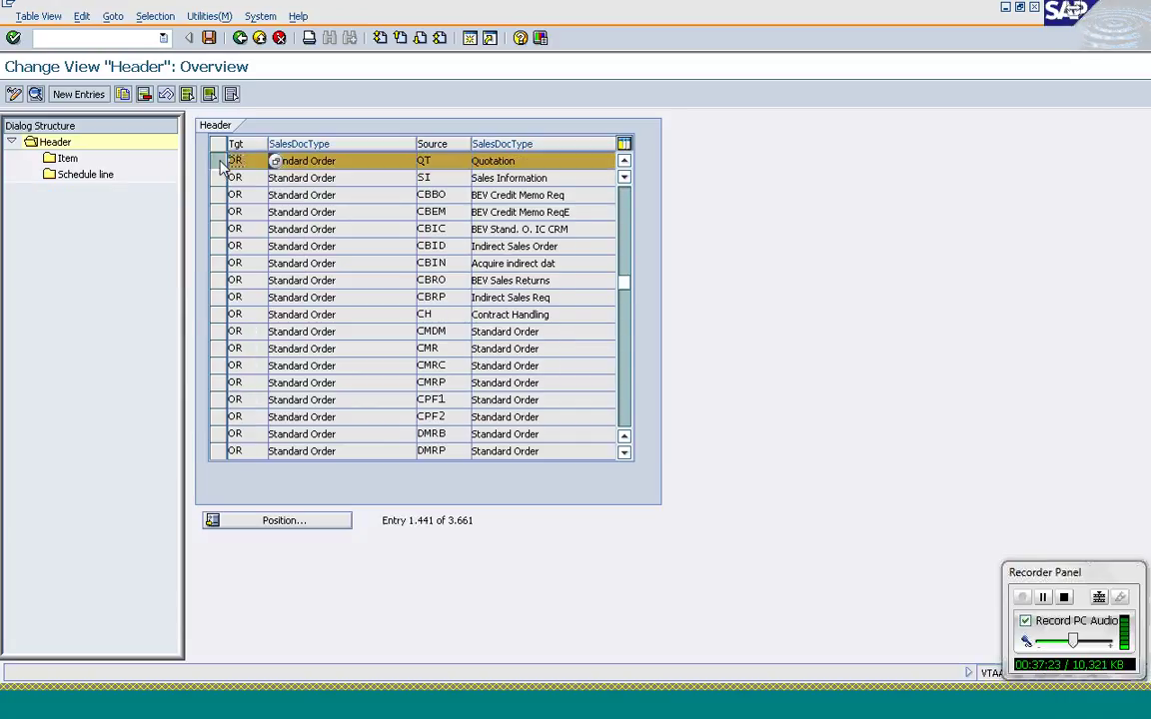
click(122, 96)
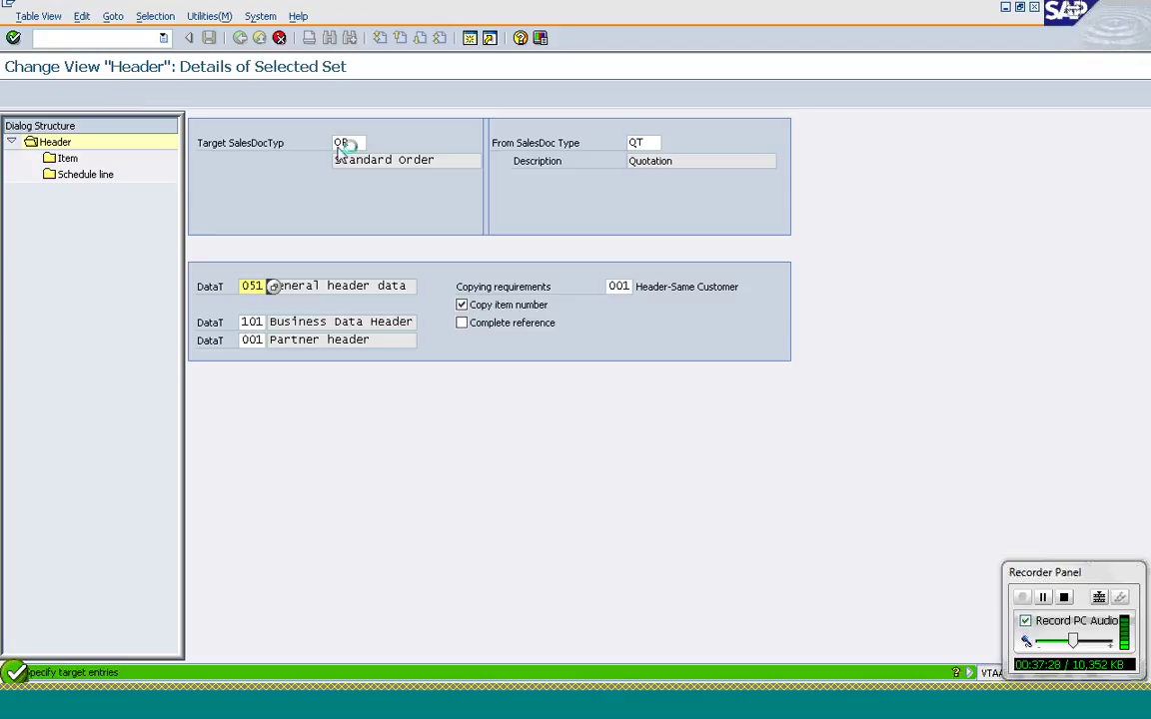
text(D)
key(Return)
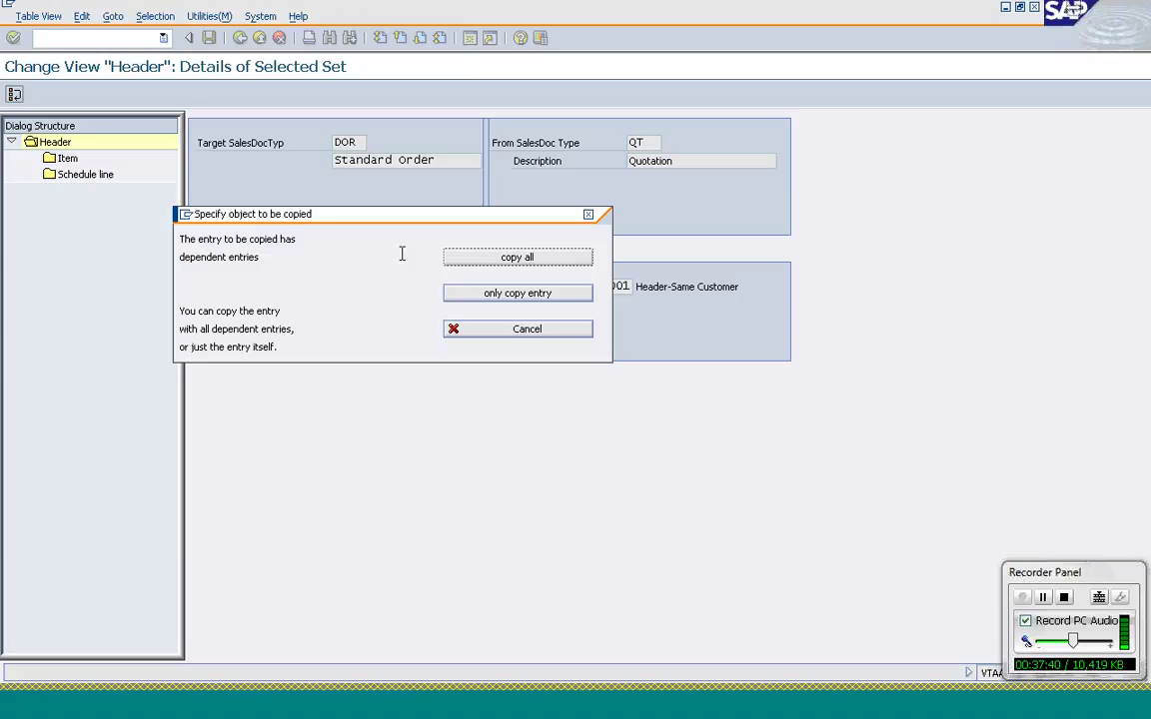
click(497, 260)
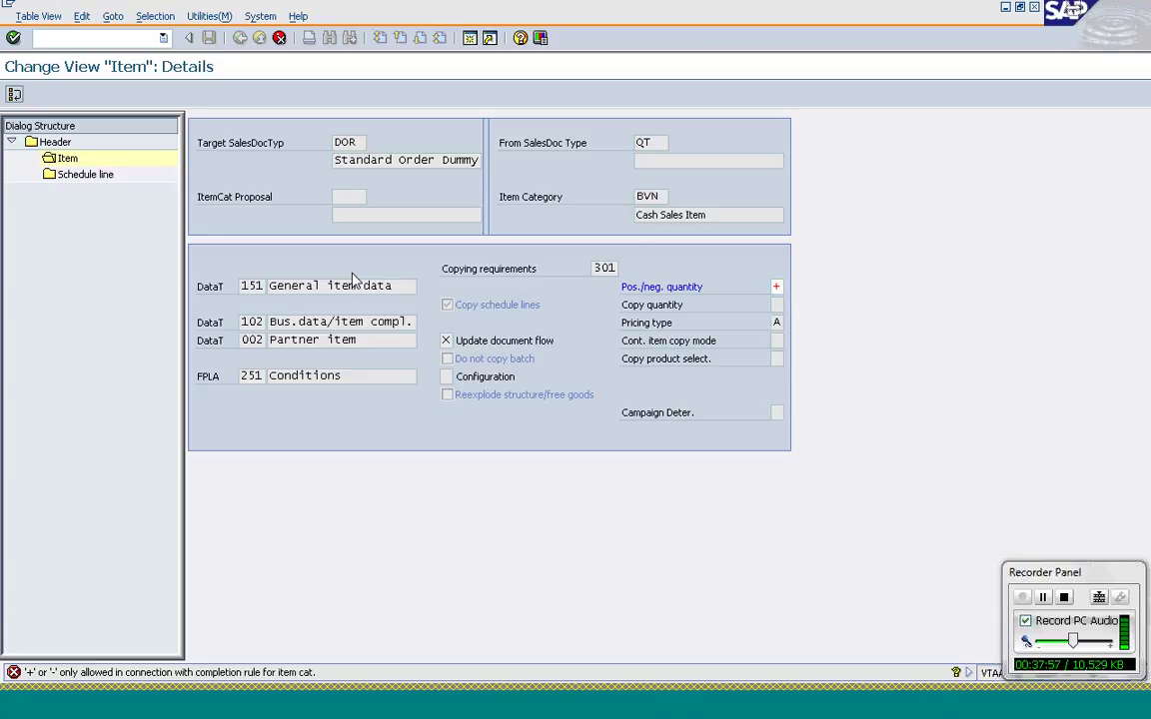
key(Return)
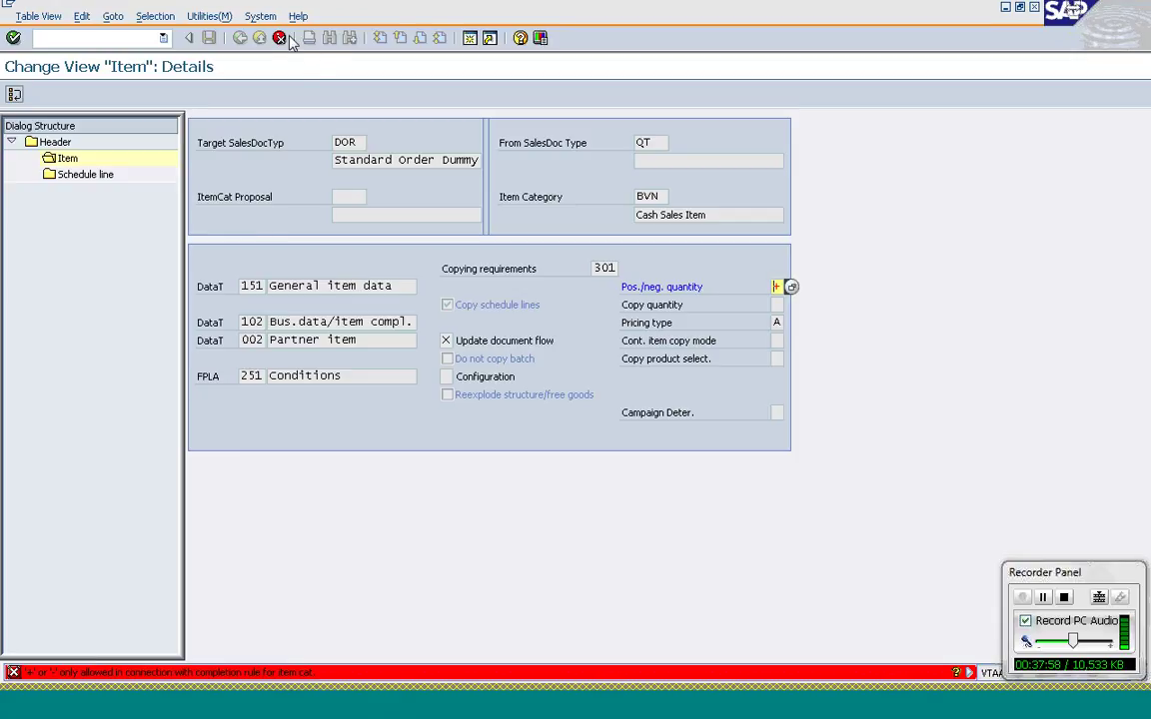
click(283, 38)
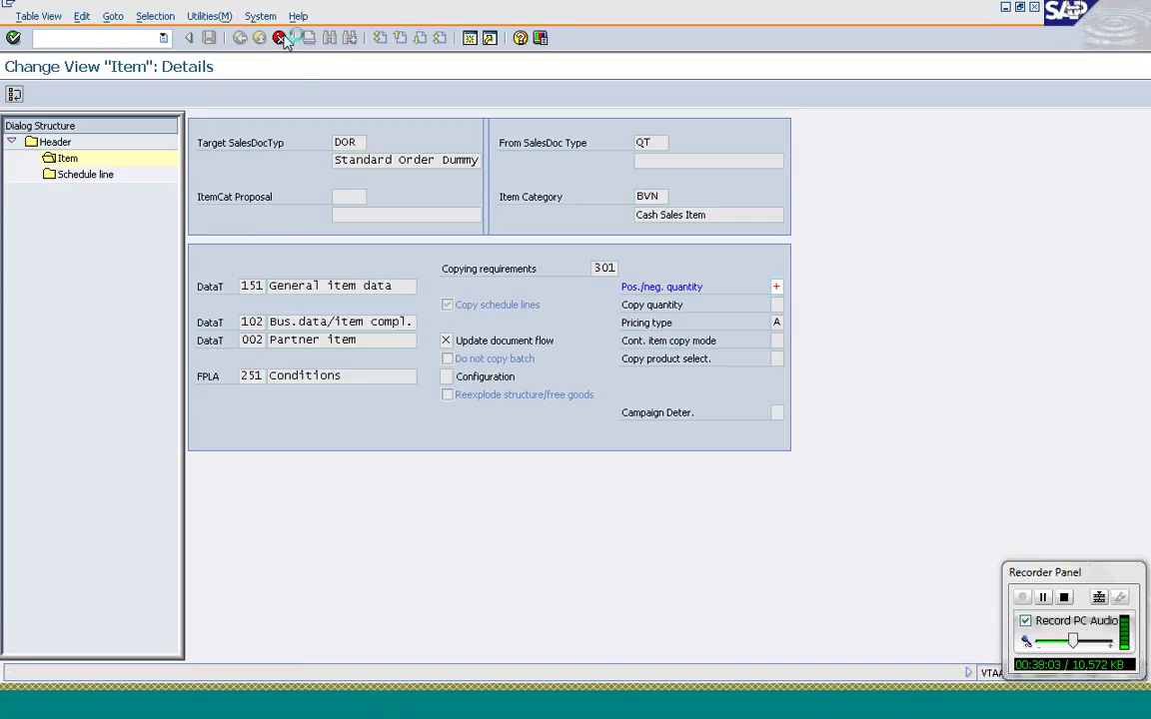
click(283, 38)
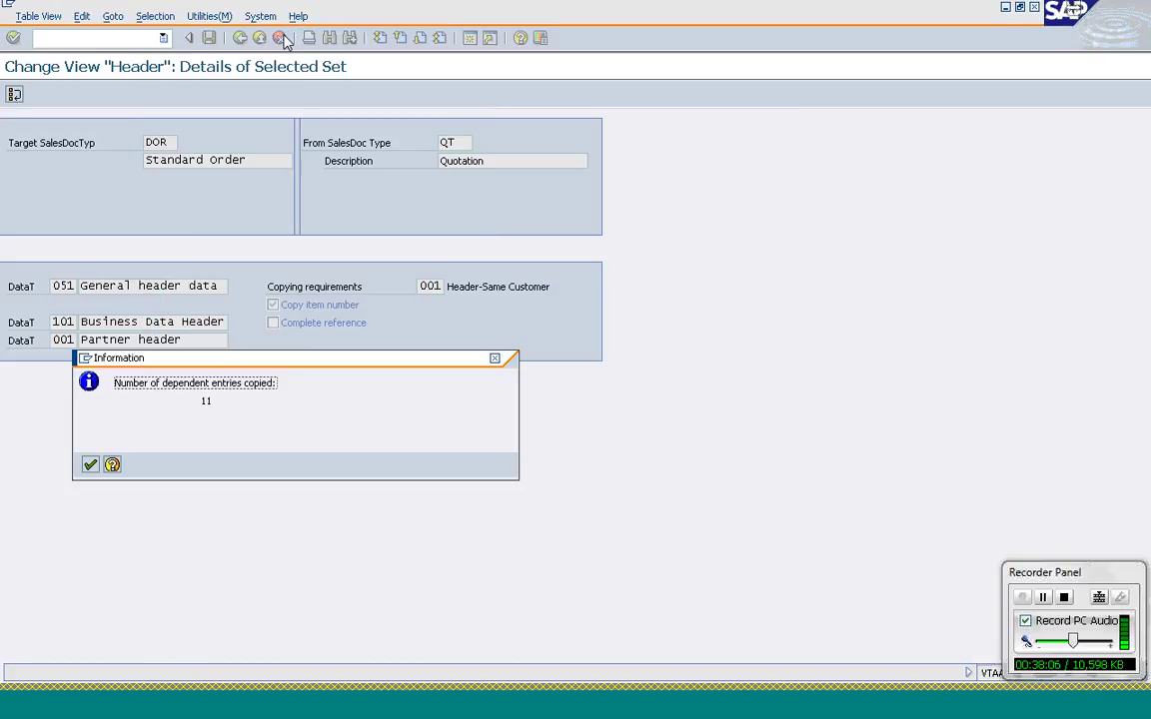
key(Return)
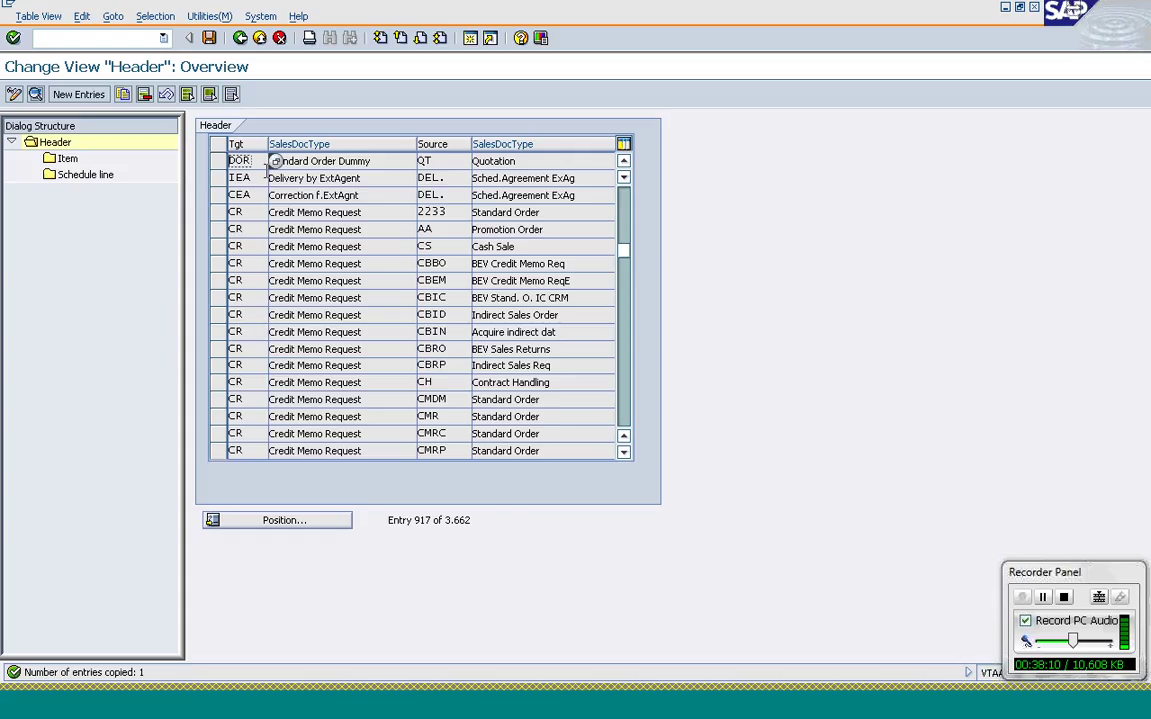
- Save the new DOR from QT copying control entry and leave the header overview
click(212, 162)
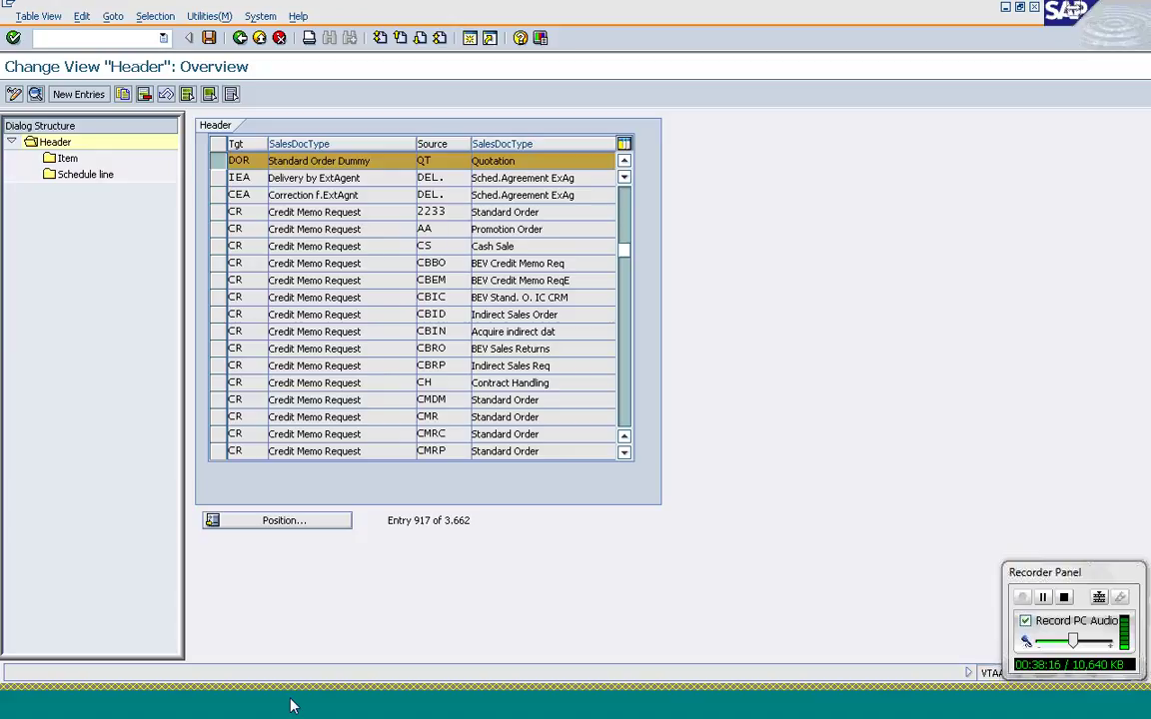
click(291, 706)
click(47, 267)
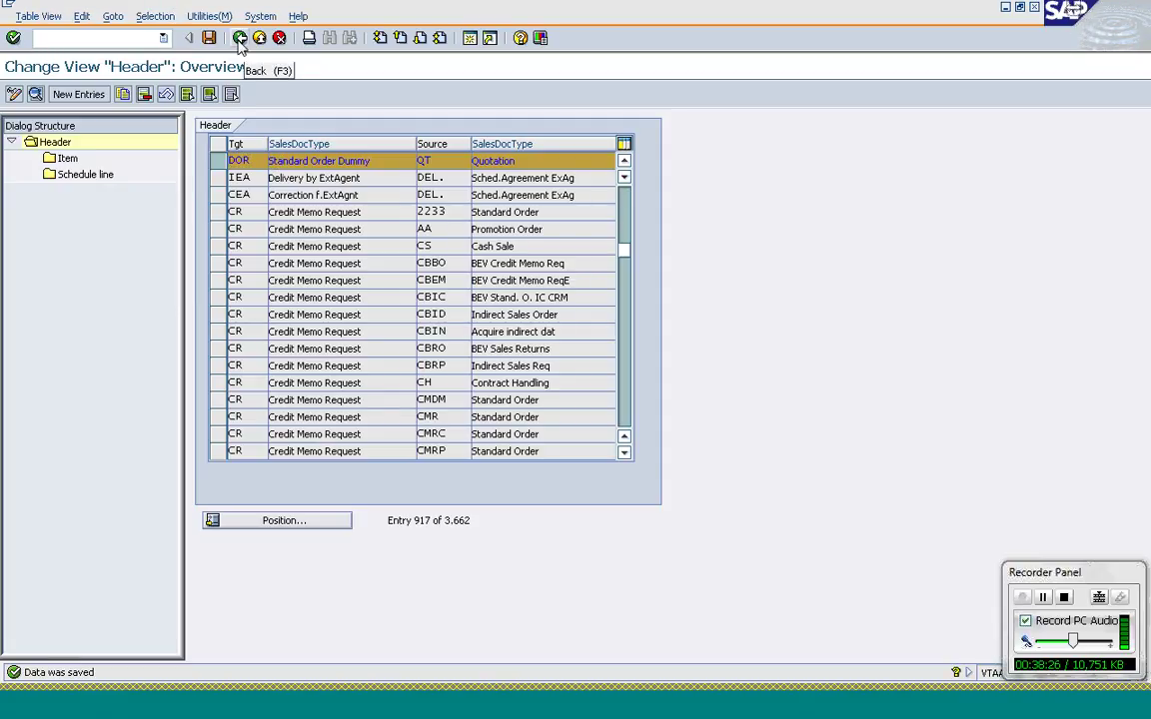
click(239, 40)
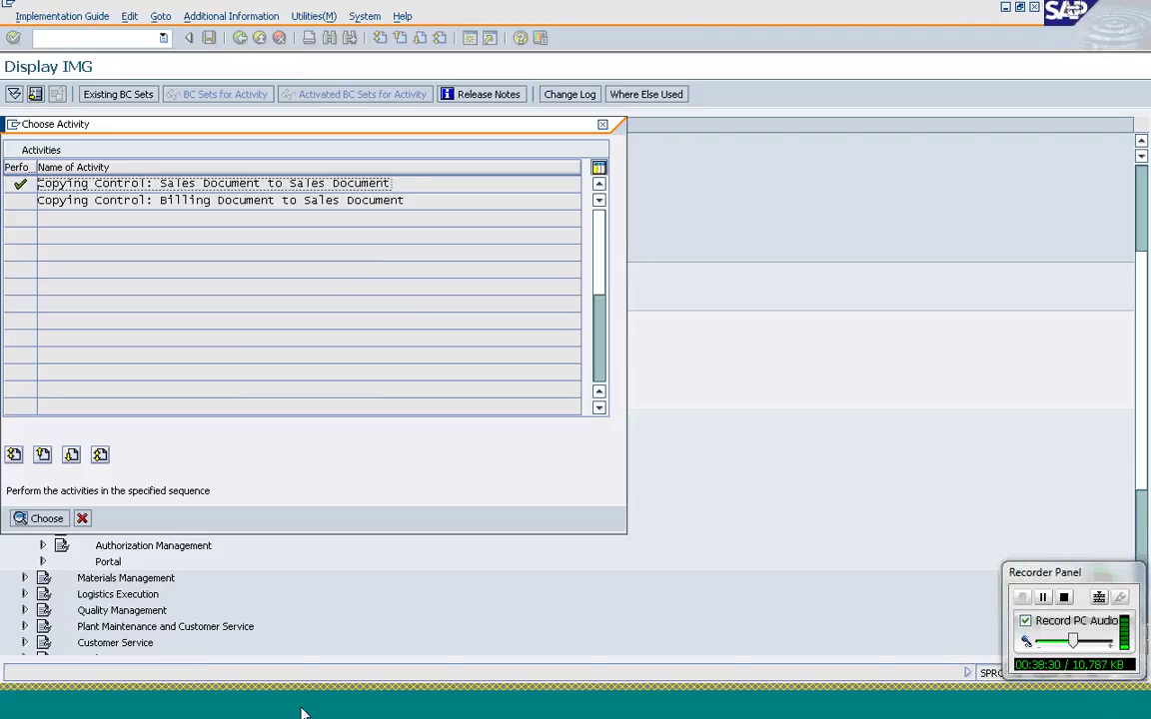
- Reopen the Create Sales Order transaction and create a DOR order by copying the saved quotation as reference
key(Escape)
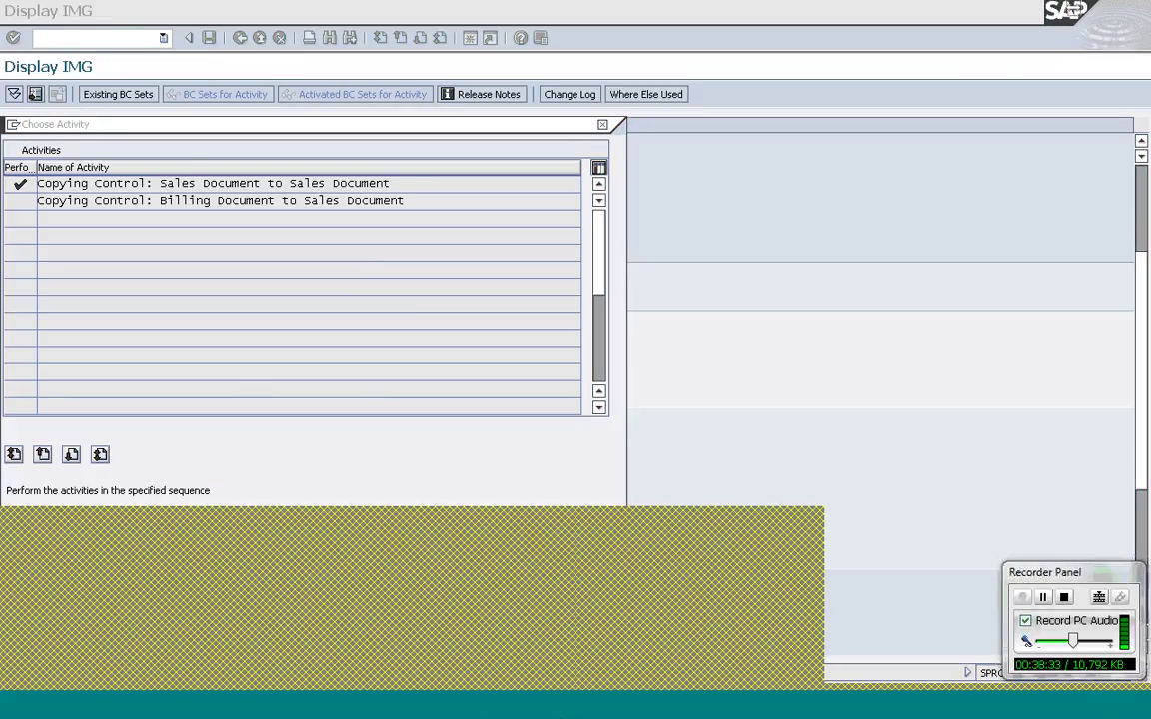
key(F3)
text(sm30)
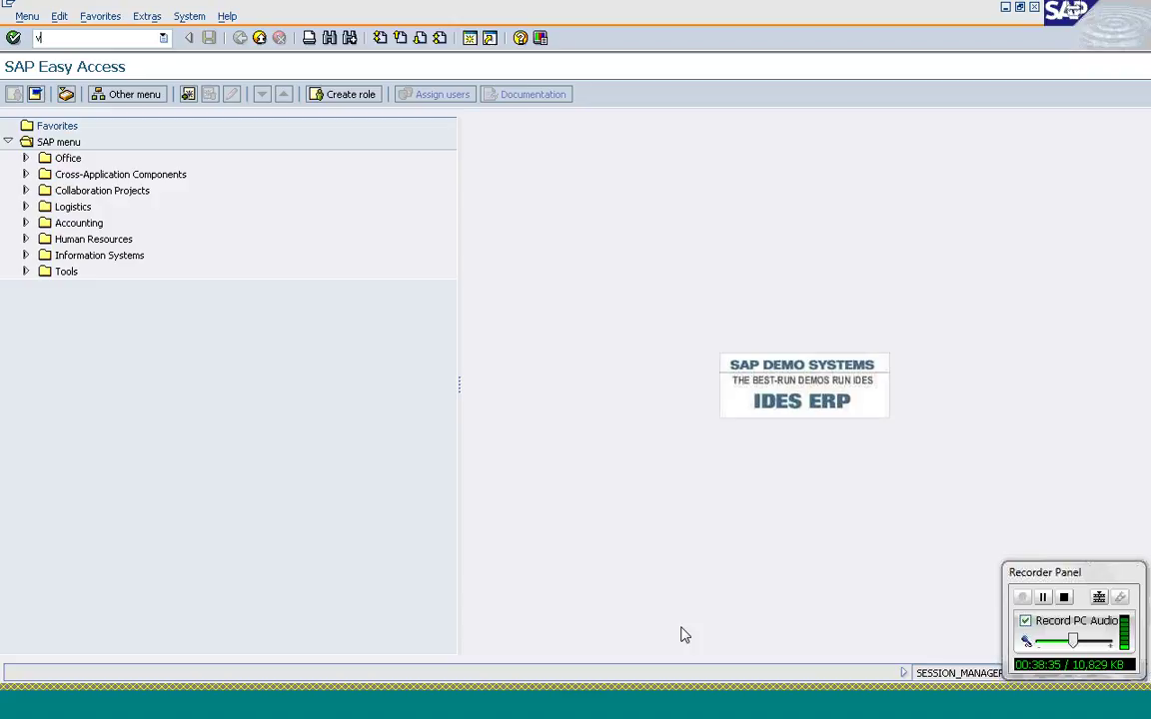
key(Return)
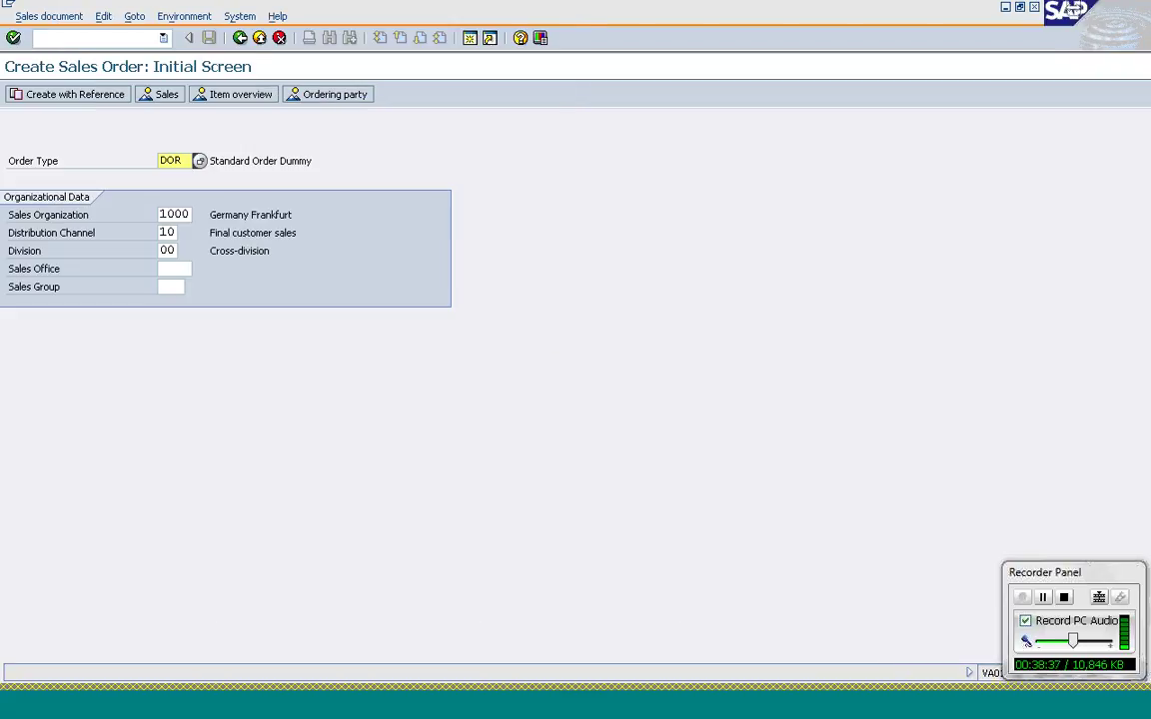
click(91, 100)
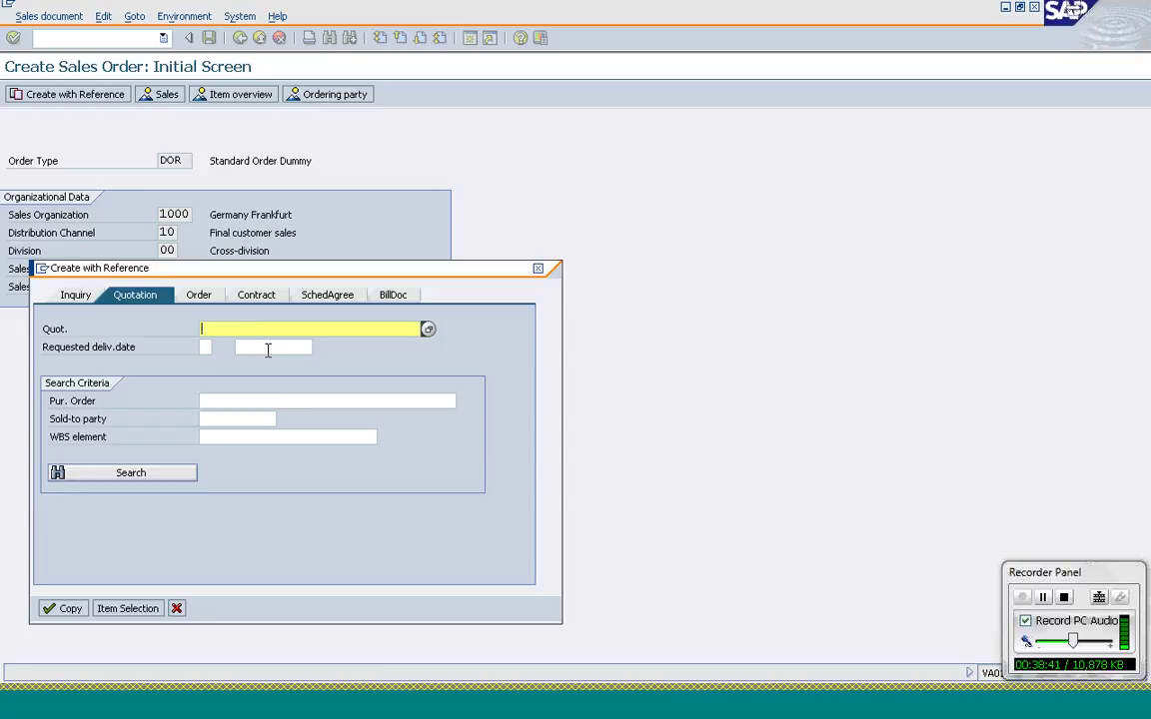
text(20000026)
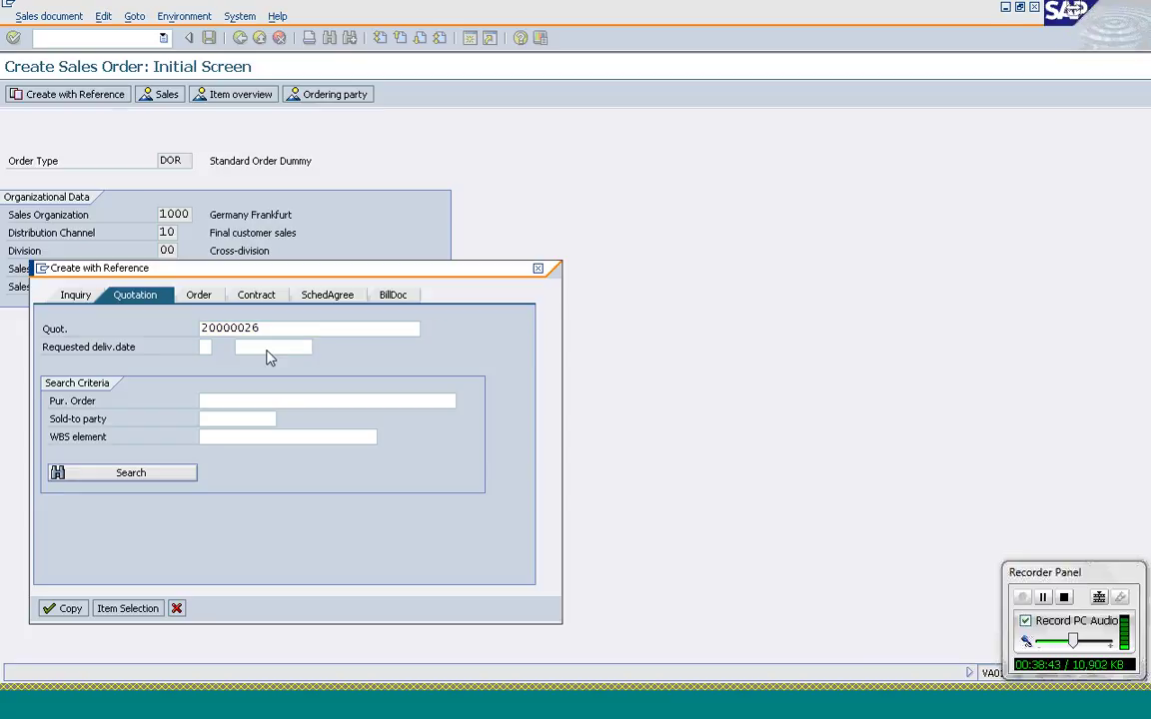
click(68, 610)
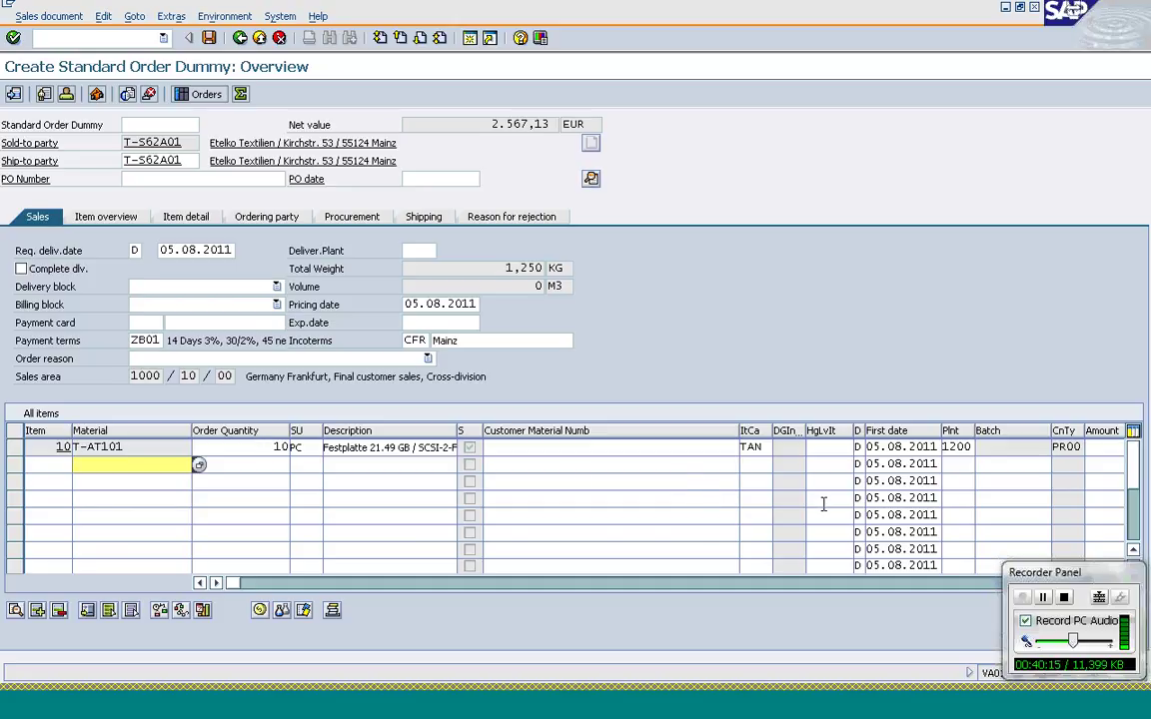
- Return to the implementation guide session and close the copying control activity selection
click(1042, 598)
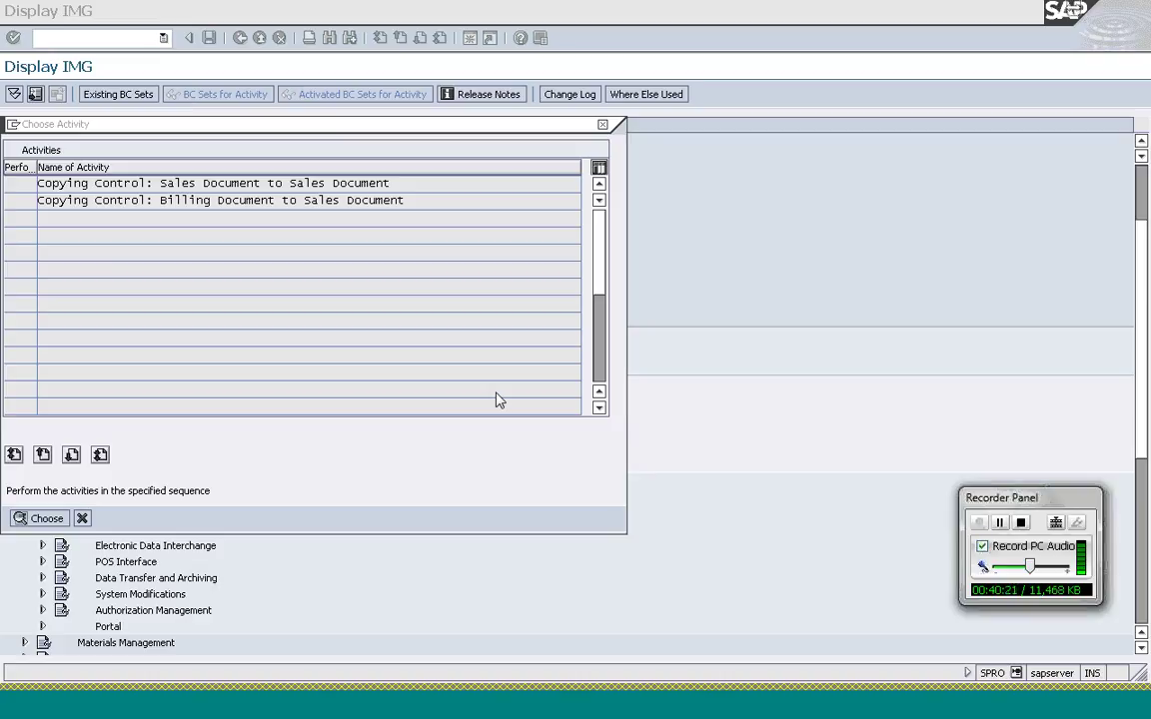
click(602, 126)
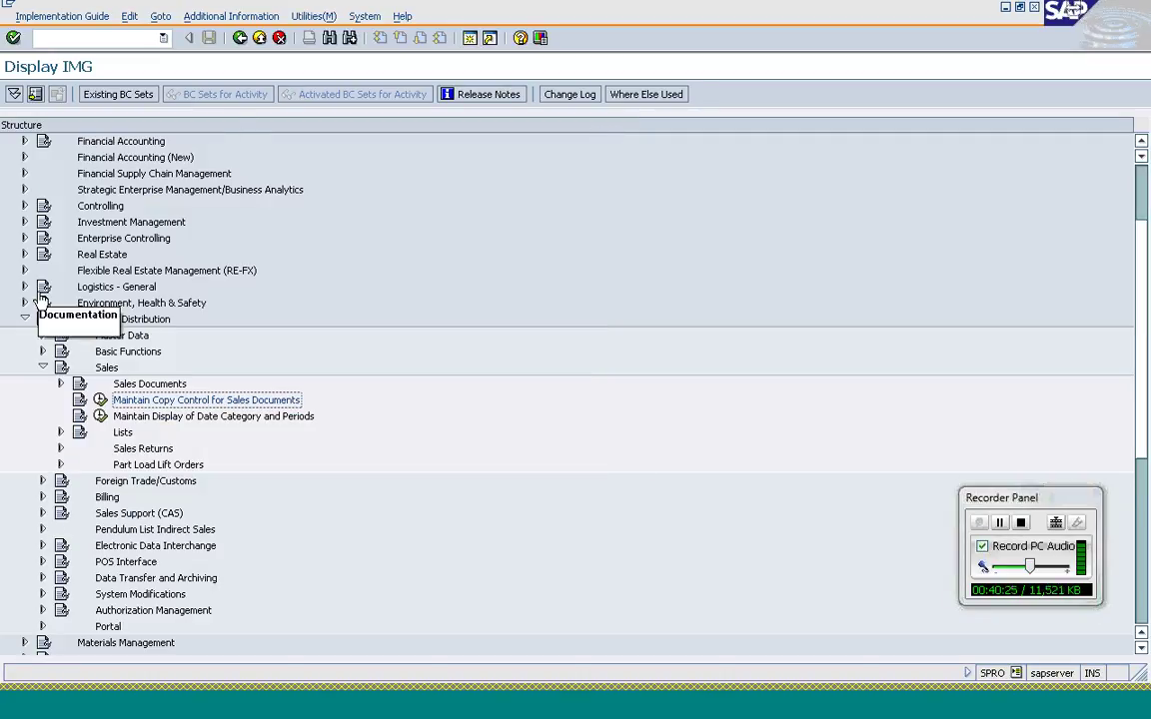
- Open Specify Copy Control for Deliveries under Logistics Execution, Shipping, Copying Control, and show its header overview
click(25, 319)
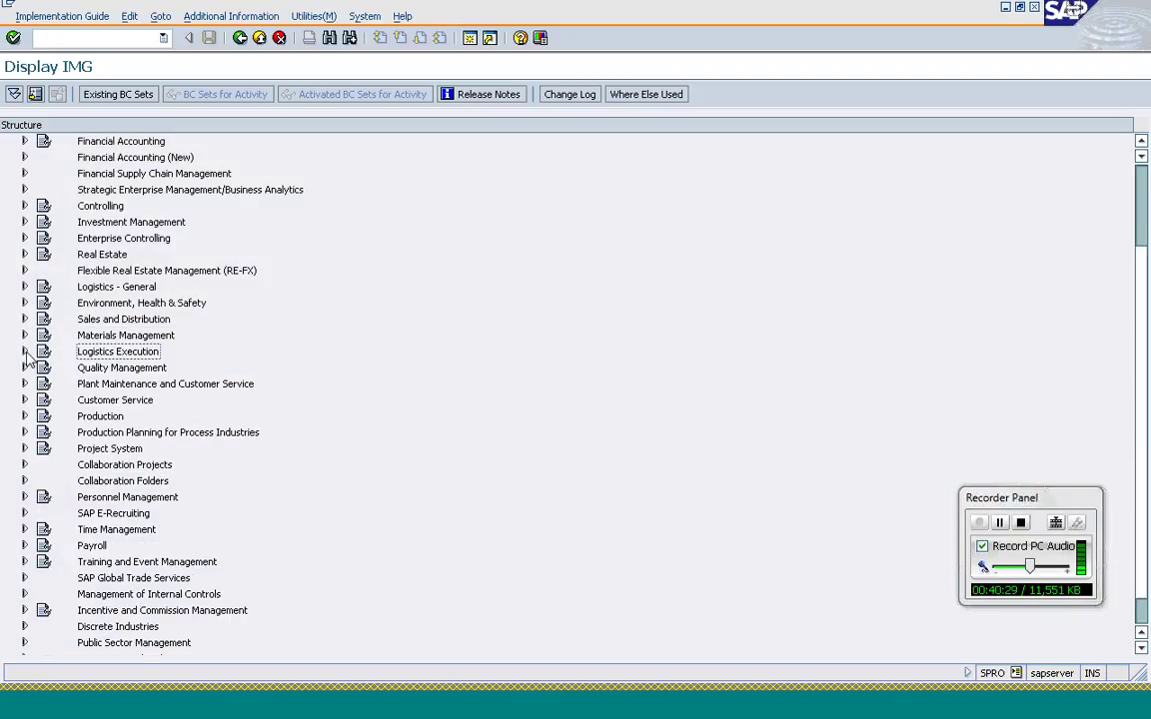
click(25, 352)
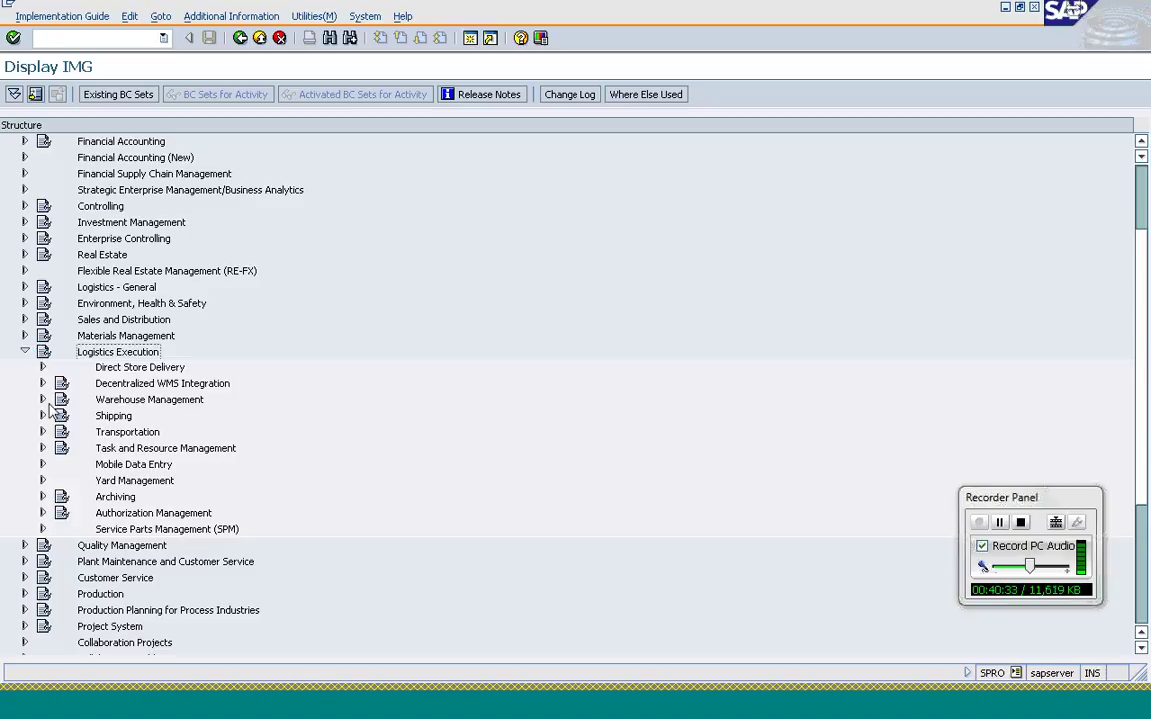
click(43, 416)
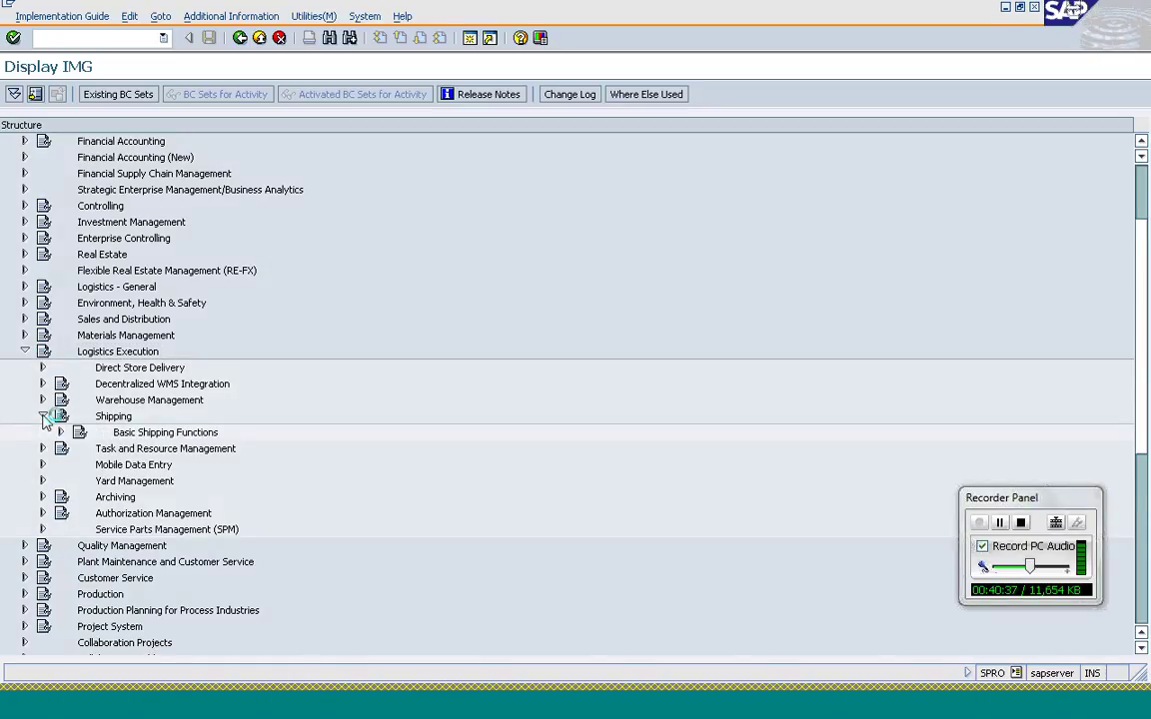
click(60, 449)
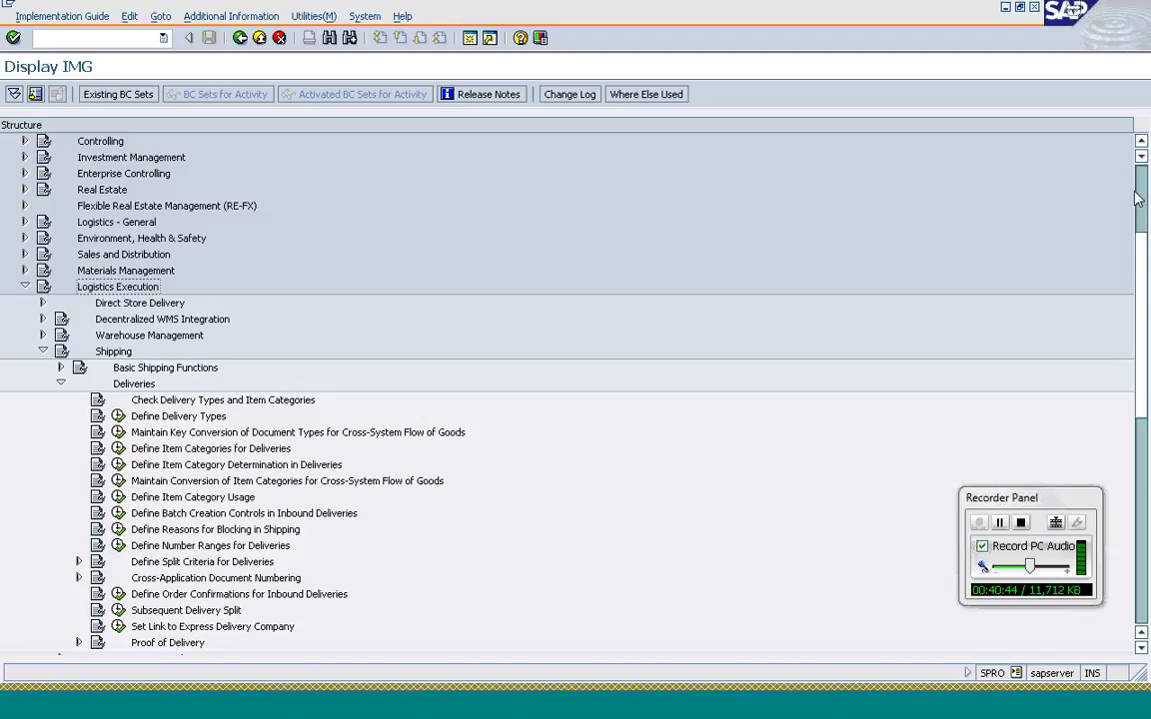
scroll(1144, 265, down, 1)
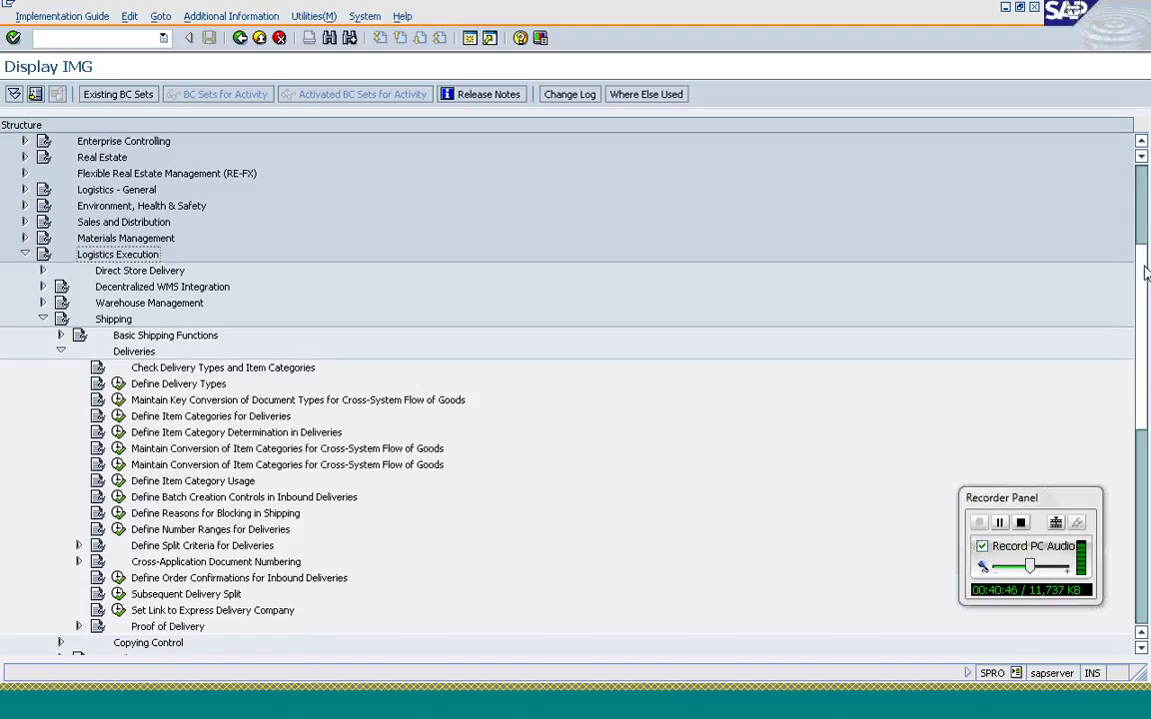
scroll(1146, 272, down, 3)
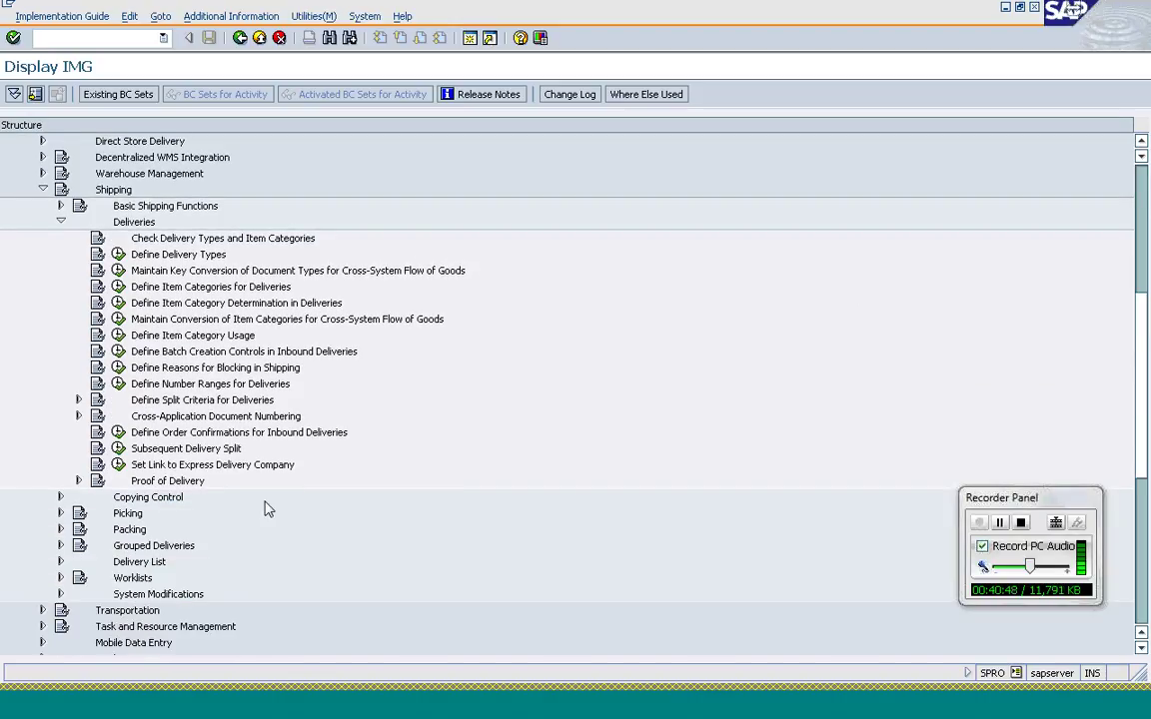
click(60, 496)
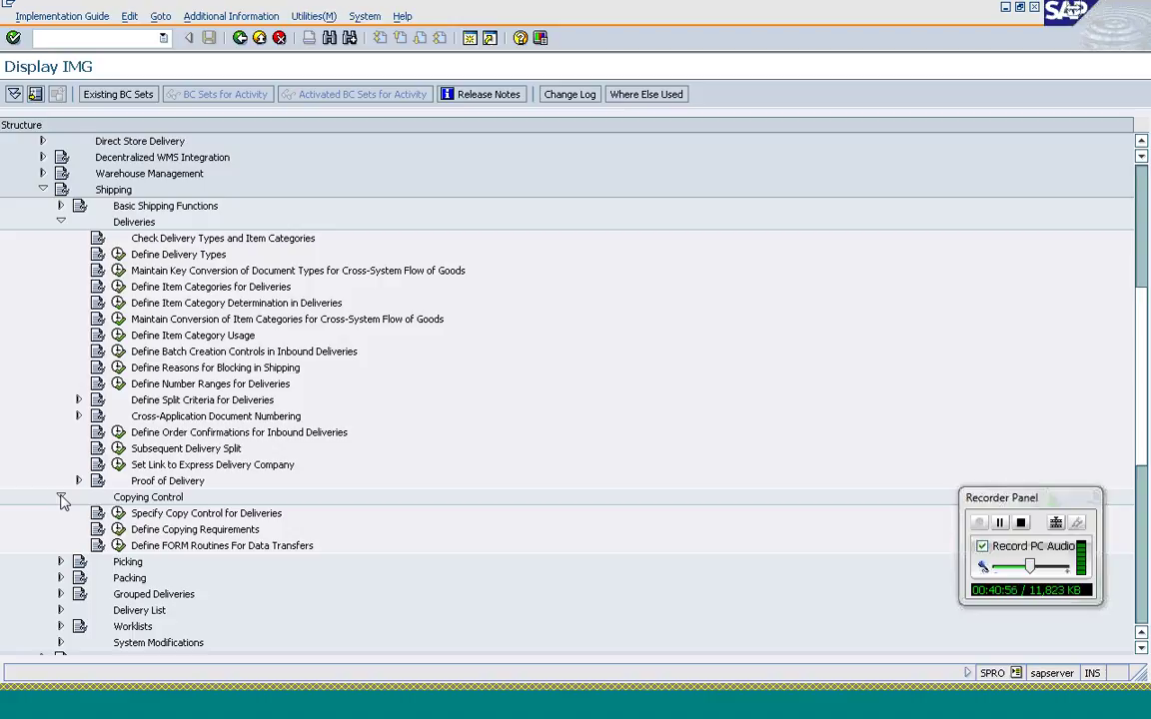
click(118, 514)
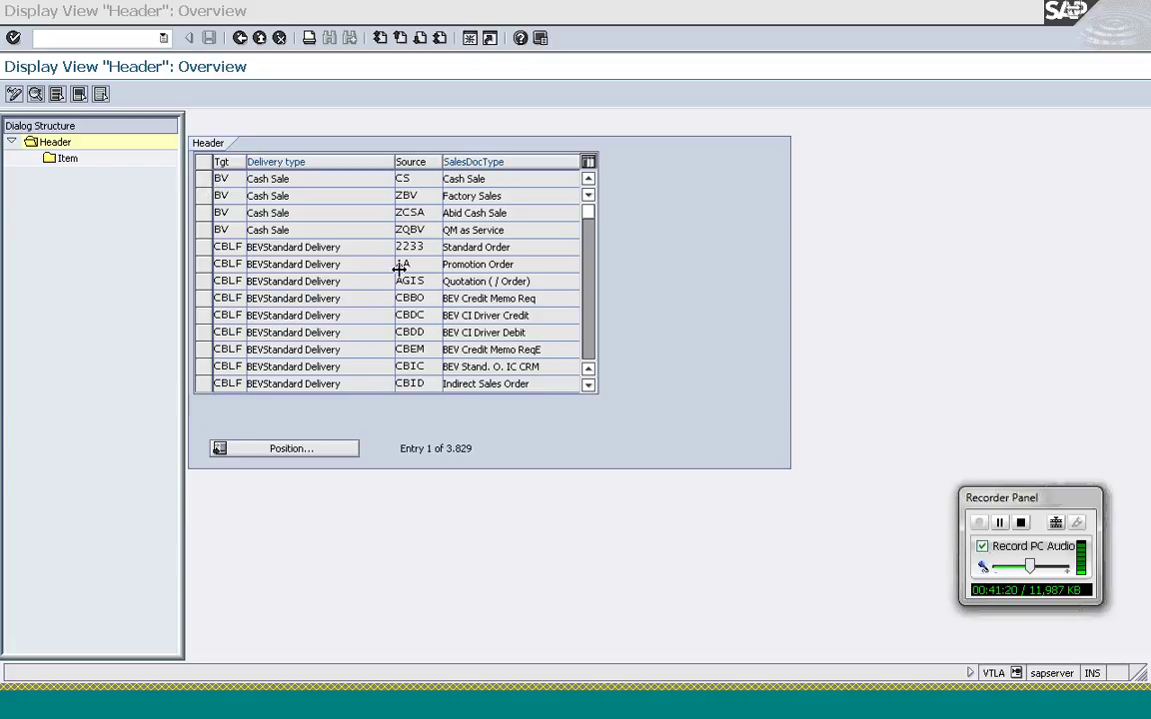
- Position the header list at delivery type LF with source sales document type OR
click(204, 222)
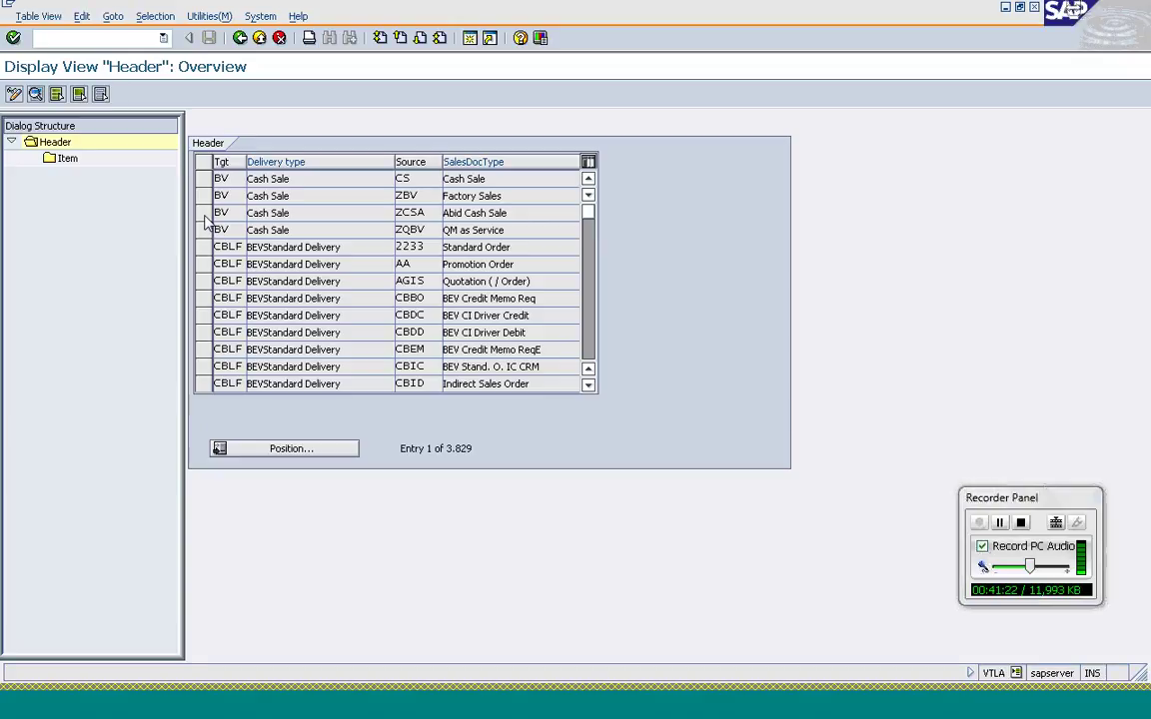
click(203, 216)
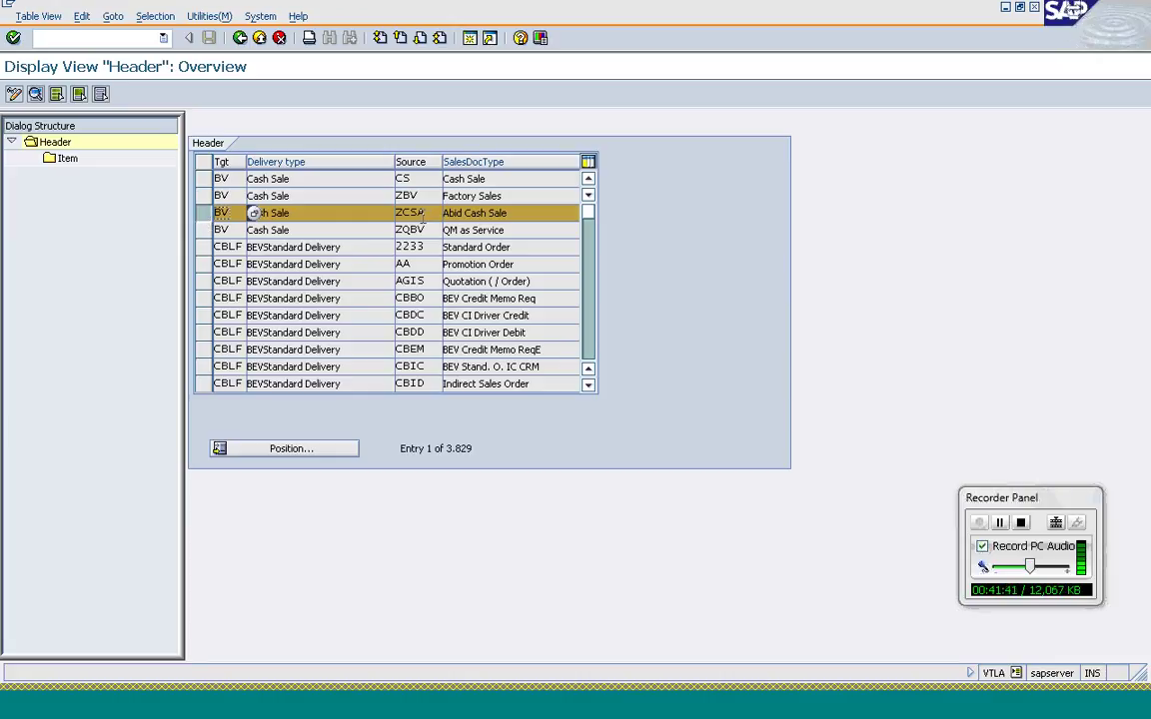
click(289, 451)
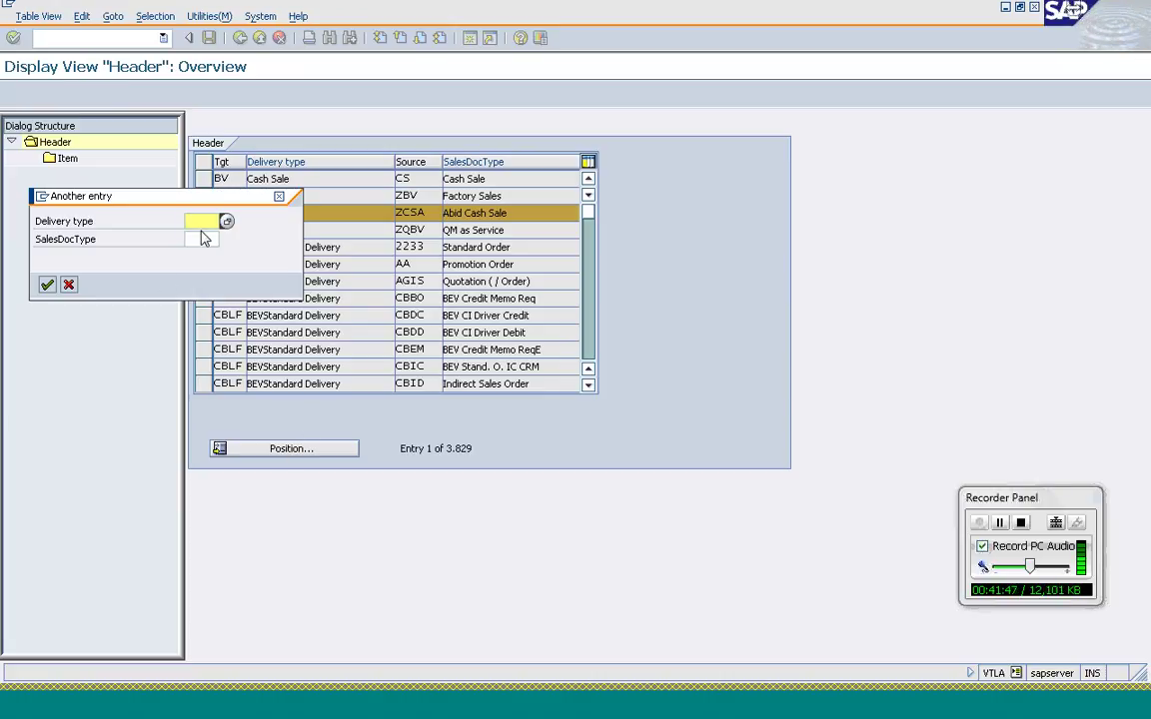
text(DOR)
key(Tab)
key(shift+Tab)
text(L)
key(Tab)
text(OR)
key(Return)
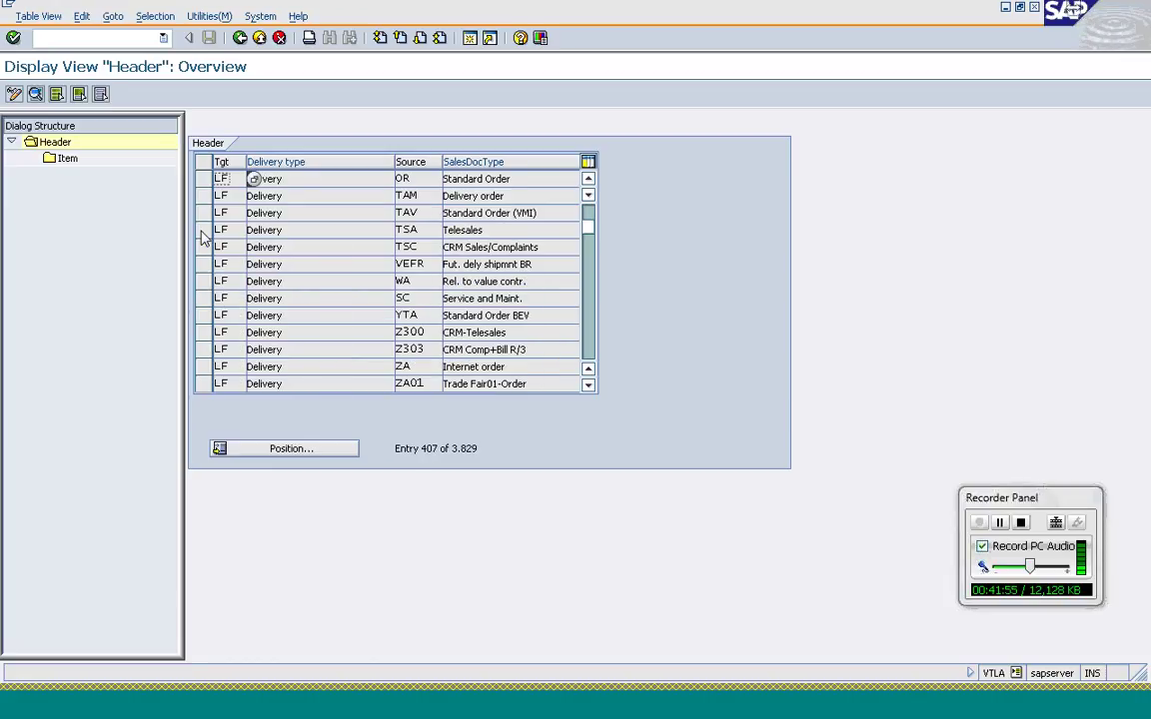
click(309, 185)
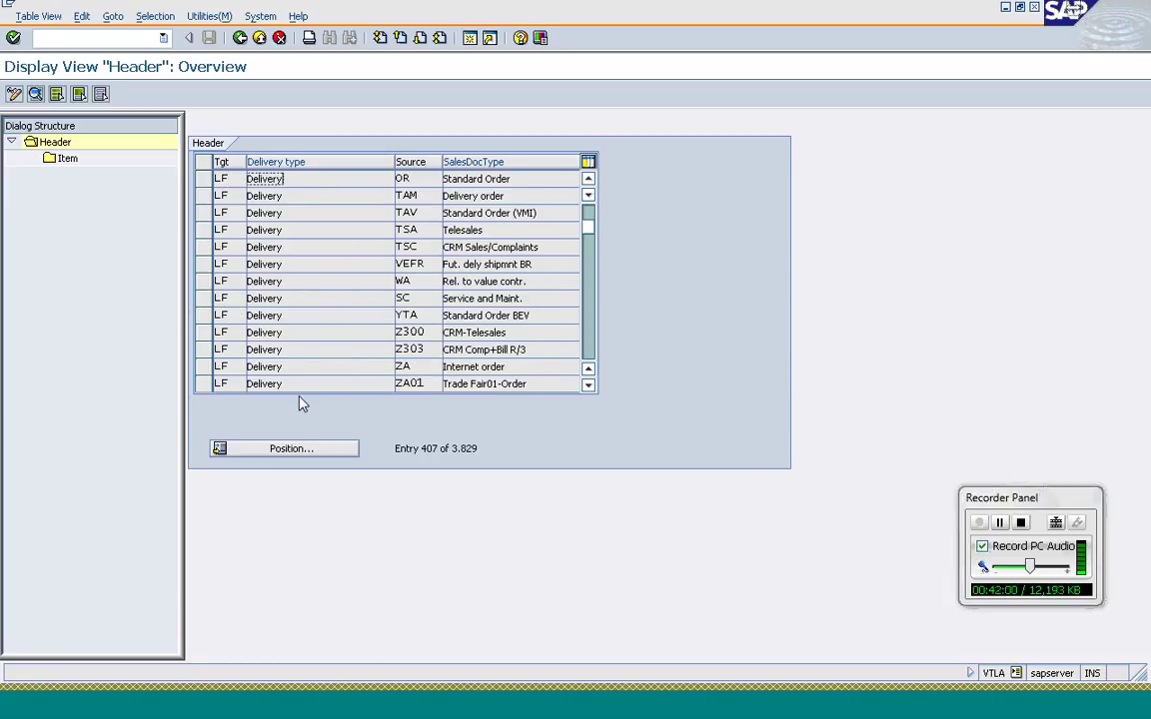
- Check the header list for an entry with delivery type LF and source sales document type DOR
click(296, 452)
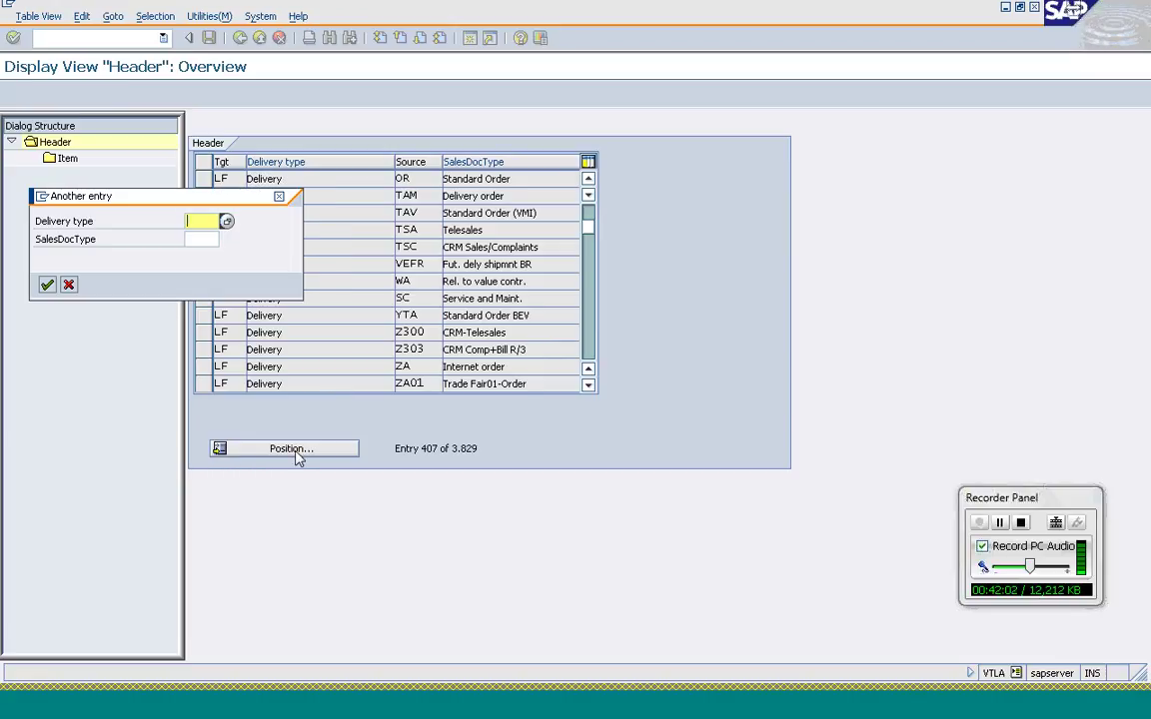
text(LF)
key(Tab)
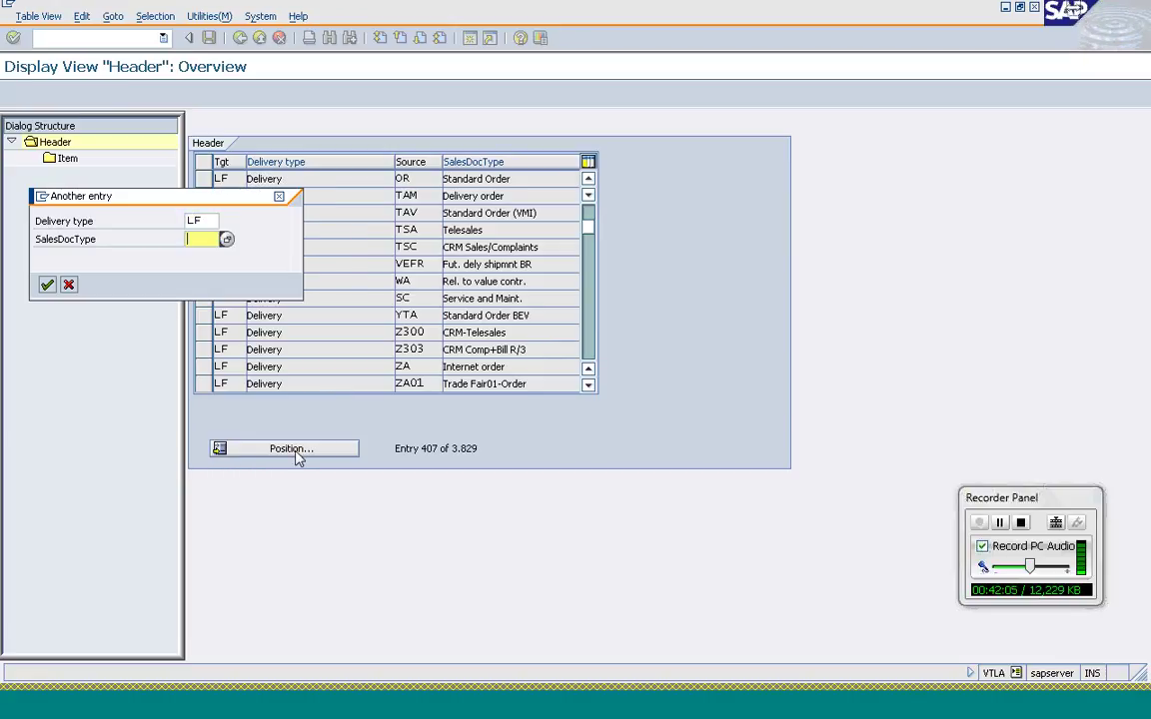
text(DOR)
key(Return)
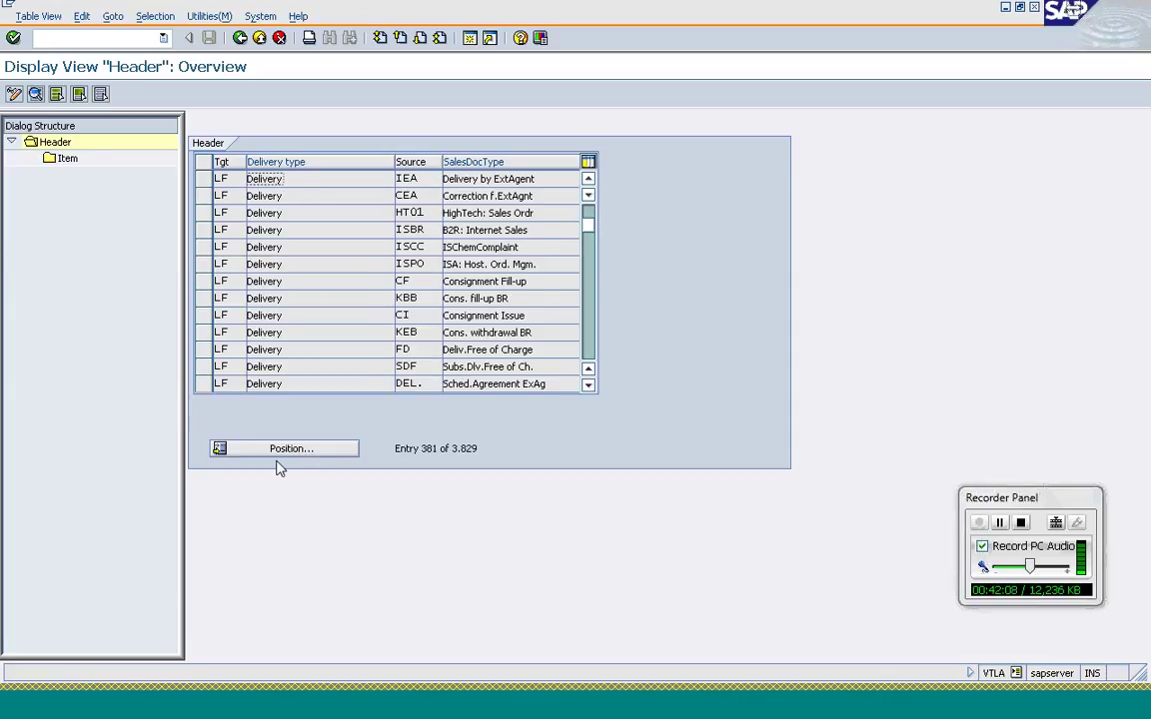
click(588, 180)
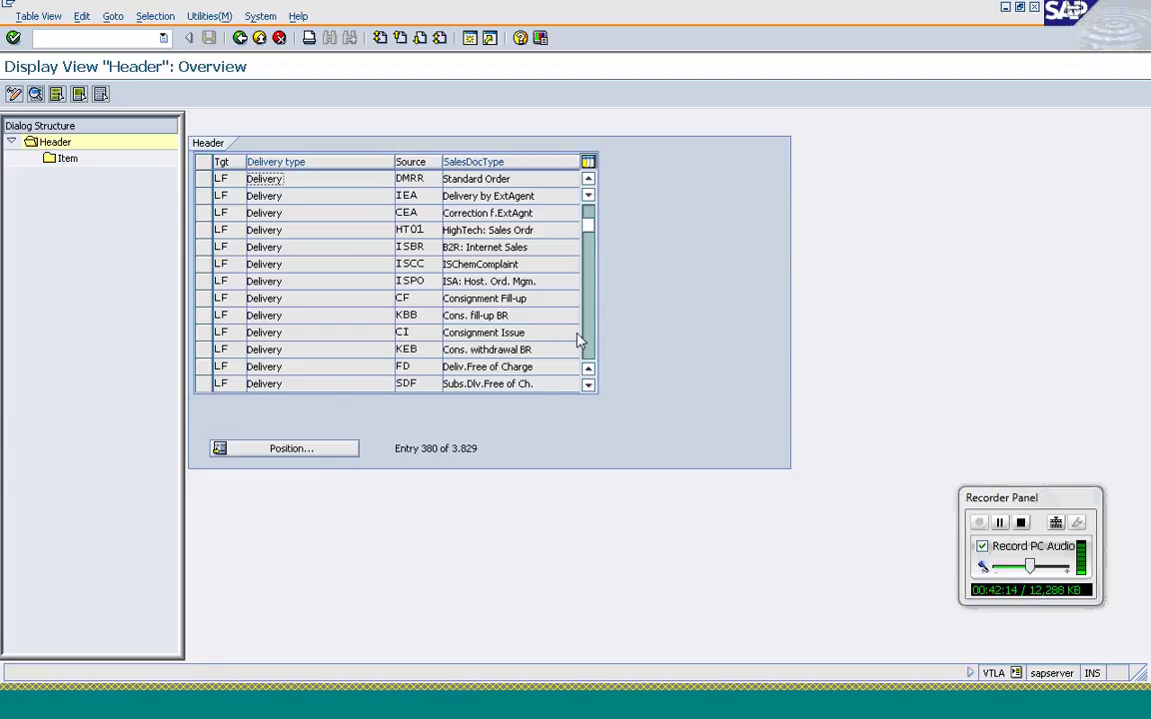
click(589, 384)
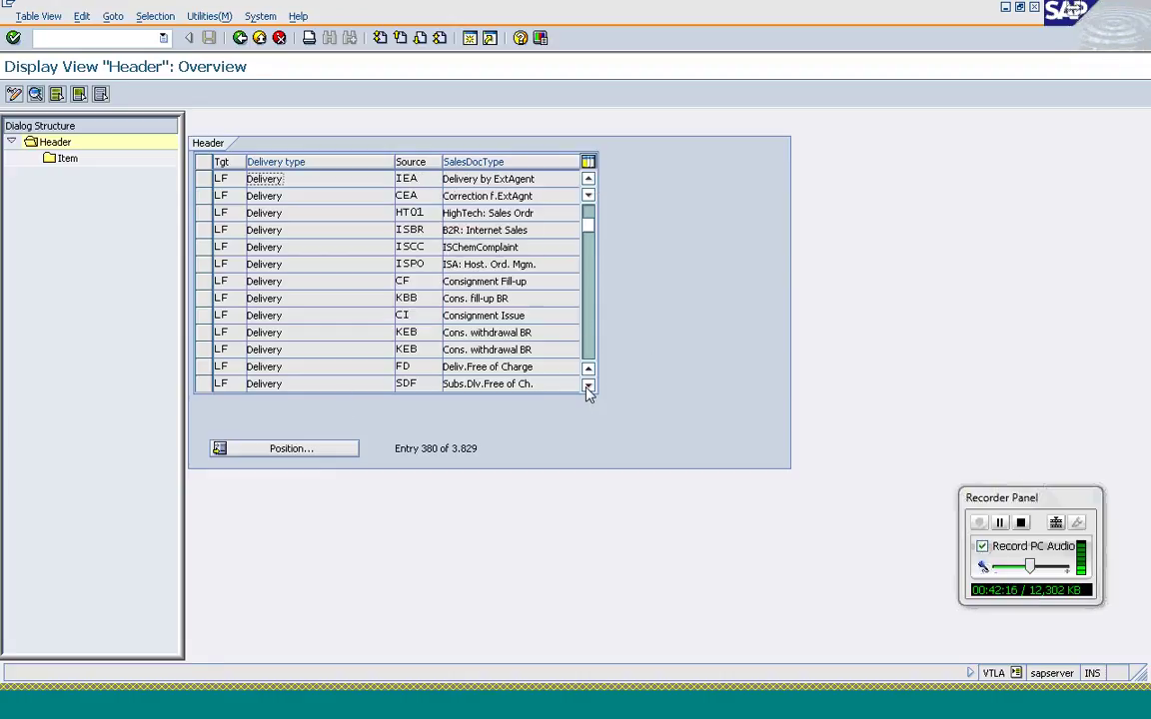
click(588, 387)
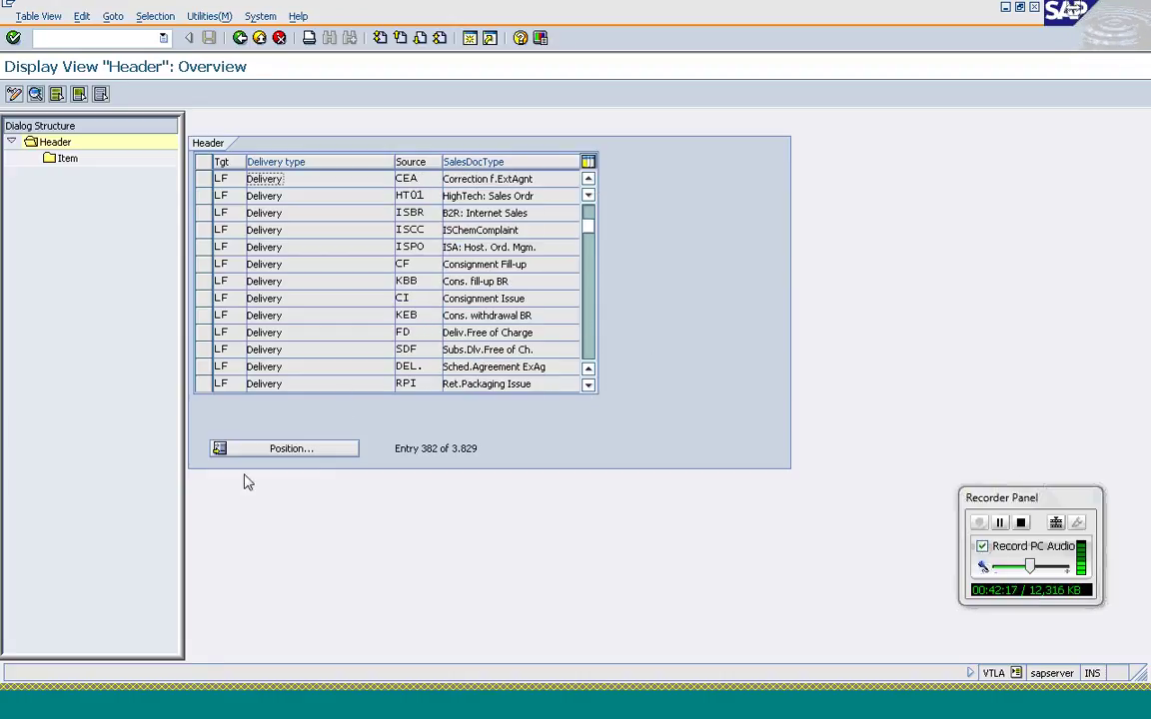
- Locate and select the LF from OR header entry again, and switch the header overview to change mode
click(289, 452)
text(LF)
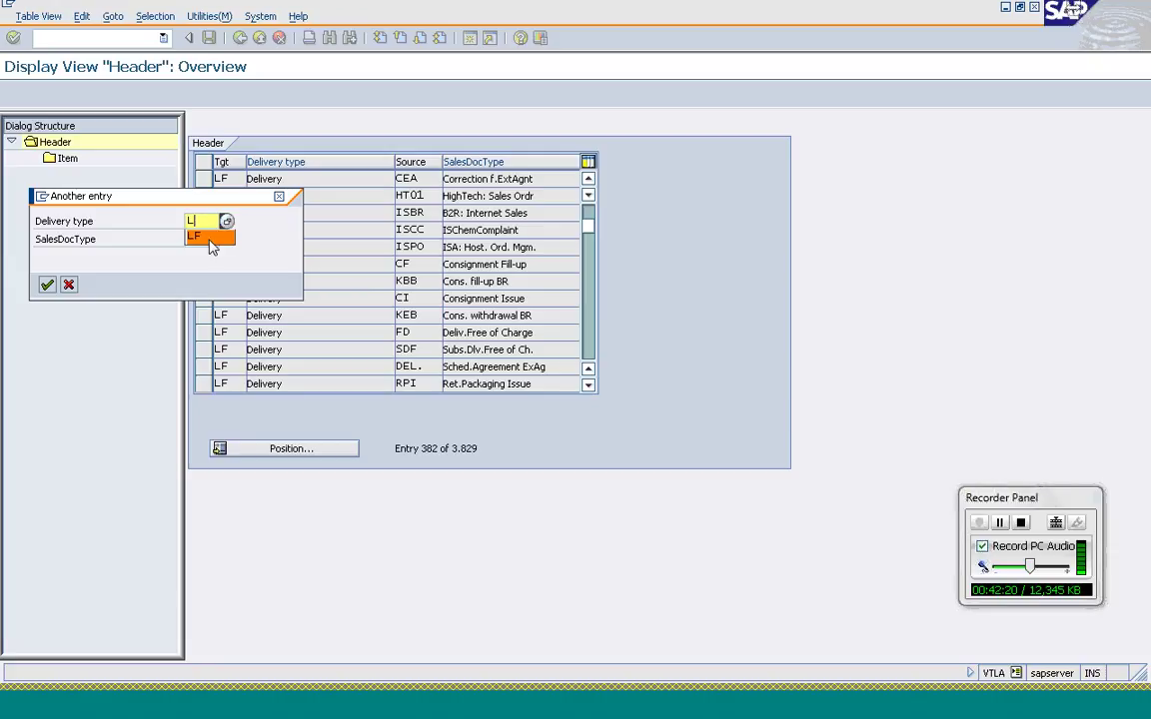
click(211, 240)
text(OR)
key(Return)
key(Return)
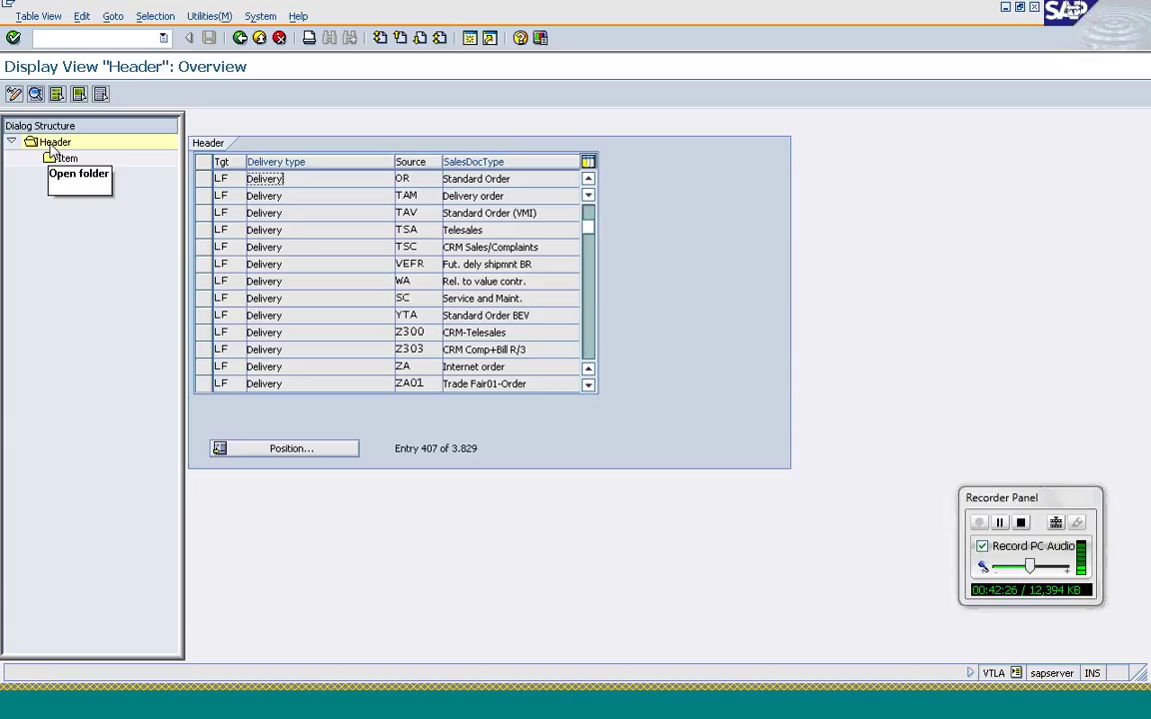
click(205, 182)
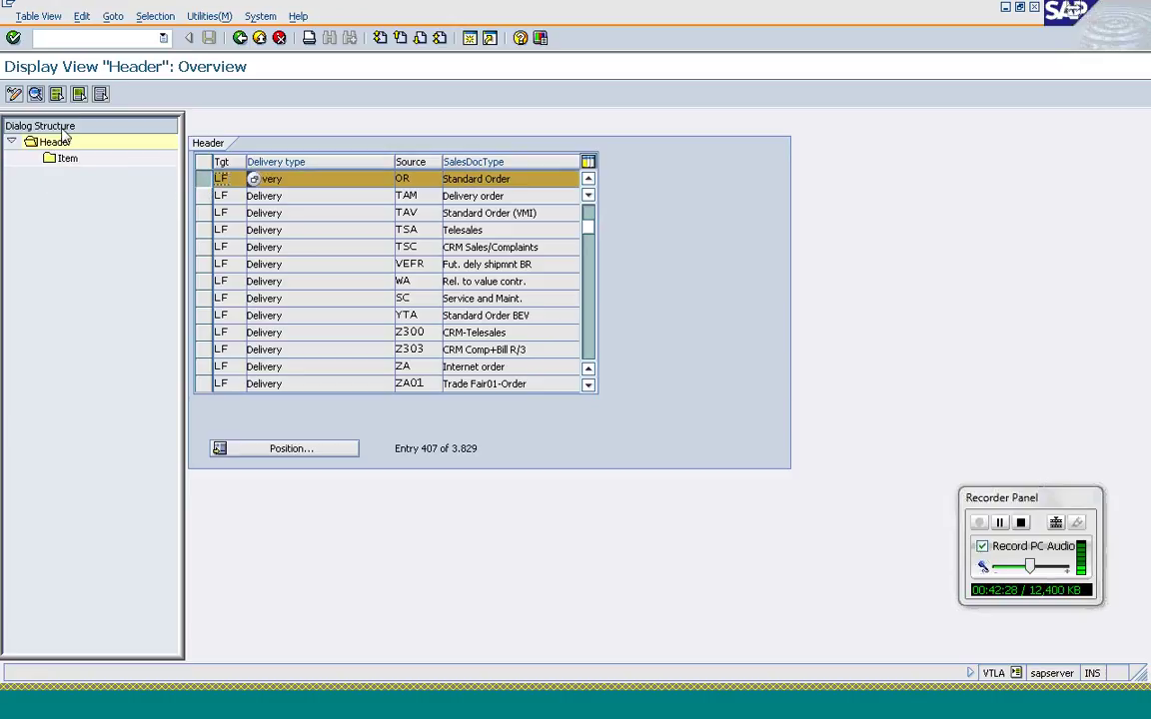
click(15, 95)
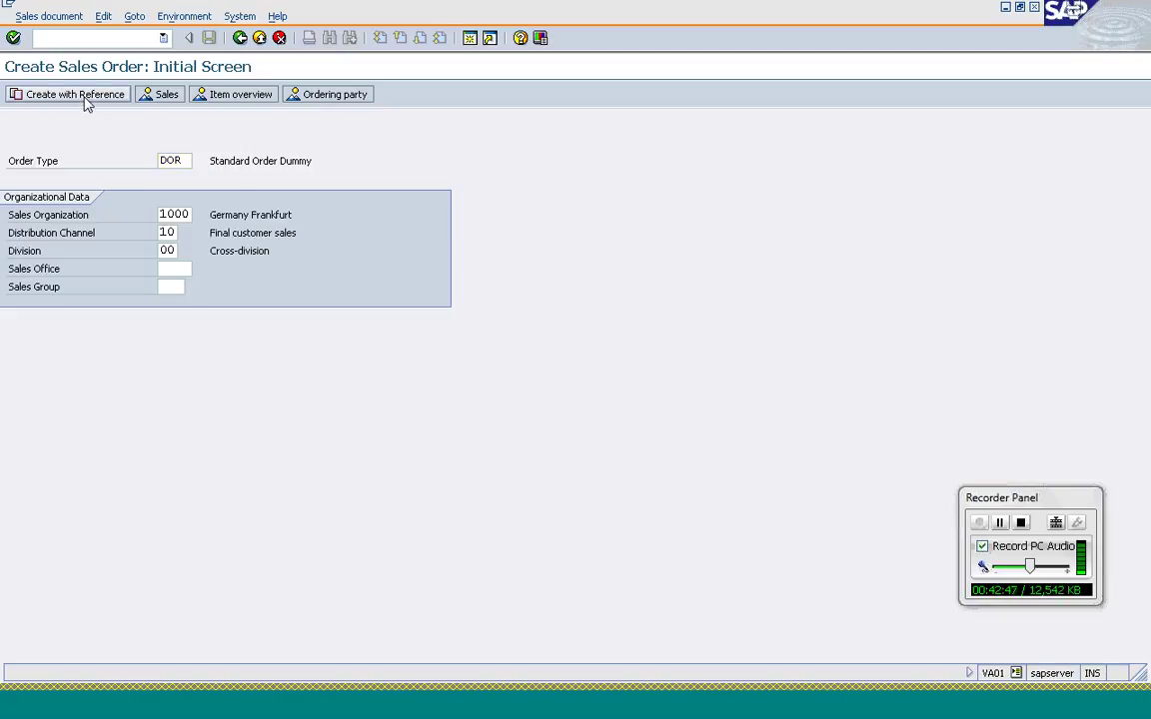
- In the sales order session, create a DOR order with reference to the saved quotation and save it
click(85, 100)
click(237, 318)
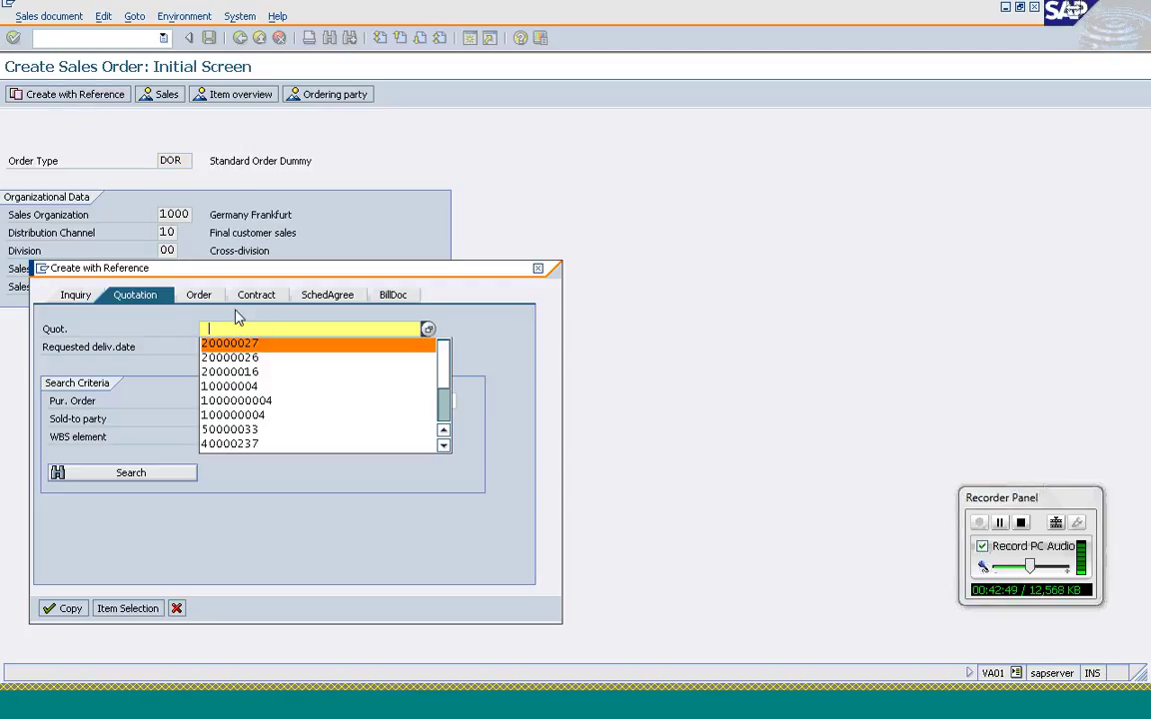
key(Return)
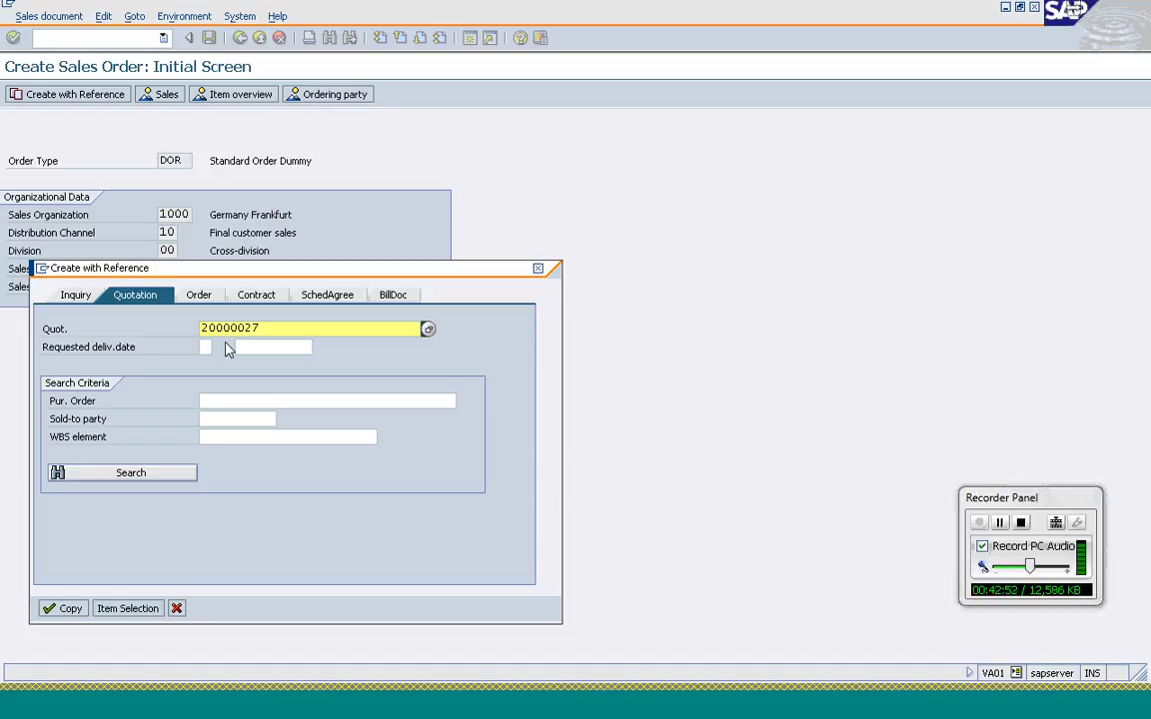
click(52, 608)
click(277, 446)
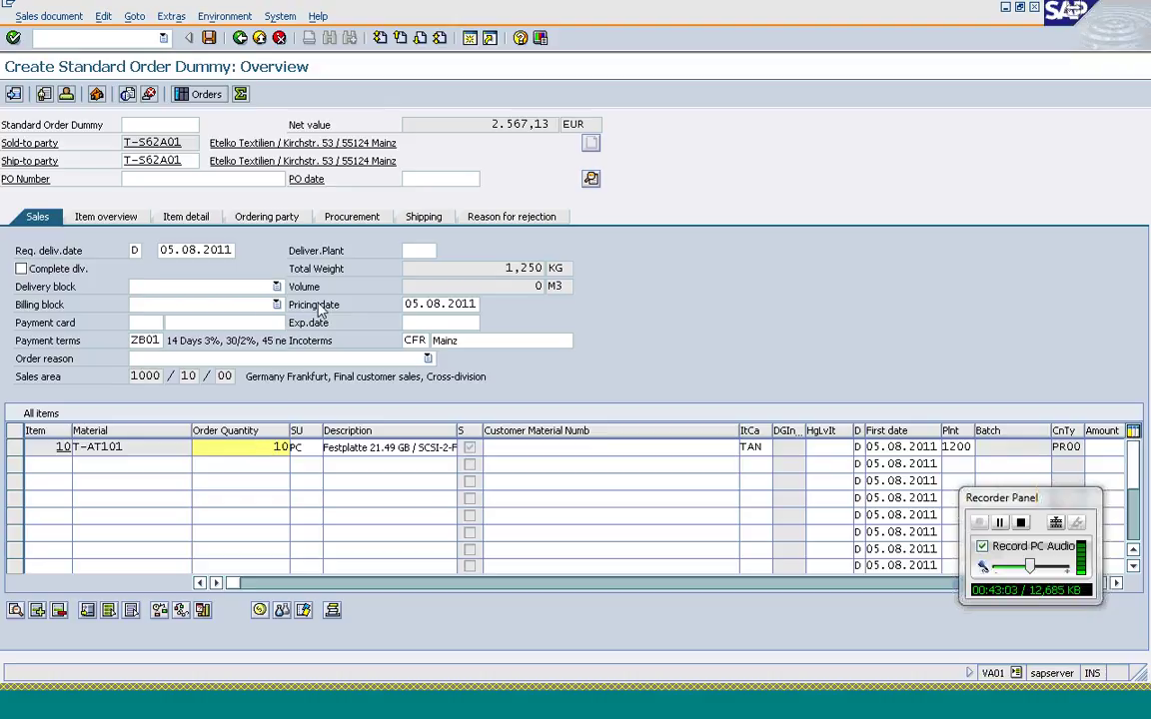
click(210, 38)
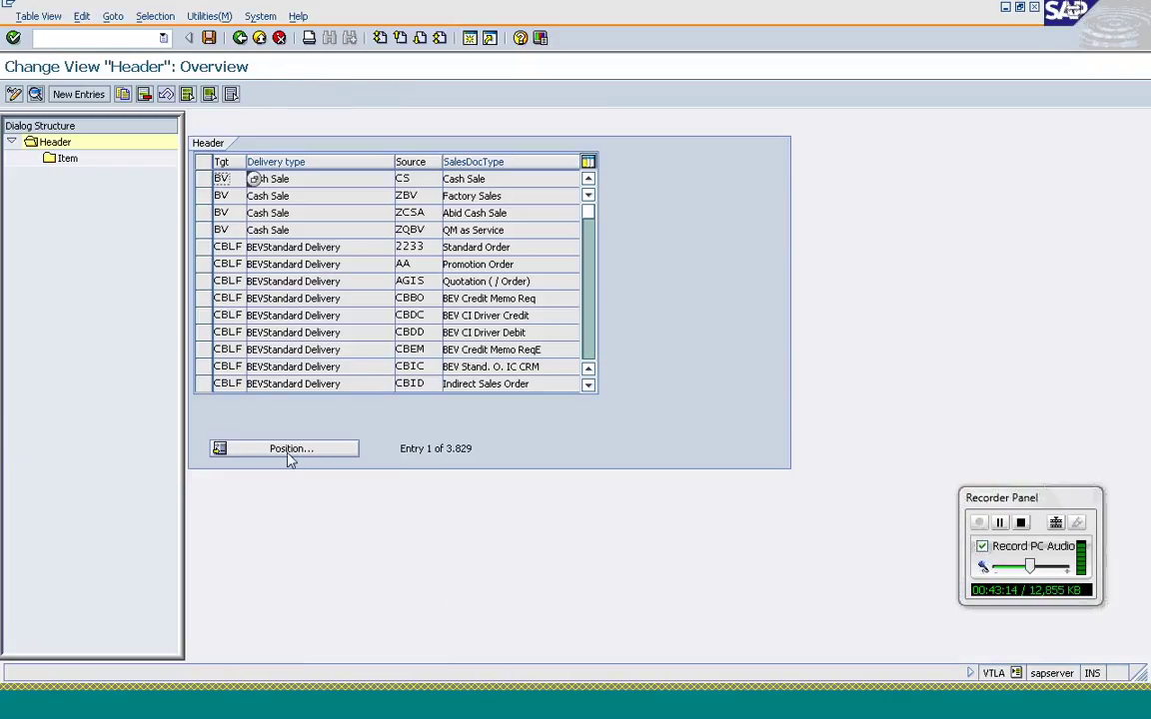
- Position the header overview at the entry with delivery type LF and sales document type OR
click(289, 449)
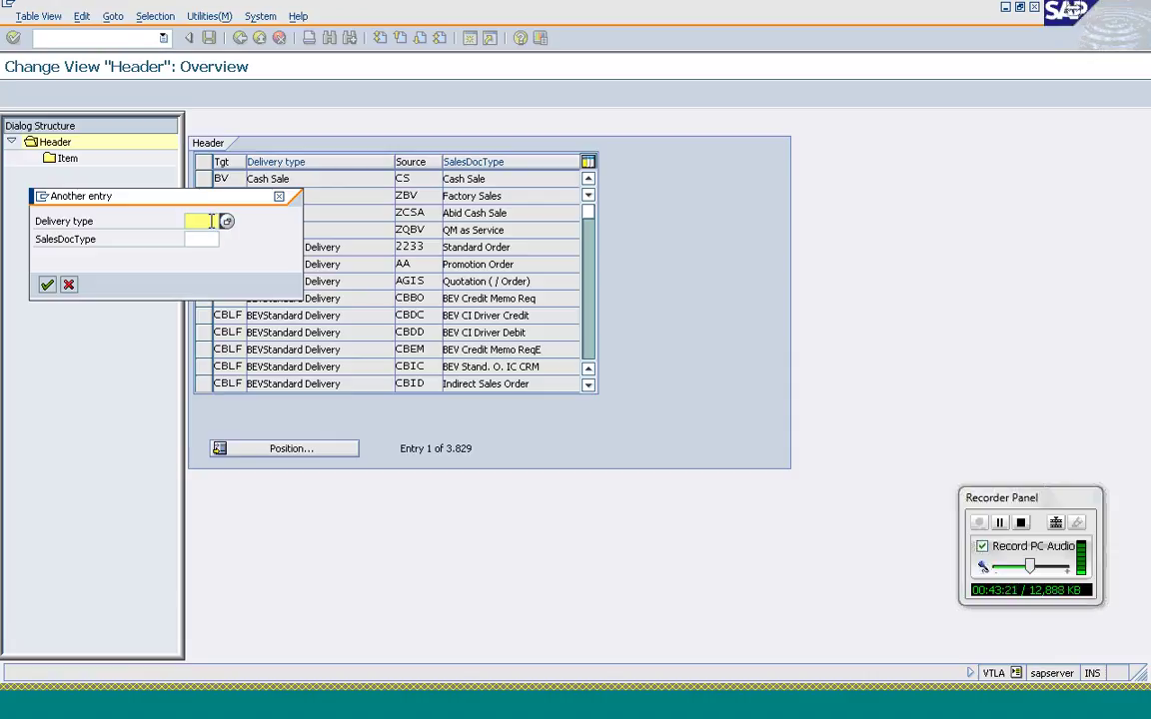
text(LF)
key(Tab)
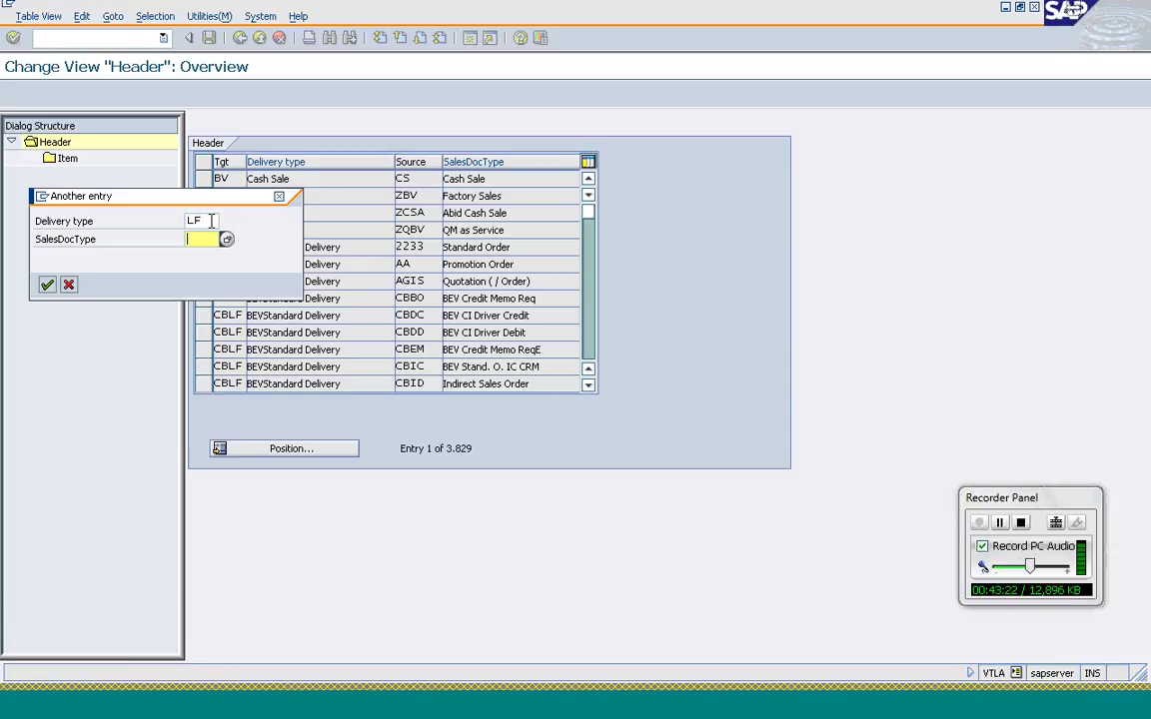
text(O)
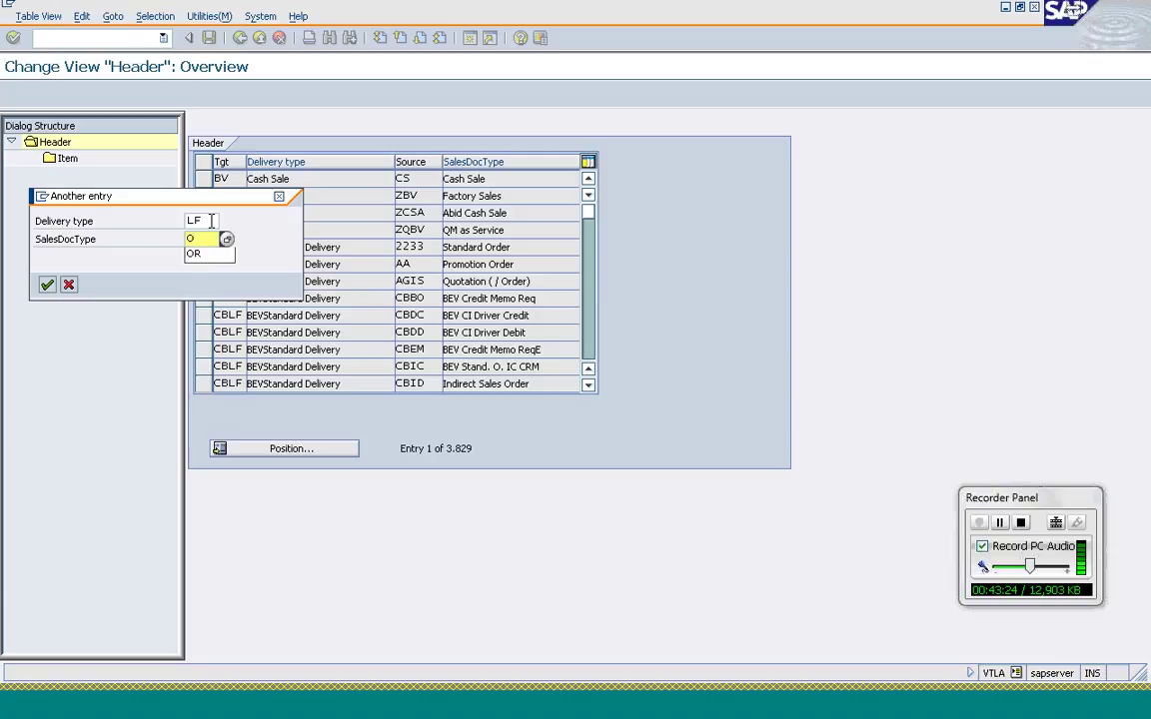
text(R)
key(Return)
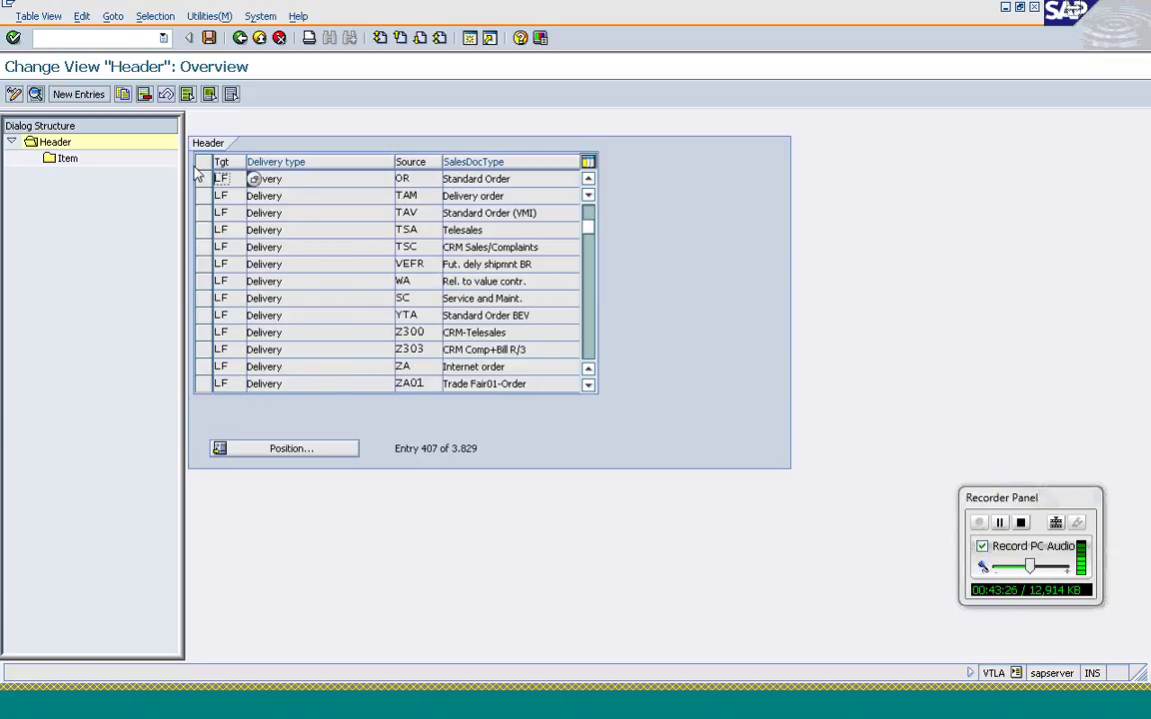
- Copy the LF from OR entry to source sales document type DOR with all dependent entries, and save it in the proposed customizing request
click(204, 179)
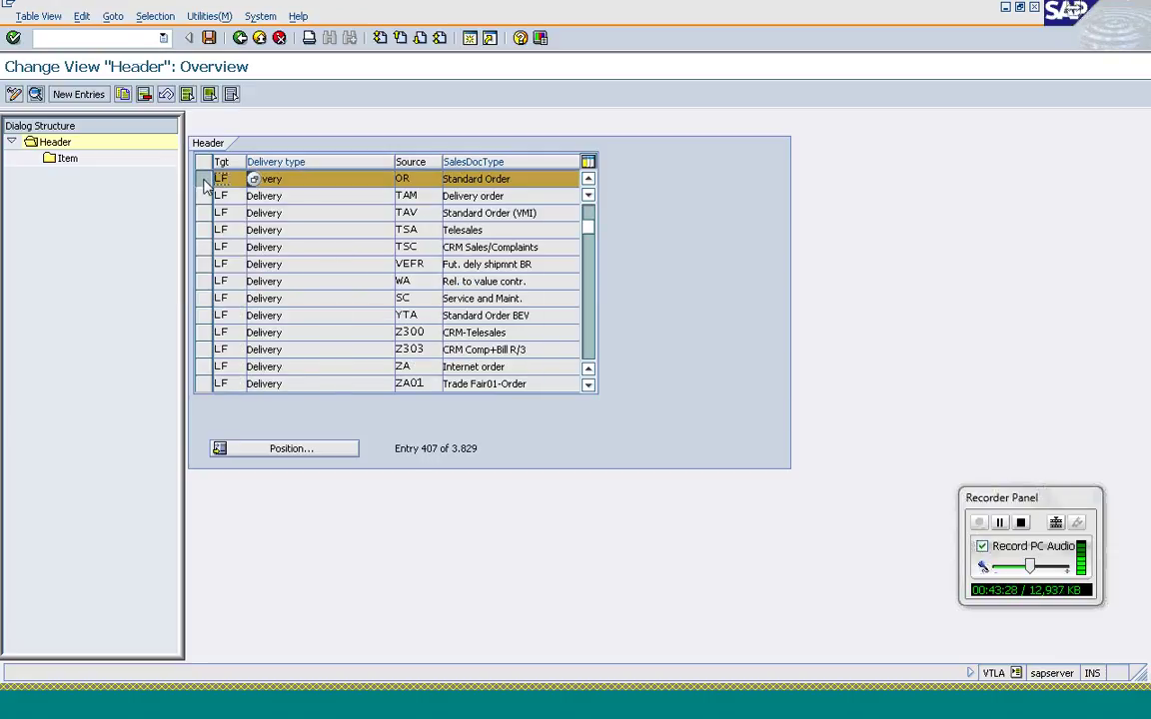
click(122, 94)
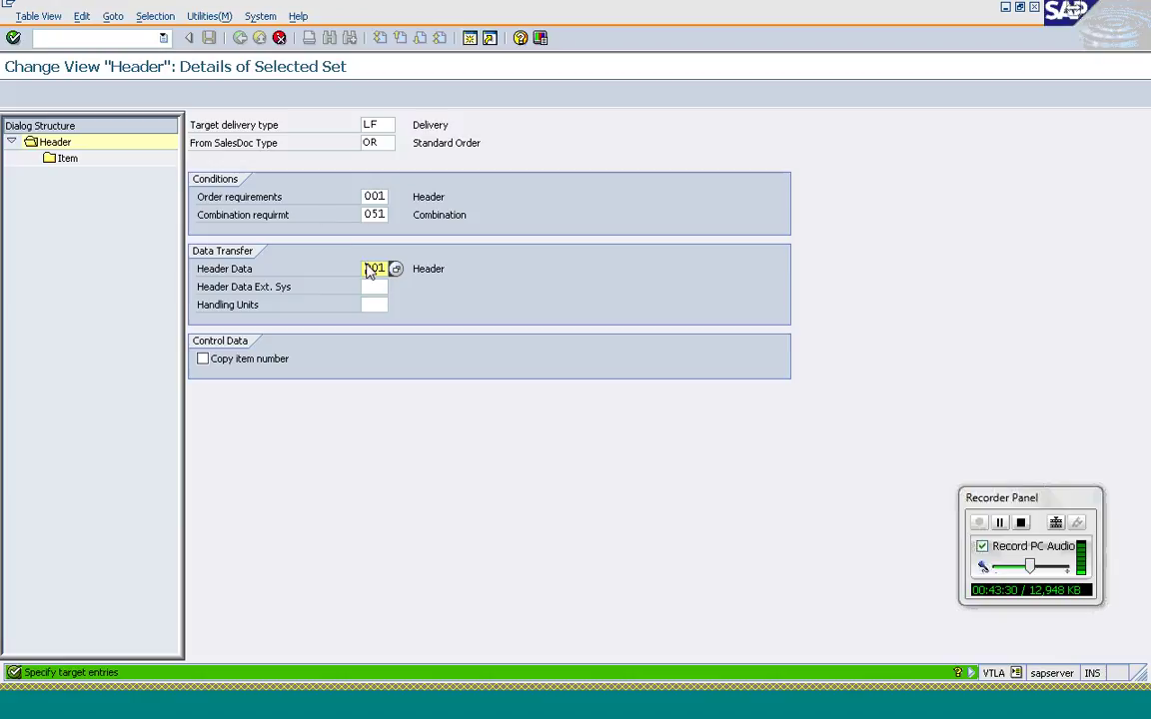
click(364, 144)
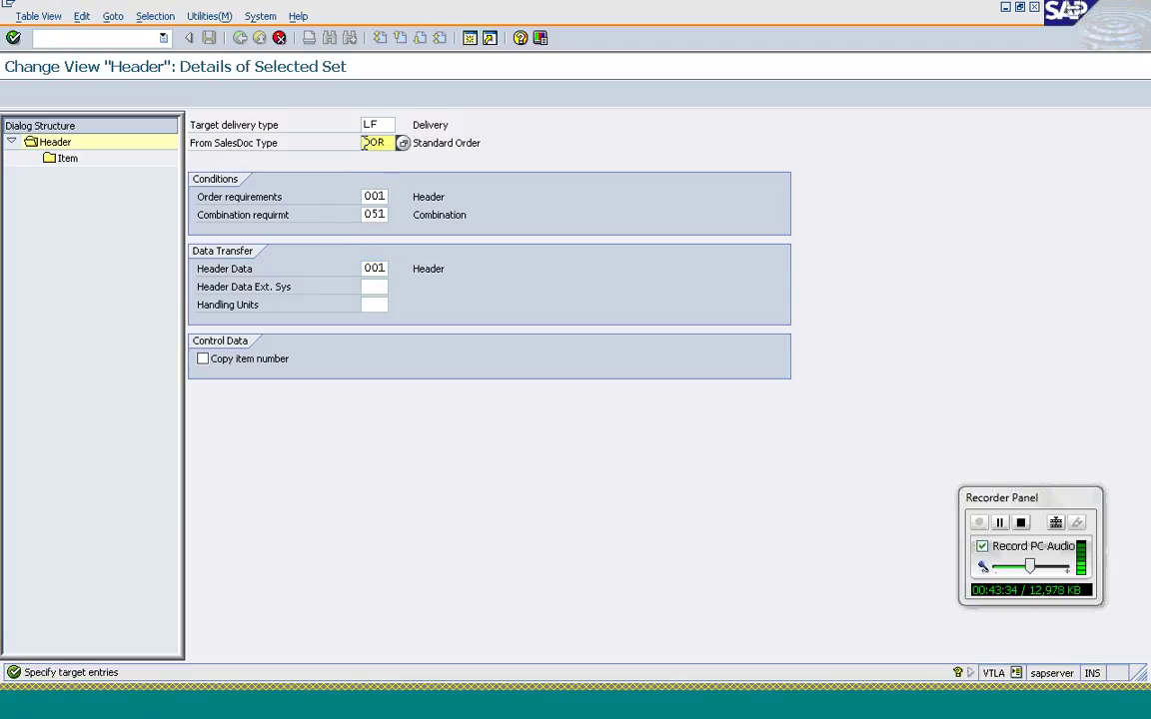
text(O)
key(Return)
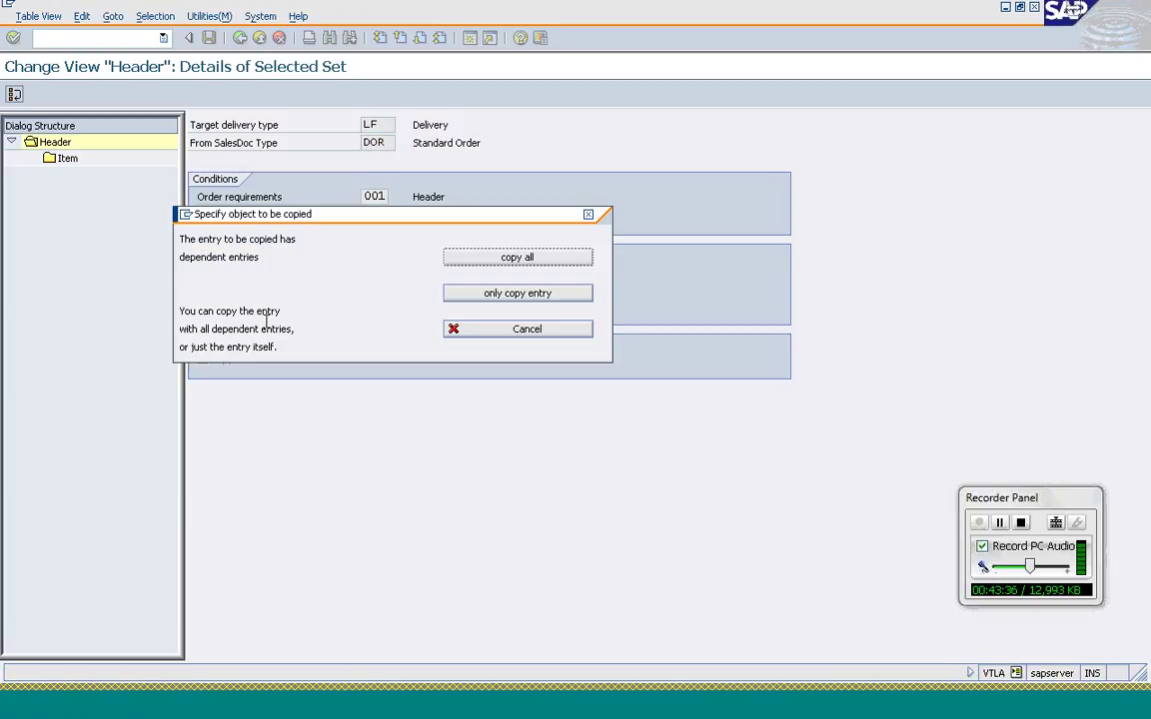
click(512, 260)
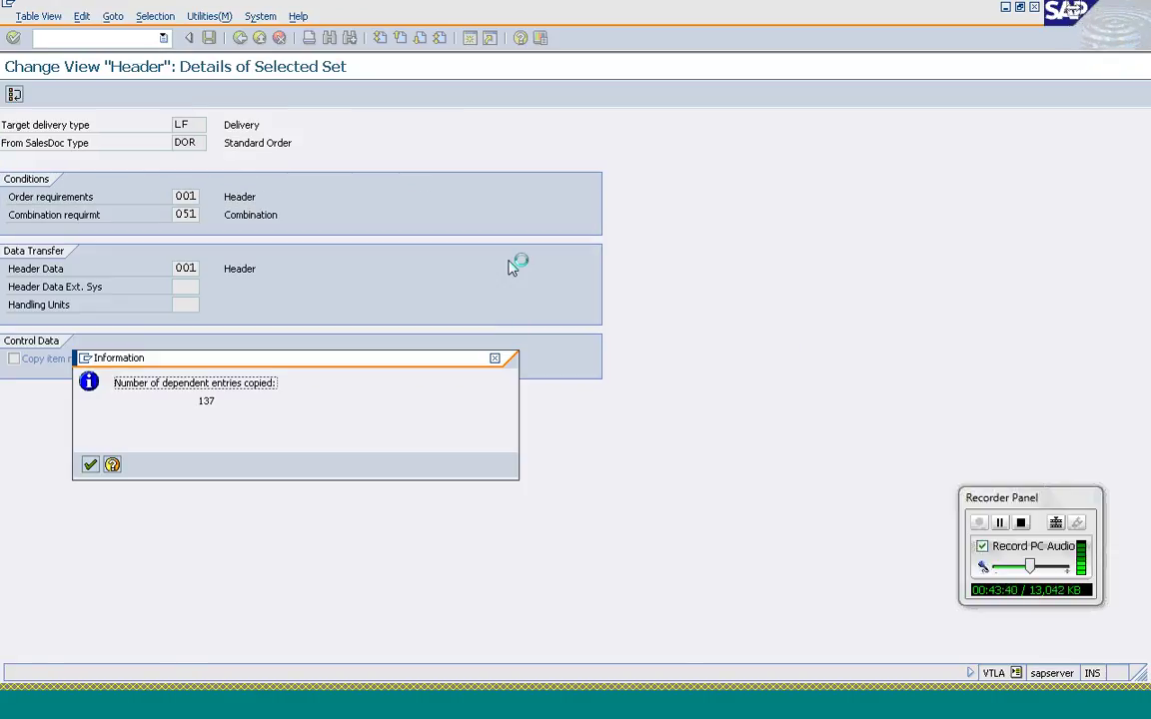
click(91, 465)
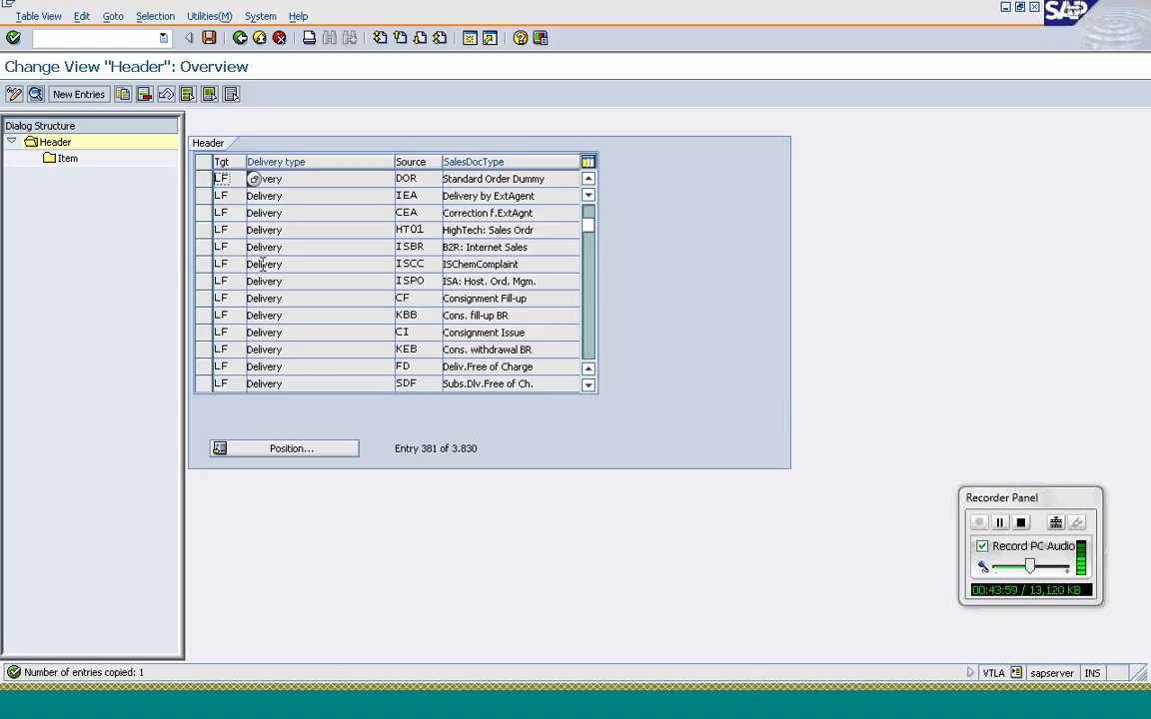
click(210, 40)
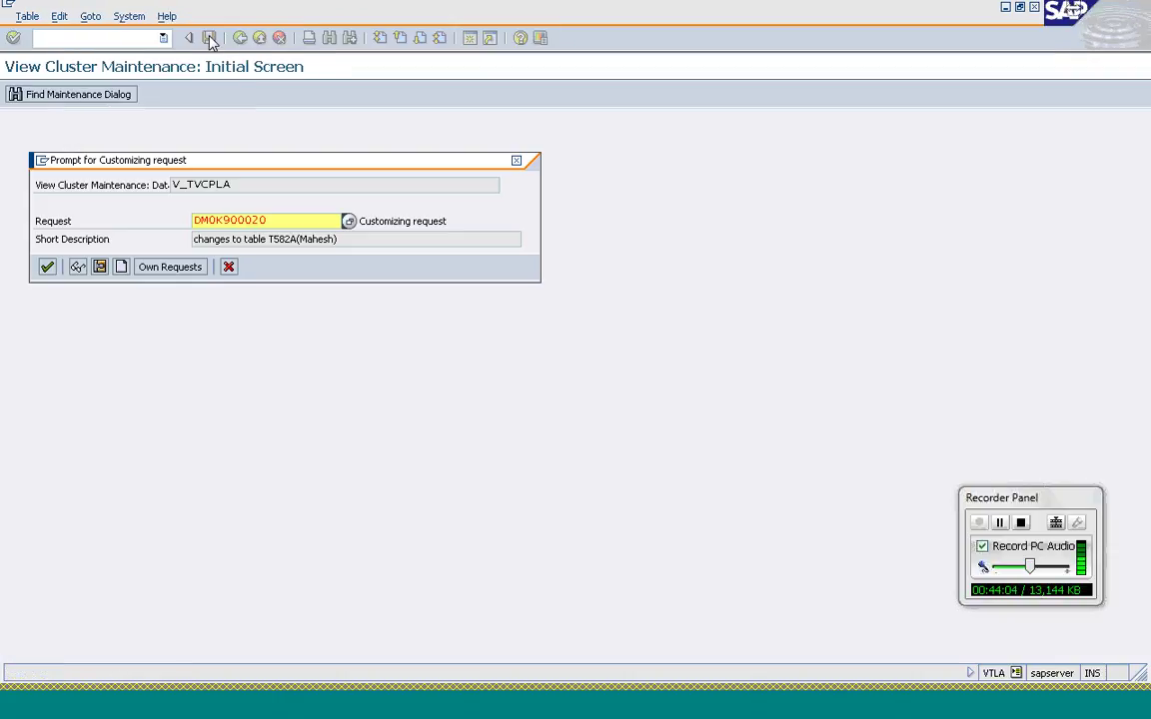
click(45, 268)
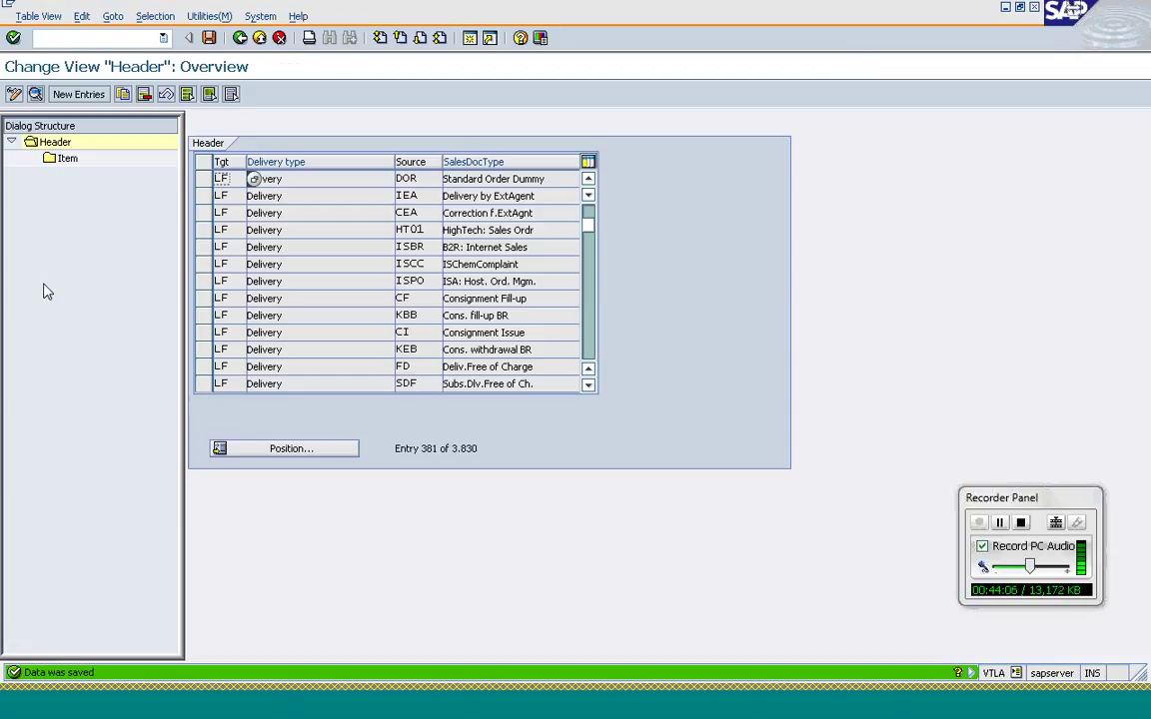
- Switch to the sales order session and start transaction VL01N for creating an outbound delivery with order reference
mouse_move(306, 698)
click(308, 625)
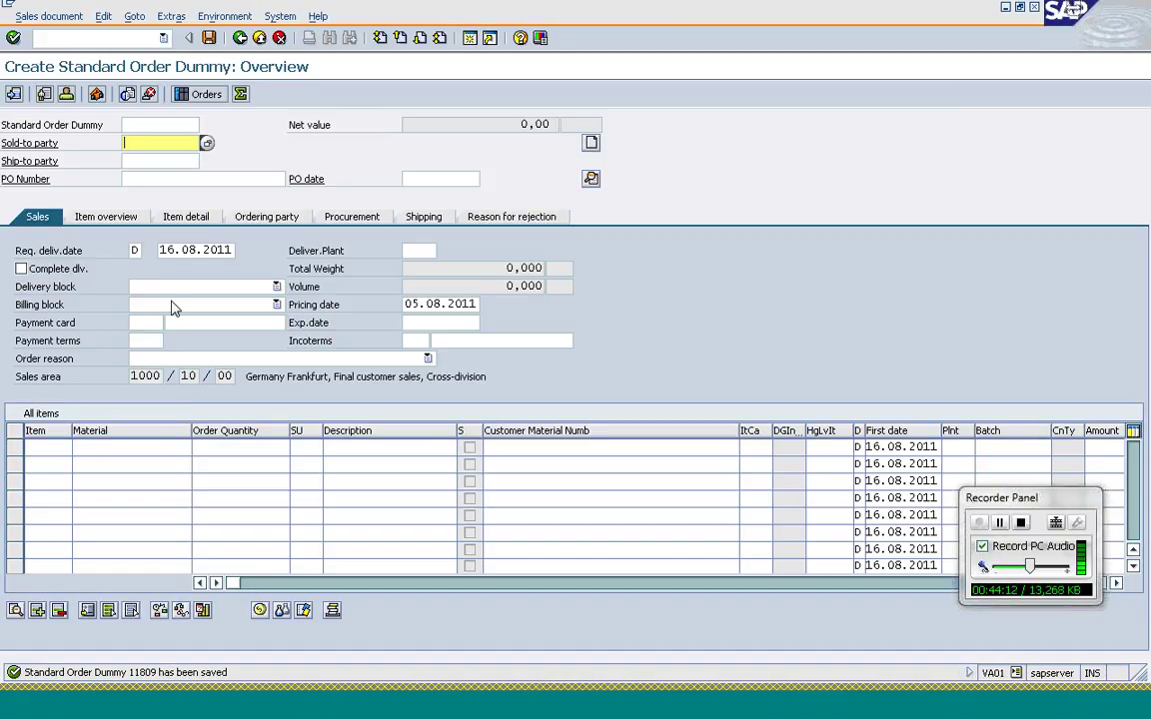
click(100, 38)
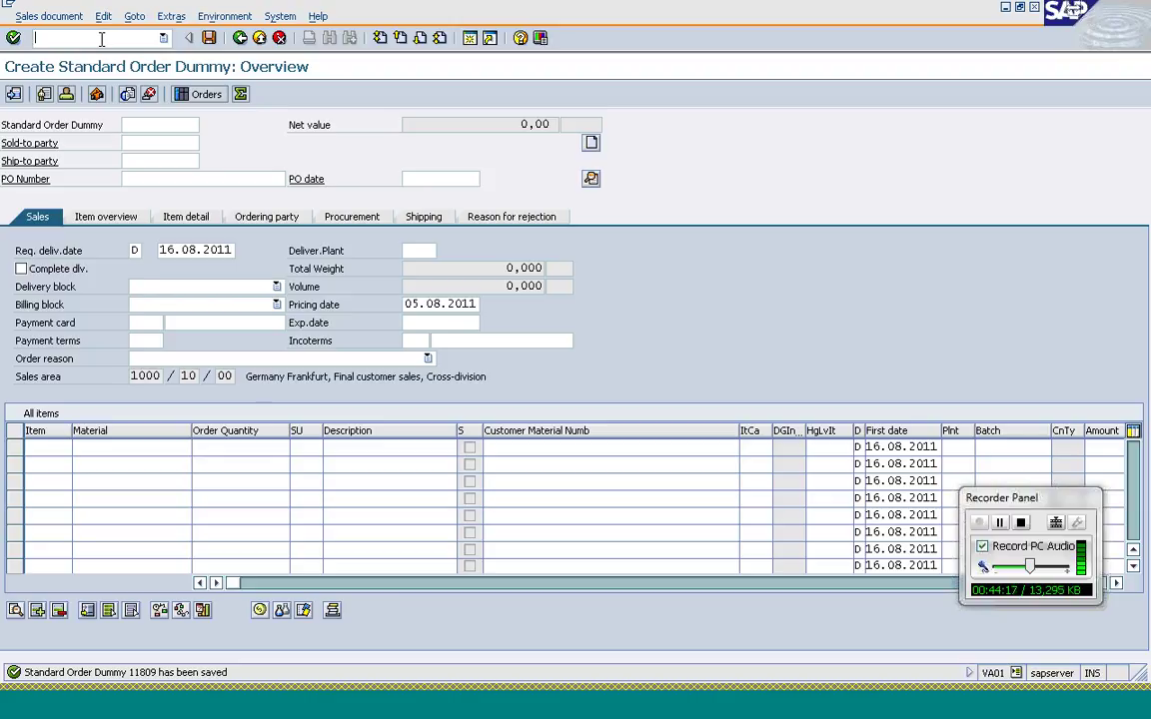
text(/nvl01n)
key(Return)
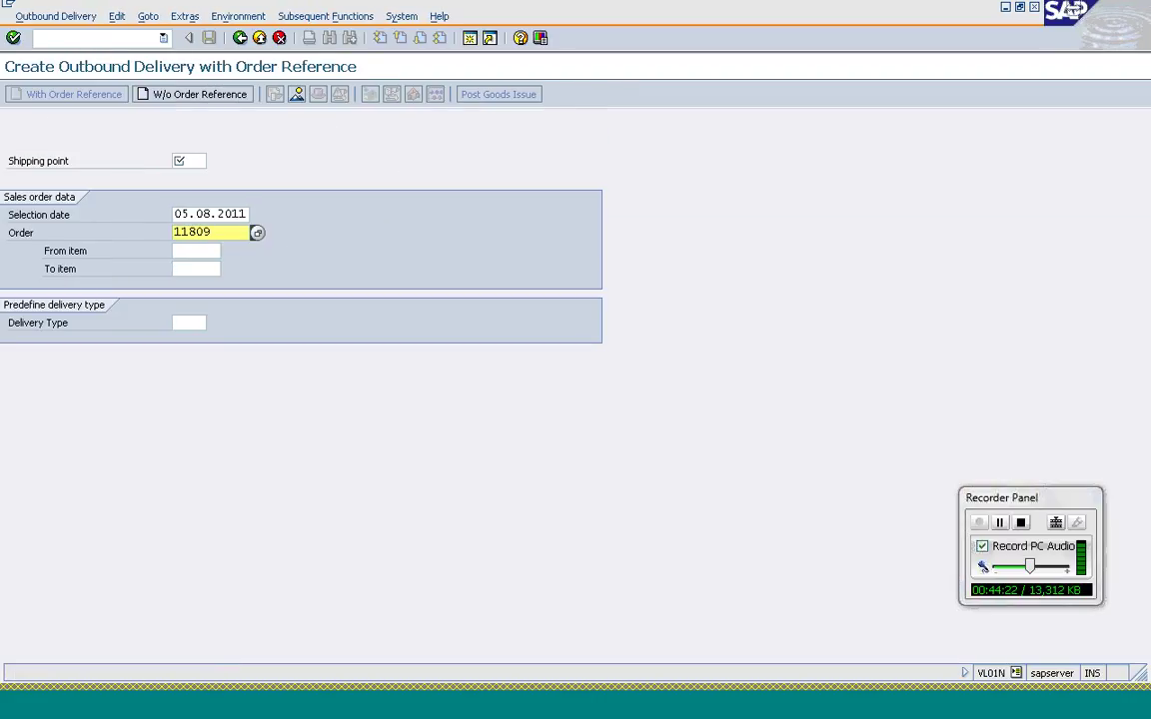
- Create the delivery for the proposed order with selection date 16.08.2011 and shipping point 1200
key(shift+Tab)
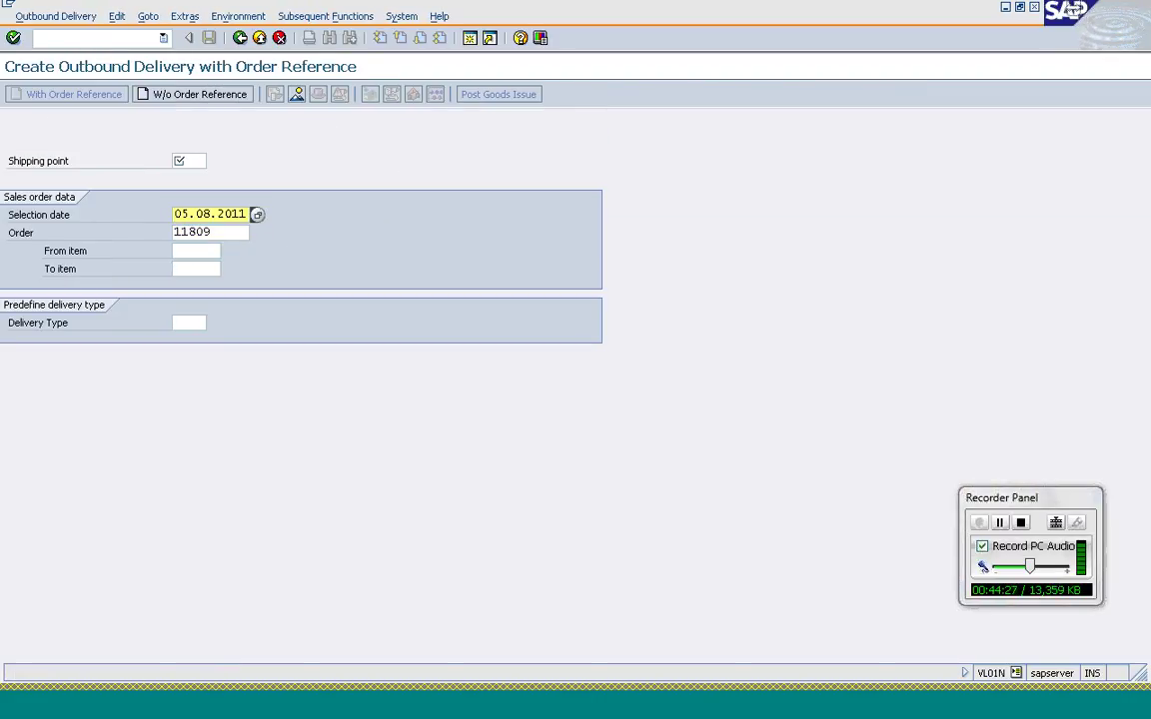
key(Insert)
text(16)
key(shift+Tab)
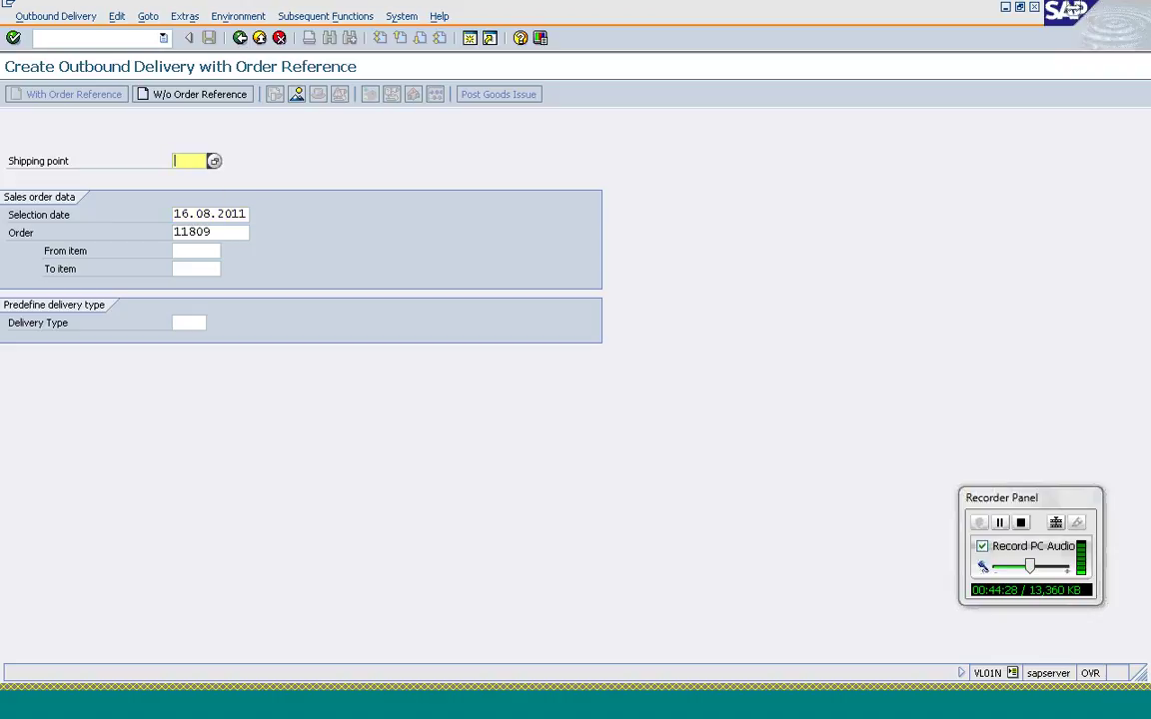
text(1200)
key(Return)
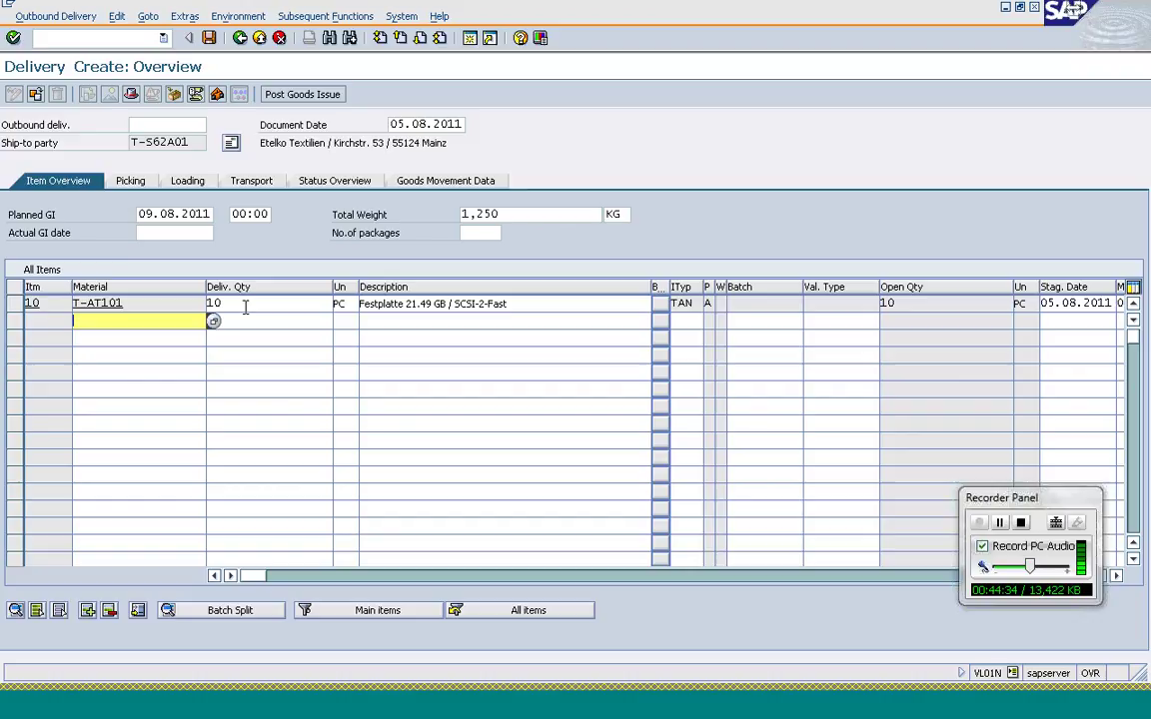
- Check the delivery type in the administration data of the delivery header, and return to the item overview
click(244, 307)
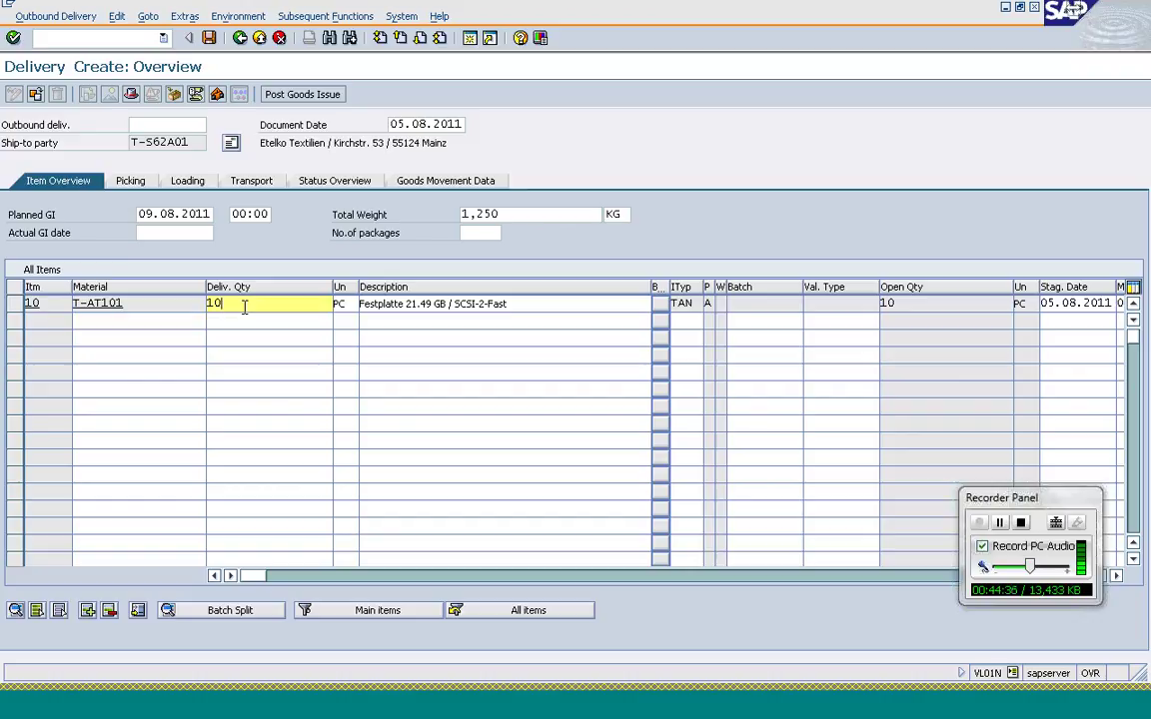
click(130, 94)
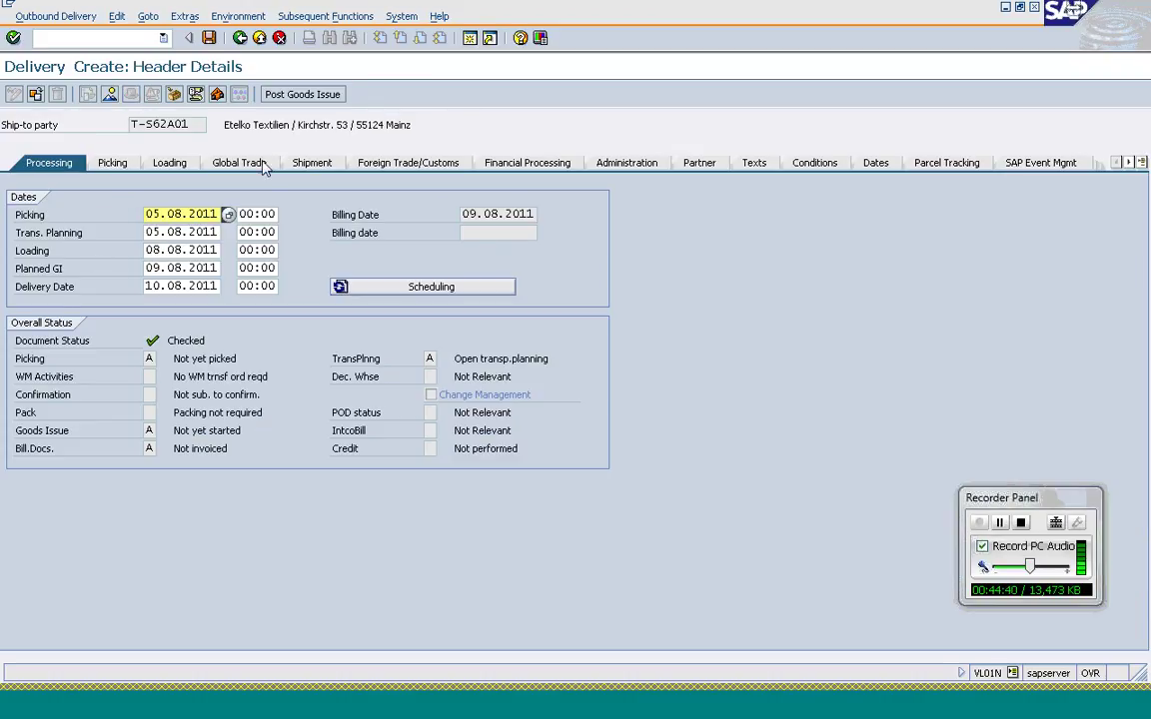
click(628, 163)
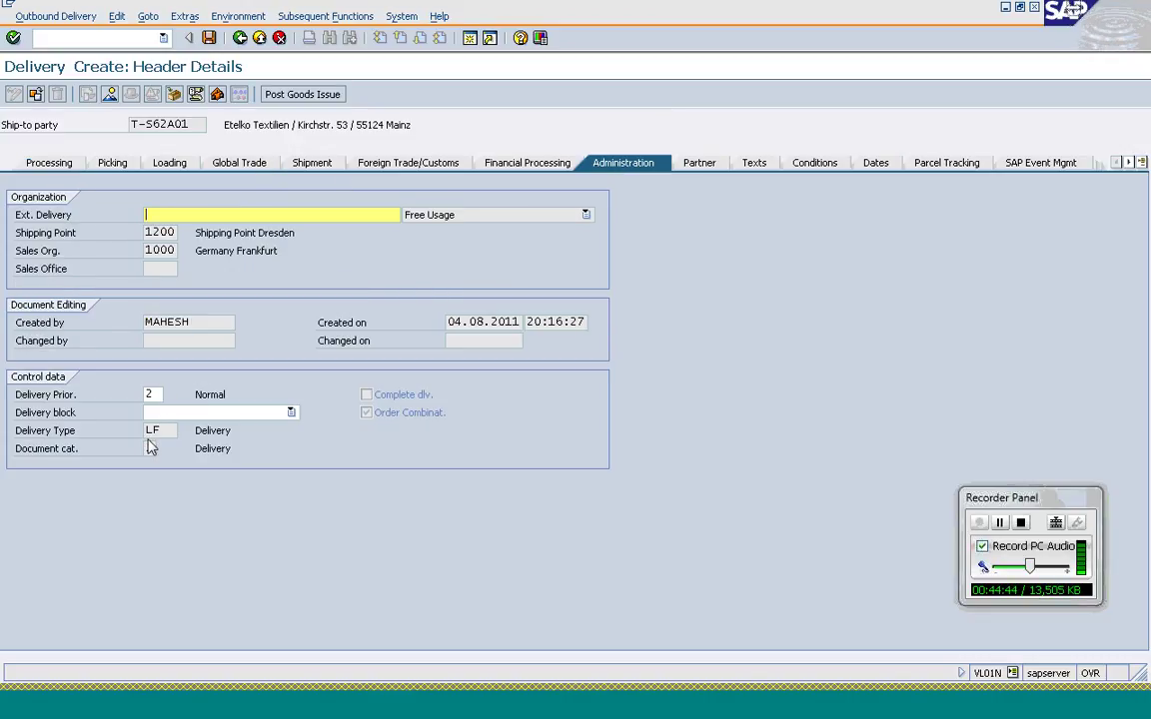
click(163, 431)
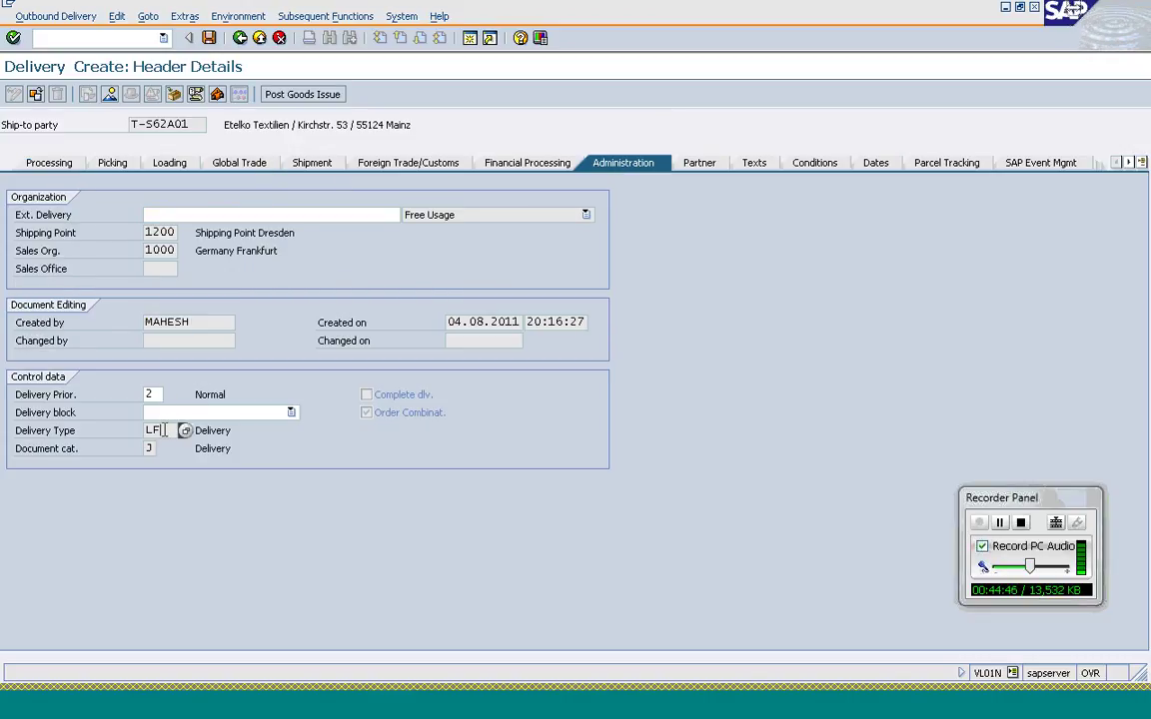
click(241, 40)
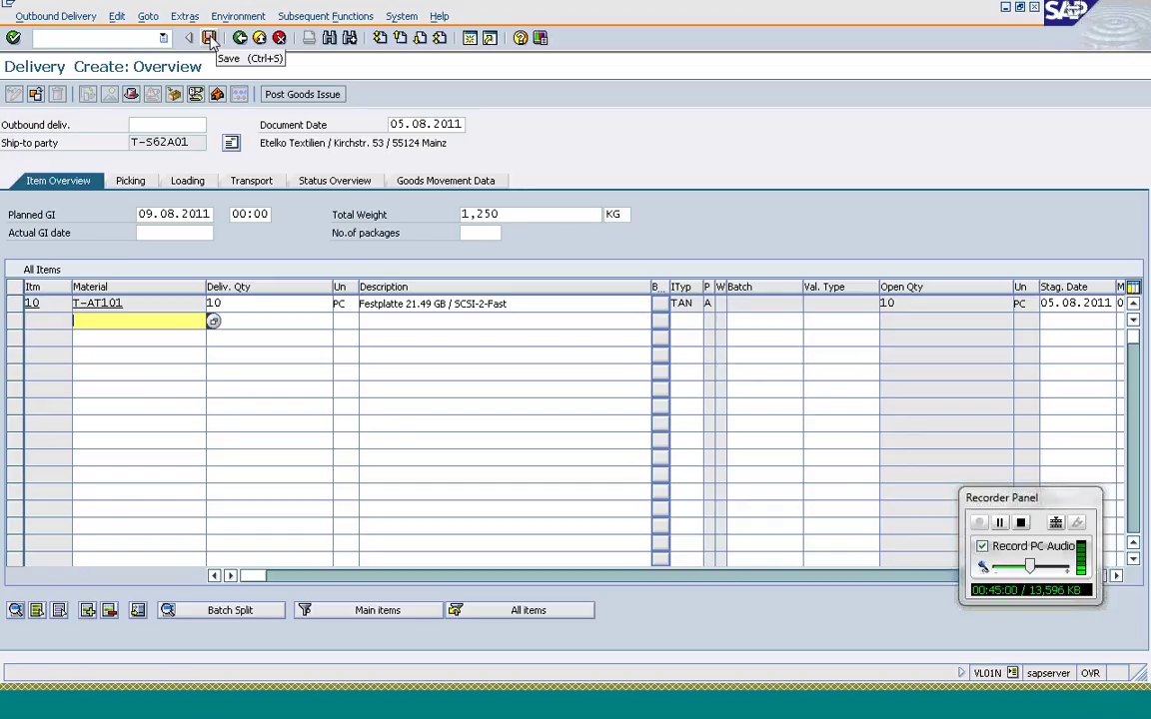
- Save the outbound delivery, and leave both delivery creation and the copy control maintenance
click(211, 42)
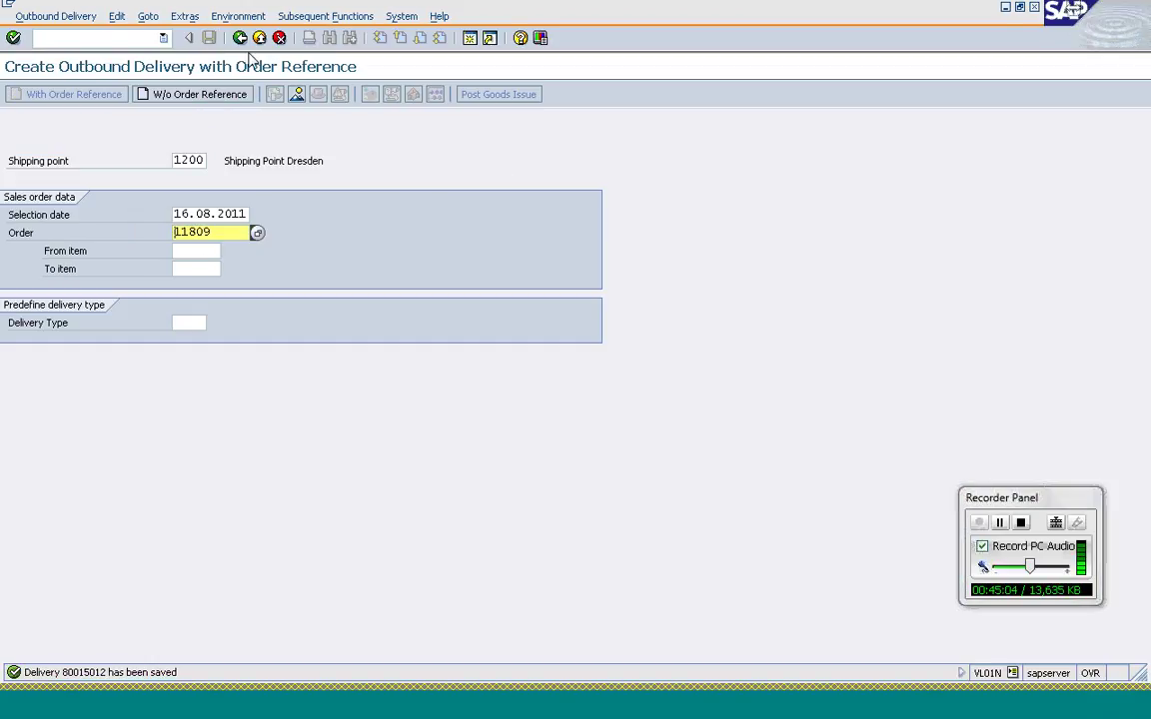
click(240, 40)
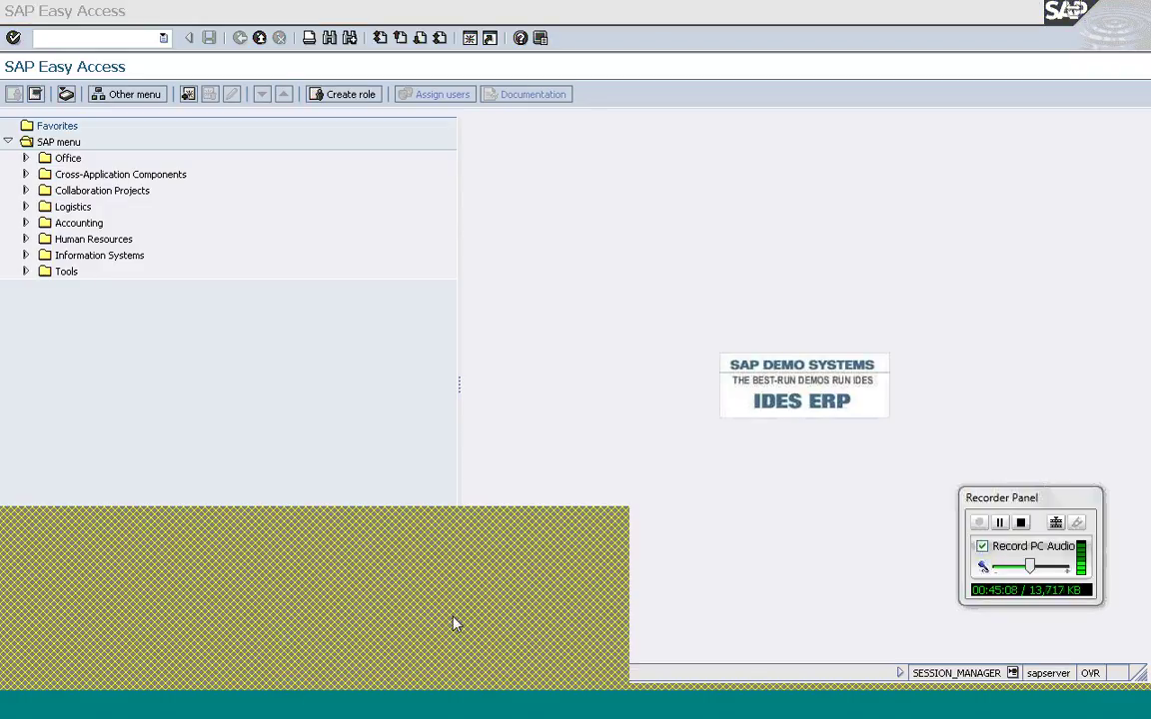
click(240, 38)
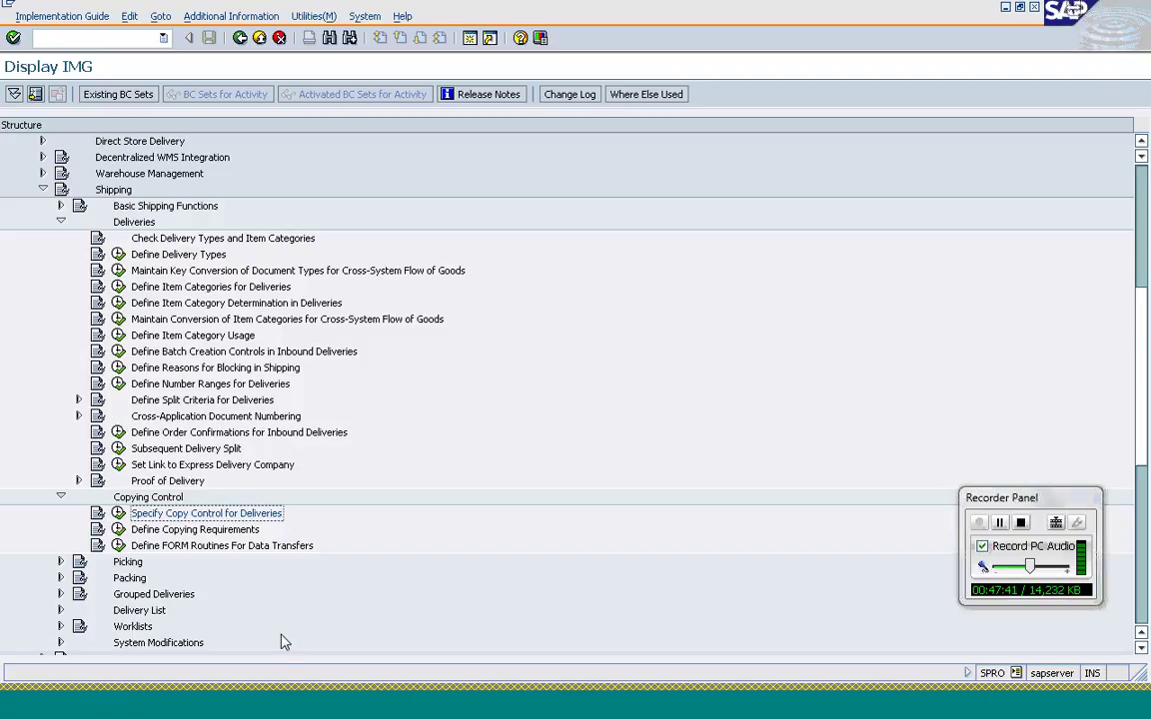
- Switch to the SAP Easy Access session and open transaction VOFM for maintaining requirements and formulas
click(298, 714)
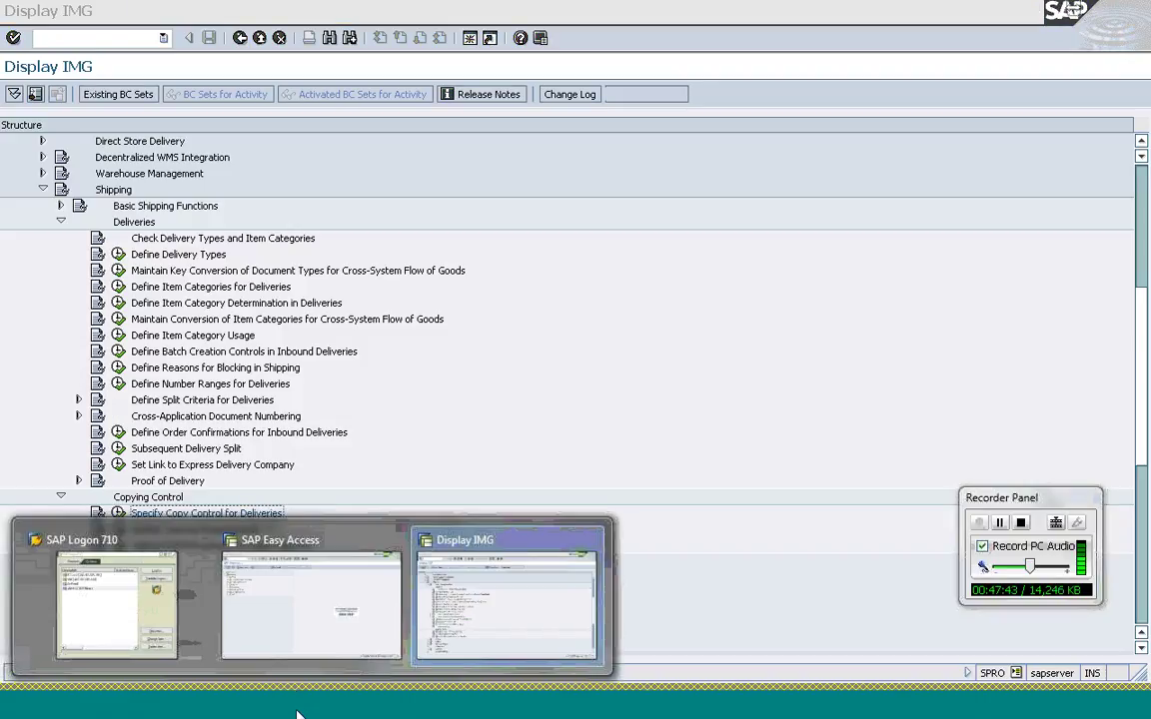
click(304, 599)
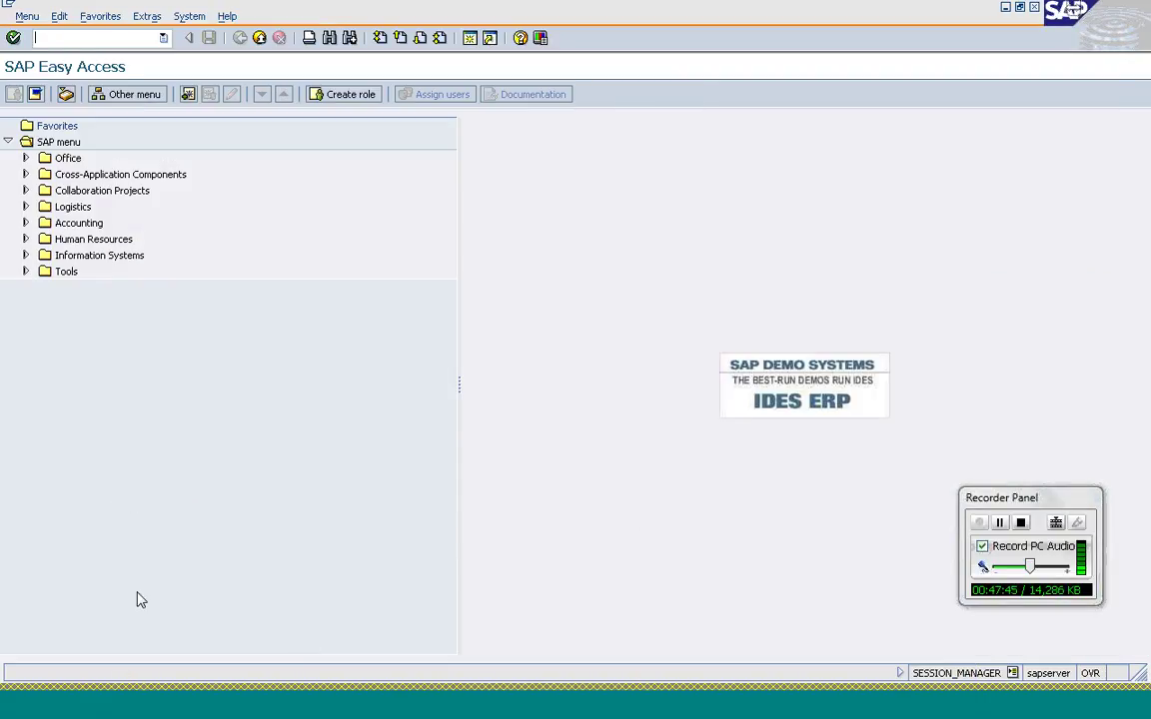
click(68, 38)
text(vo)
key(BackSpace)
text(a05)
key(Return)
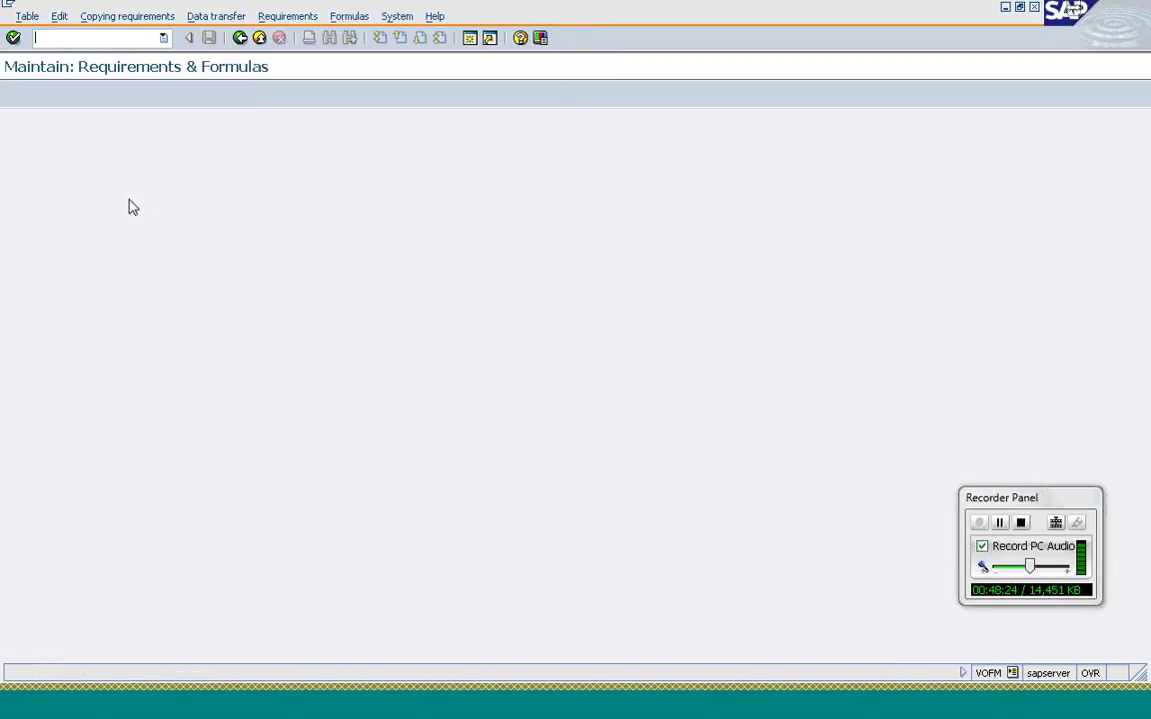
- In the copying requirements for orders, display the source code of routine 501, Scheduled qty > 0
click(27, 17)
mouse_move(125, 20)
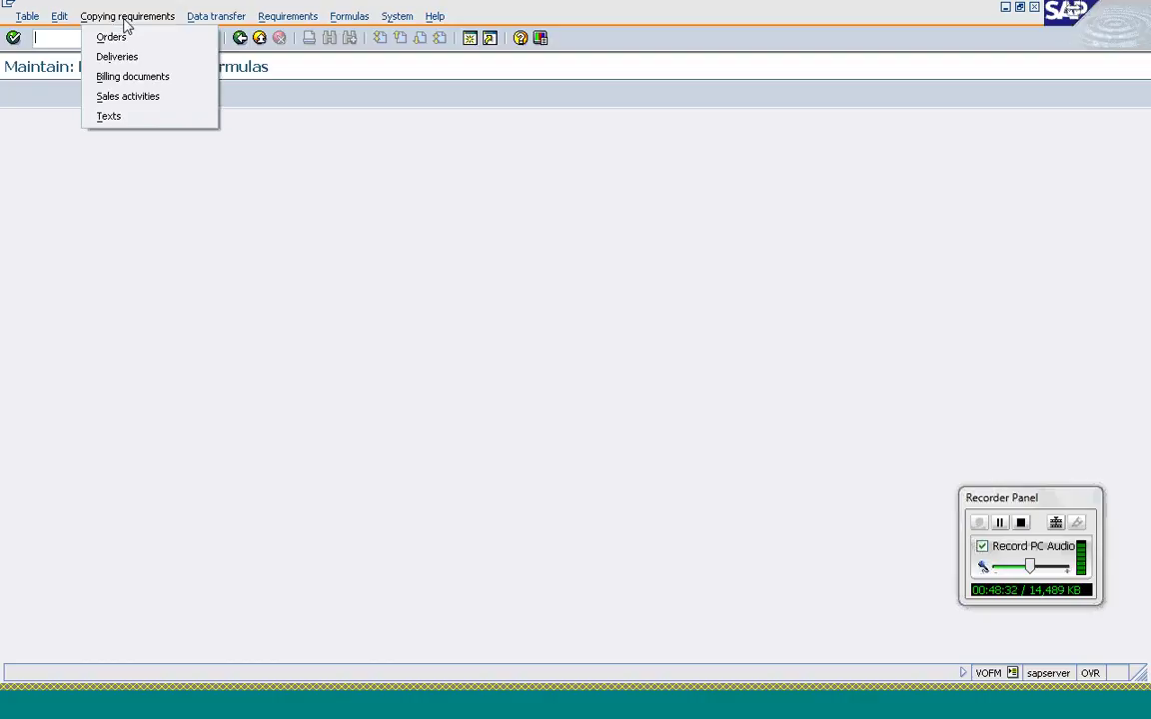
click(118, 40)
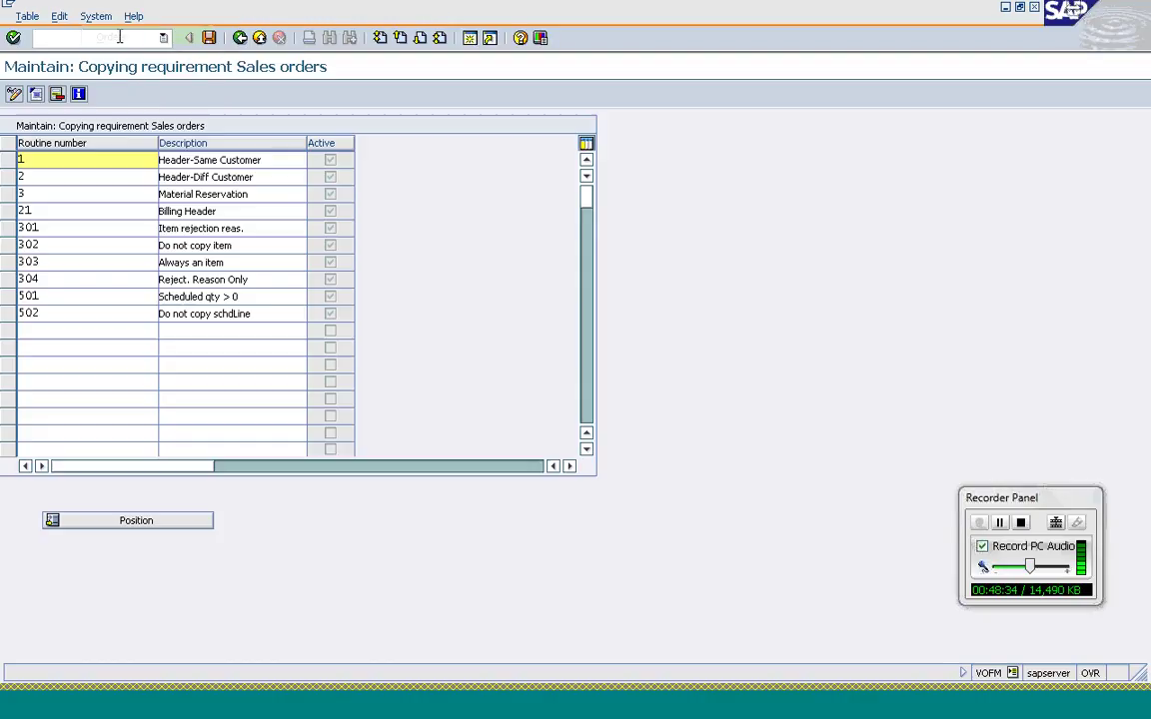
click(45, 228)
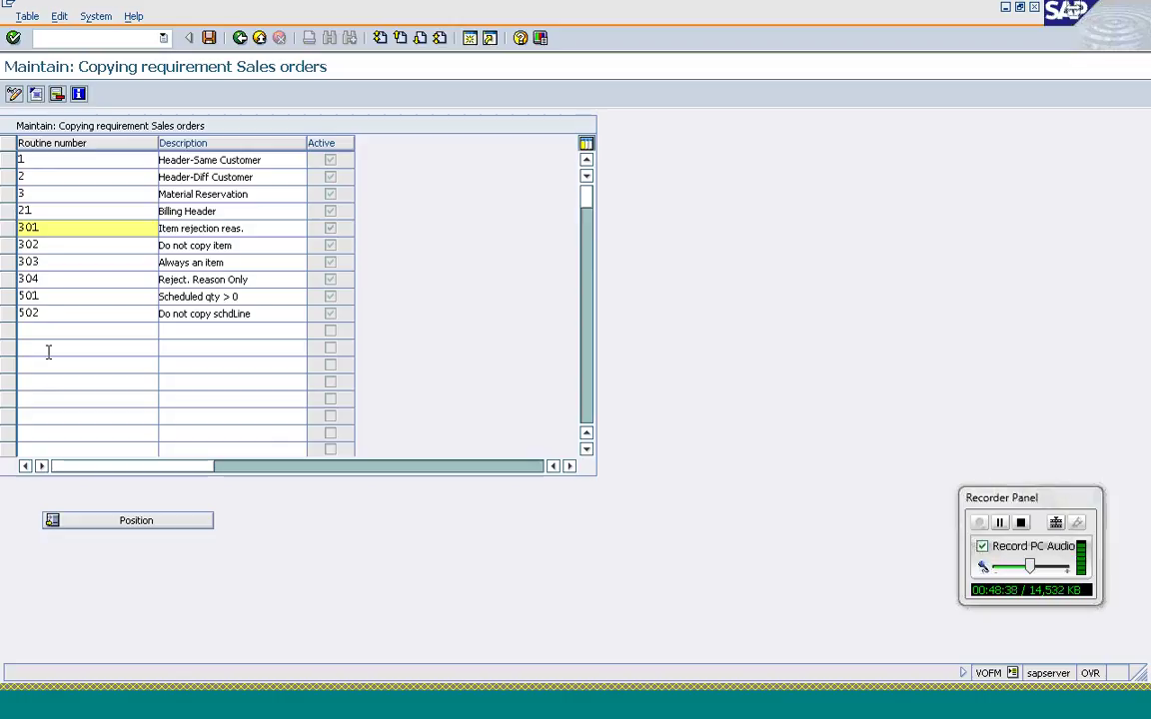
click(8, 297)
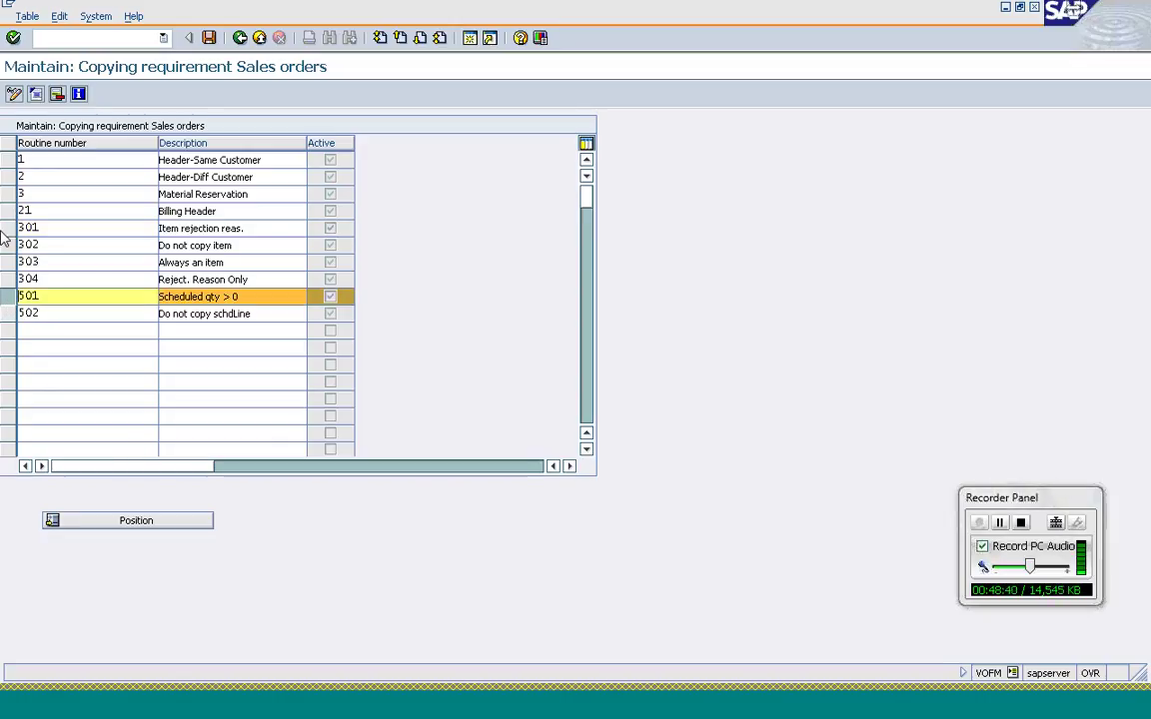
click(37, 96)
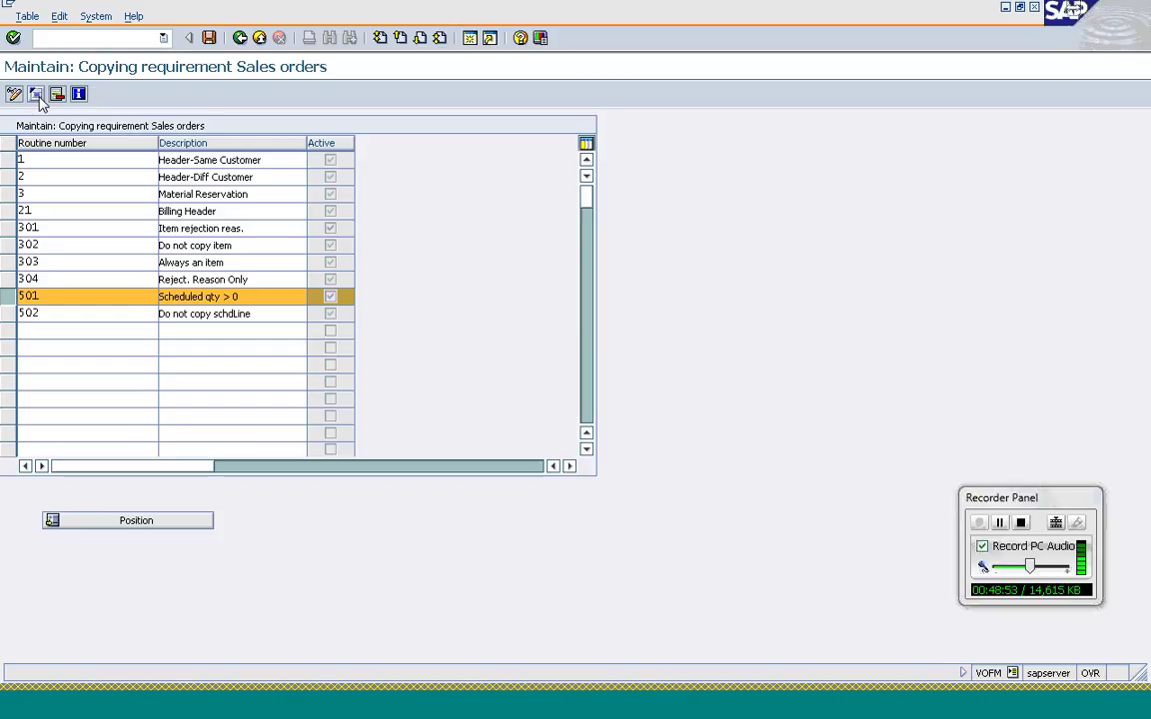
click(36, 97)
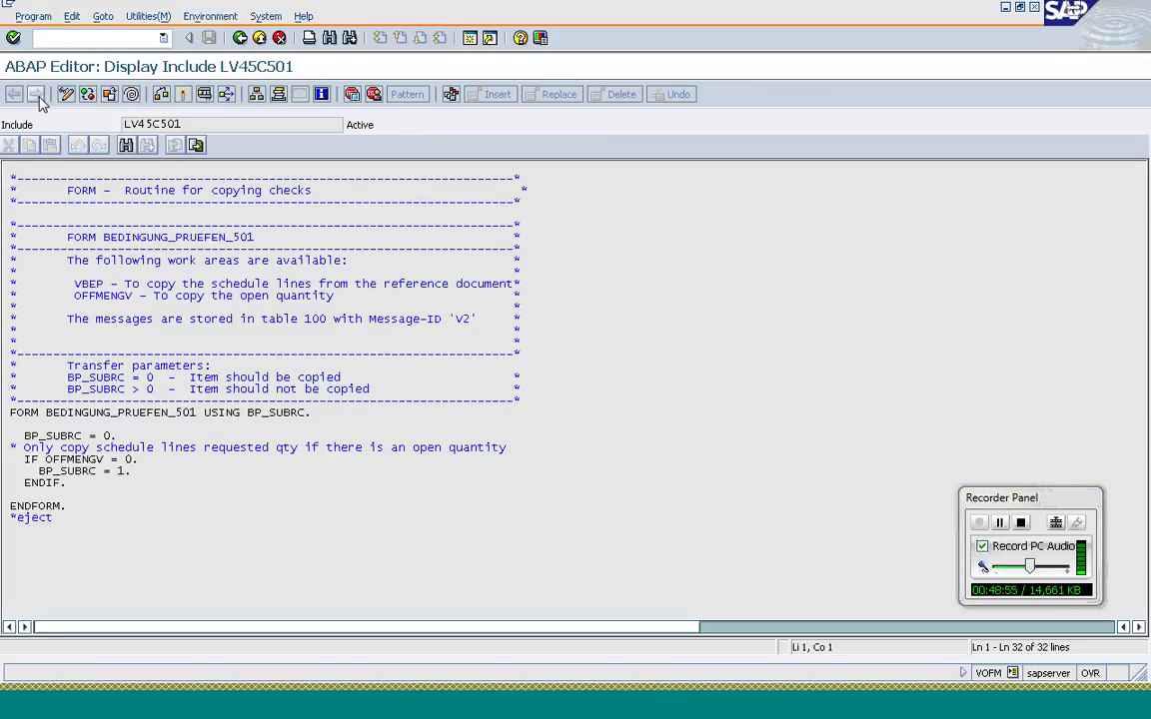
- Examine the OFFMENGV open-quantity condition in routine 501, and return to the requirements and formulas overview
click(46, 460)
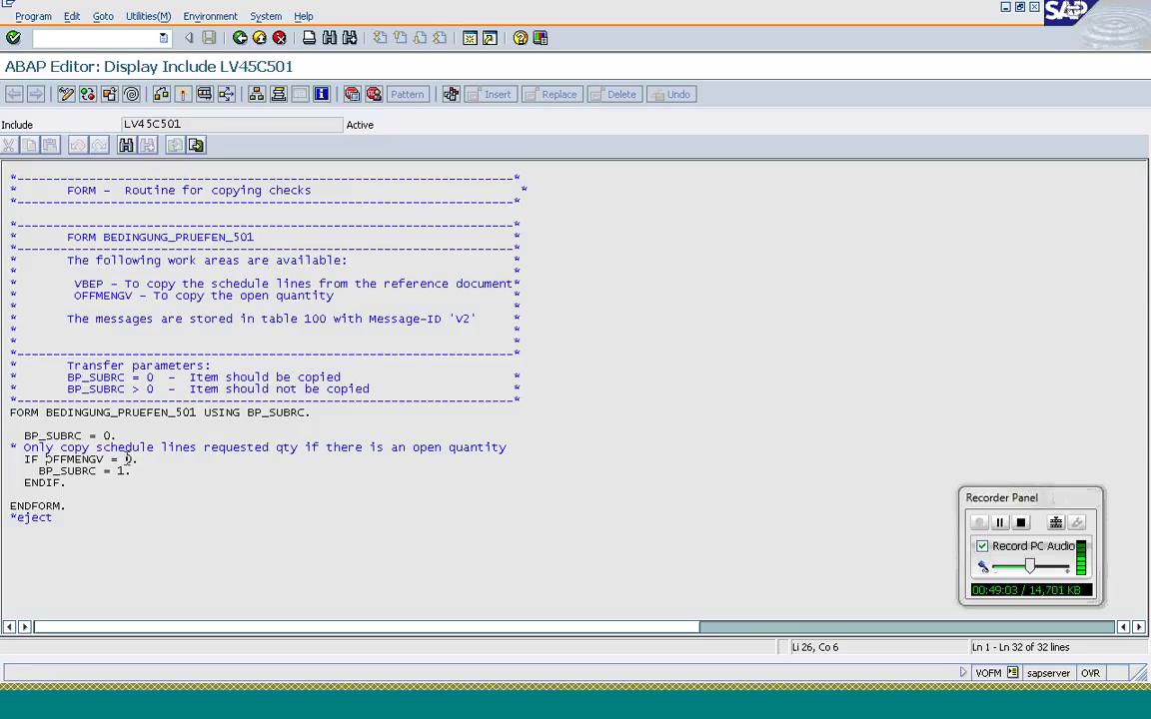
click(51, 470)
click(241, 38)
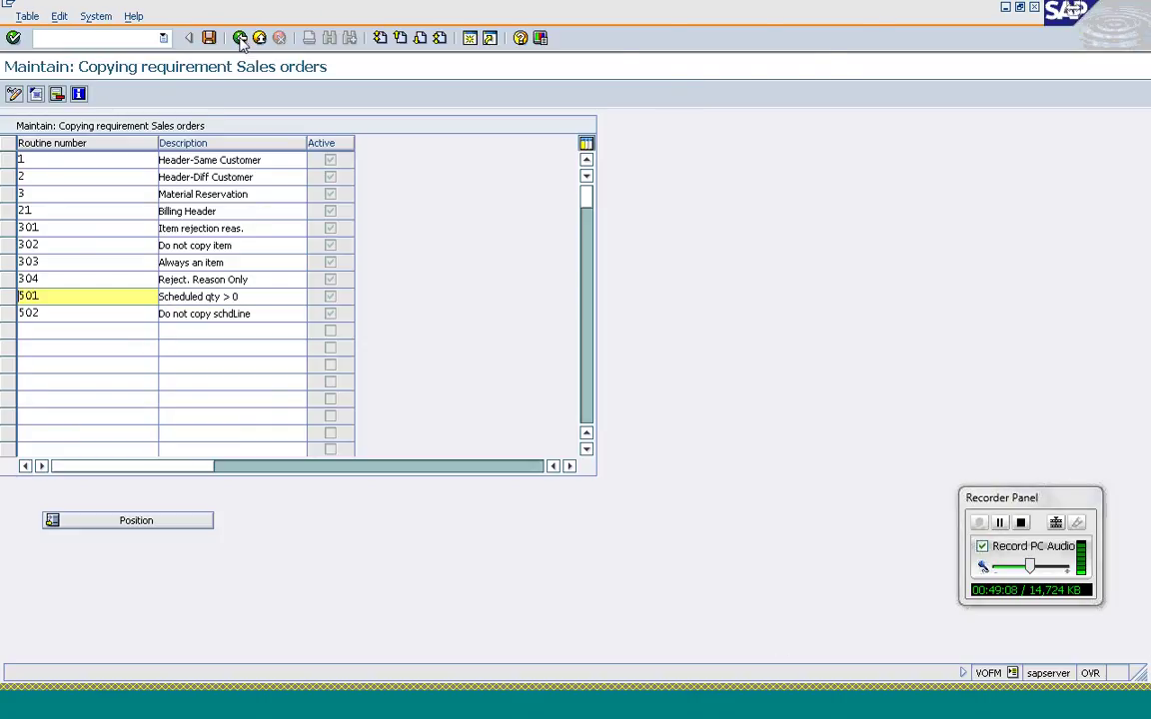
click(43, 336)
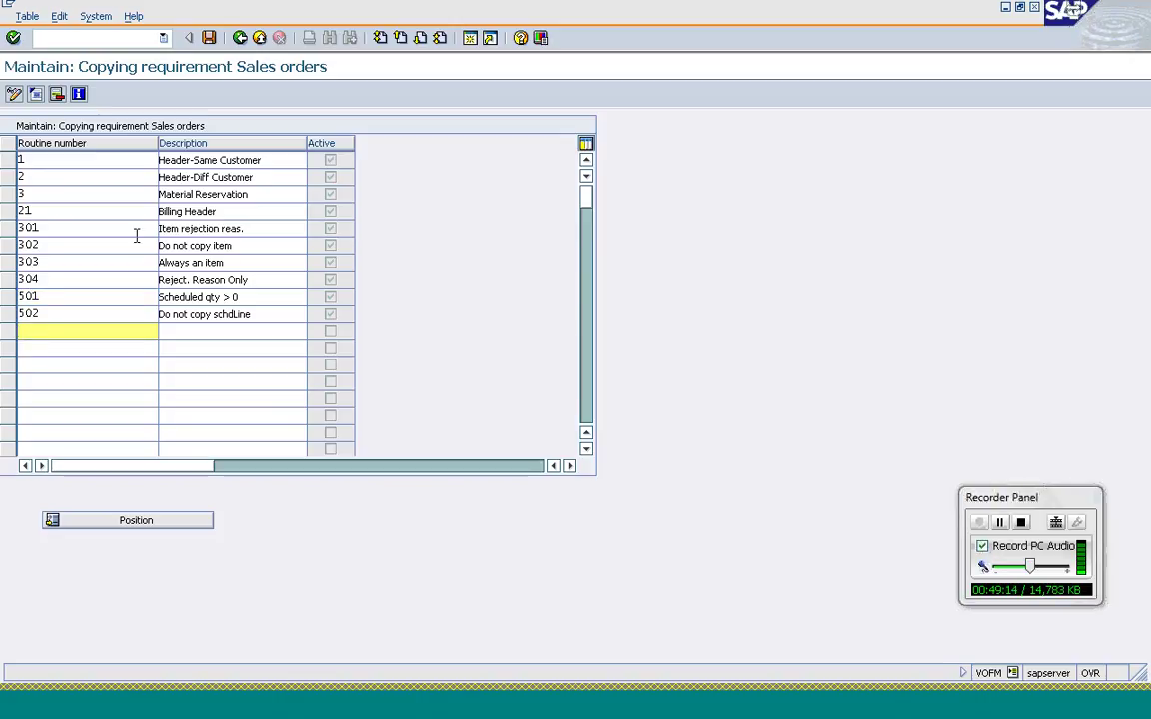
click(241, 40)
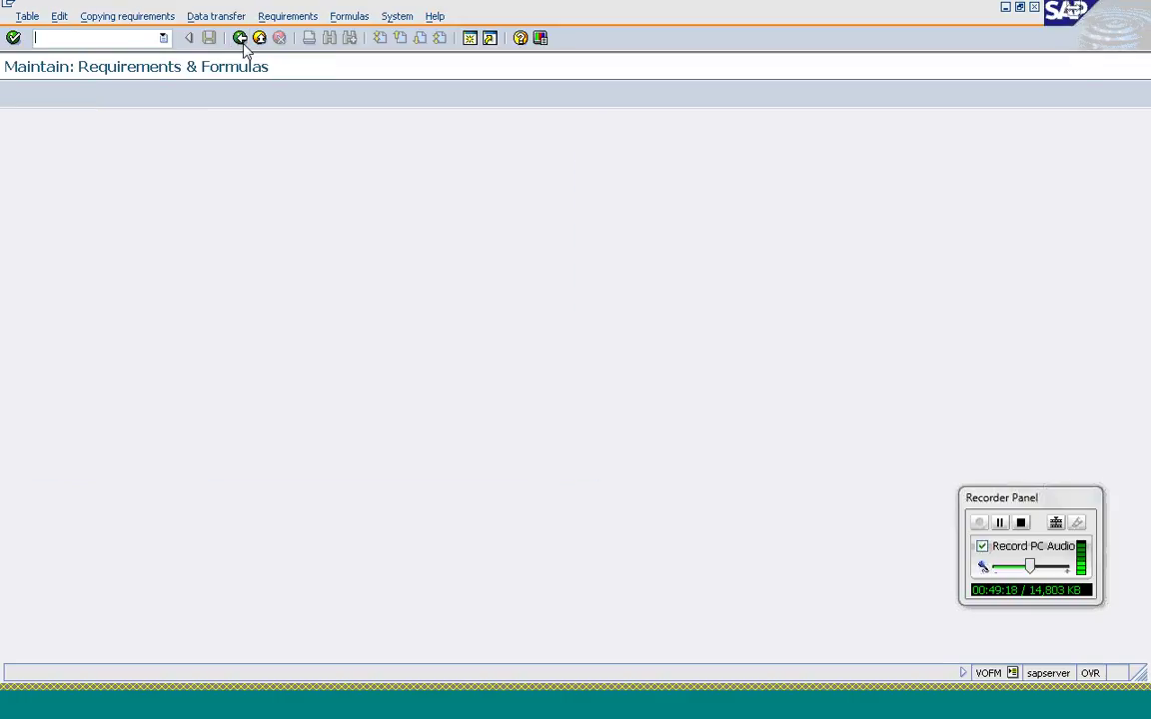
- In the copying requirements for deliveries, display the source code of routine 101, Item
click(140, 20)
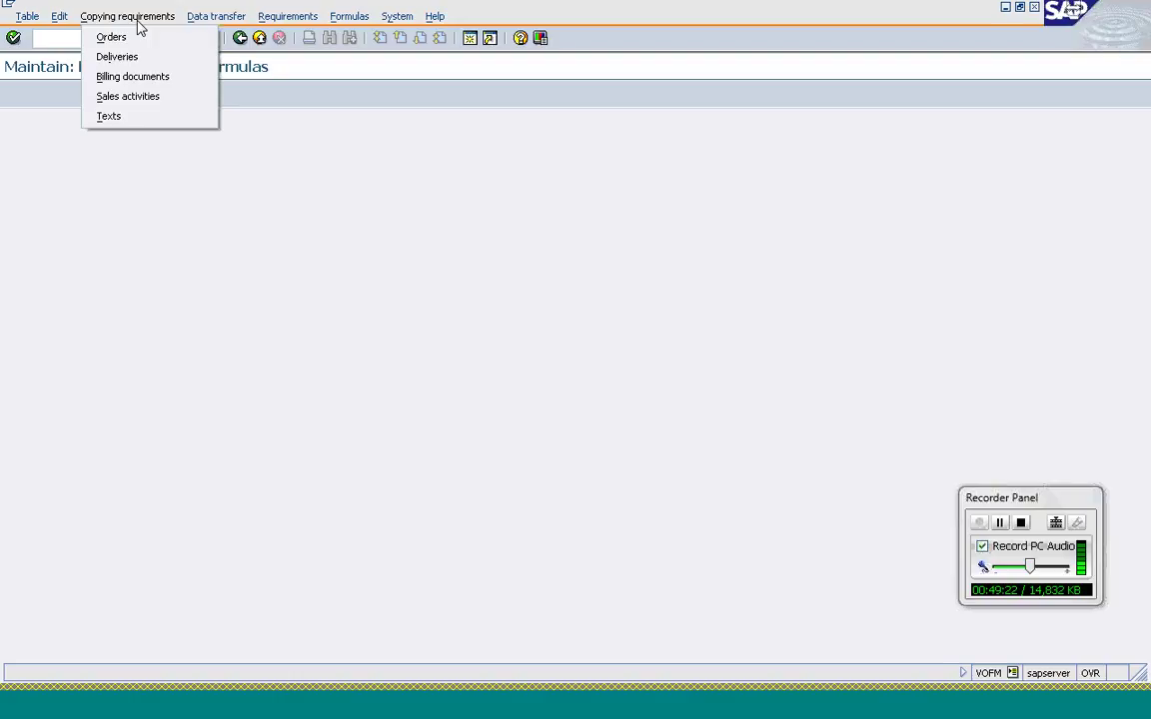
click(133, 57)
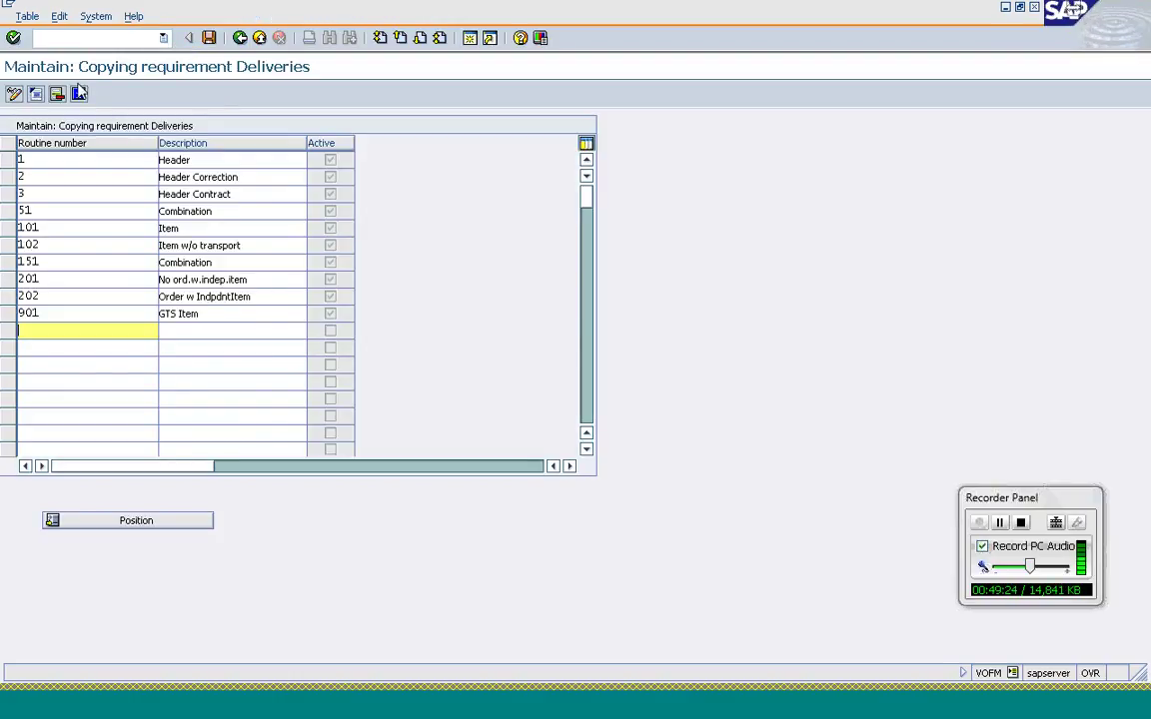
click(10, 229)
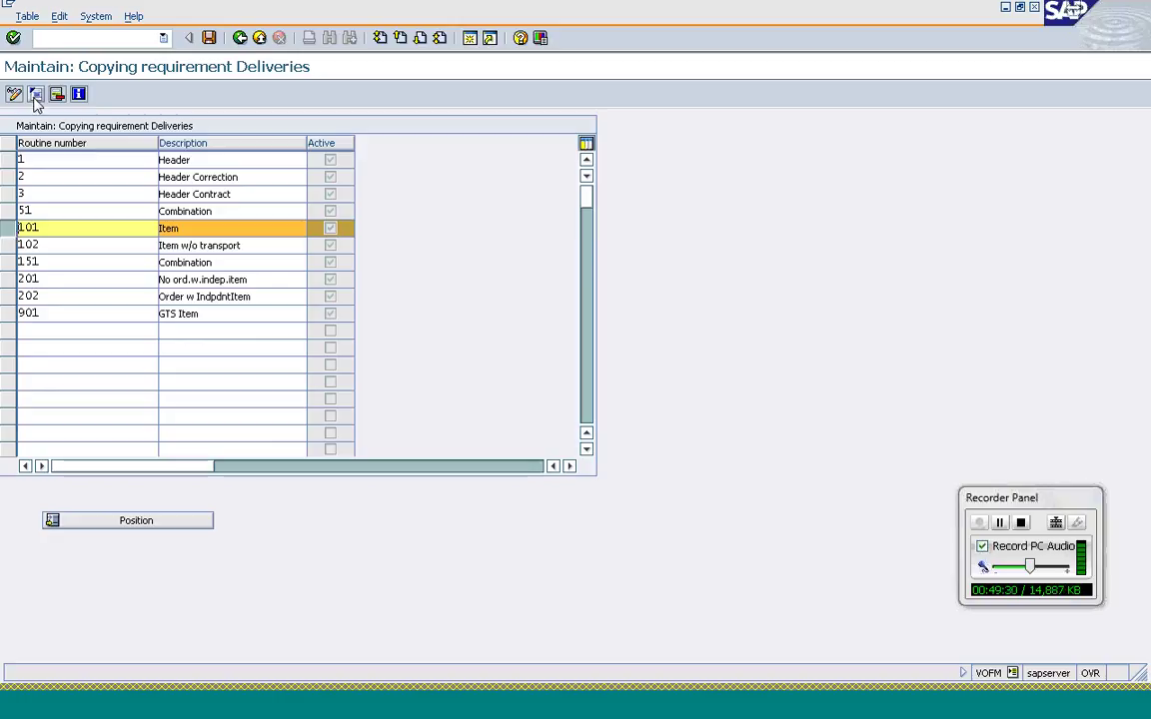
click(35, 96)
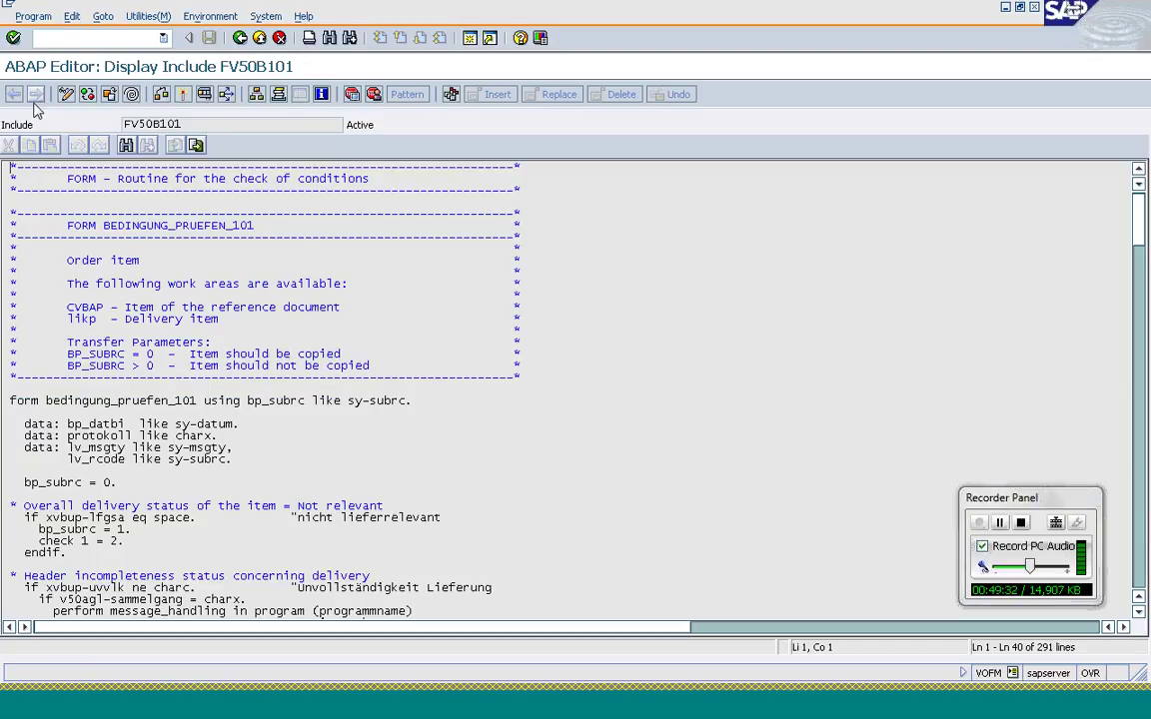
- Examine the checks for overall delivery status of the item and header incompleteness in the routine 101 code
click(121, 495)
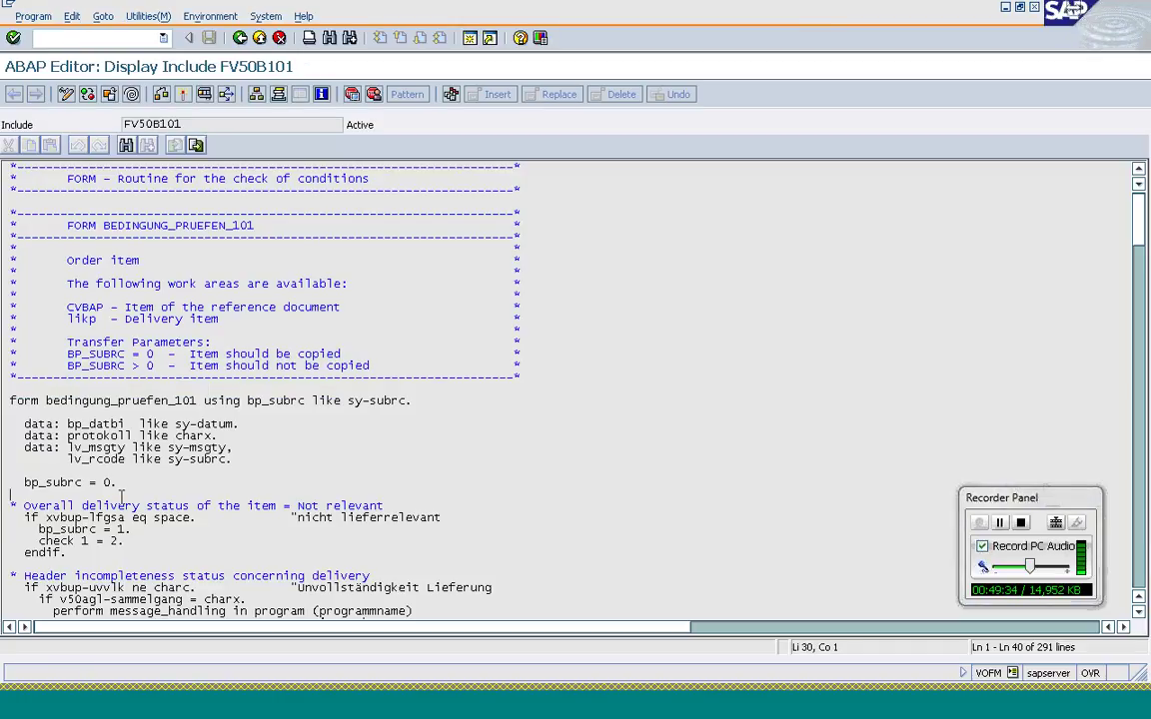
key(Down)
key(Down)
key(Down)
key(Down)
key(Down)
key(Down)
key(Down)
key(Down)
key(Down)
key(Down)
key(Down)
key(Down)
key(Down)
key(Down)
key(Down)
key(Down)
key(Down)
key(Down)
key(Down)
key(Down)
key(Down)
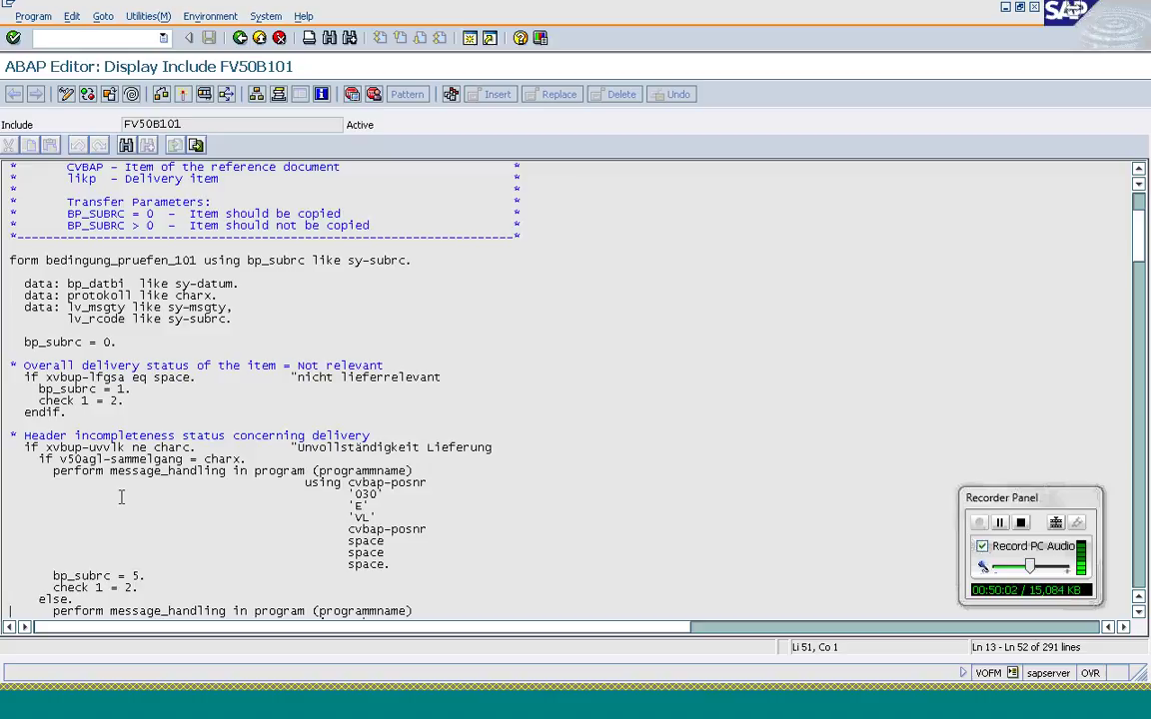
click(121, 497)
click(89, 366)
click(73, 438)
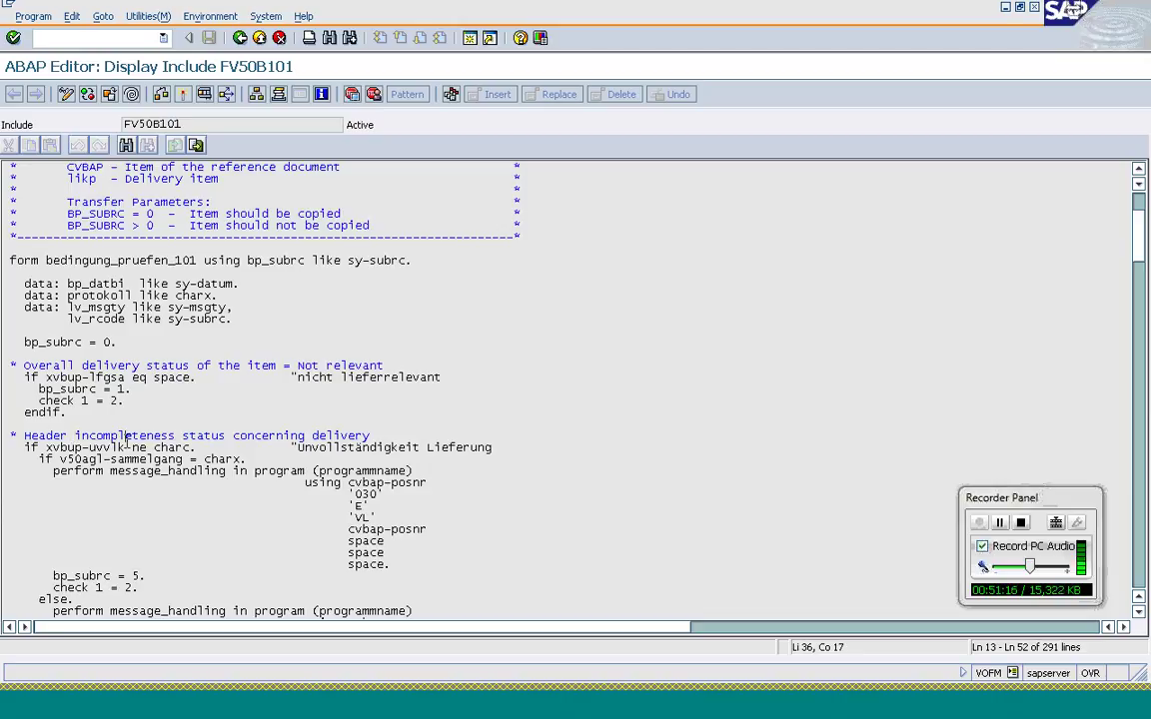
- Read the message handling for header incompleteness and find the check for a completely processed delivery status
key(Down)
key(Down)
key(Down)
key(Down)
key(Down)
key(Down)
key(Down)
key(Down)
key(Down)
key(Down)
key(Down)
key(Down)
key(Down)
key(Down)
key(Down)
key(Down)
key(Down)
key(Down)
key(Down)
key(Down)
key(Down)
key(Down)
key(Down)
key(Down)
key(Down)
key(Down)
key(Down)
key(Down)
key(Down)
key(Down)
key(Down)
key(Down)
key(Down)
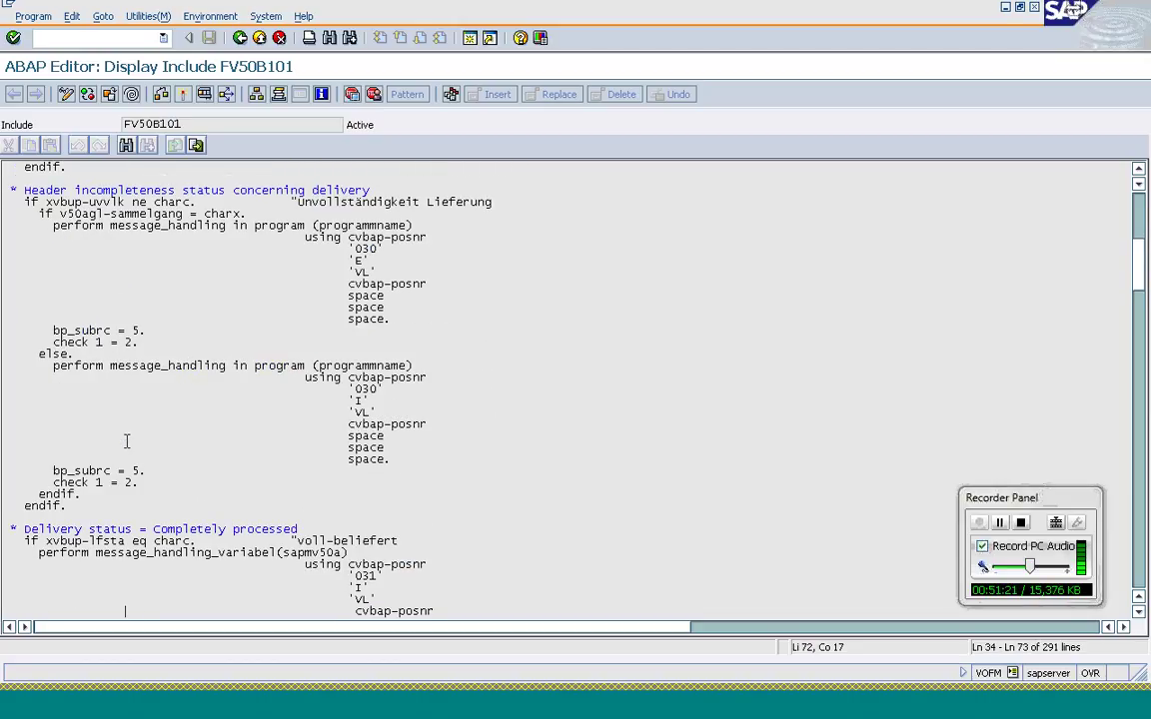
key(Up)
key(Up)
key(Up)
key(Up)
key(Up)
key(Up)
key(Up)
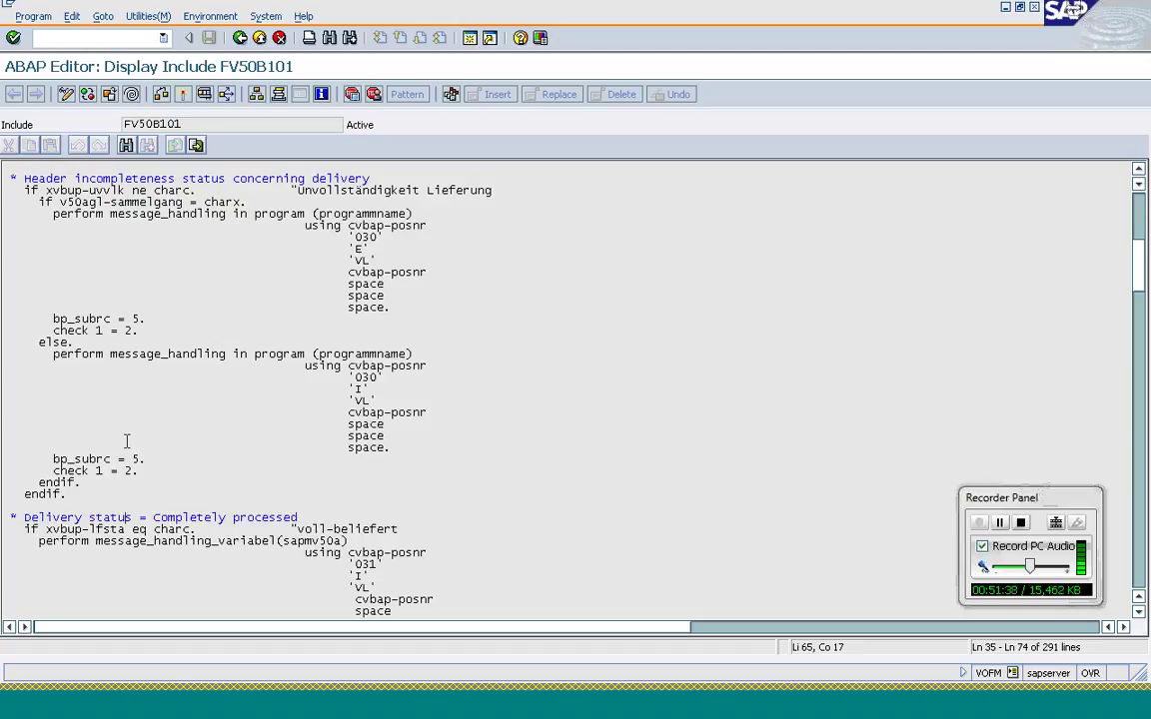
click(105, 512)
- Read on through the overall delivery status check to the shipping point check in the routine 101 code
key(Down)
key(Down)
key(Down)
key(Down)
key(Down)
key(Down)
key(Down)
key(Down)
key(Down)
key(Down)
key(Down)
key(Down)
key(Down)
key(Down)
key(Down)
key(Down)
key(Down)
key(Down)
key(Down)
key(Down)
key(Down)
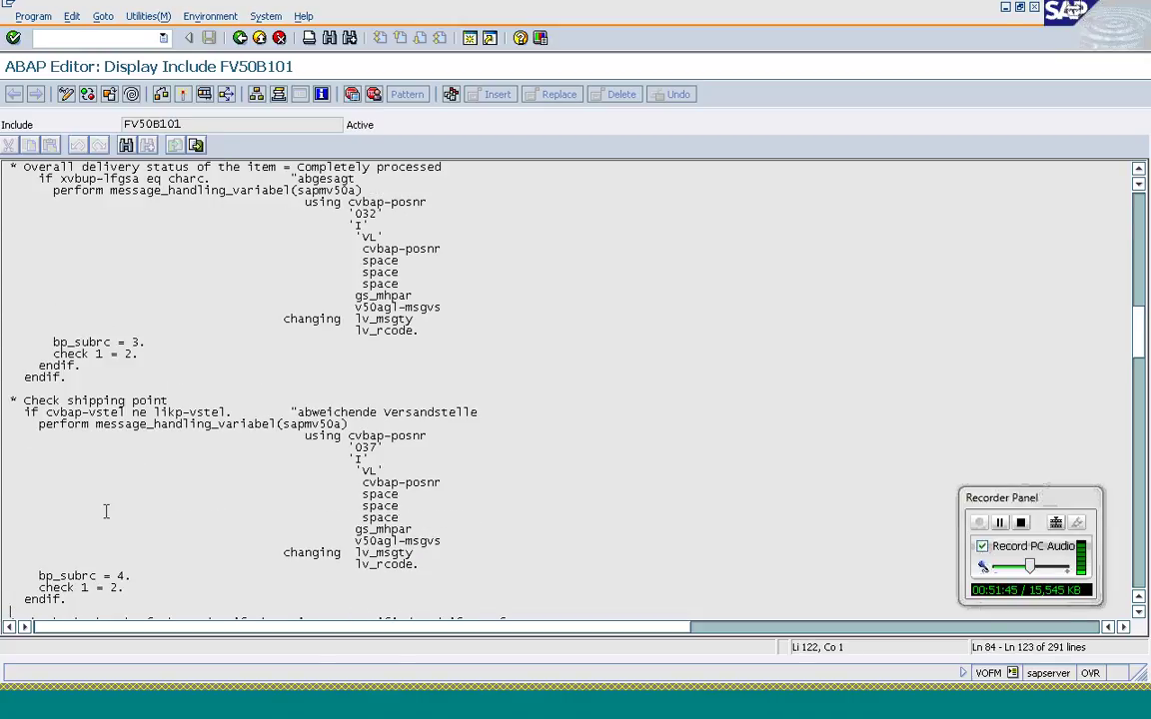
- Read past the cvbap-charg check to the Automatic Credit Check section and examine its partial approval condition
key(Down)
key(Down)
key(Down)
key(Down)
key(Down)
key(Down)
key(Down)
key(Down)
key(Down)
key(Down)
key(Down)
key(Down)
key(Down)
key(Down)
key(Down)
key(Down)
key(Down)
key(Down)
key(Down)
key(Down)
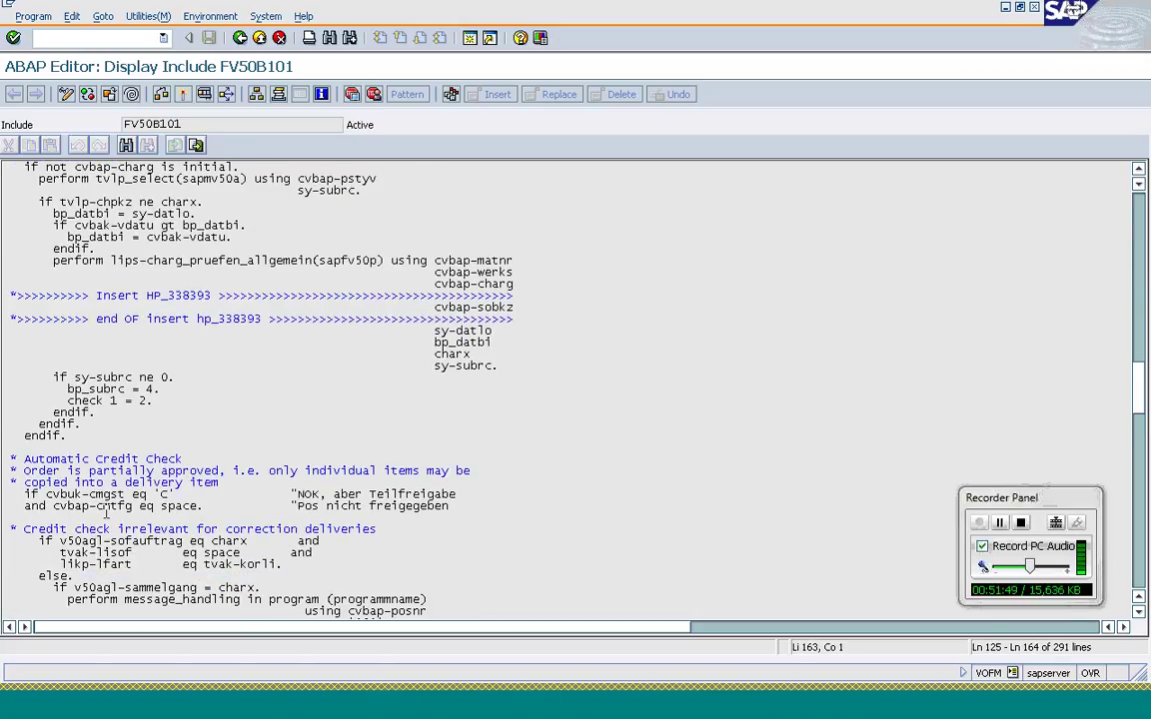
click(117, 459)
click(47, 459)
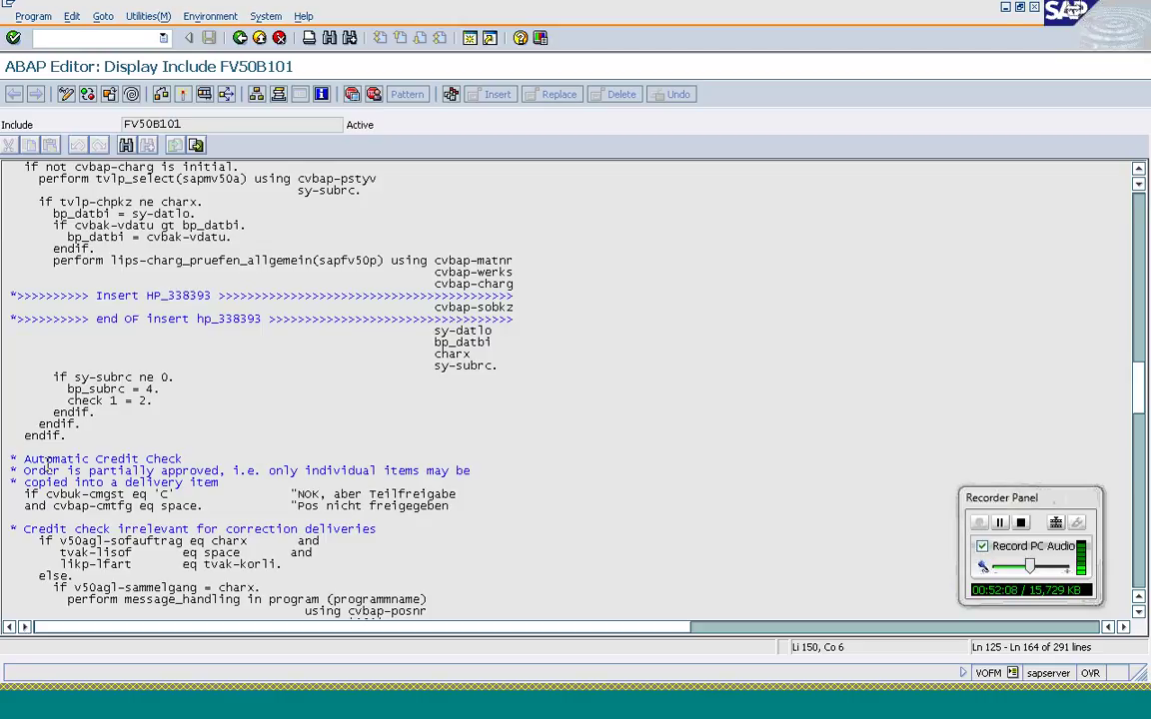
- Continue through the credit check code to the section that checks the user status of the order item
key(Right)
key(Down)
key(Down)
key(Down)
key(Down)
key(Down)
key(Down)
key(Down)
key(Down)
key(Down)
key(Down)
key(Down)
key(Down)
key(Down)
key(Down)
key(Down)
key(Down)
key(Down)
key(Down)
key(Down)
key(Down)
key(Down)
key(Down)
key(Down)
key(Down)
key(Down)
key(Down)
key(Down)
key(Down)
key(Down)
key(Down)
key(Down)
key(Down)
key(Down)
key(Down)
key(Down)
key(Down)
key(Down)
key(Down)
key(Down)
key(Down)
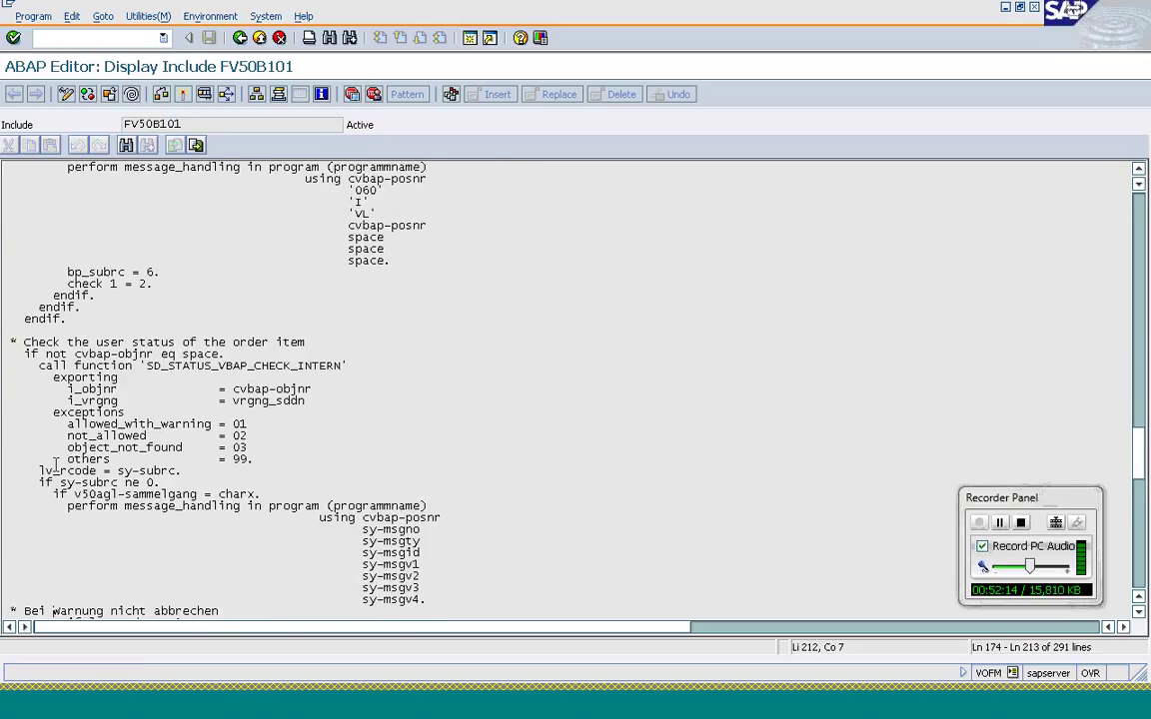
- Read past the order item's user status check to the export check test and its RV_EXPORT_CONTROL_DELIVERY function call
key(Down)
key(Down)
key(Down)
key(Down)
key(Down)
key(Down)
key(Down)
key(Down)
key(Down)
key(Down)
key(Down)
key(Down)
key(Down)
key(Down)
key(Down)
key(Down)
key(Down)
key(Down)
key(Down)
key(Down)
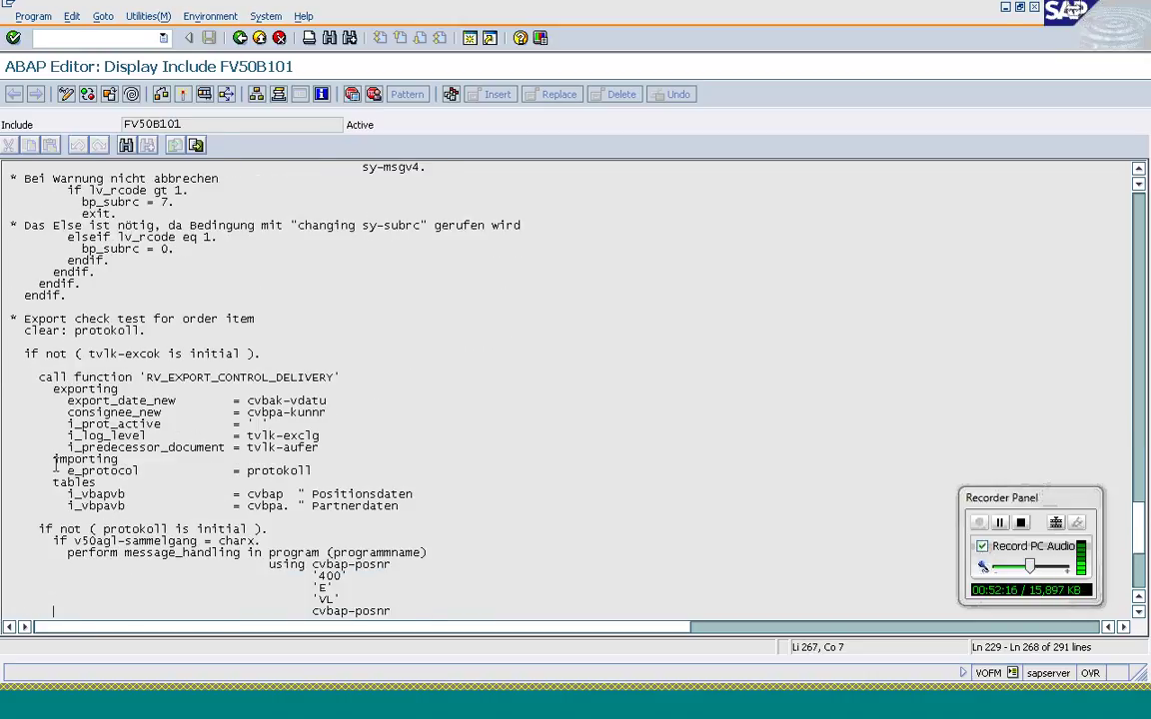
- Read the export check's message handling through to the end of routine 101's code
key(Down)
key(Down)
key(Down)
key(Down)
key(Down)
key(Down)
key(Down)
key(Down)
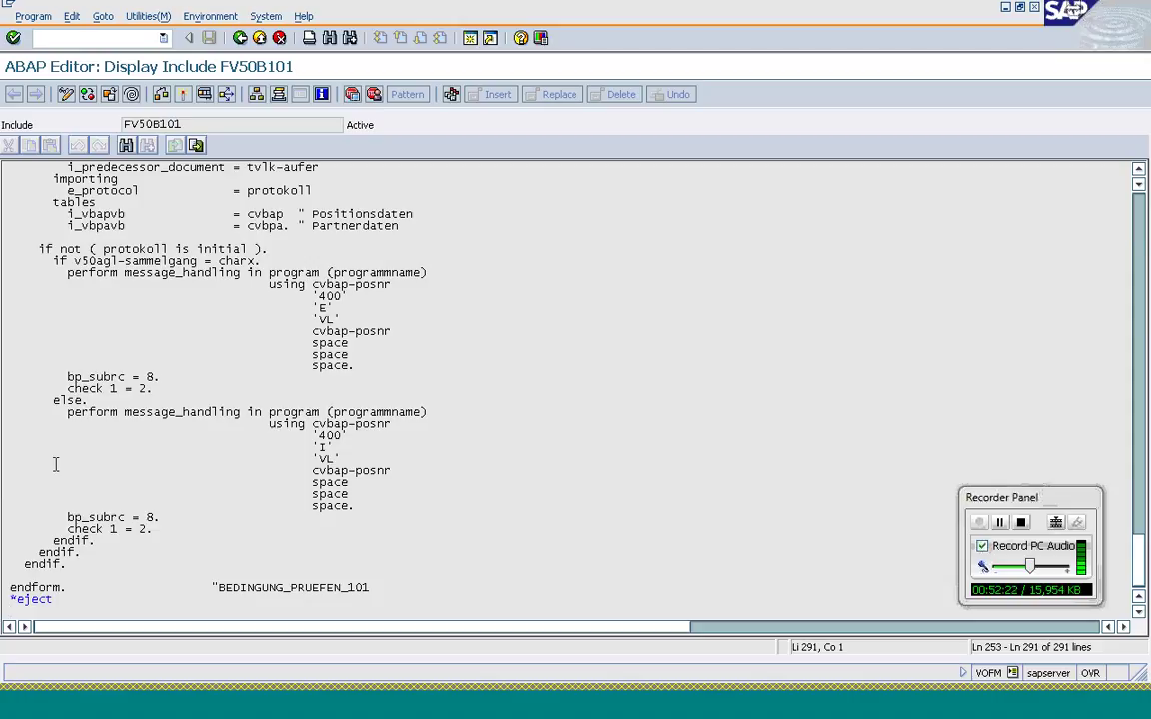
- Close the routine 101 code and the delivery copying requirements list, returning to the requirements and formulas start screen
click(142, 393)
click(239, 40)
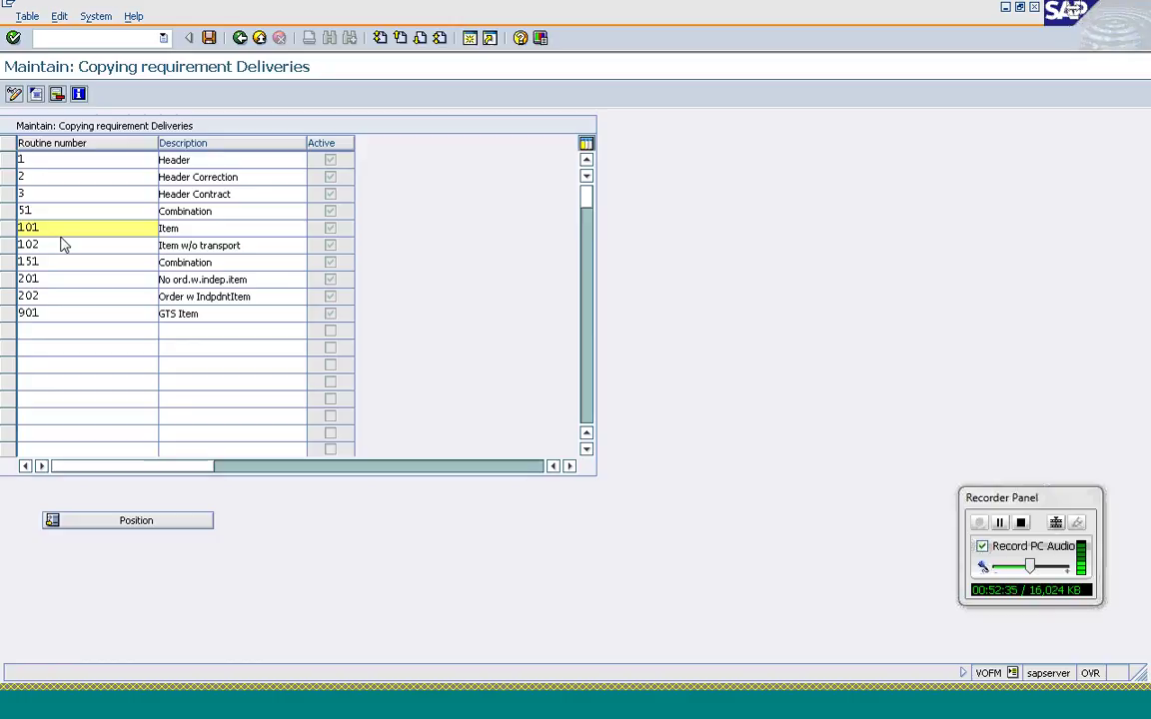
click(241, 38)
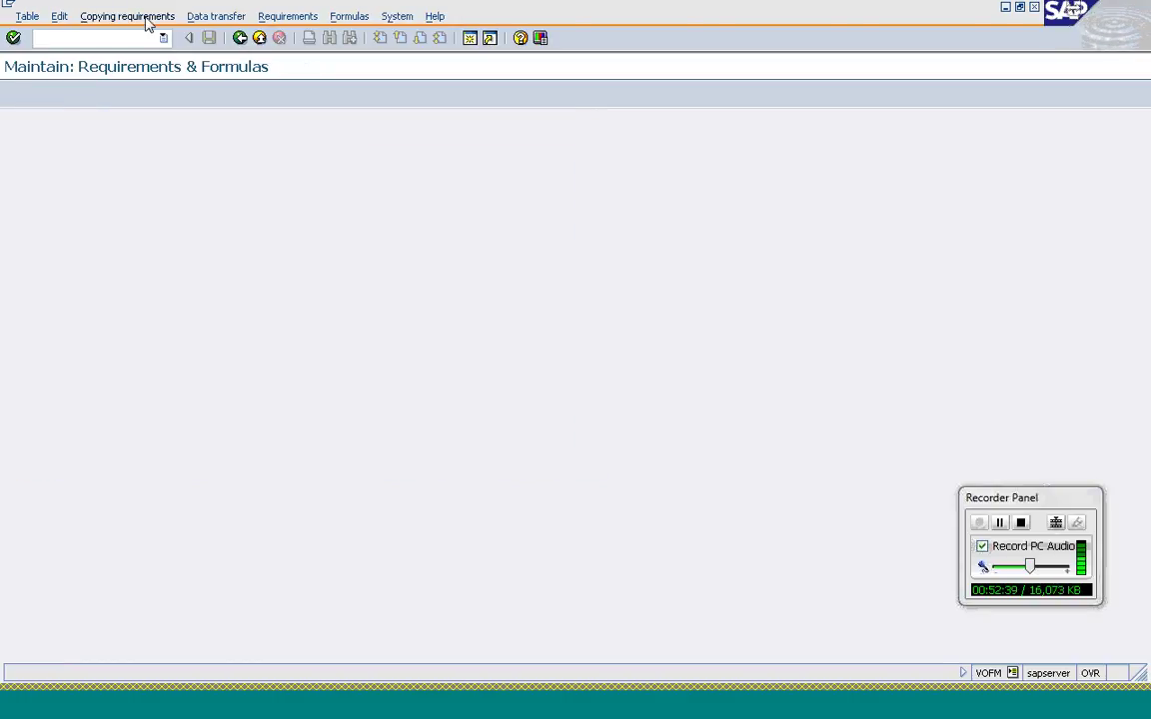
- Review which routine categories are offered for data transfer, requirements and formulas without opening any of them
click(226, 17)
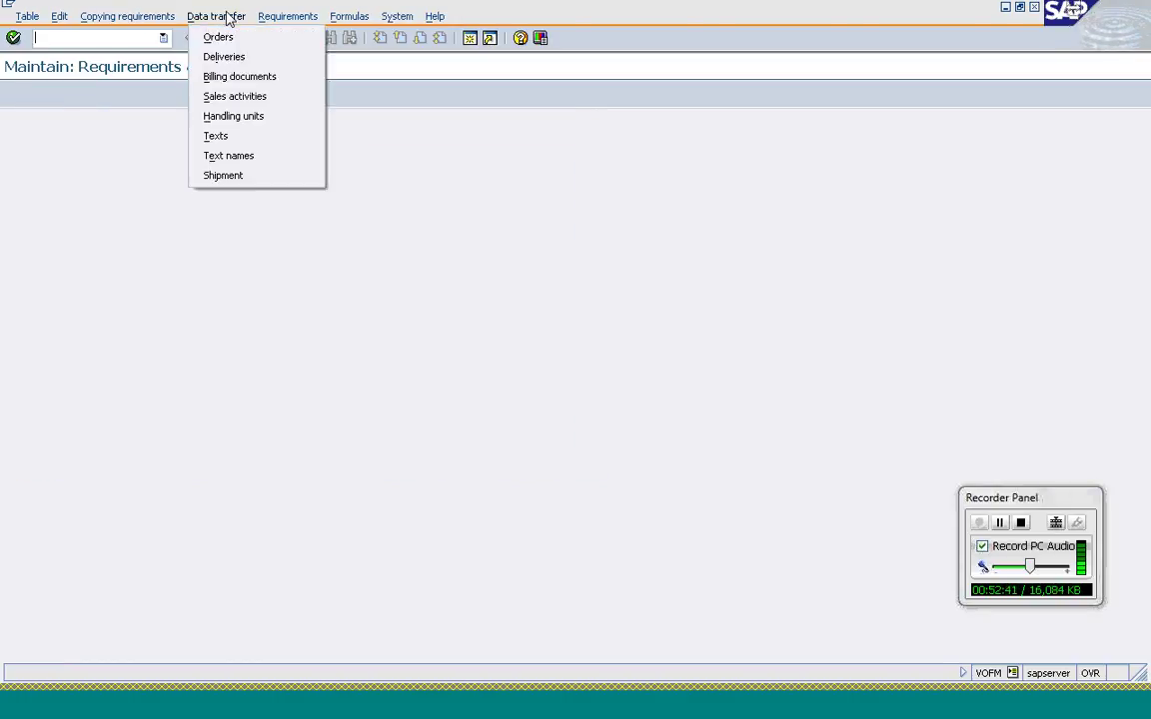
mouse_move(314, 17)
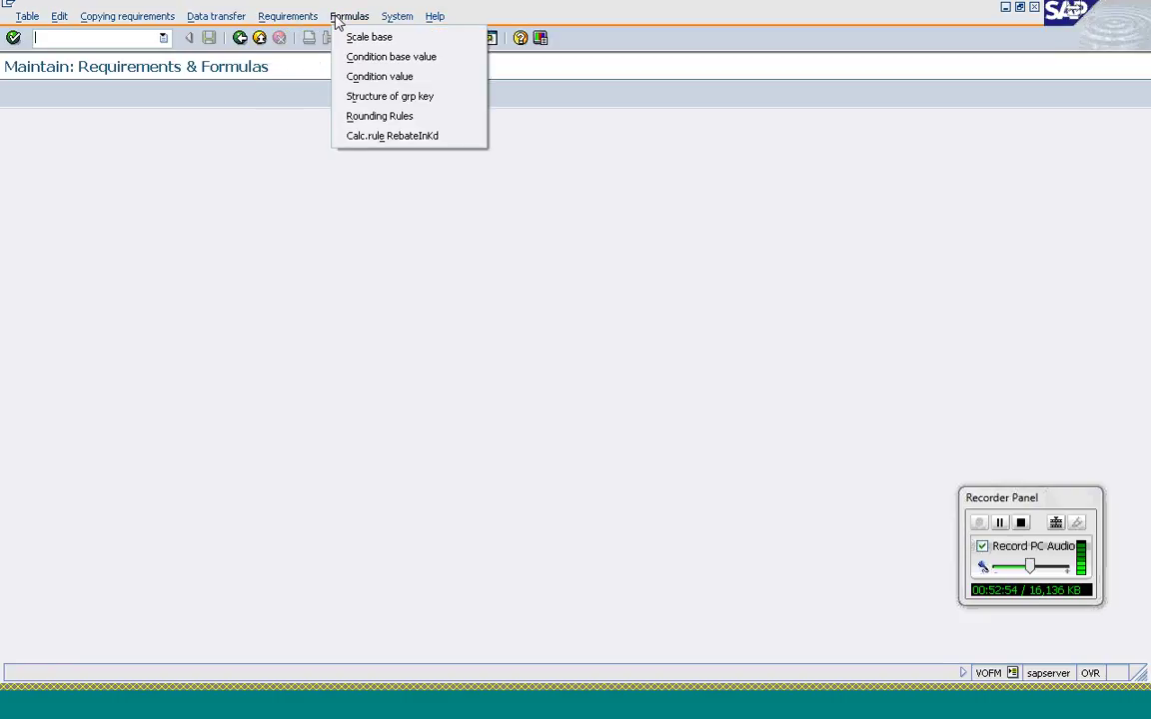
click(196, 186)
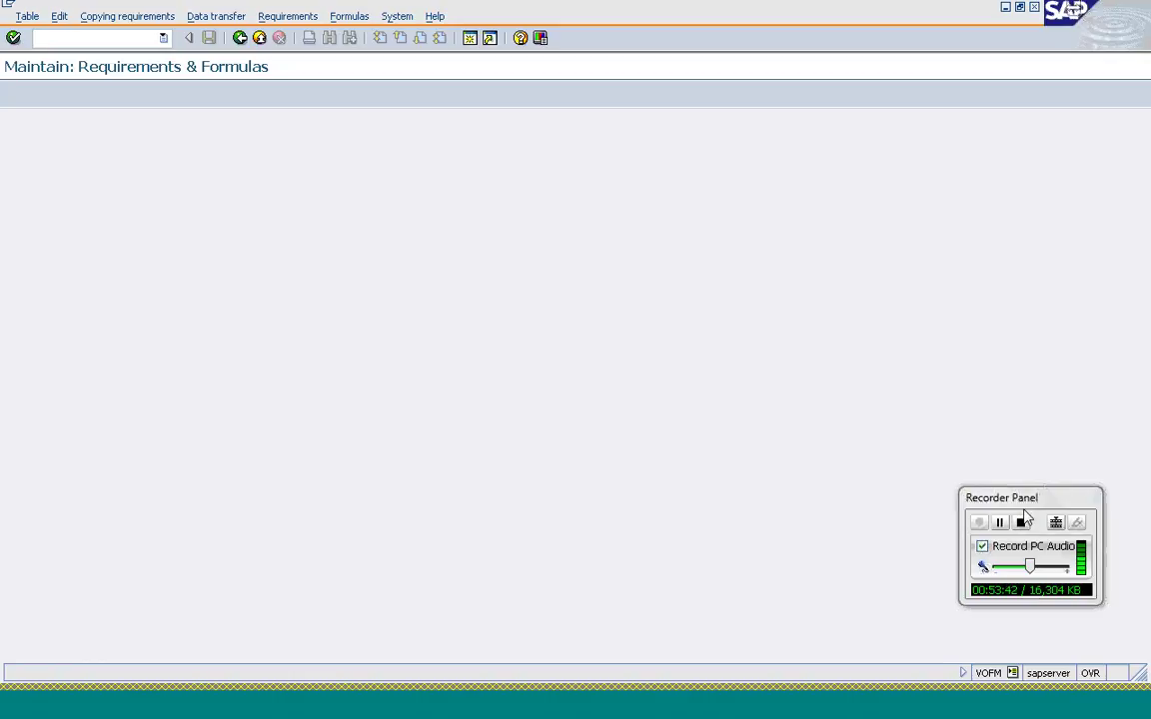
drag(1030, 508, 1035, 450)
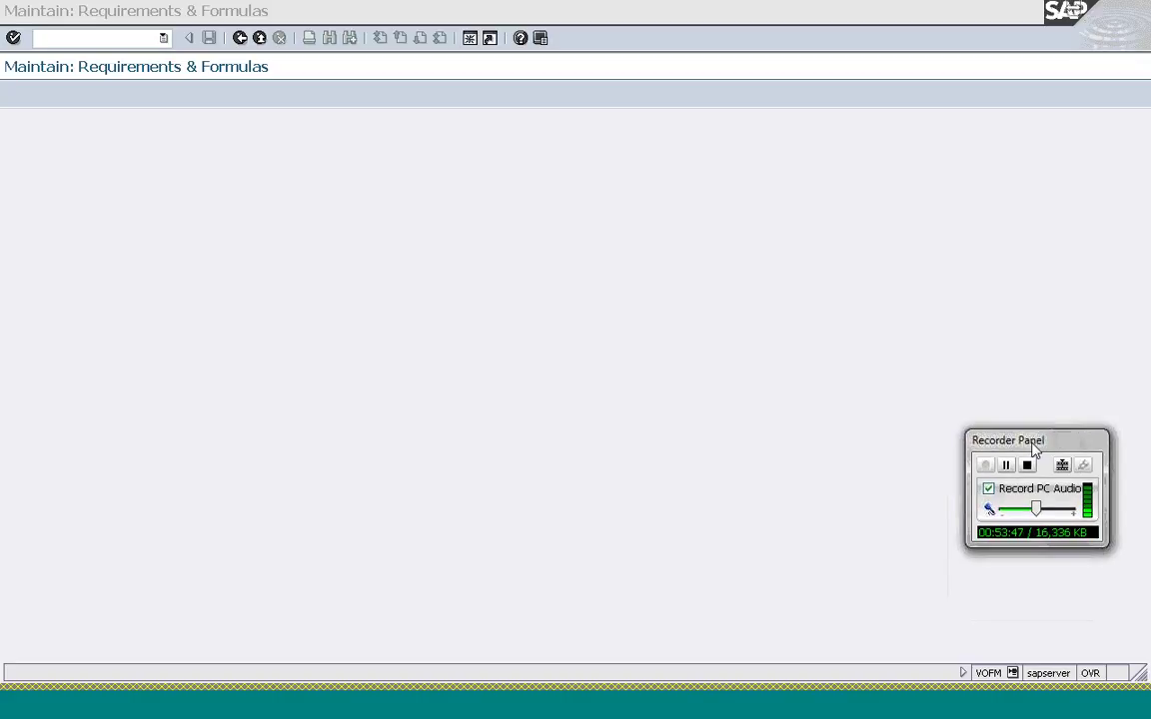